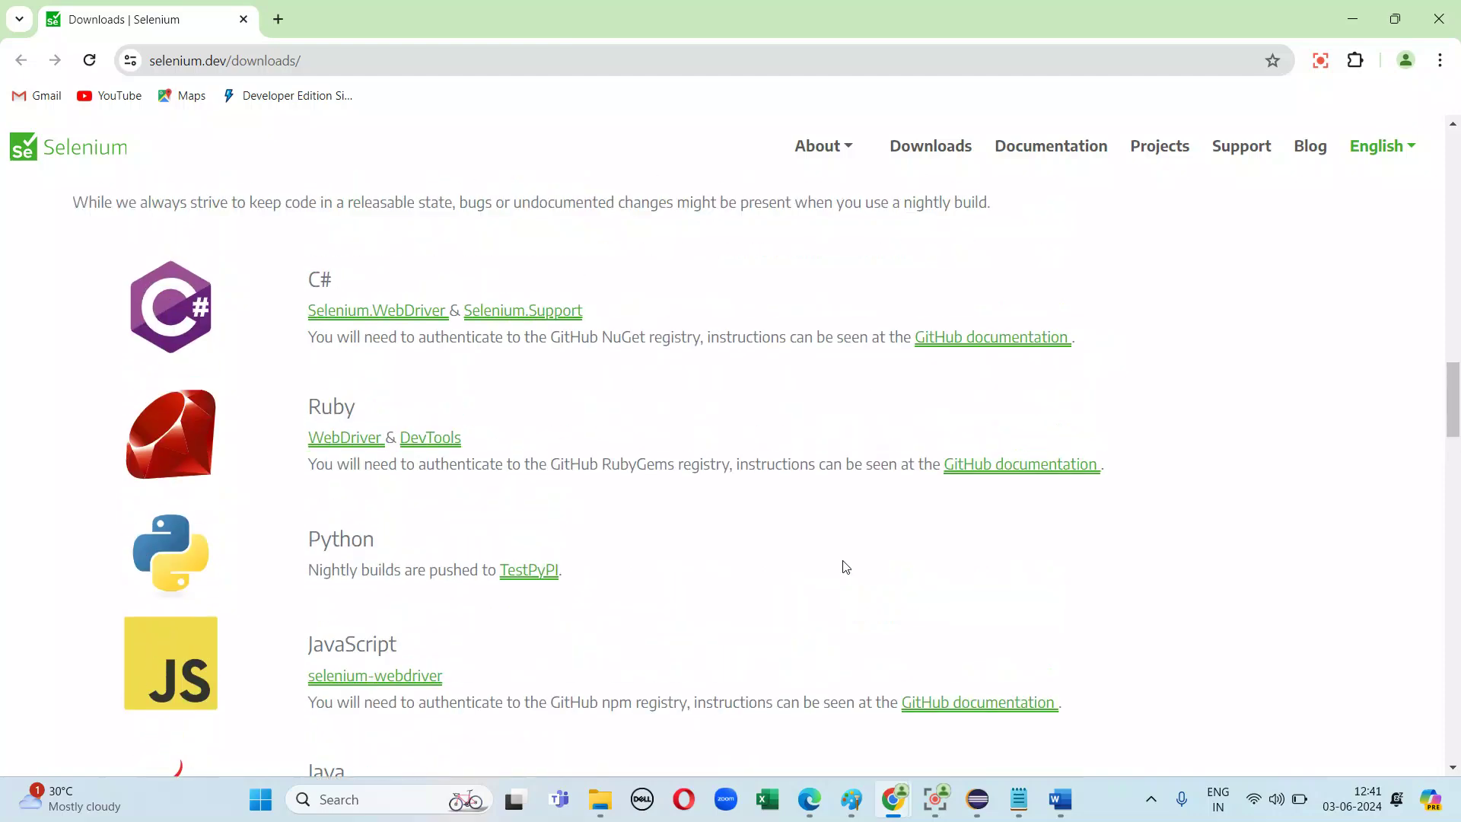
Expand the supported browsers list on the Selenium downloads page and open the documentation for Chrome's ChromeDriver
scroll(842, 567, down, 6)
scroll(845, 566, down, 5)
scroll(842, 567, down, 12)
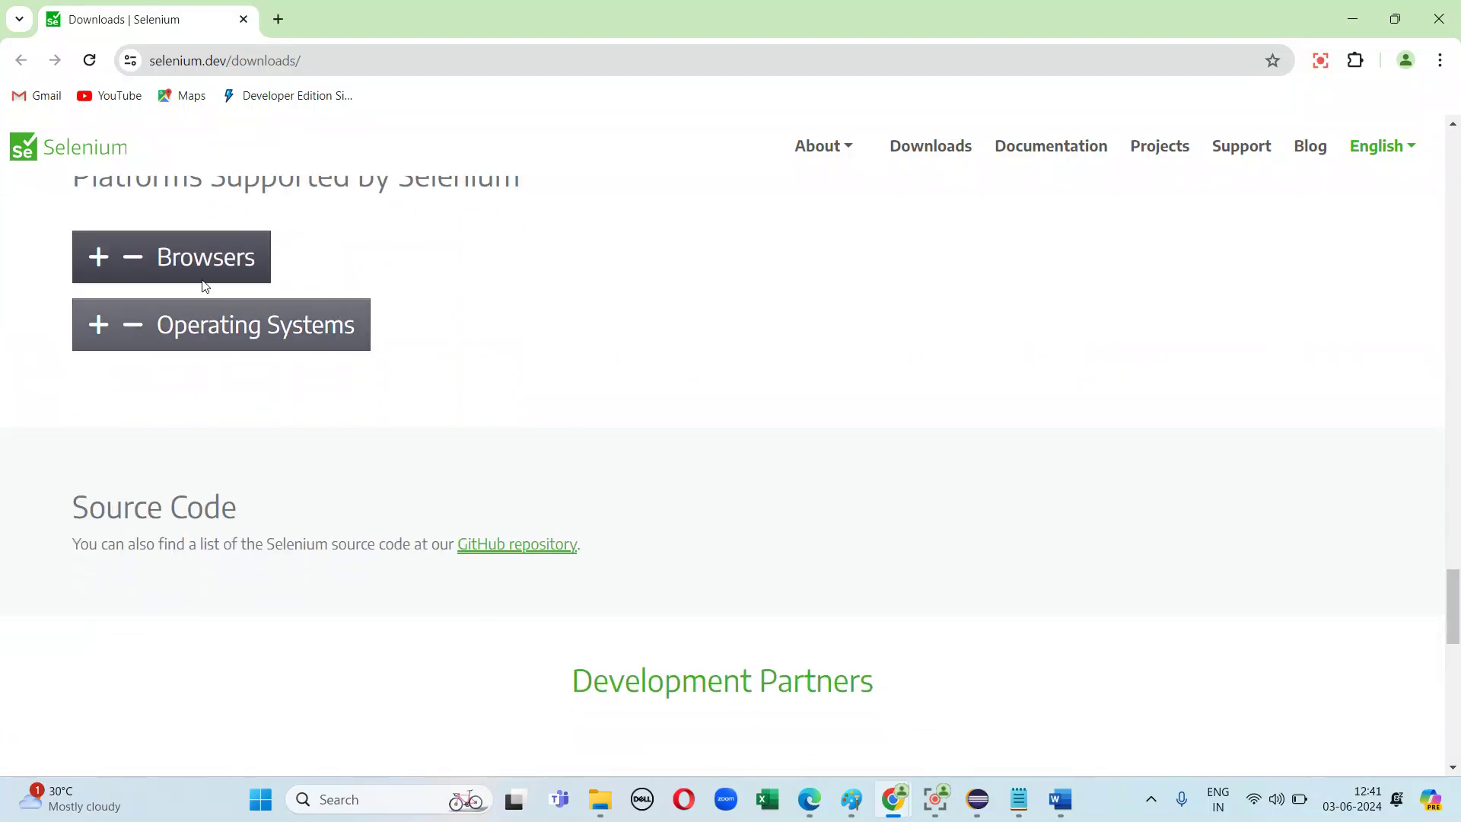
click(98, 256)
scroll(464, 514, down, 2)
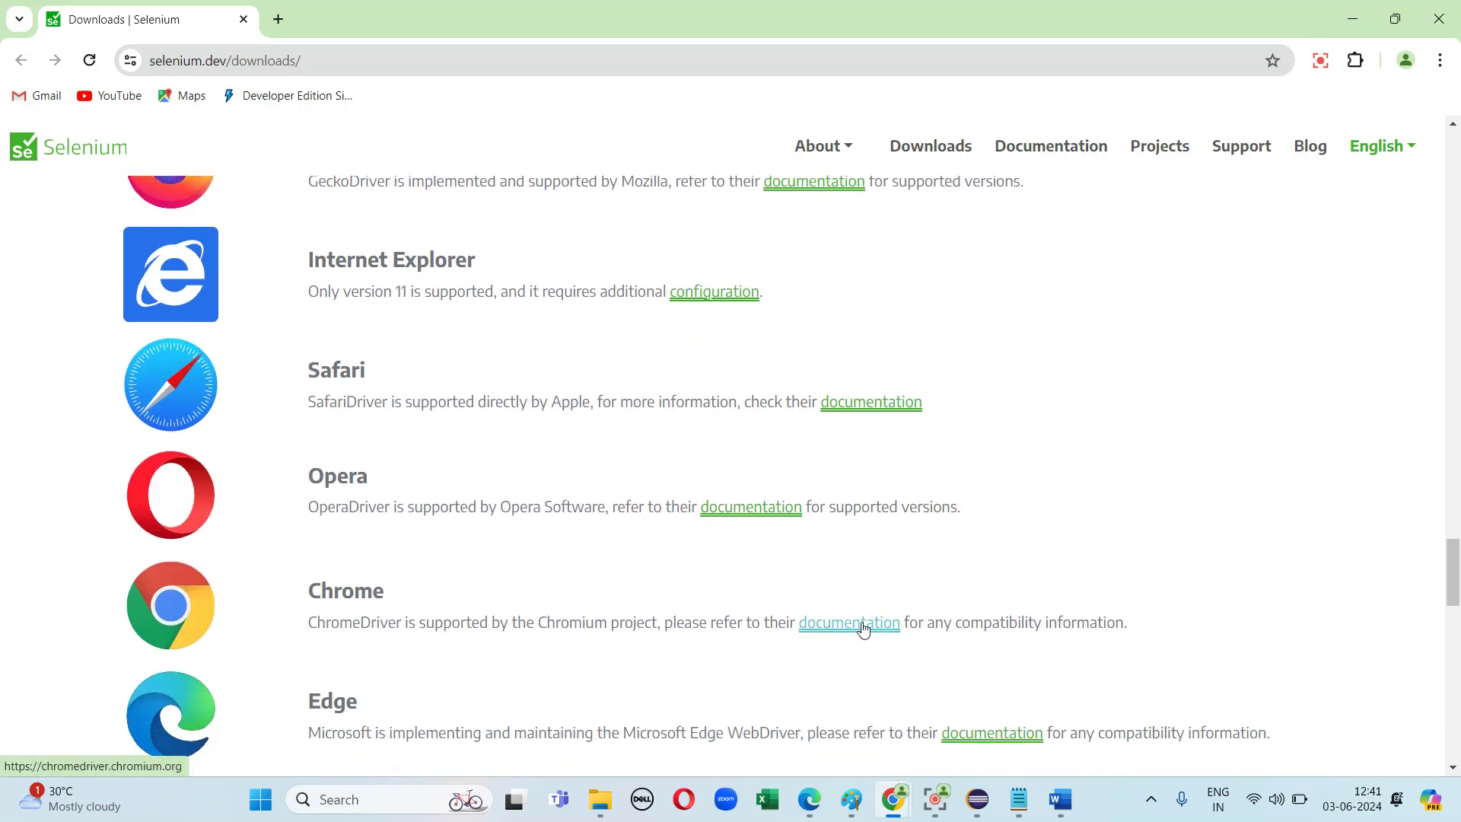
click(865, 629)
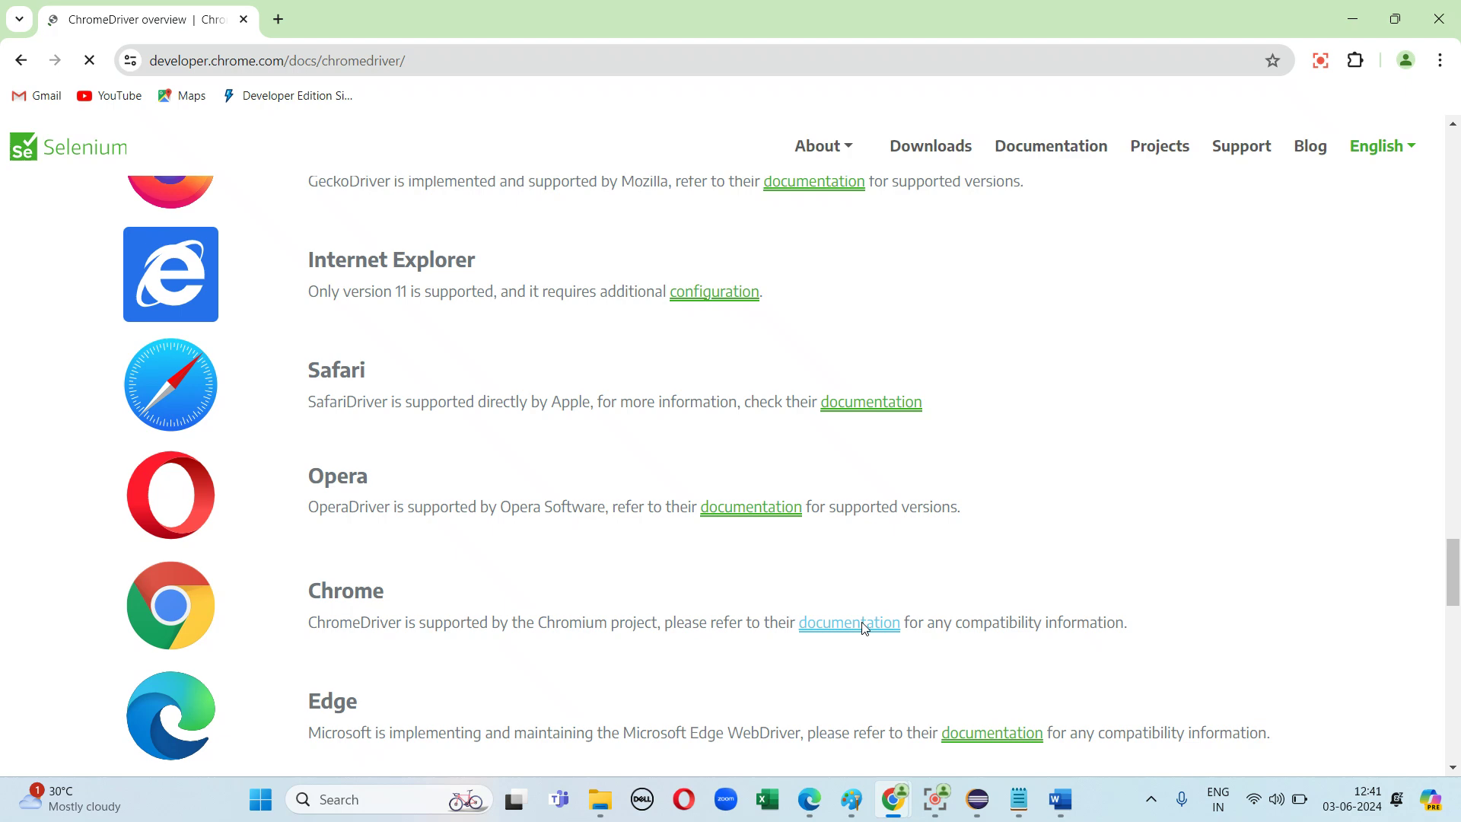
Open the Chrome for Testing availability dashboard and look through the Stable chrome and chromedriver download URLs
scroll(862, 622, down, 5)
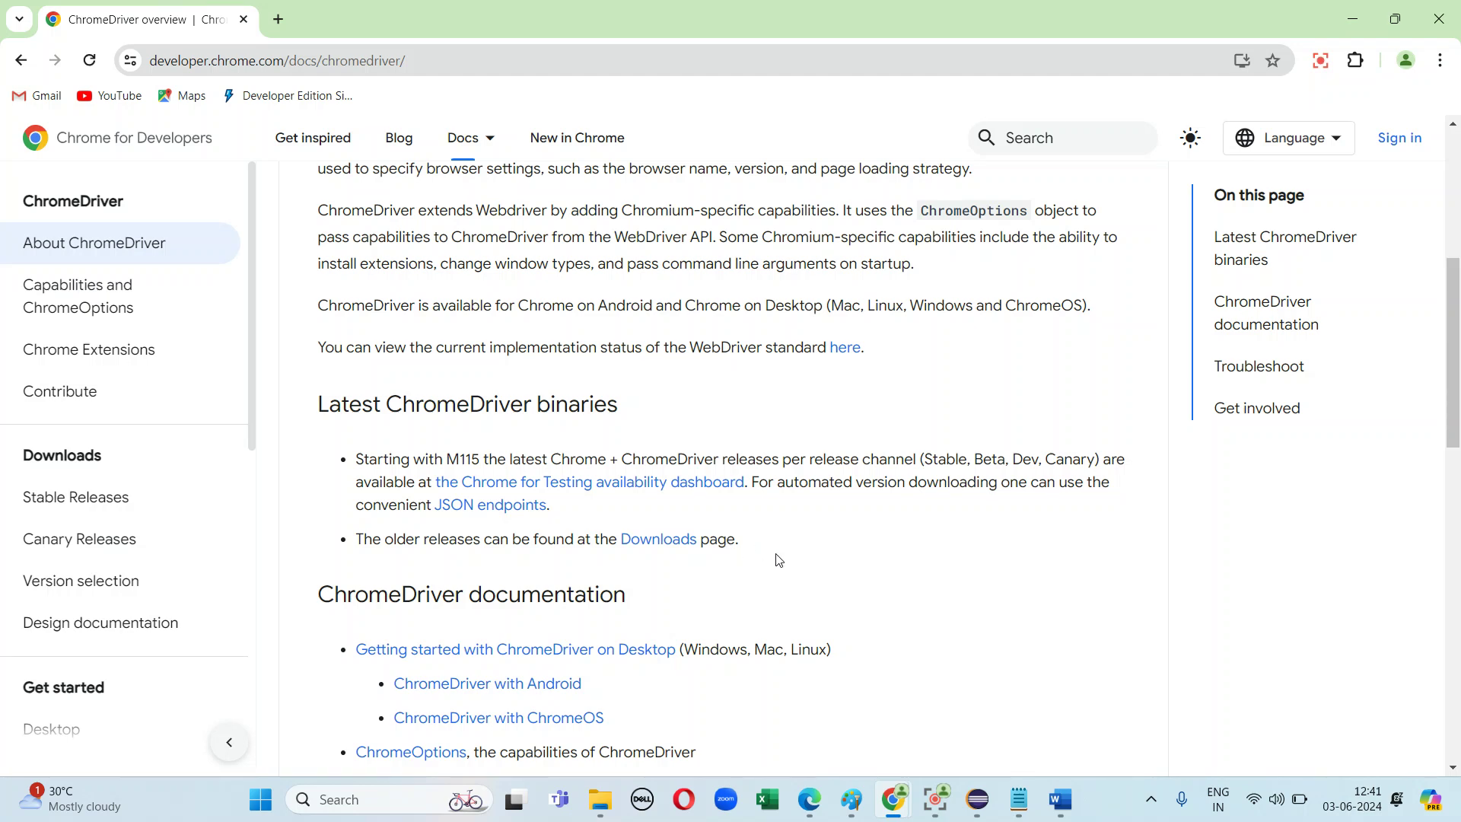
click(665, 485)
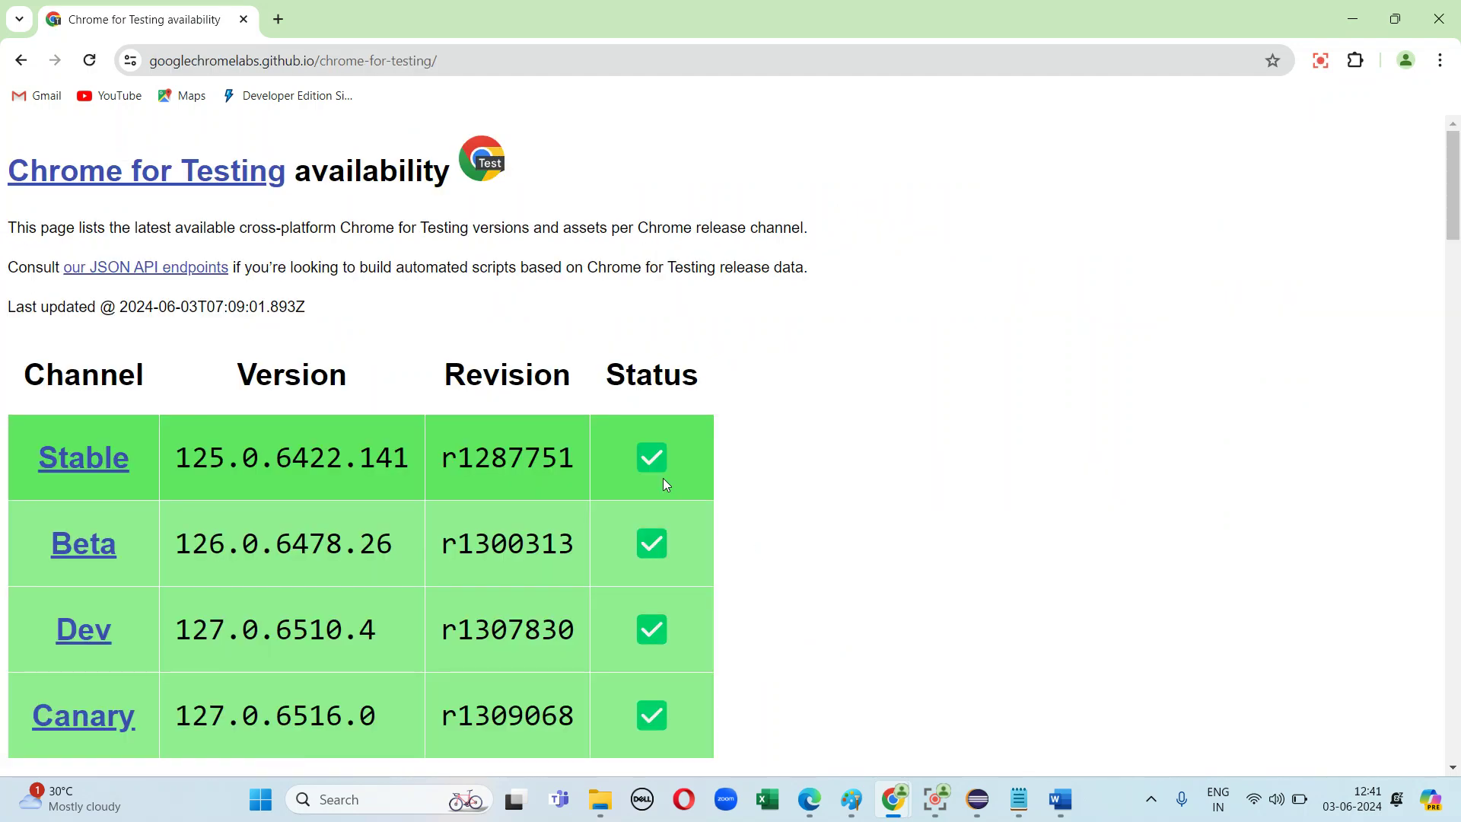
scroll(899, 588, down, 1)
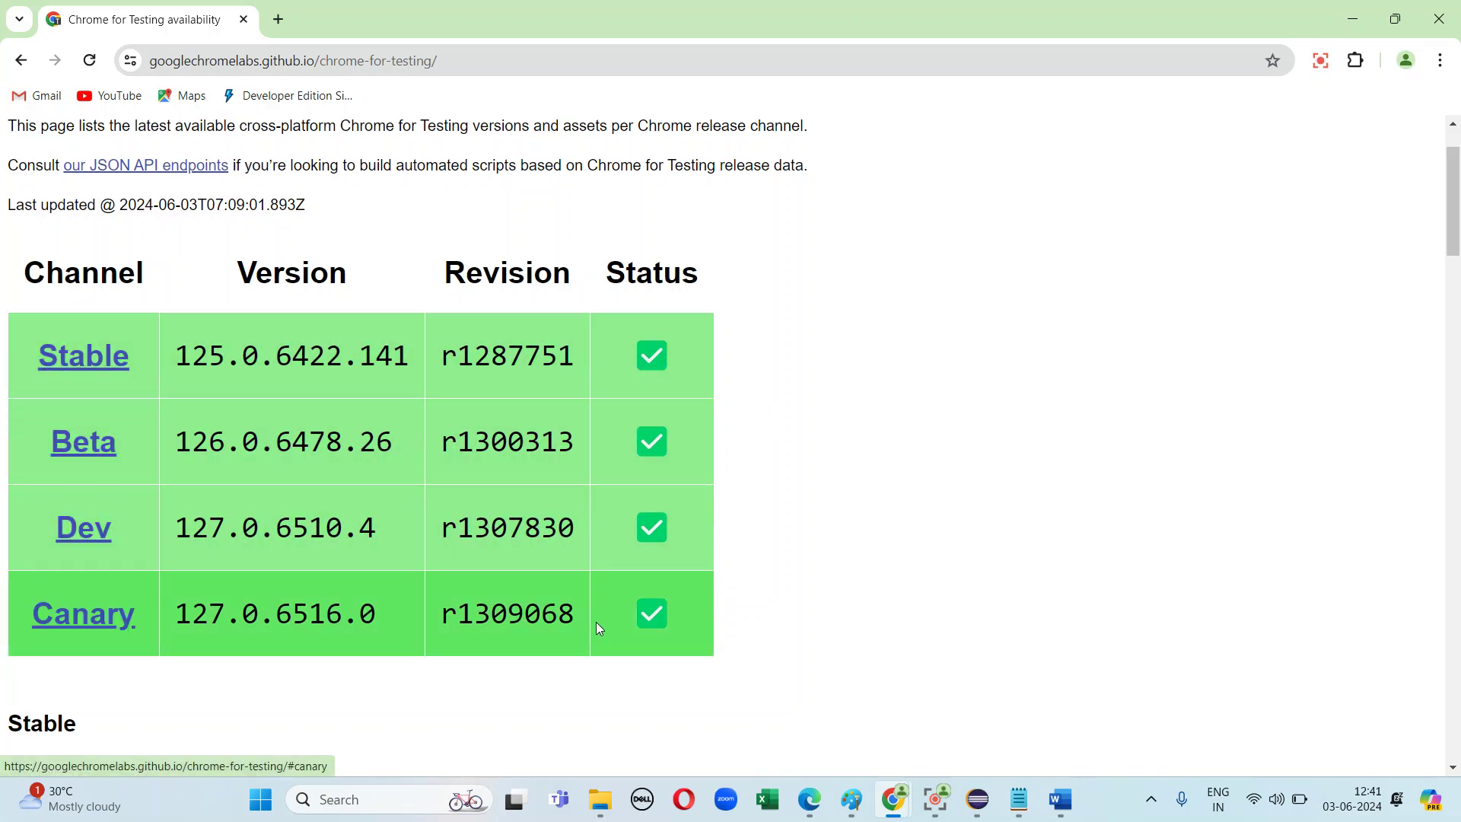
scroll(782, 633, down, 4)
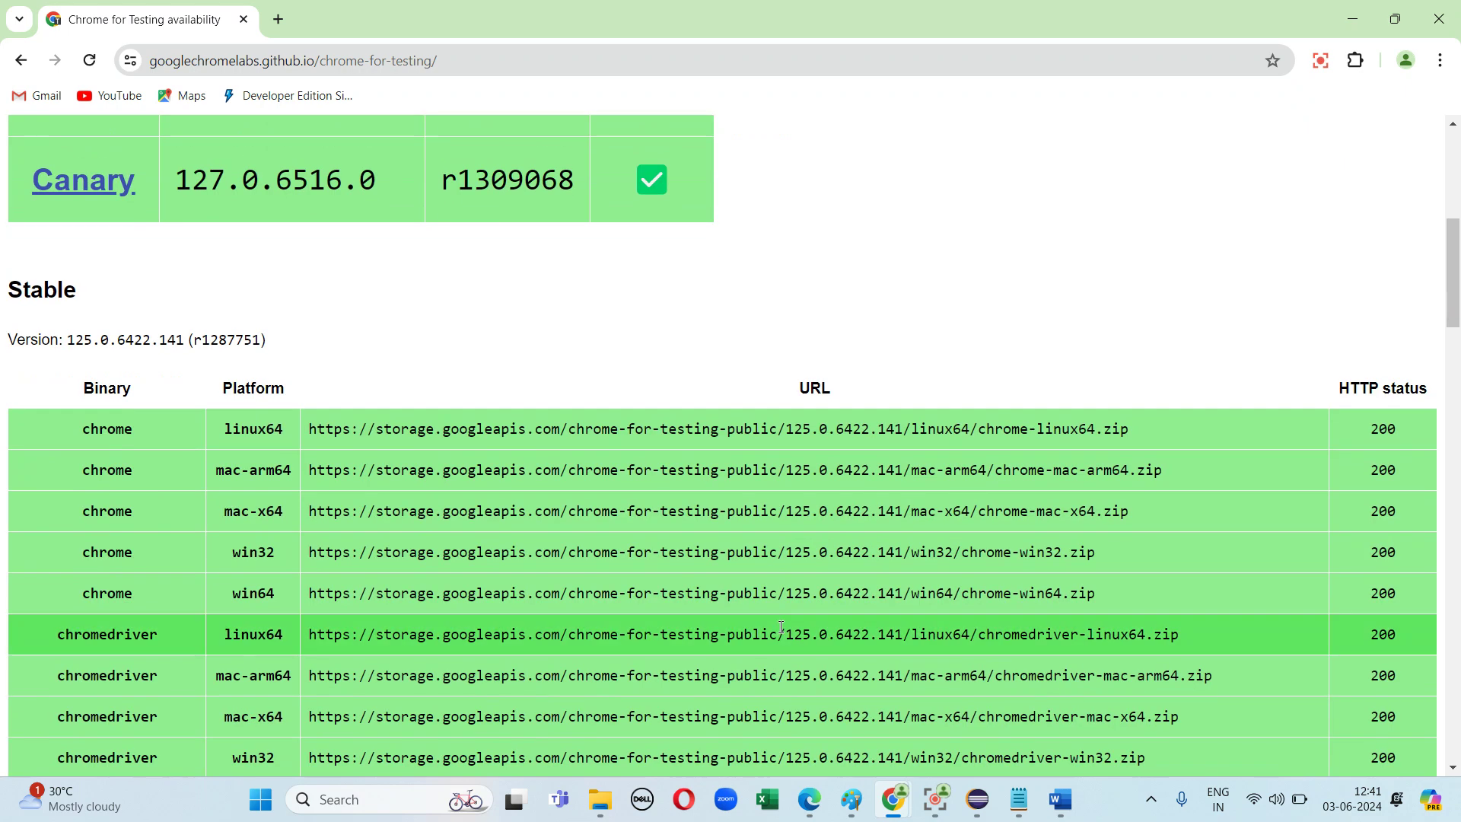
scroll(781, 627, down, 2)
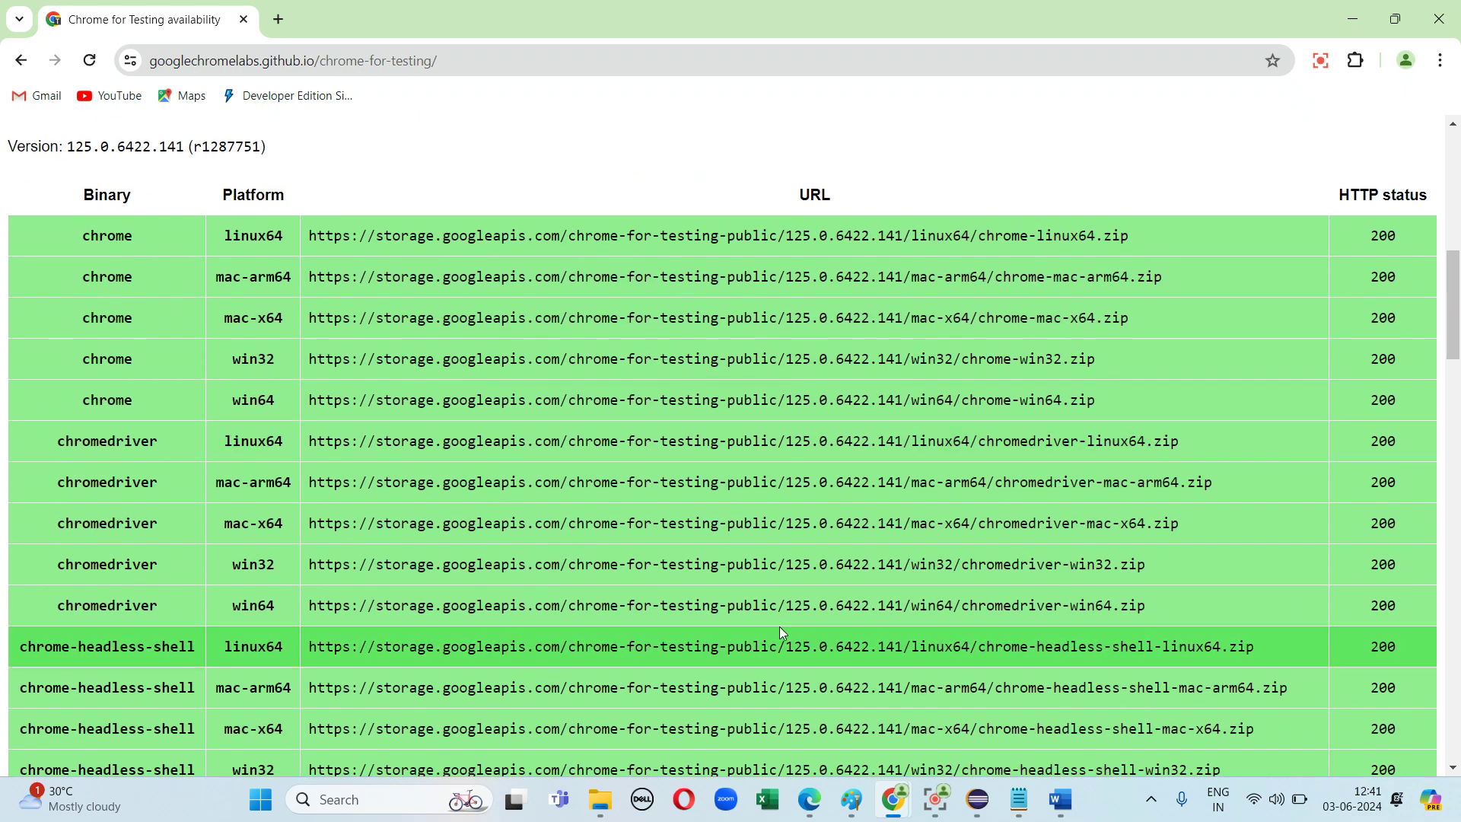
scroll(779, 632, down, 1)
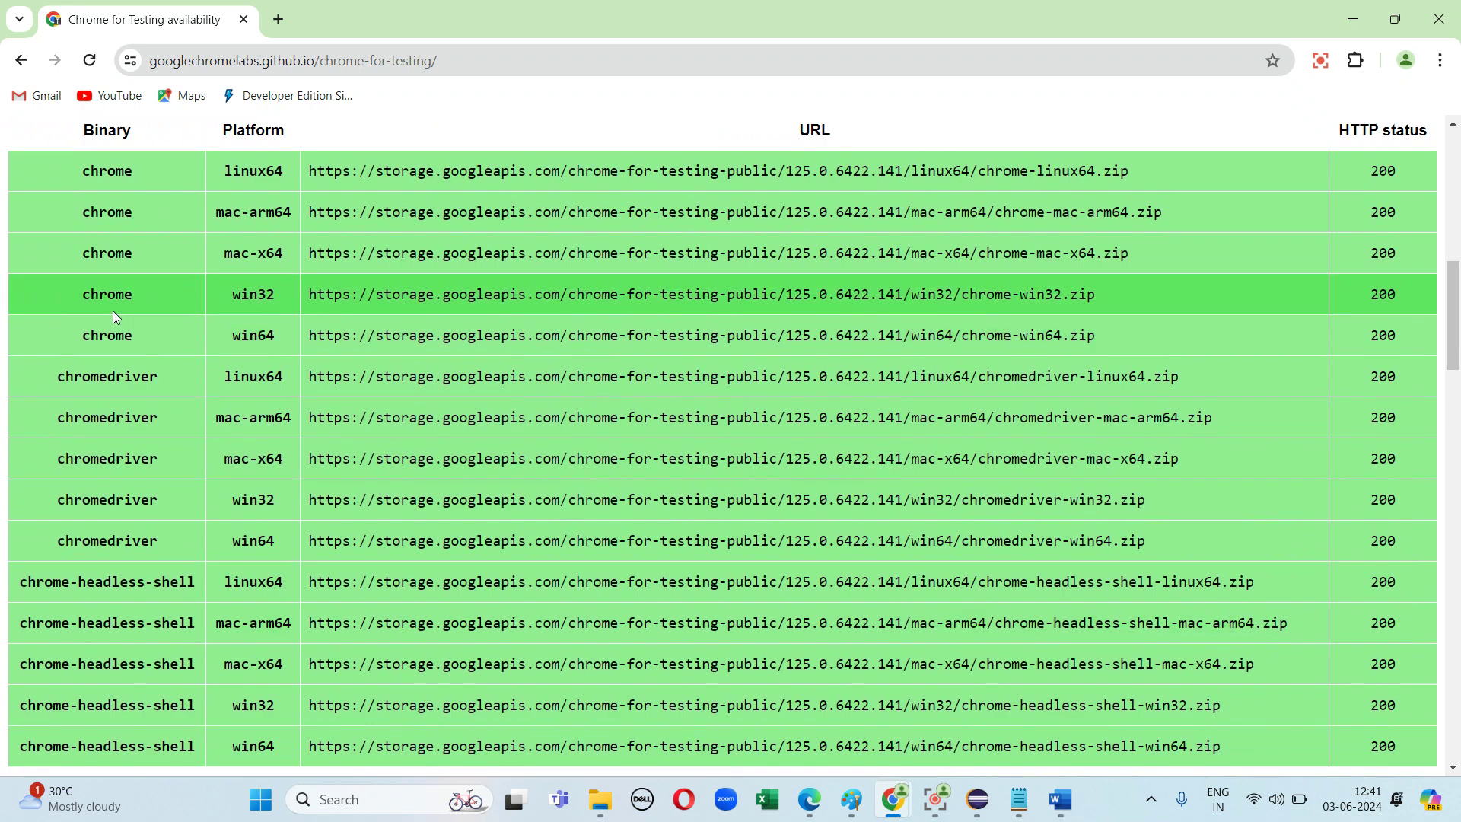
scroll(863, 520, up, 5)
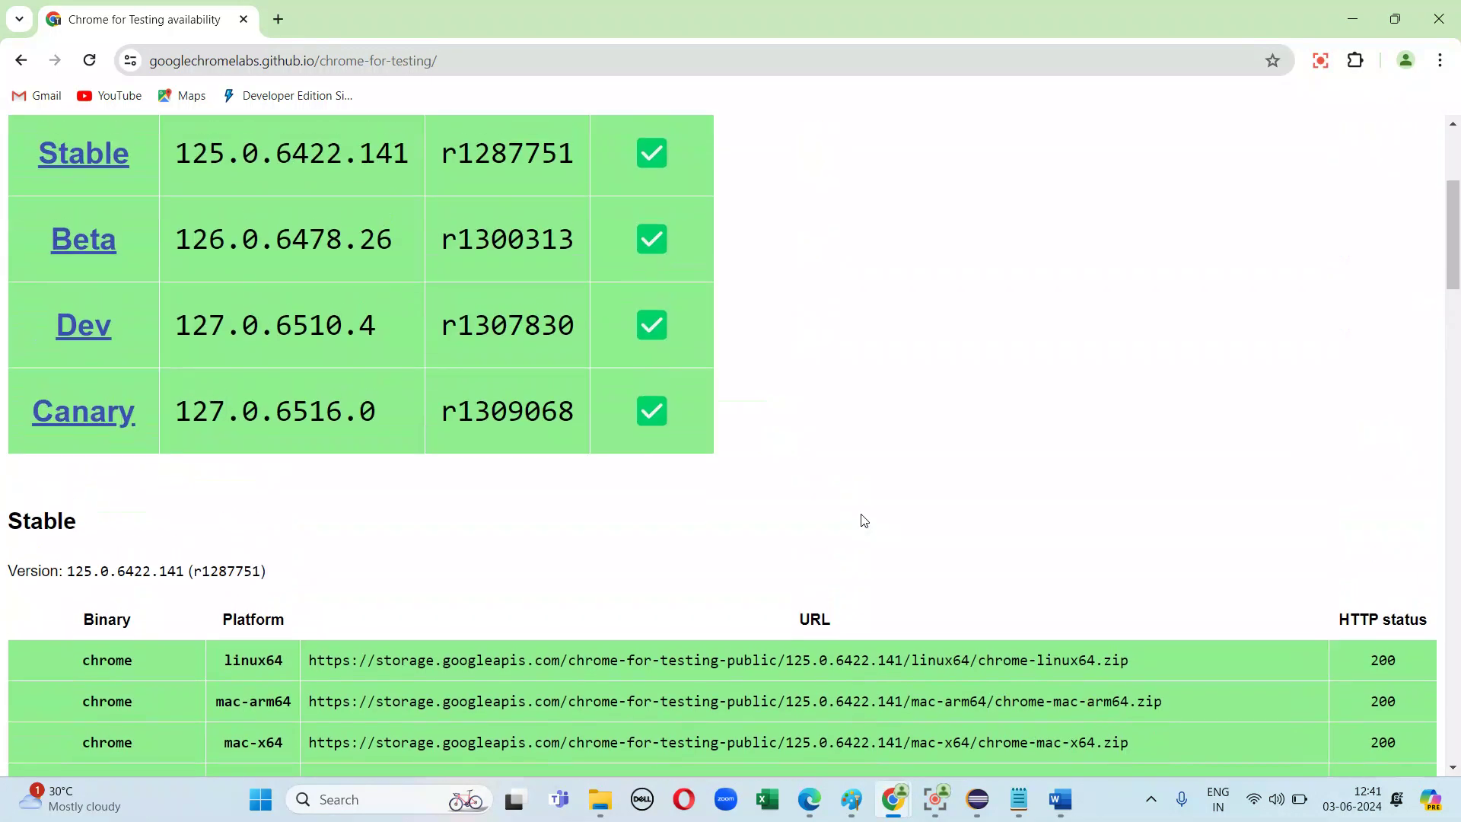
scroll(863, 519, up, 3)
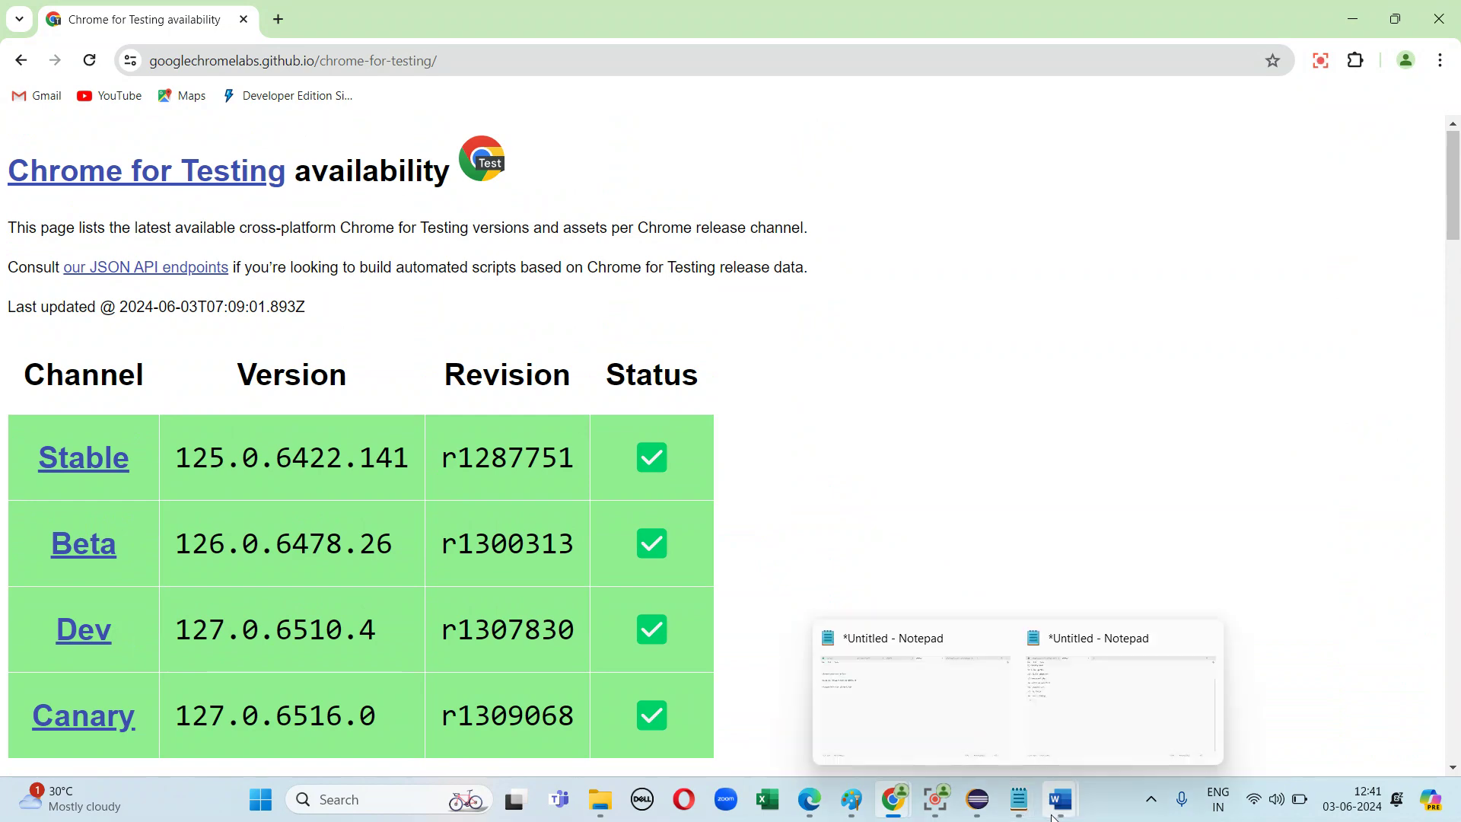
Switch to the blank Word document and write the line "Chromedriver.exe + chromedriver download"
mouse_move(1061, 802)
click(1223, 743)
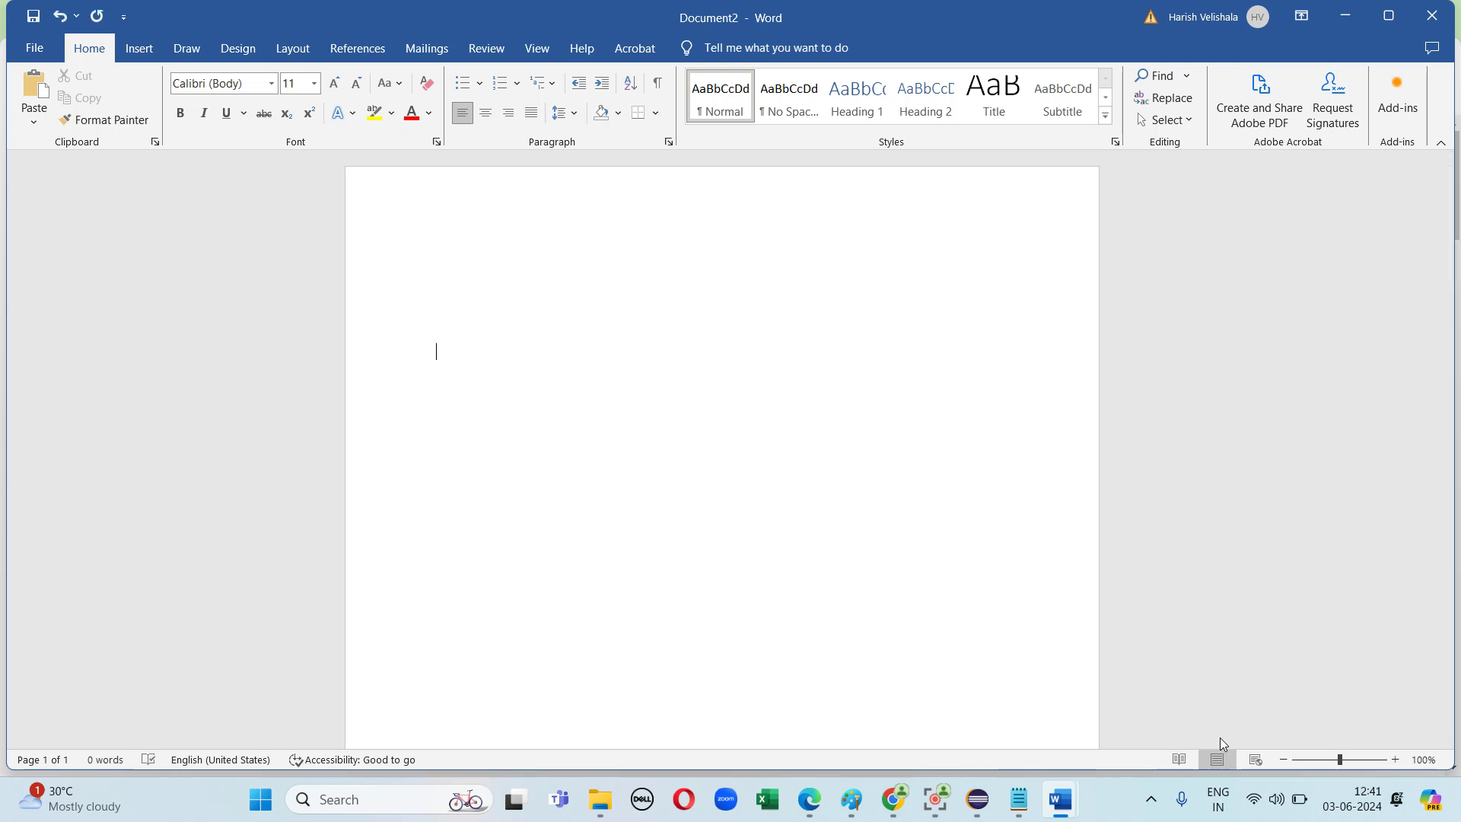
text(chromed)
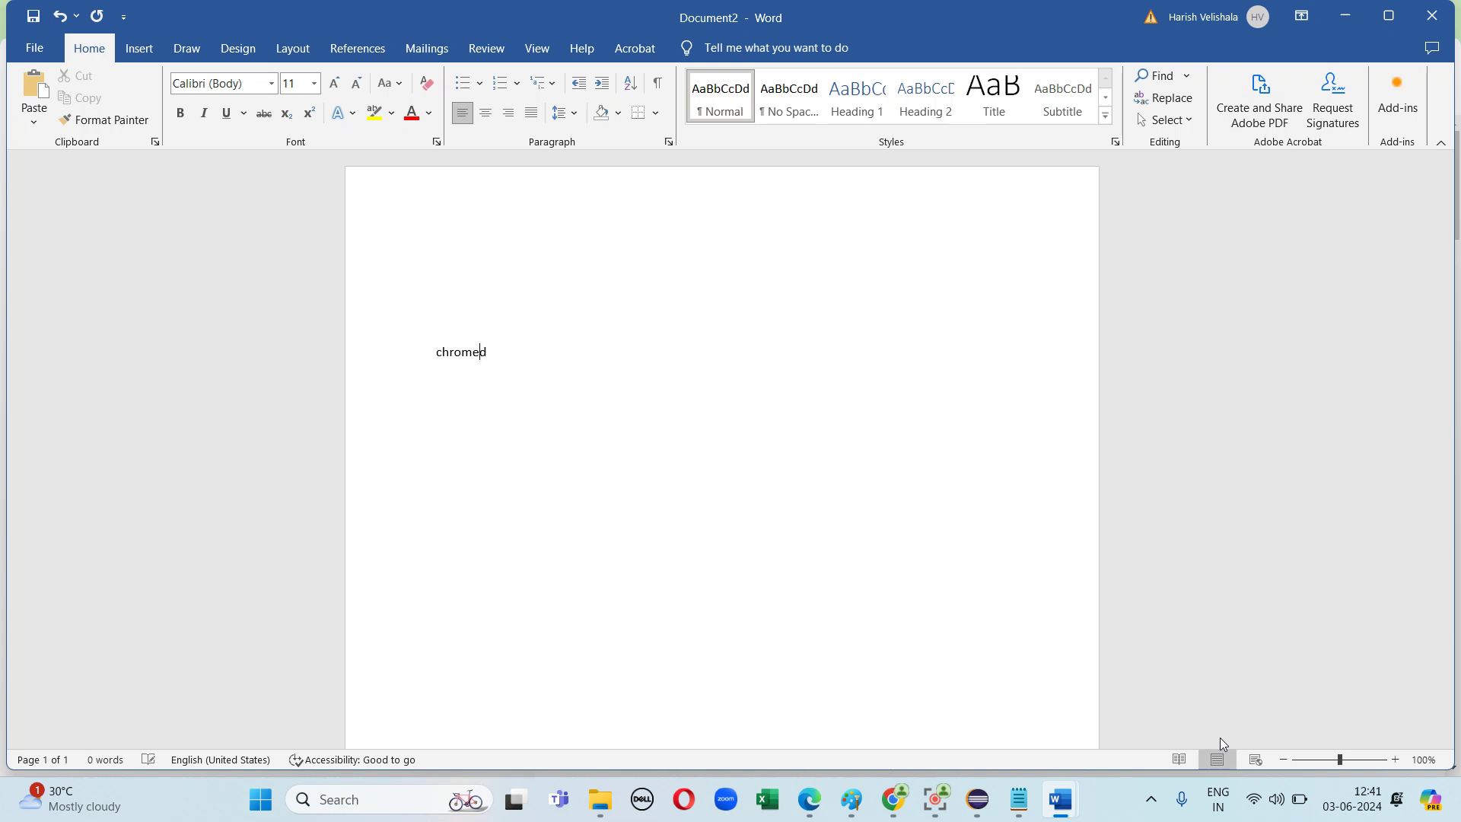
text(river.)
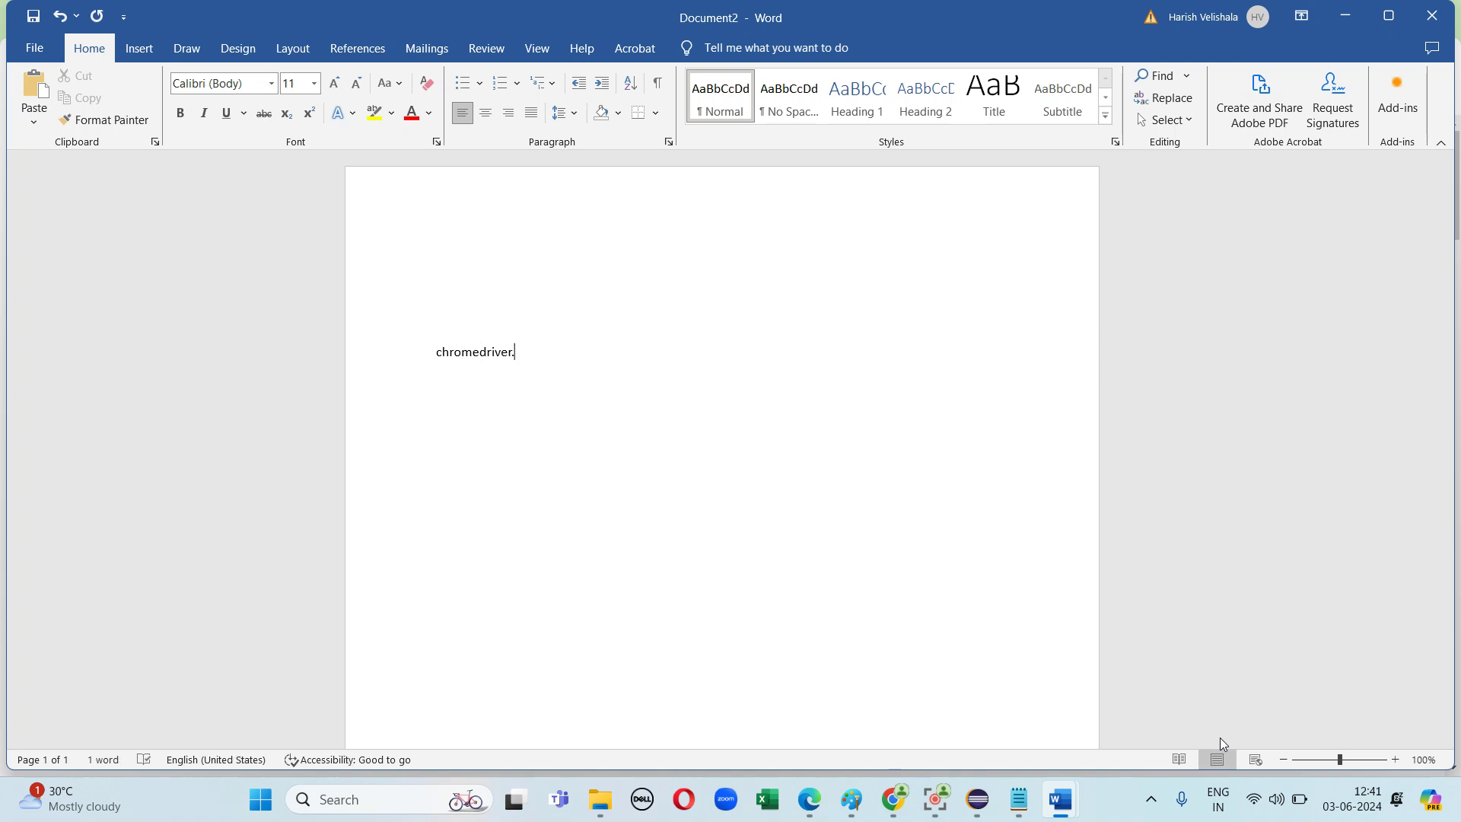
text(exe + chr)
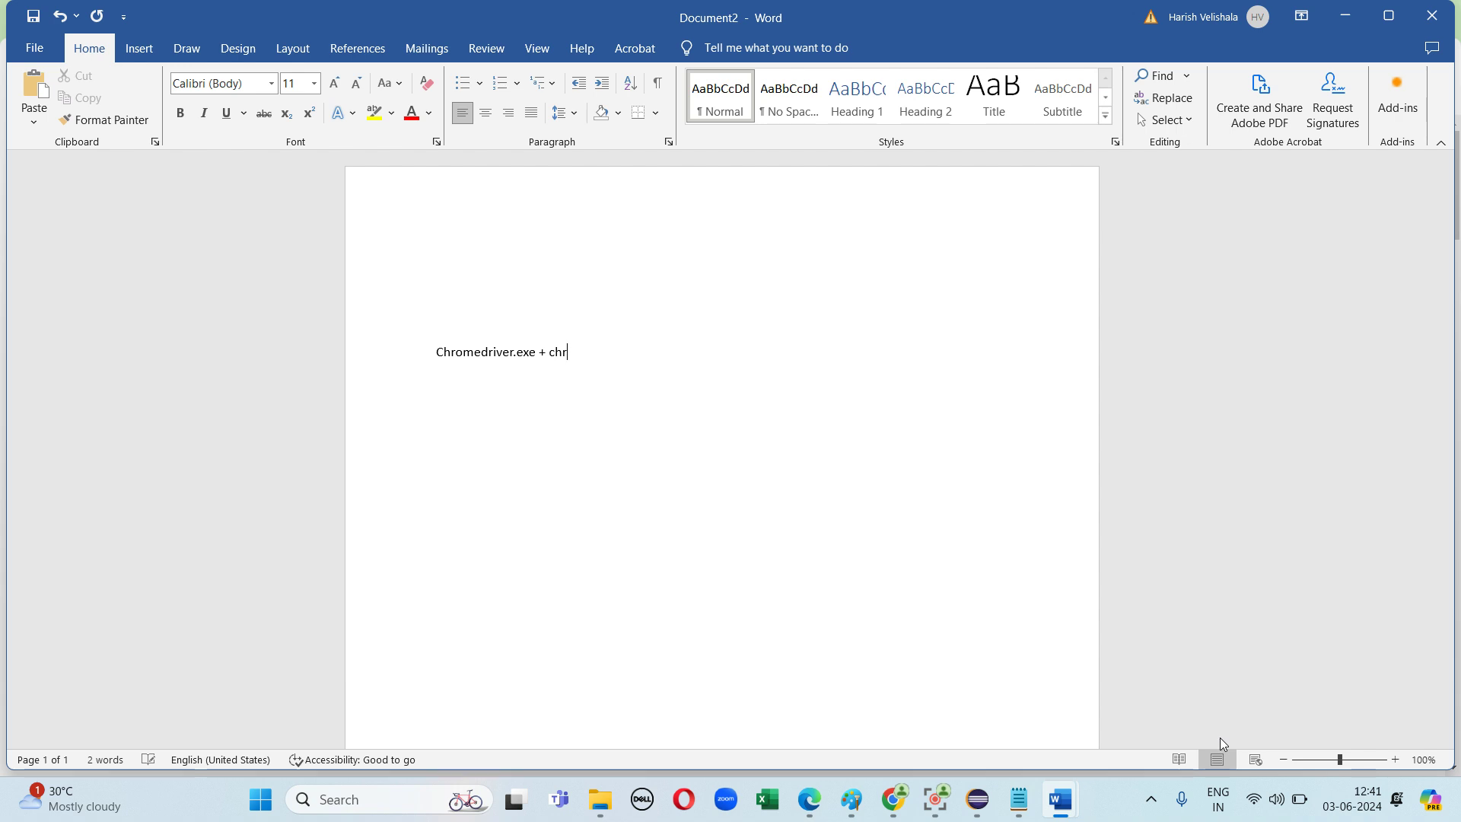
text(omed)
text(river do)
text(wnloa)
Add the line "Total two driver want to install" below the first line, leaving a gap
text(Total )
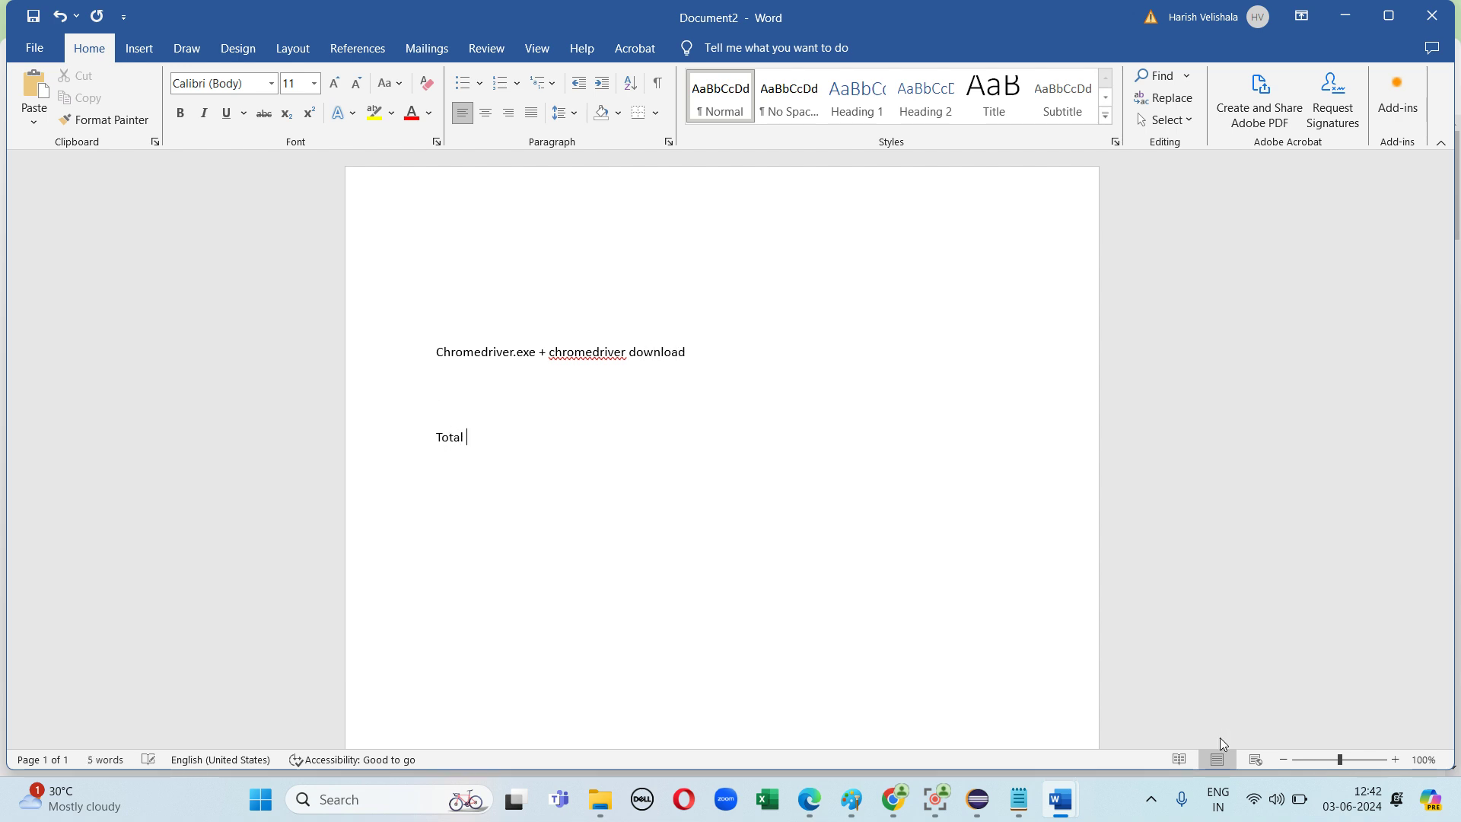
text(two d)
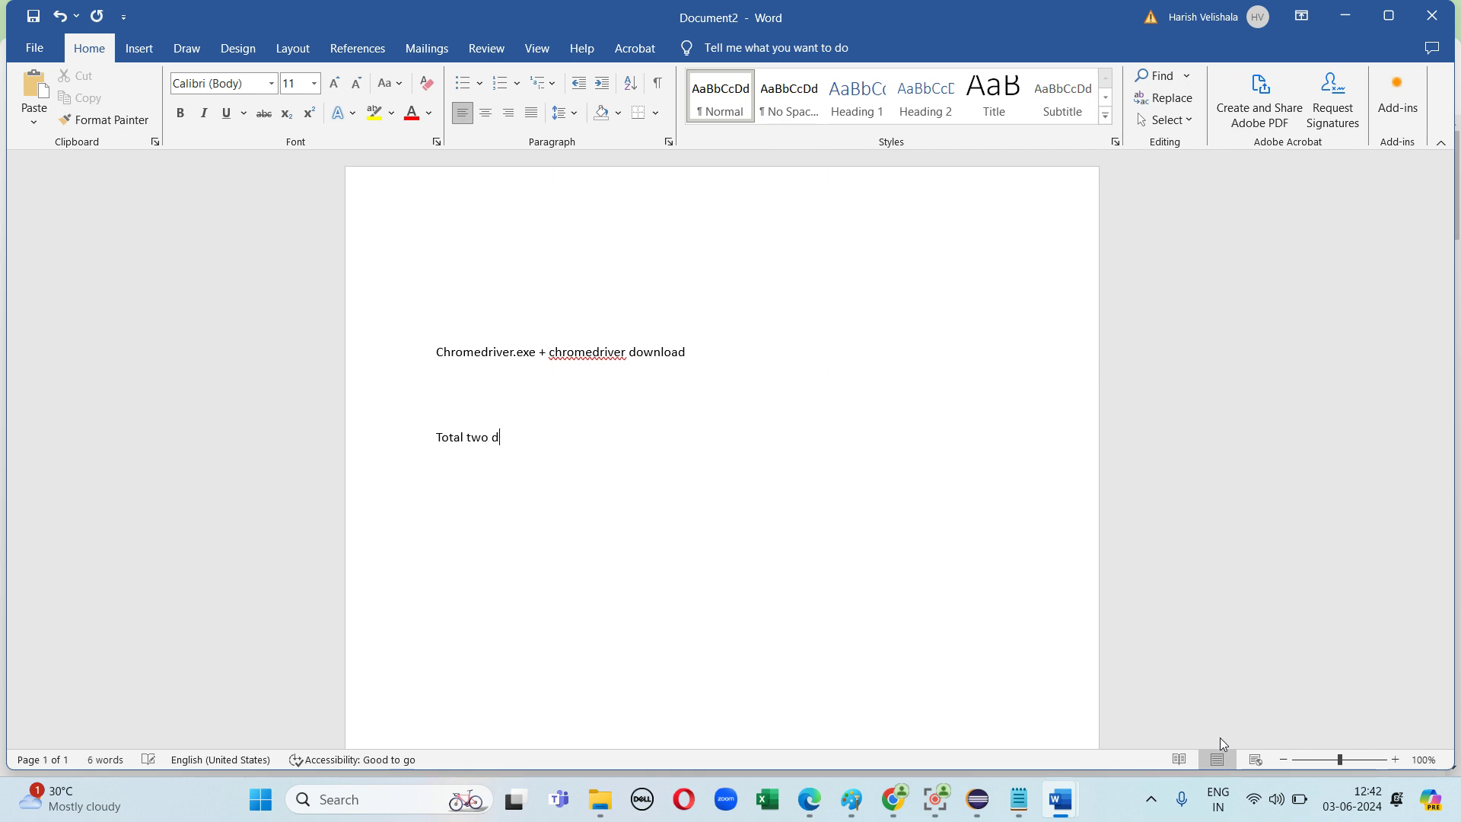
text(river )
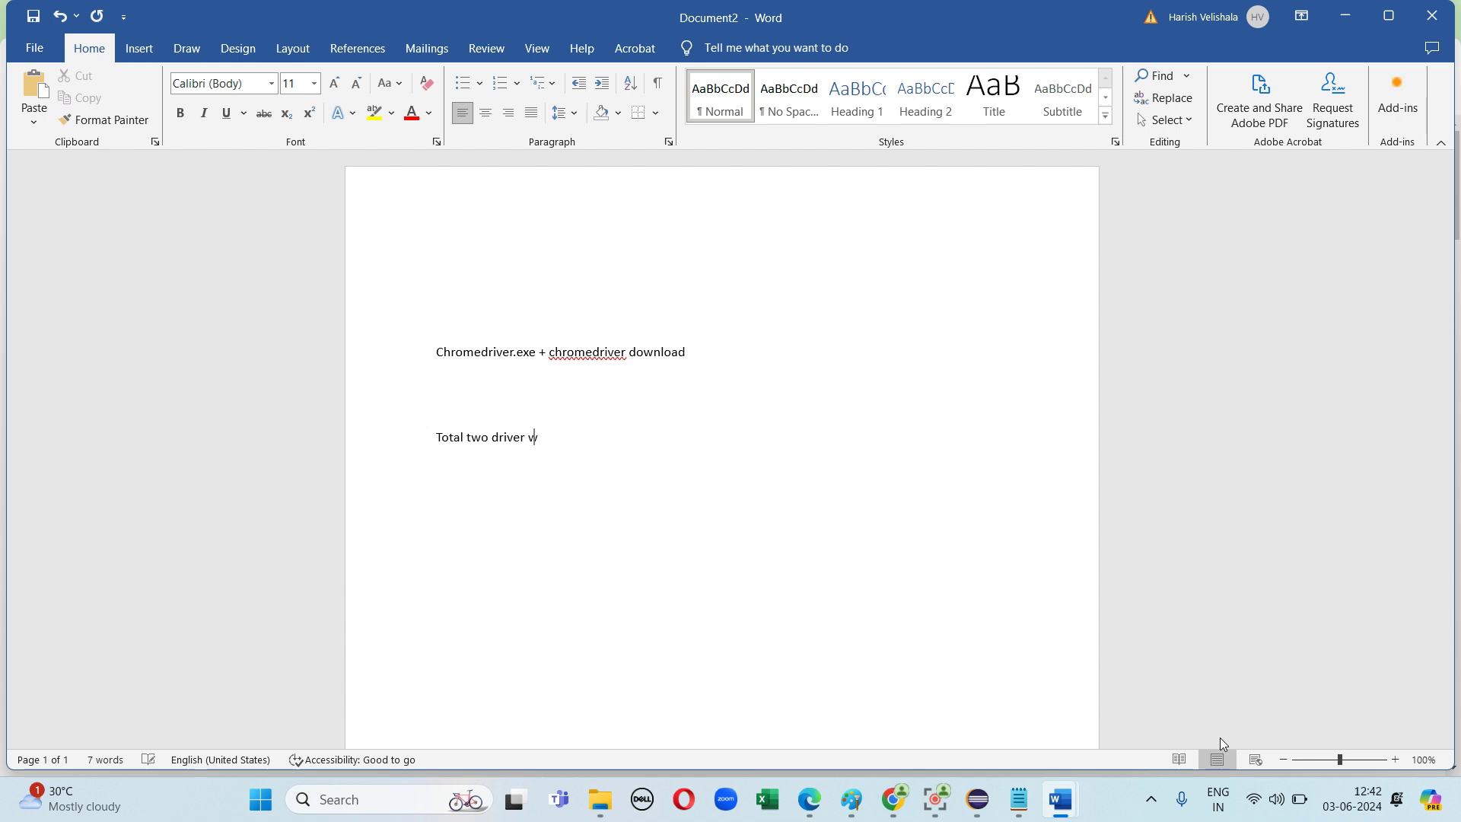
text(want to iinstan)
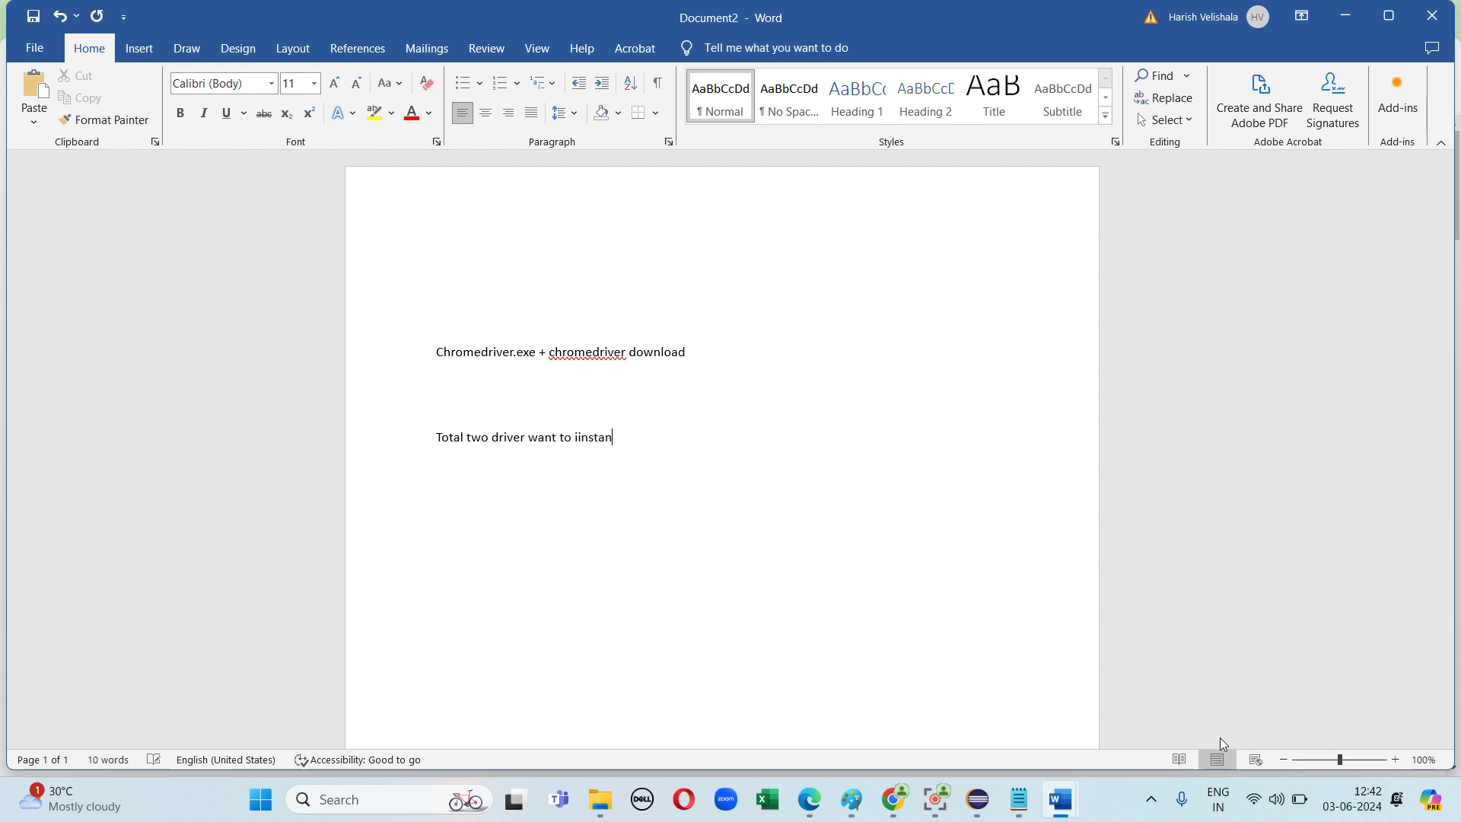
key(BackSpace)
key(BackSpace)
key(BackSpace)
key(BackSpace)
key(BackSpace)
key(BackSpace)
text(n)
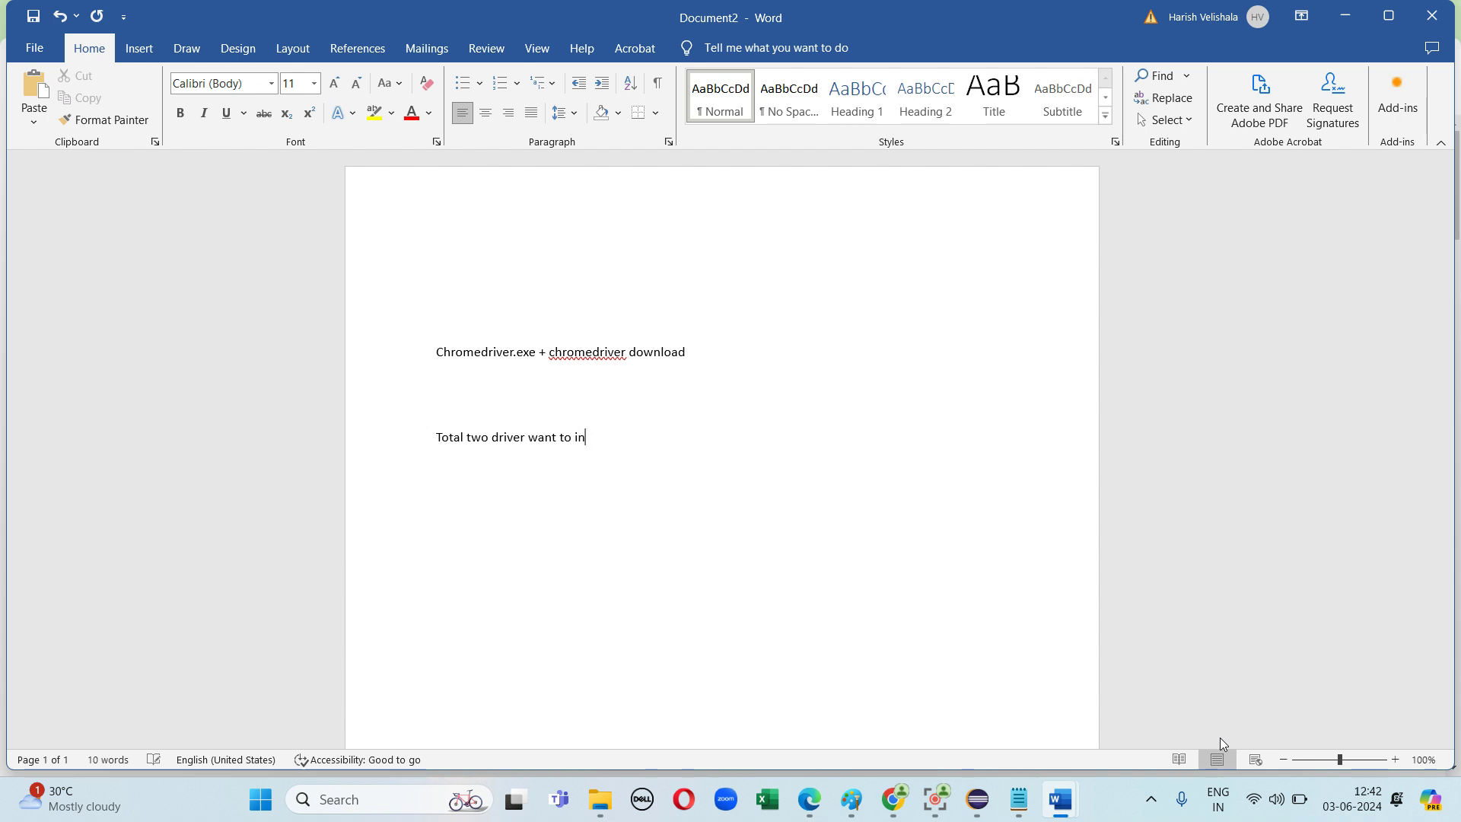
text(stall)
key(Return)
Add the line "Chromedriver.exe + chrome.exe" at the end of the Word notes
text(Chromedriver.)
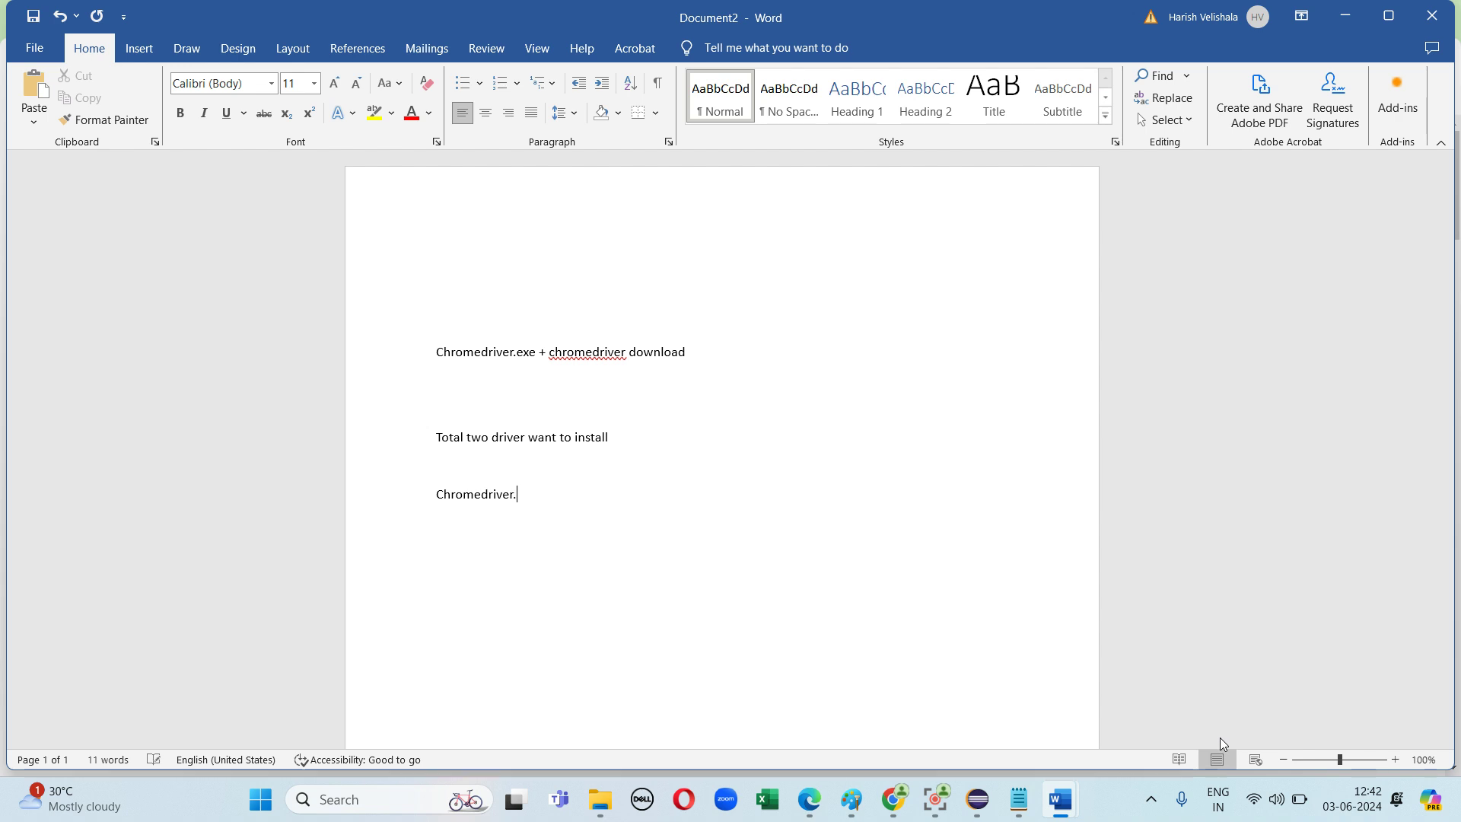
text(exe + chrome.exe)
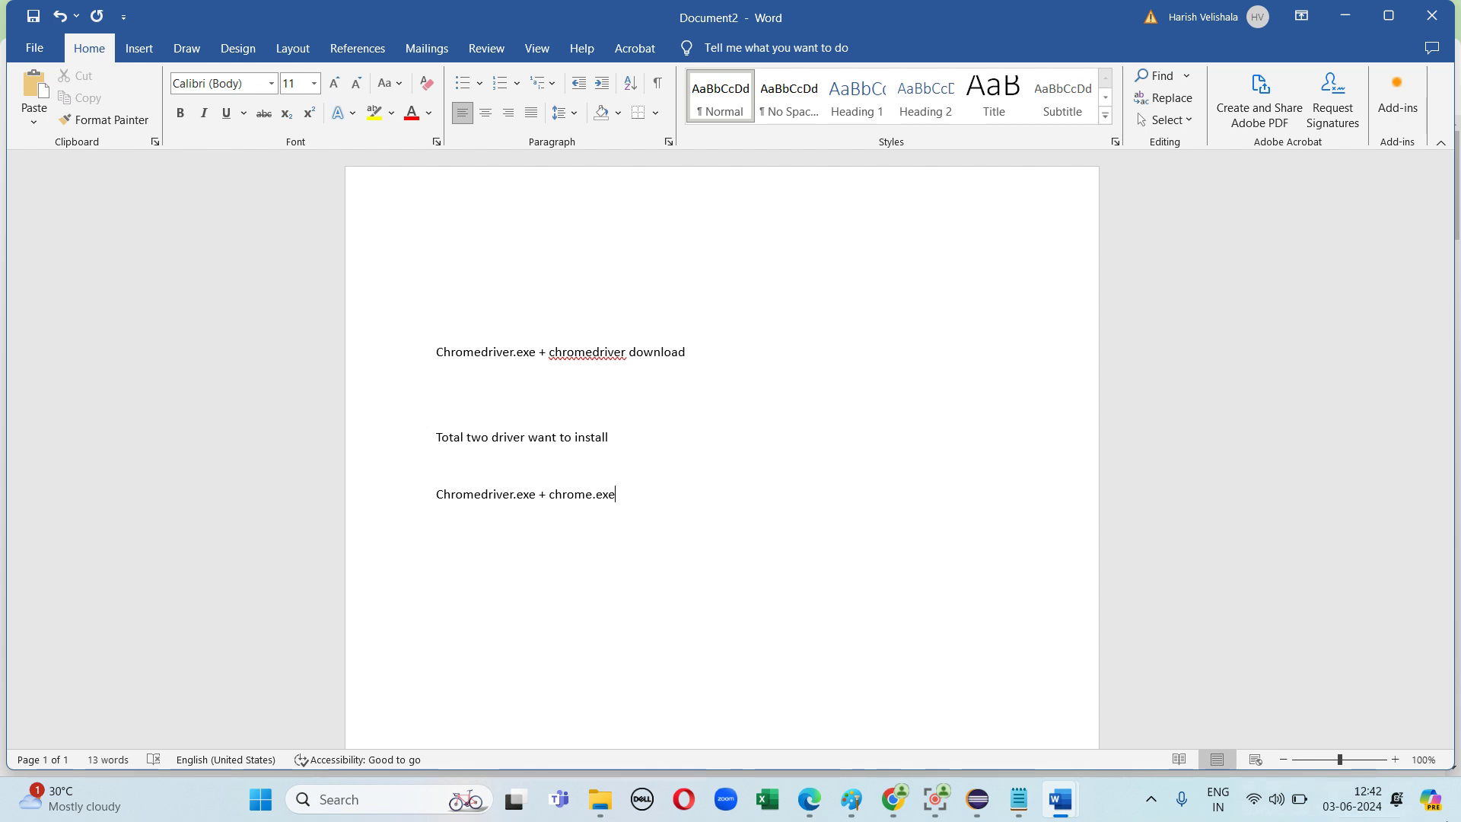
mouse_move(894, 810)
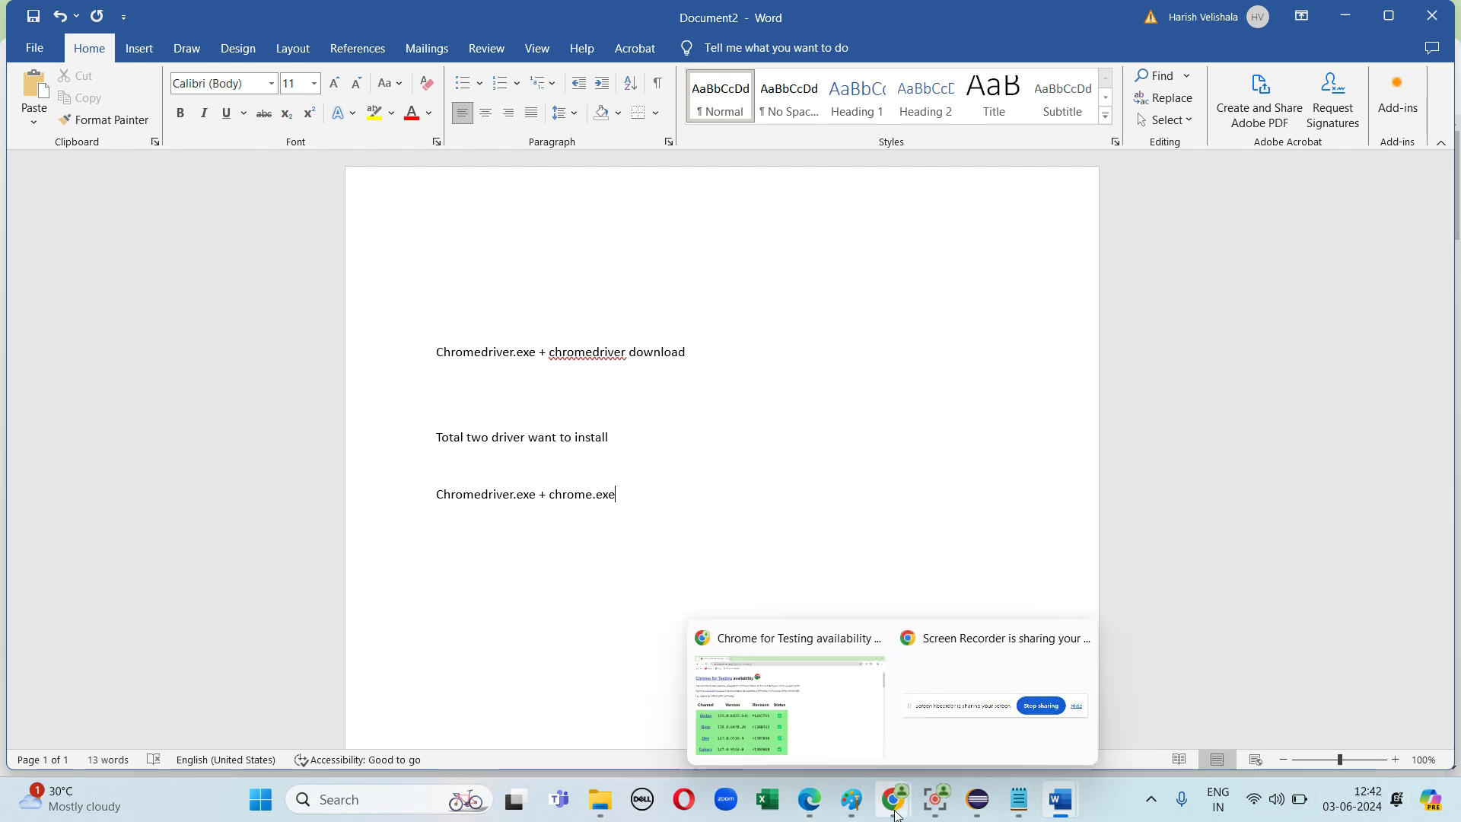
click(922, 400)
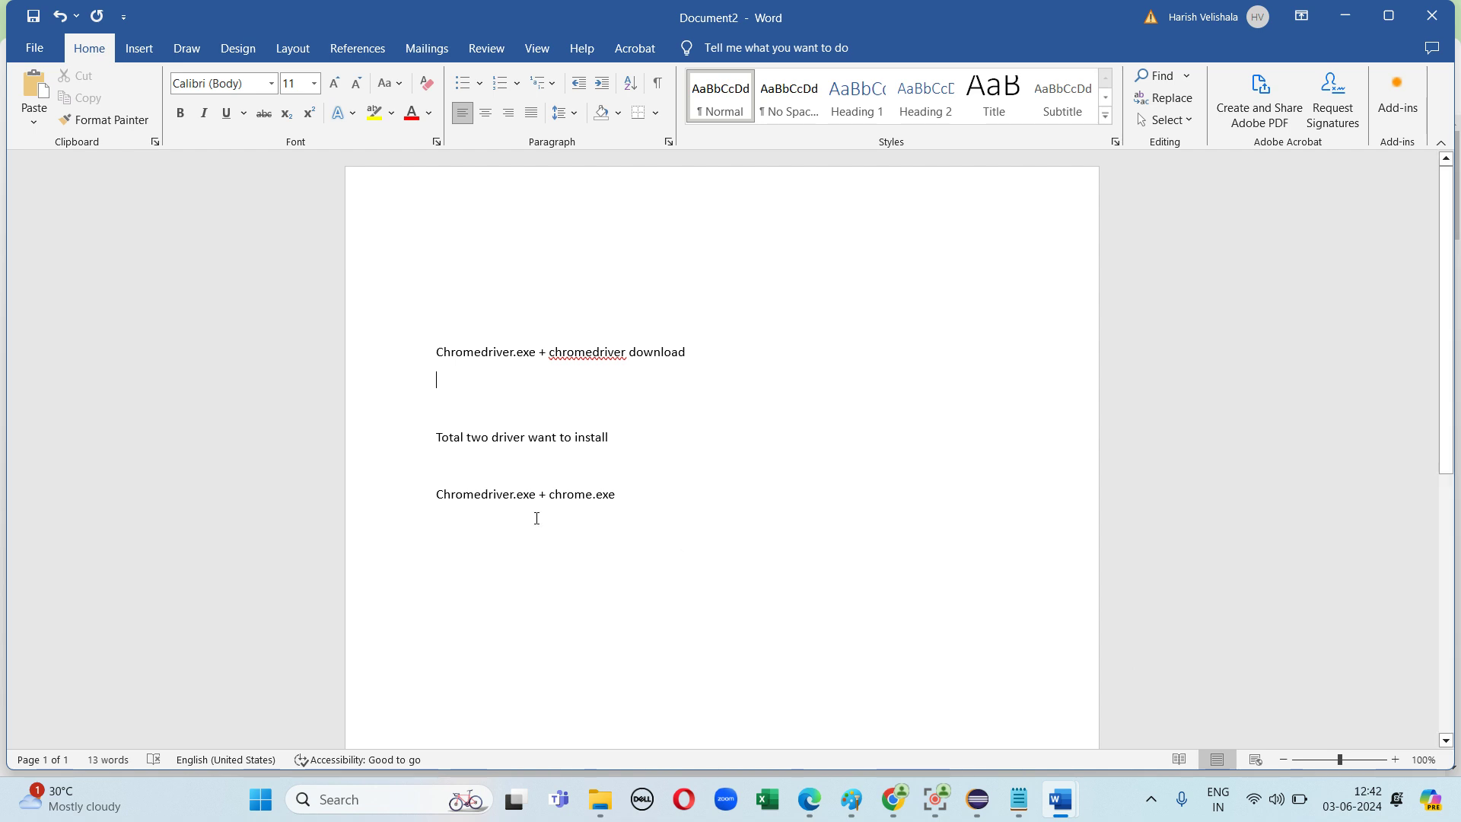
Switch to Eclipse and open Amazon2.java from the Selenium package to view its chromedriver path
click(976, 799)
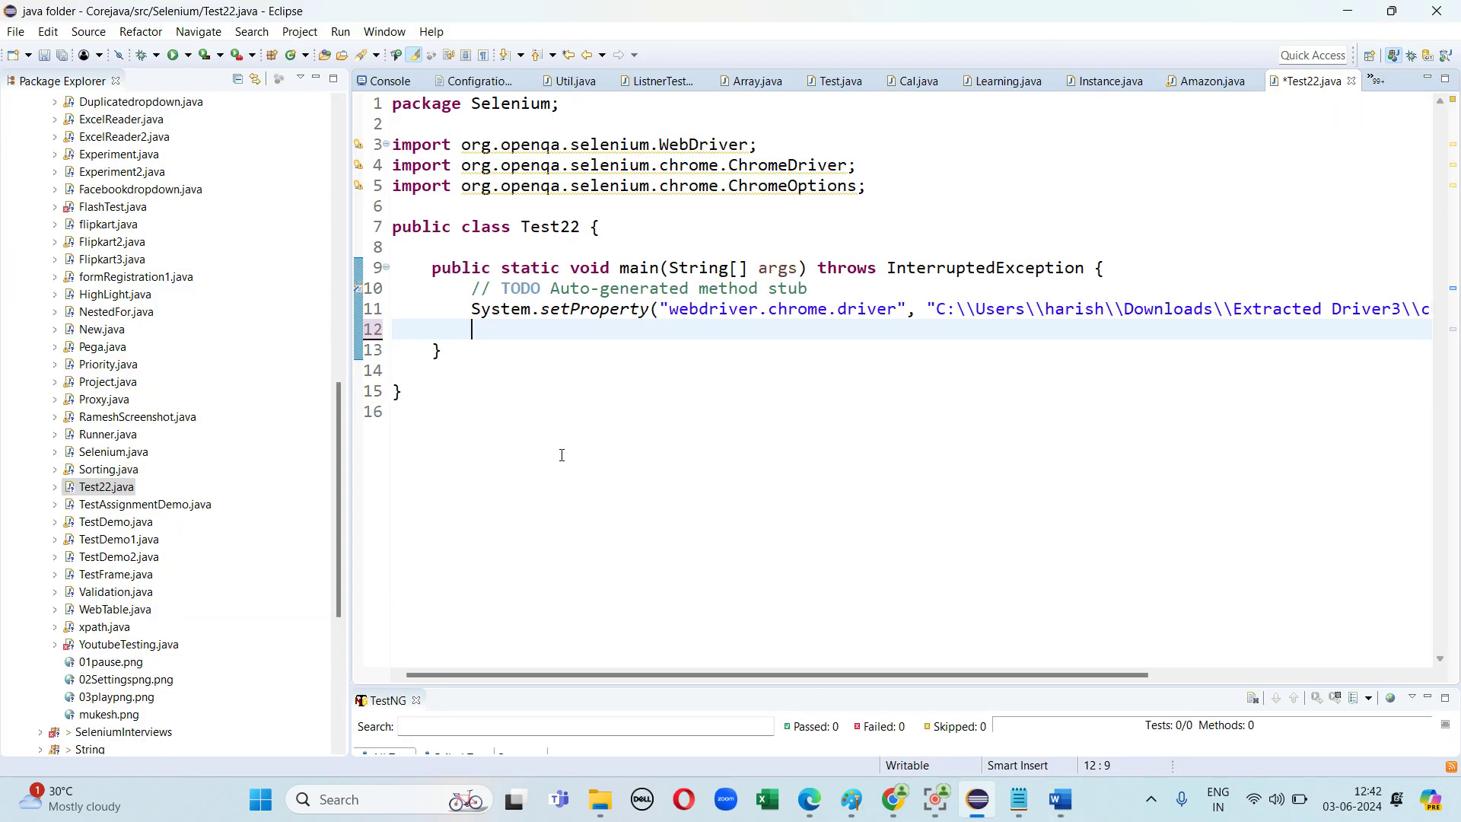
scroll(172, 142, up, 4)
scroll(172, 141, up, 5)
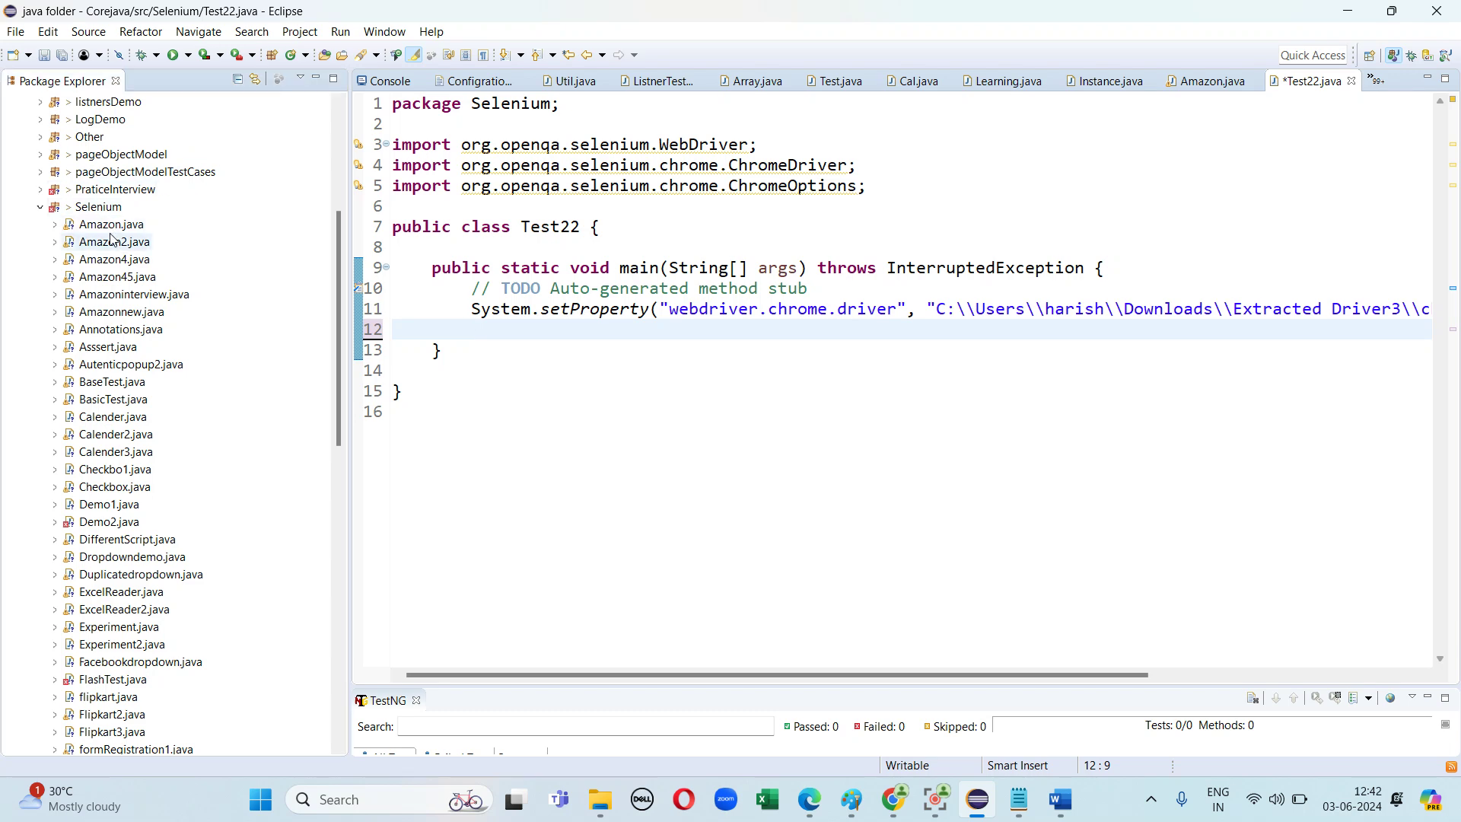
double_click(112, 241)
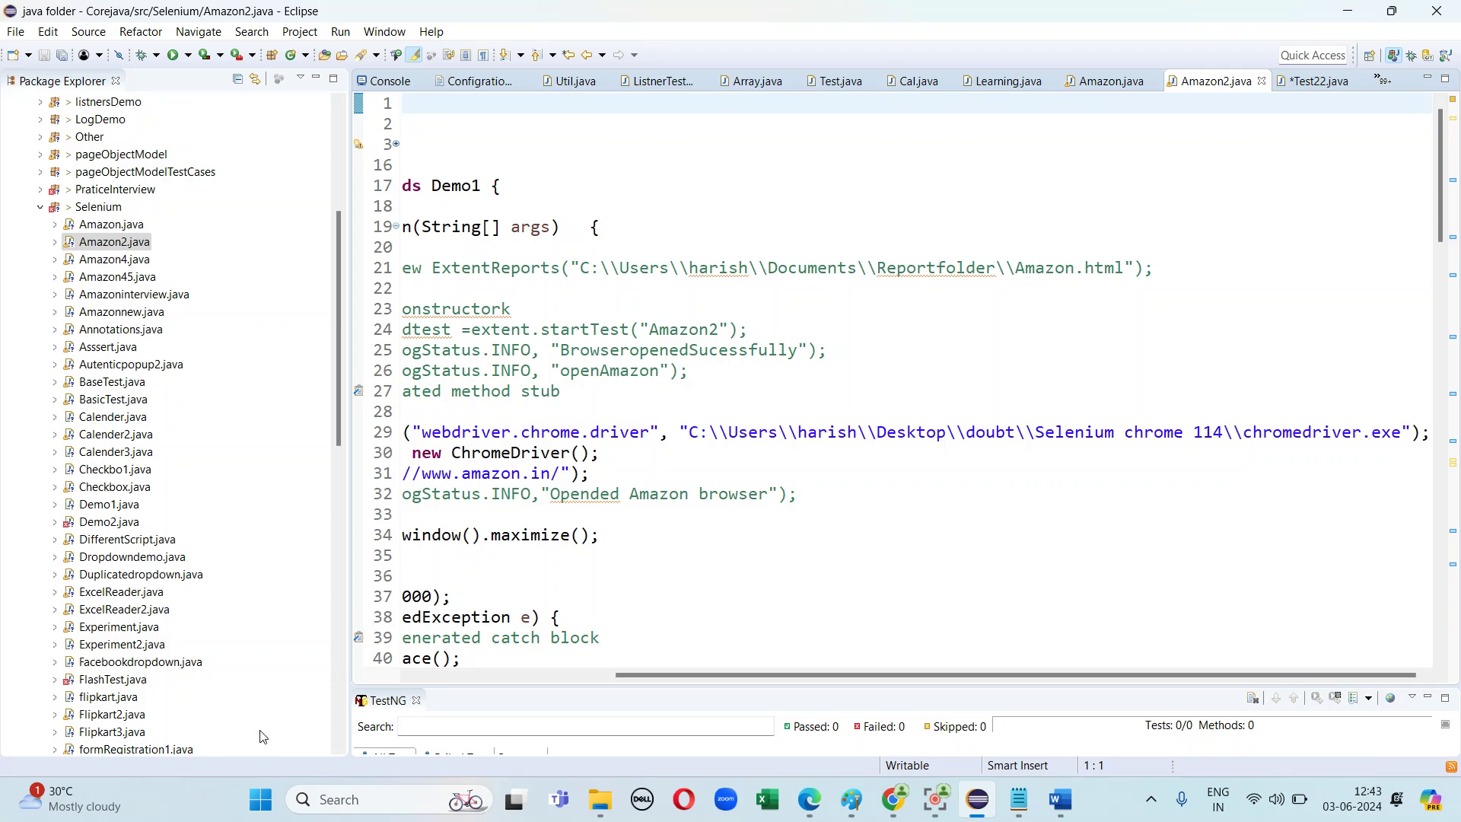
Go back to the Test22.java class in the Selenium package
scroll(262, 736, down, 8)
scroll(263, 736, down, 1)
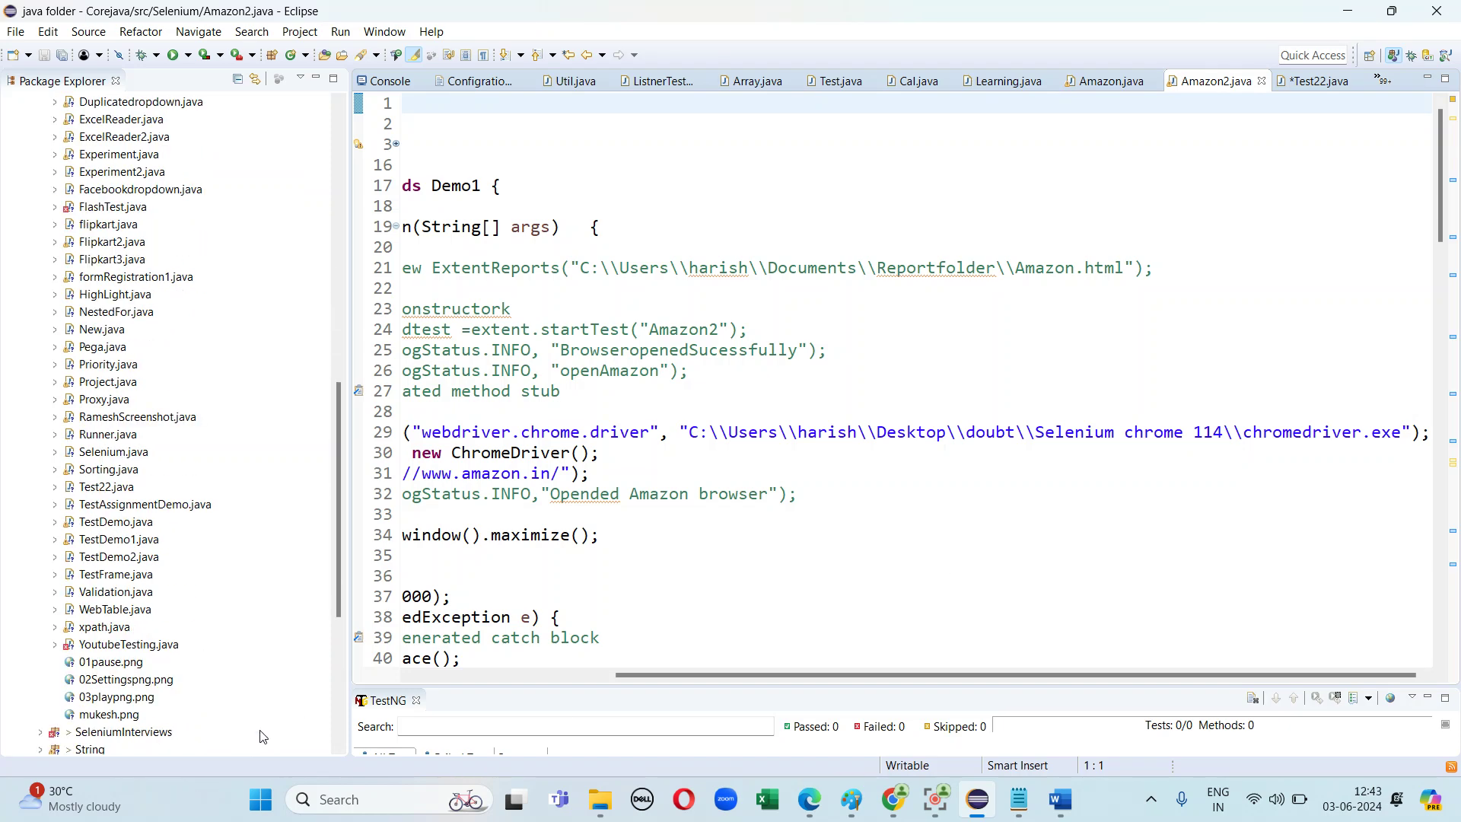
double_click(105, 488)
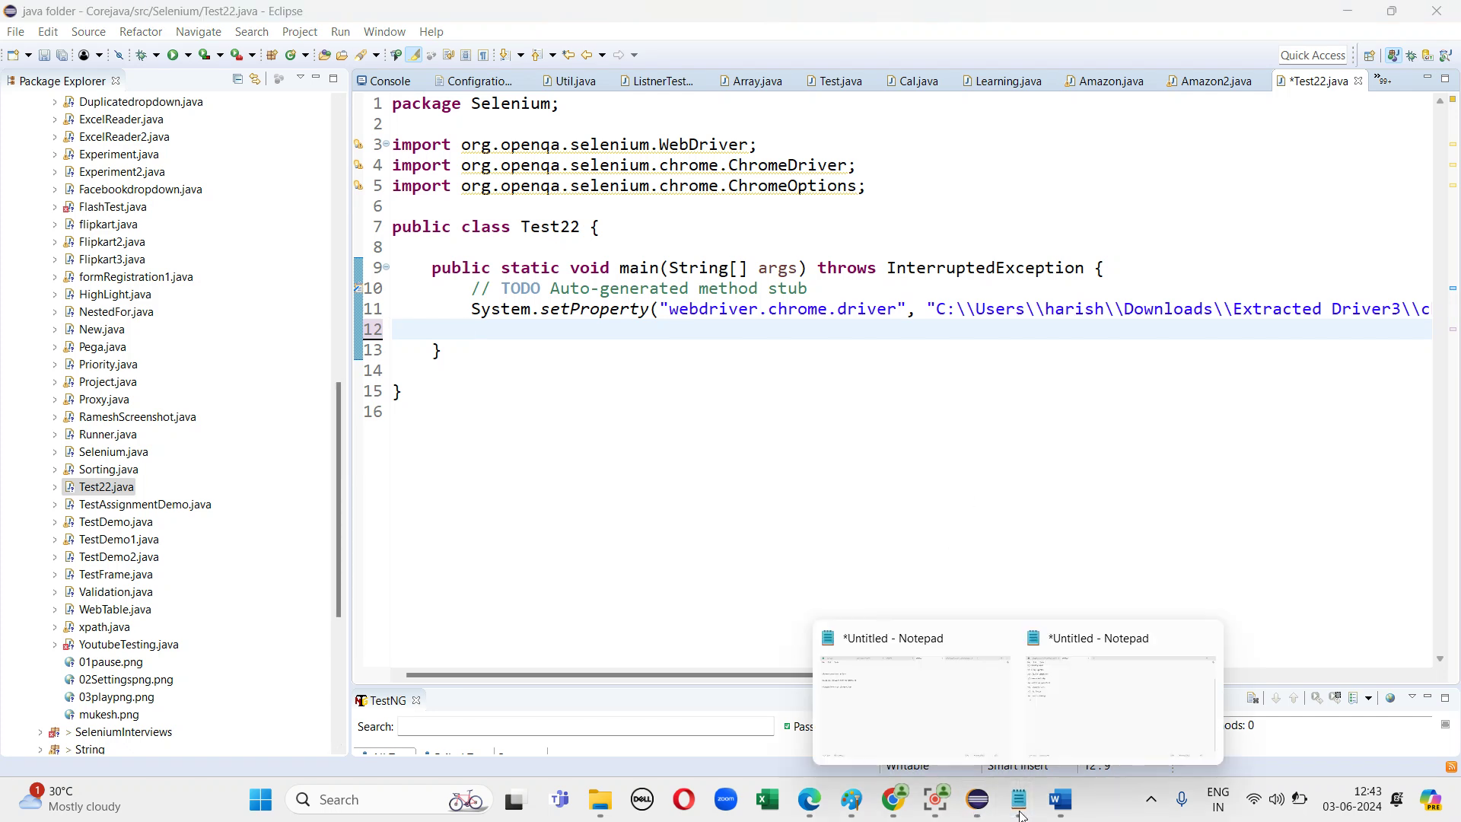
Switch to Notepad and add the line "1st we are interacting with chromedriver .exe , 2 nd we are interacting chrome drive"
mouse_move(1020, 801)
click(951, 731)
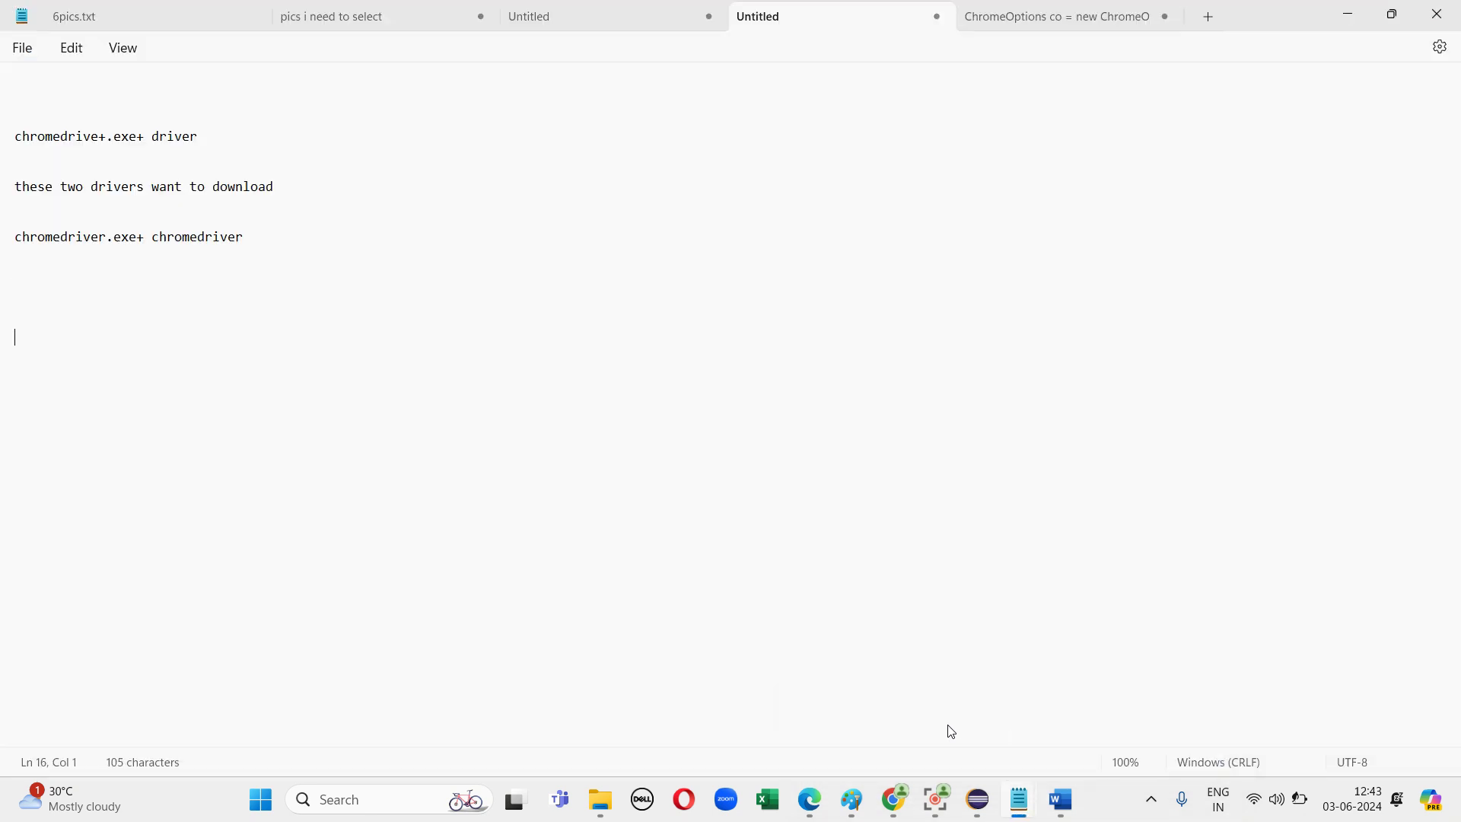
text(1st we are interacting with  )
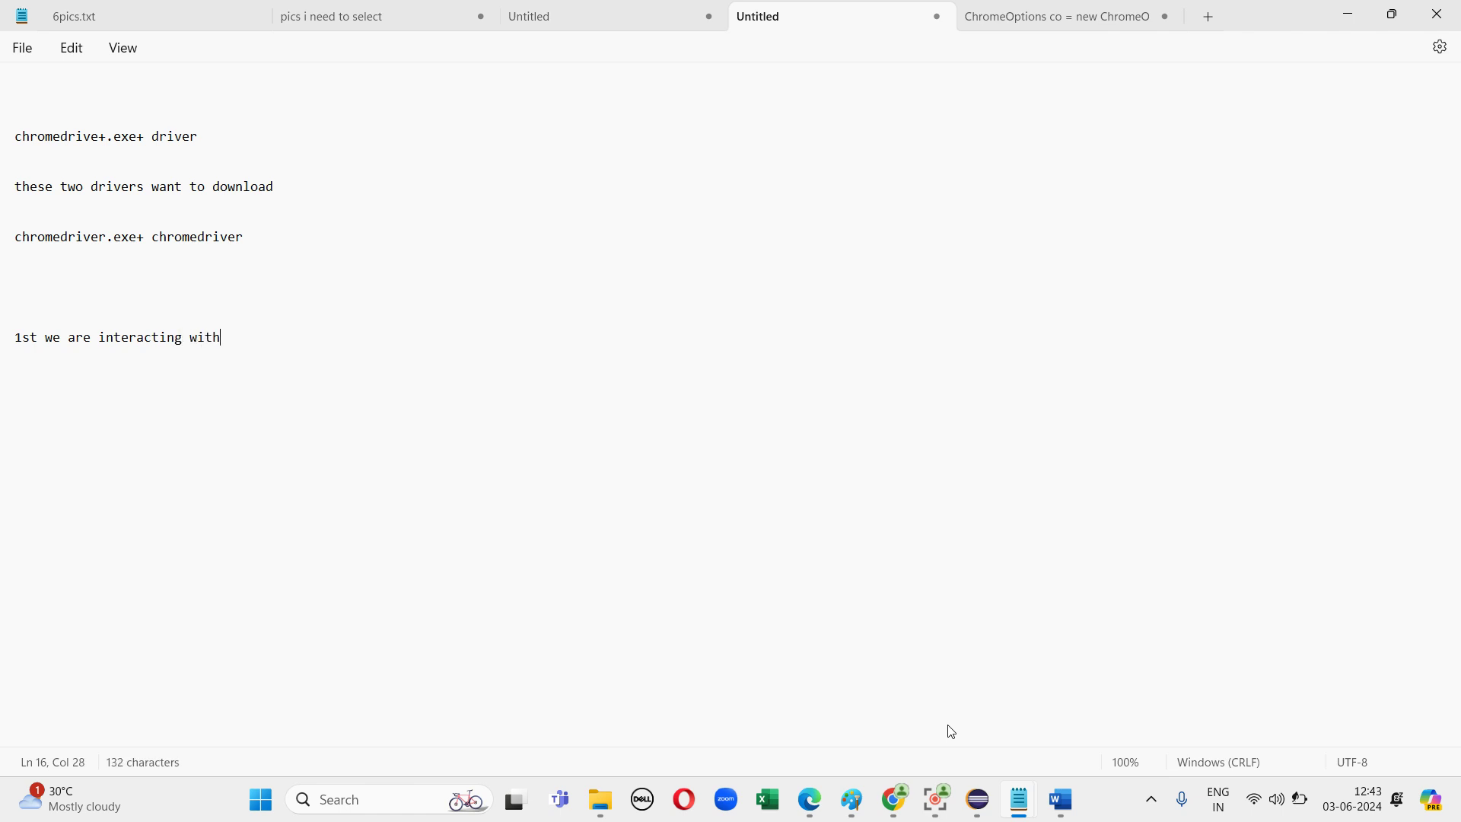
text(chromedriver .exe  a)
key(BackSpace)
text(2 nd we are )
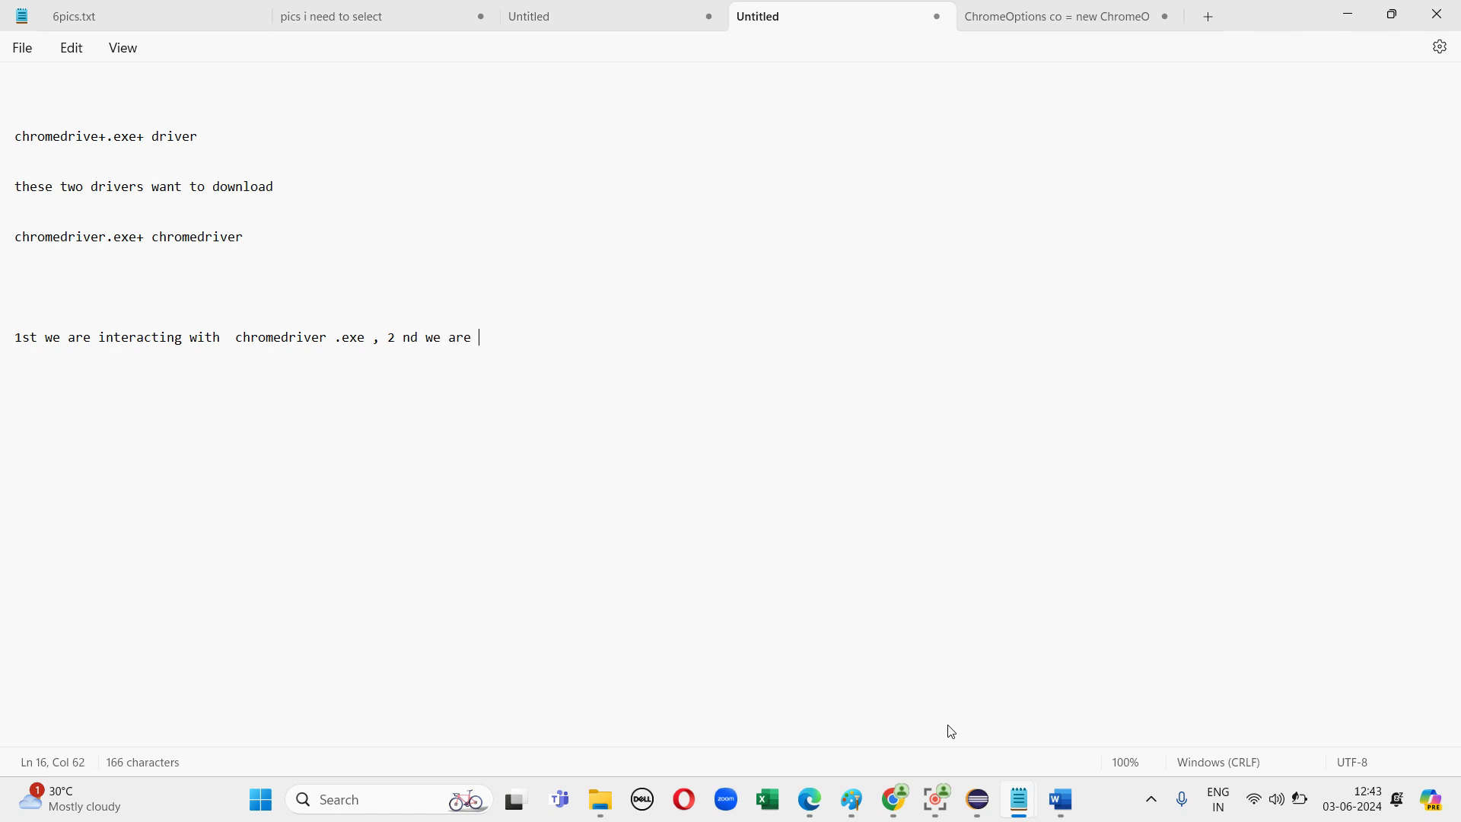
text(interacting chrome drive)
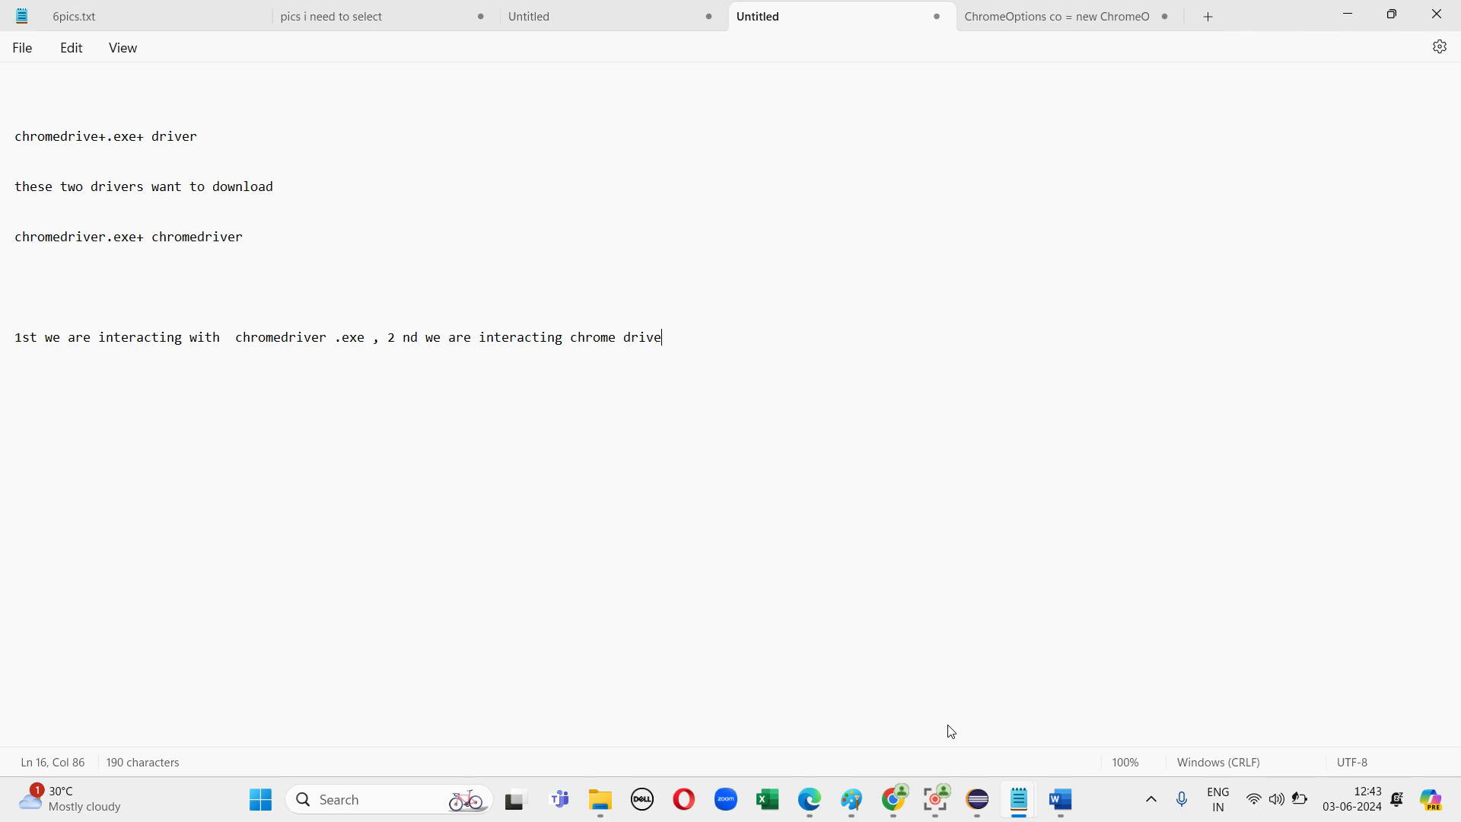
key(Return)
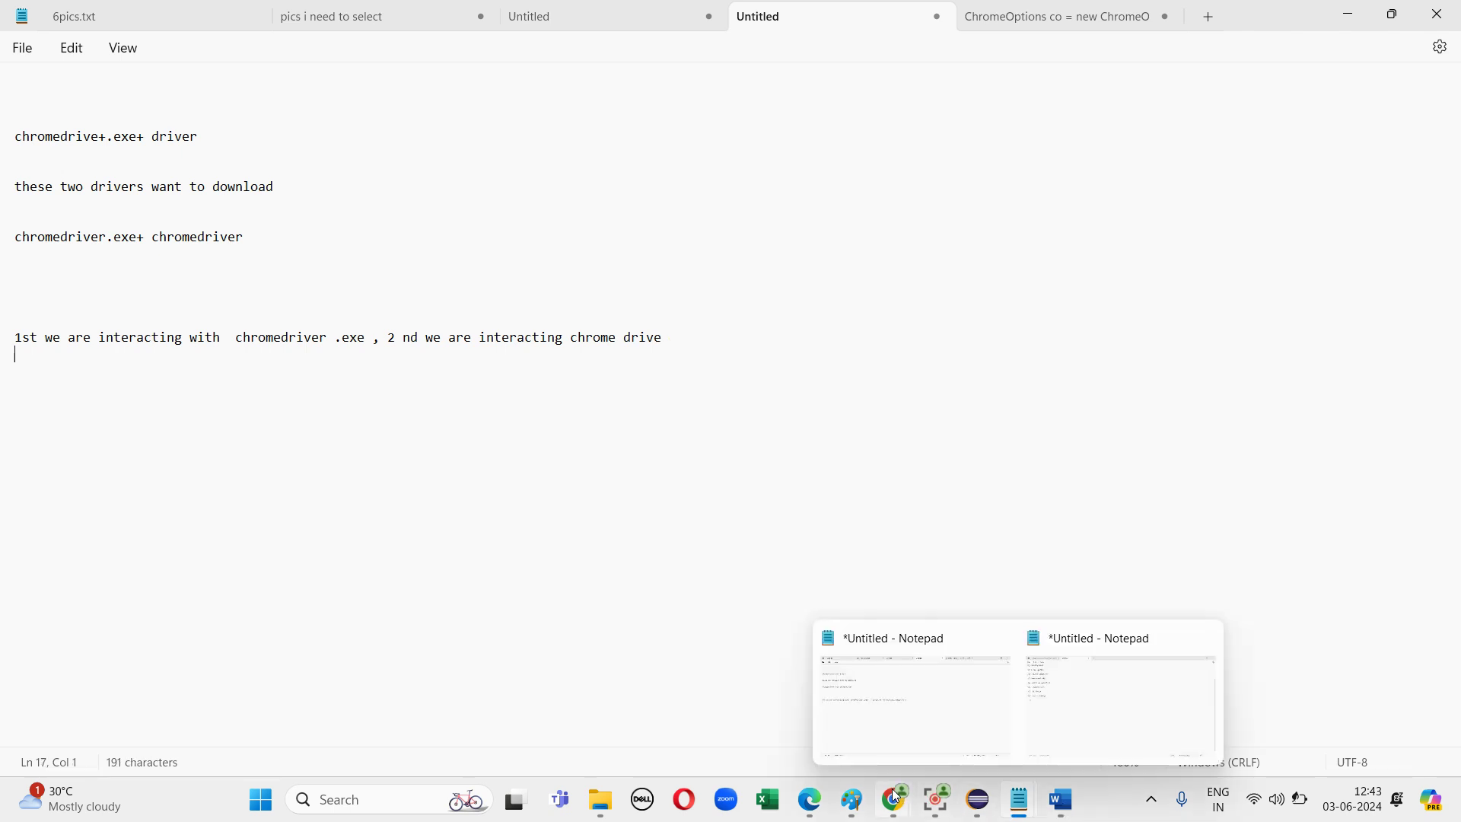
Switch back to Chrome with the Chrome for Testing availability page
mouse_move(896, 795)
click(839, 738)
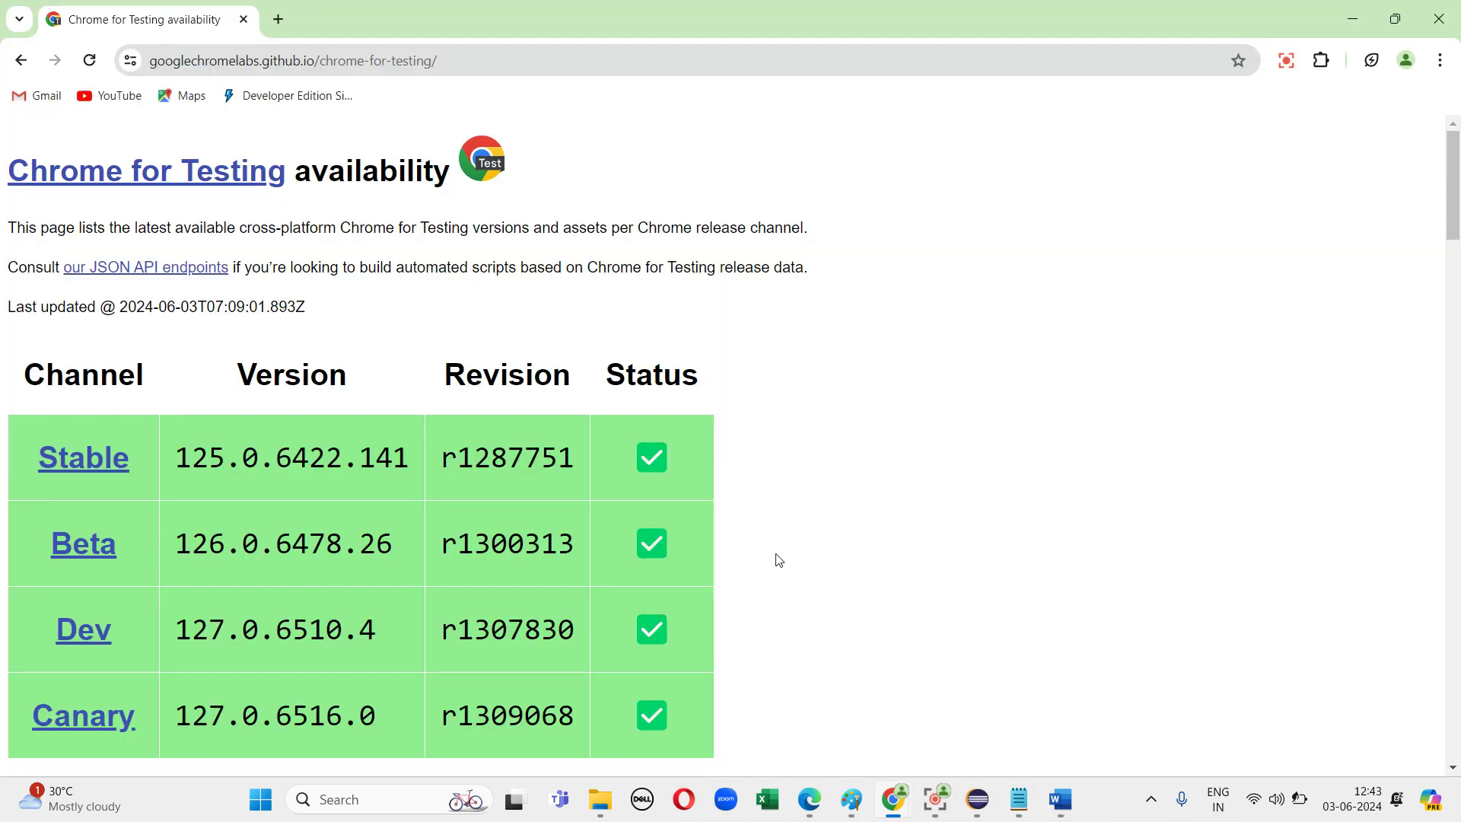
Switch to Paint to view the diagram linking chromedriver.exe versions 114 and 125 to the Chrome browser
mouse_move(1042, 788)
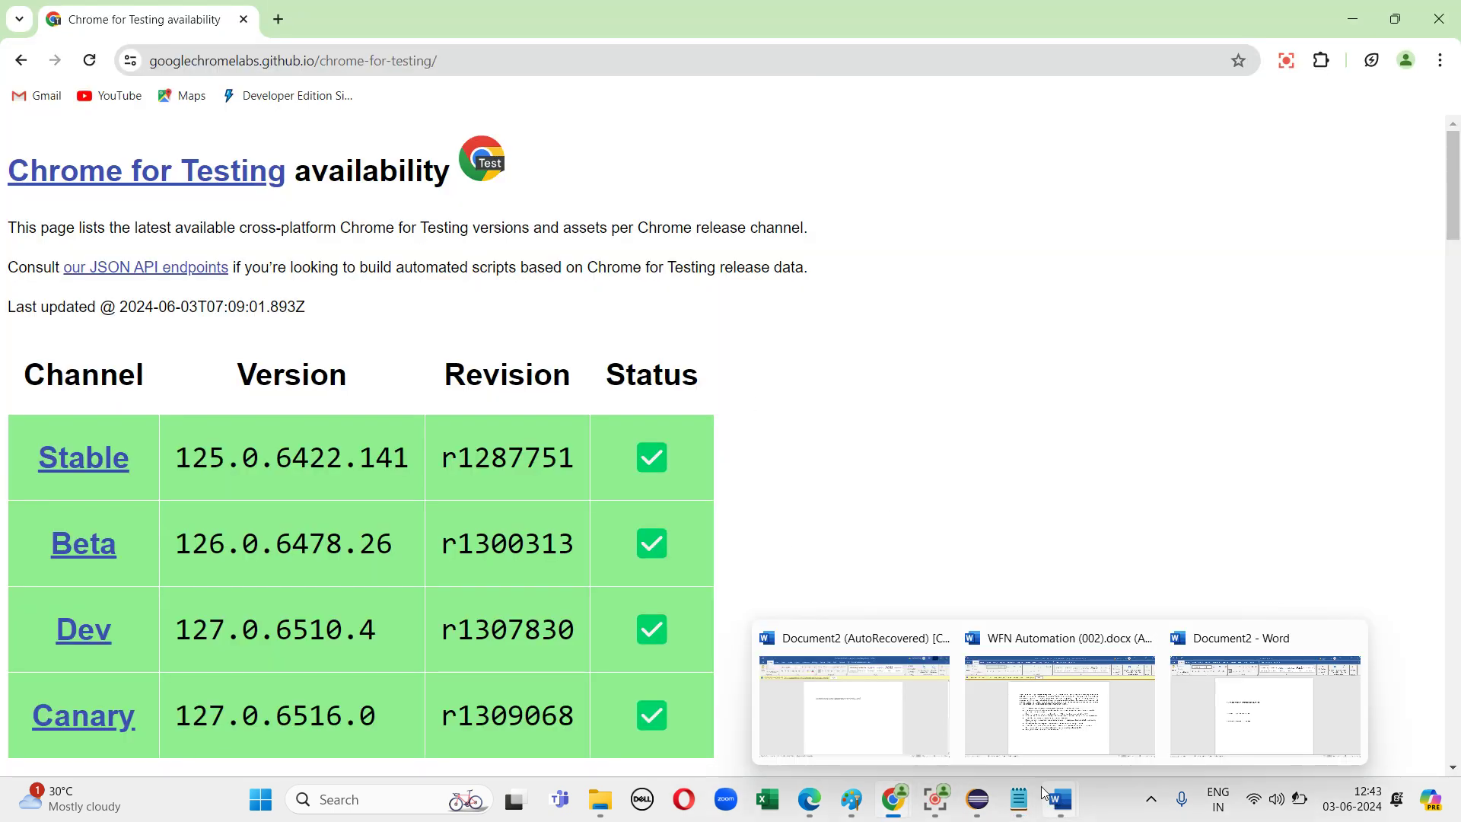
click(851, 799)
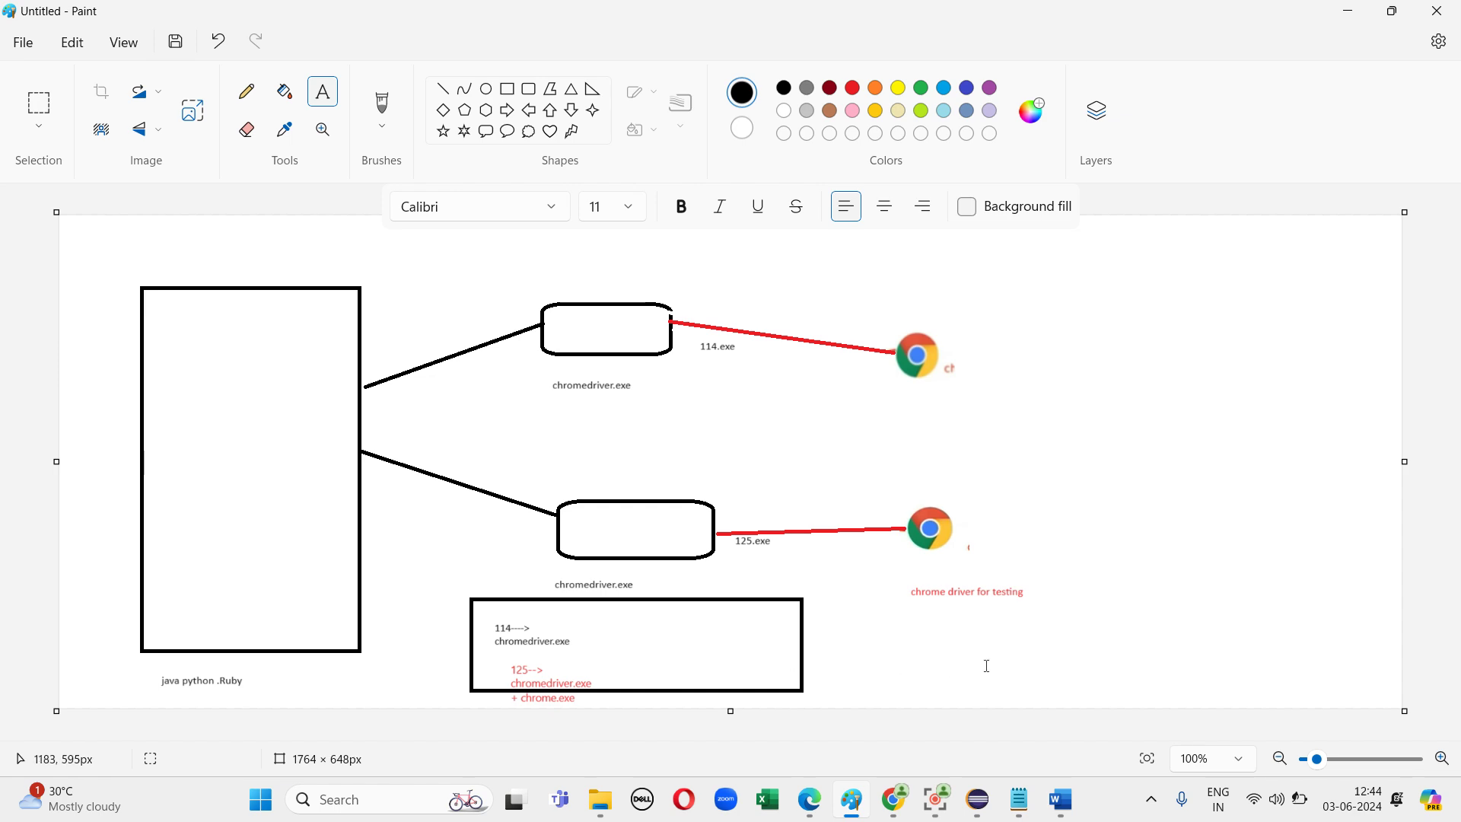
Switch back to the Chrome for Testing page and copy the Stable win64 chromedriver download URL
mouse_move(898, 813)
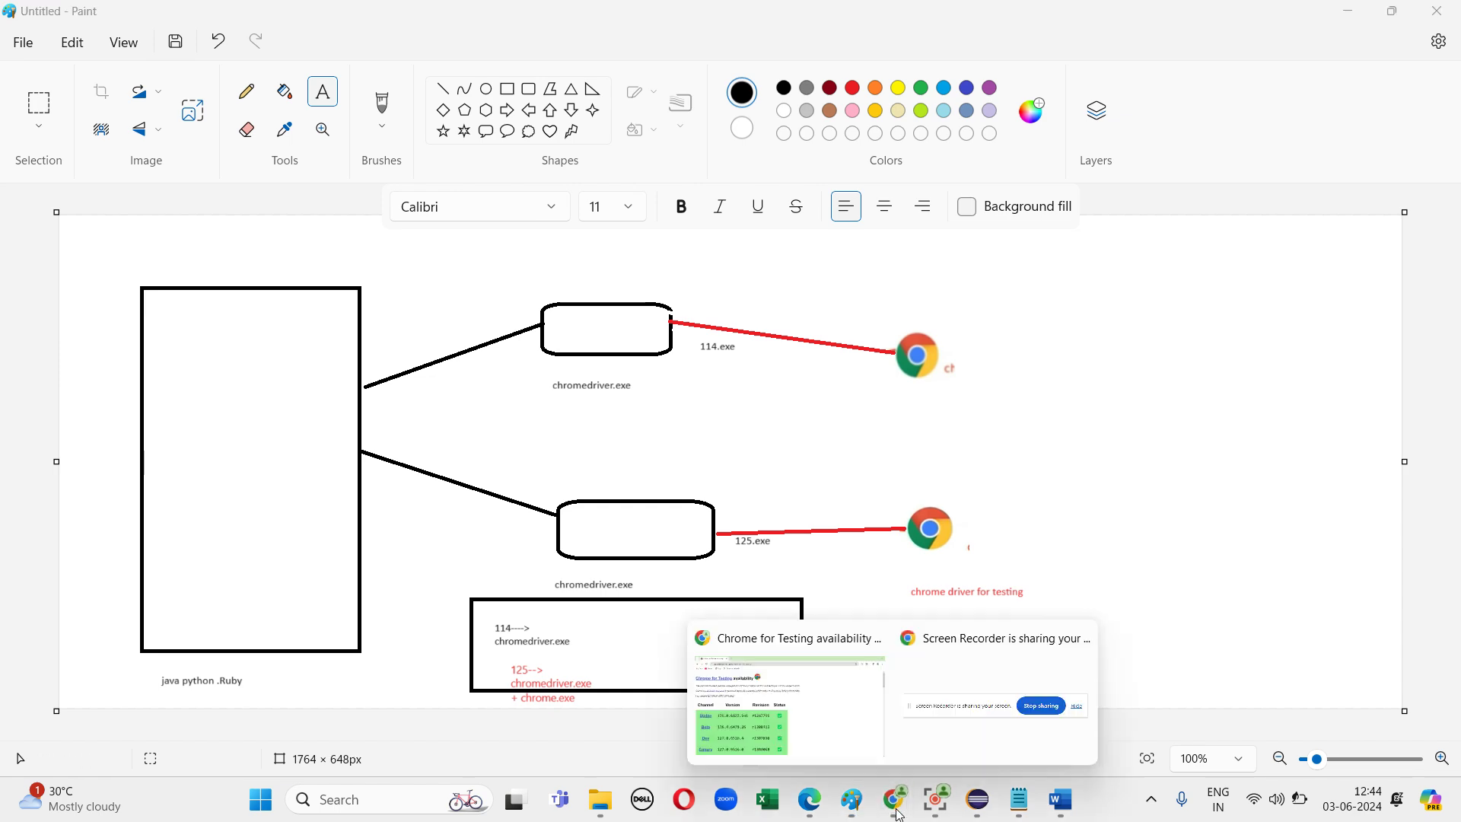
click(833, 749)
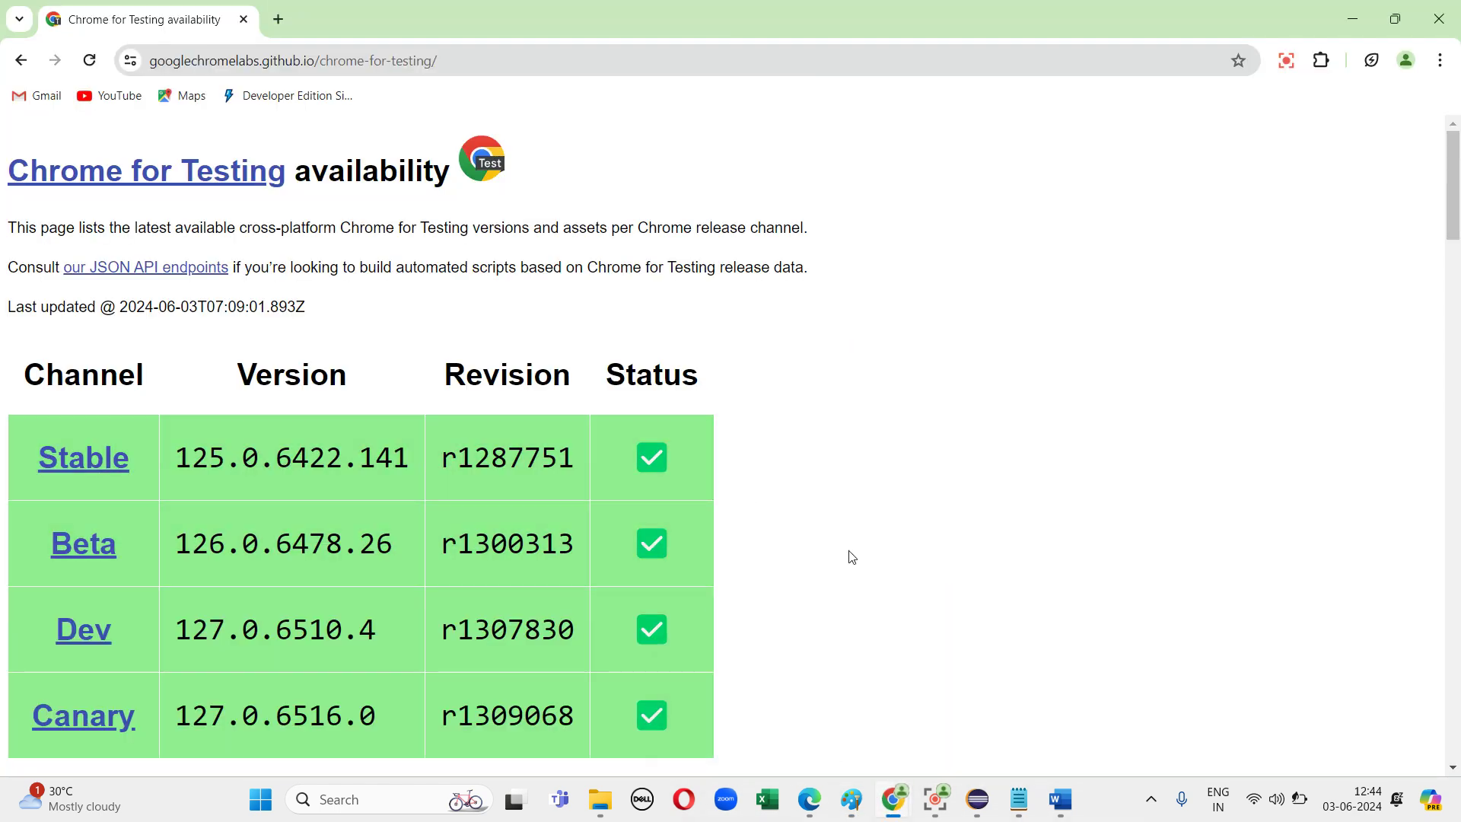
scroll(851, 556, down, 10)
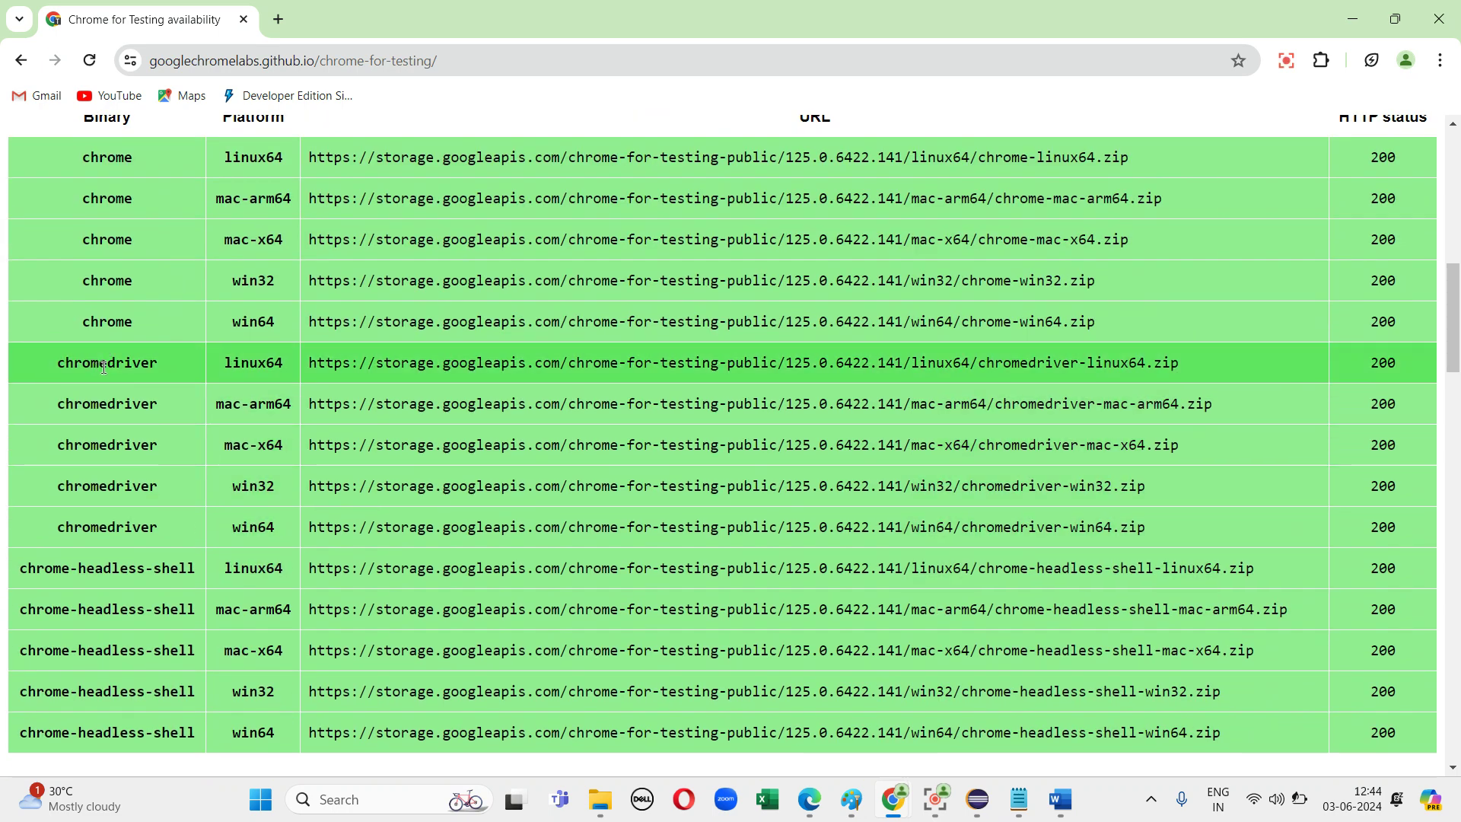
scroll(152, 369, up, 2)
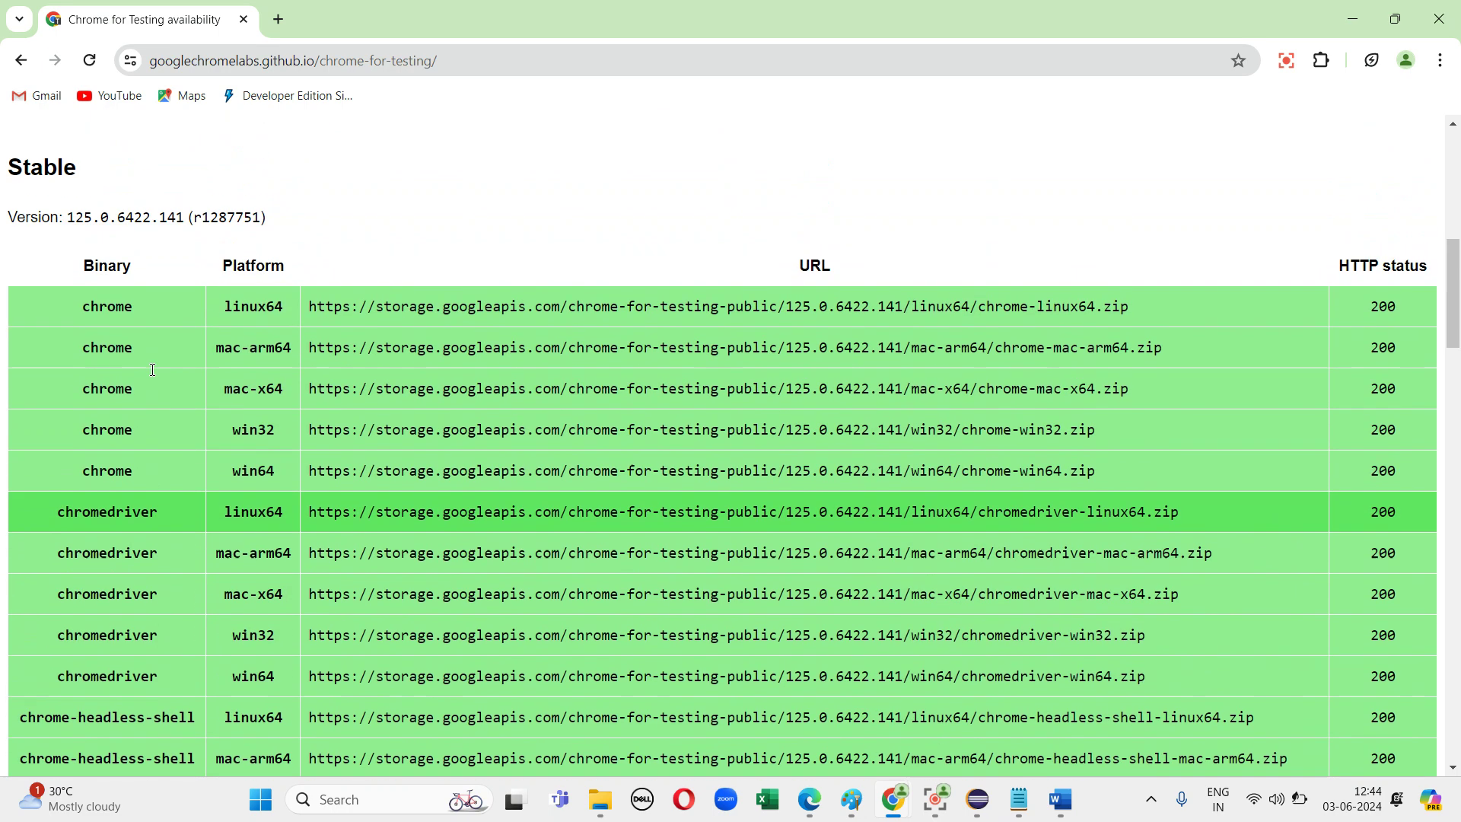
scroll(554, 574, down, 2)
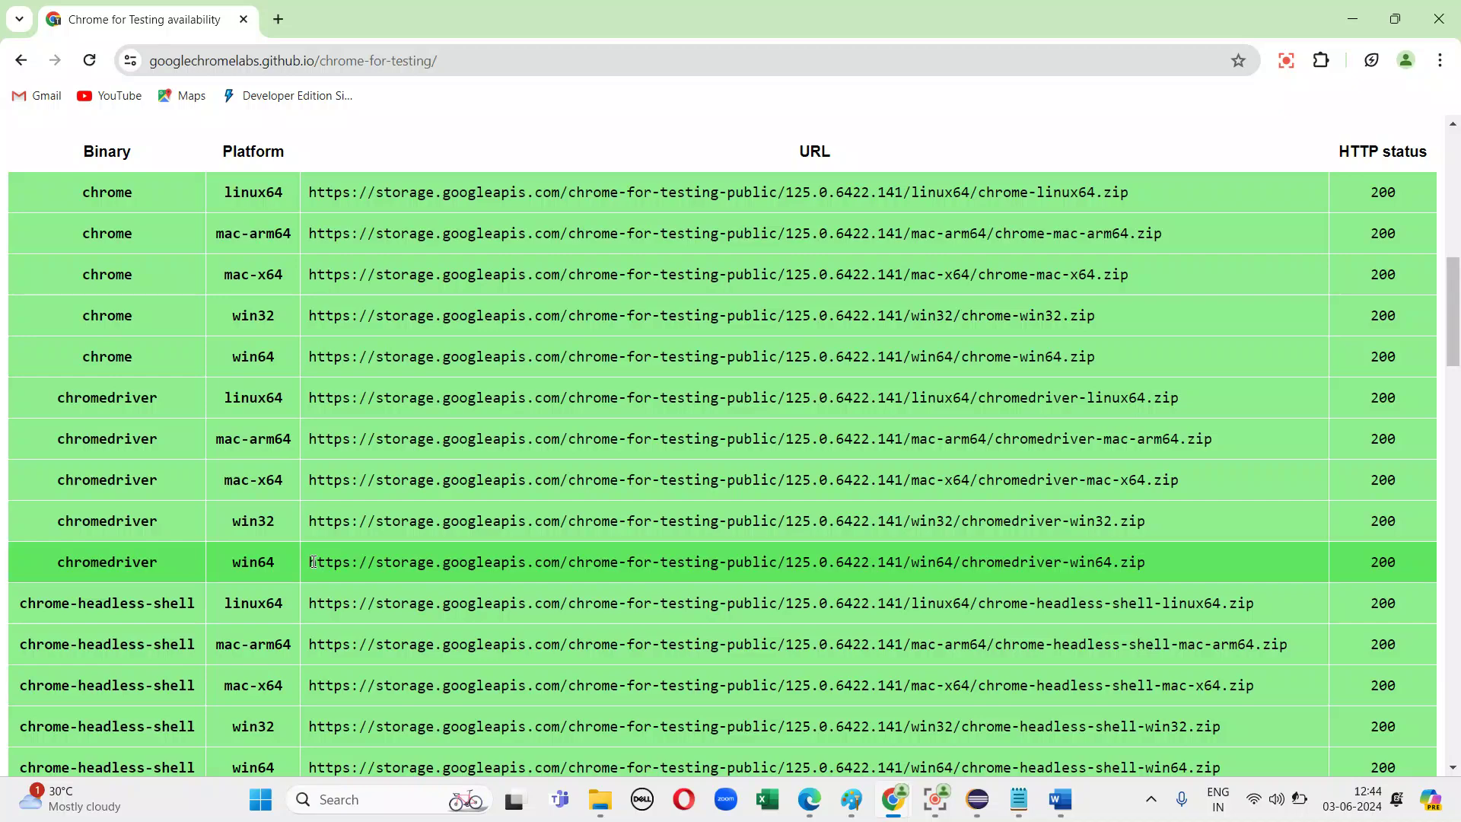
drag(312, 561, 1134, 572)
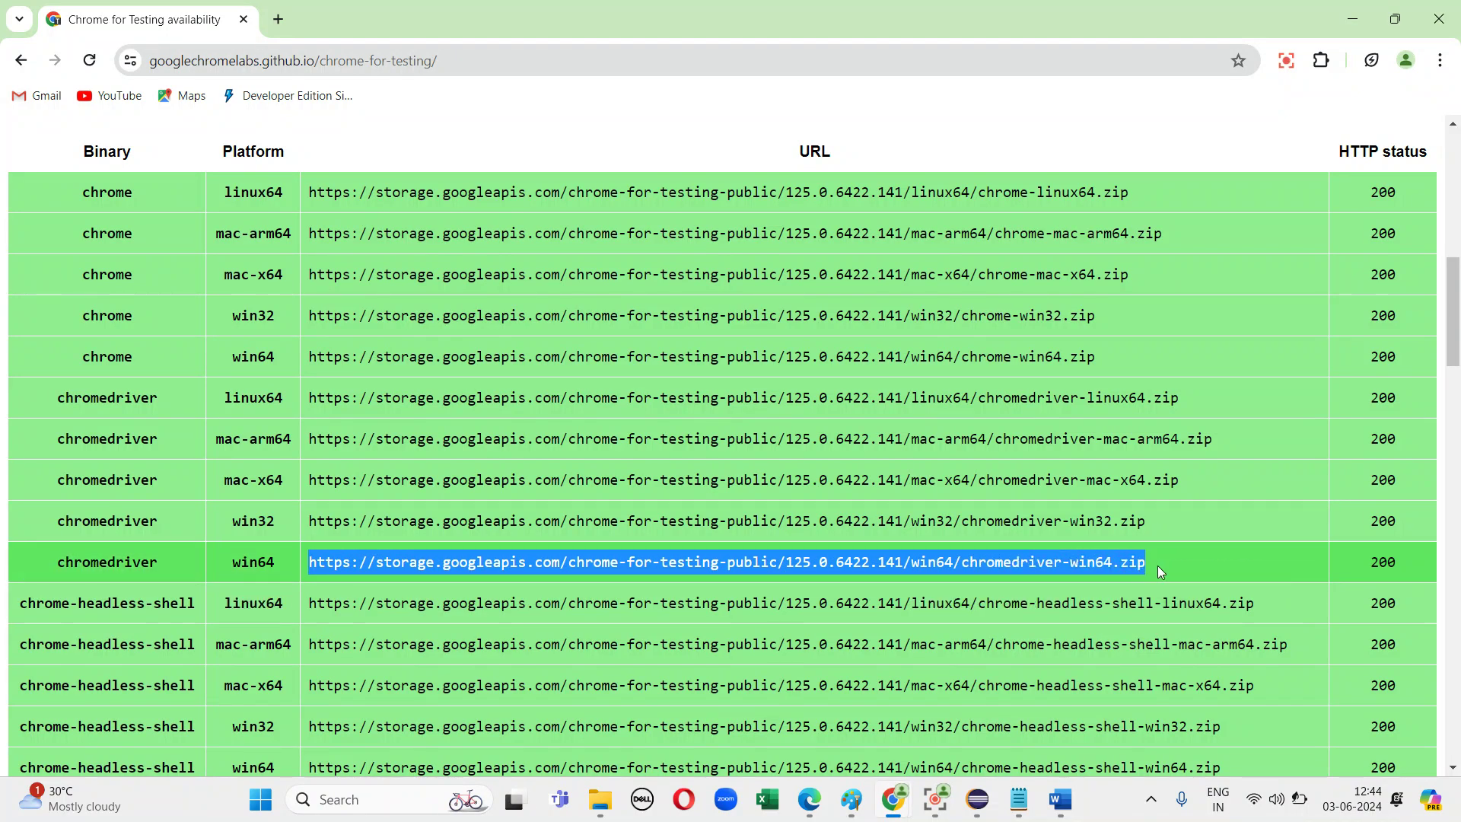
right_click(1119, 564)
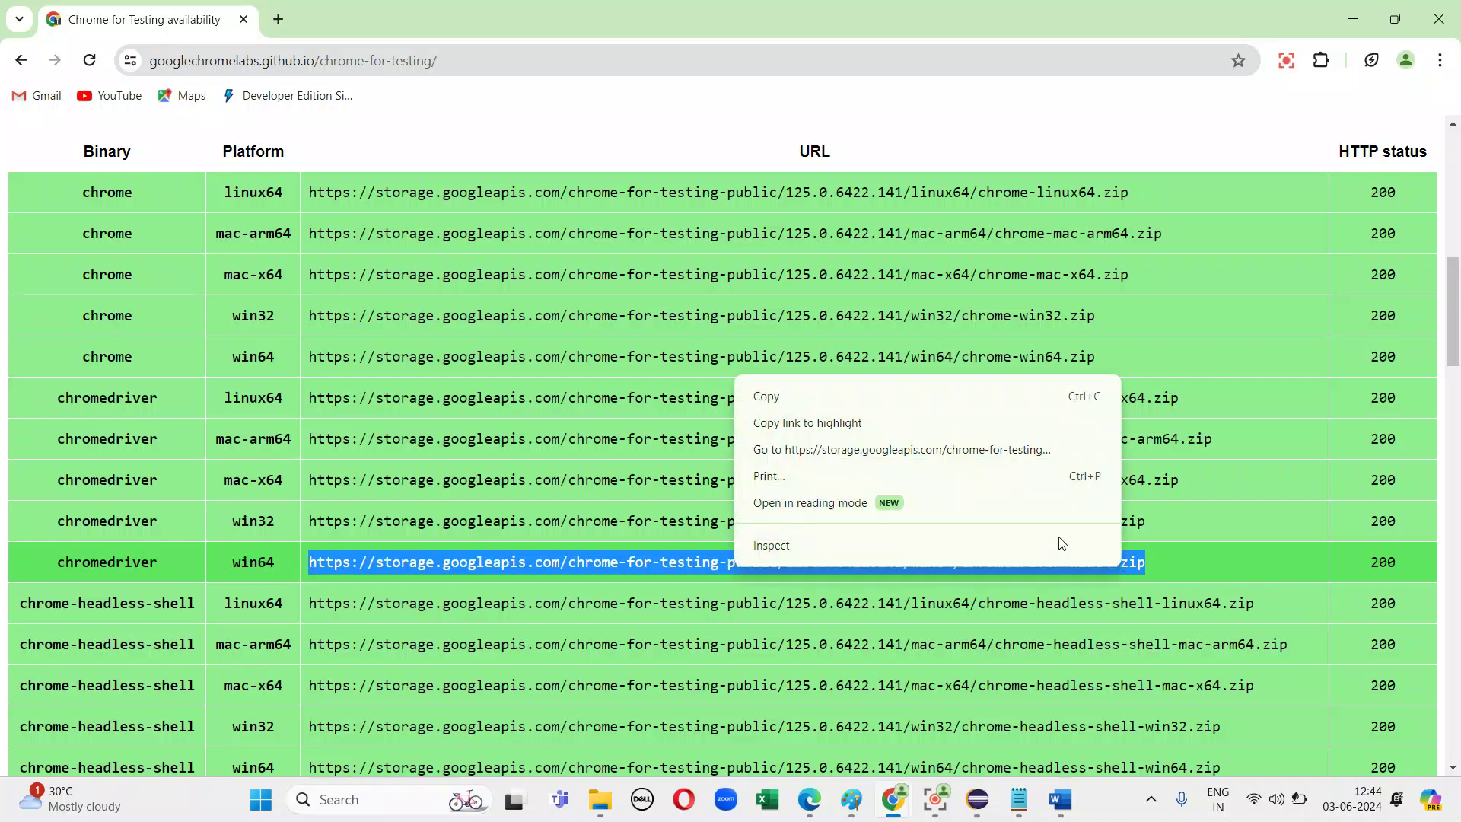
click(863, 397)
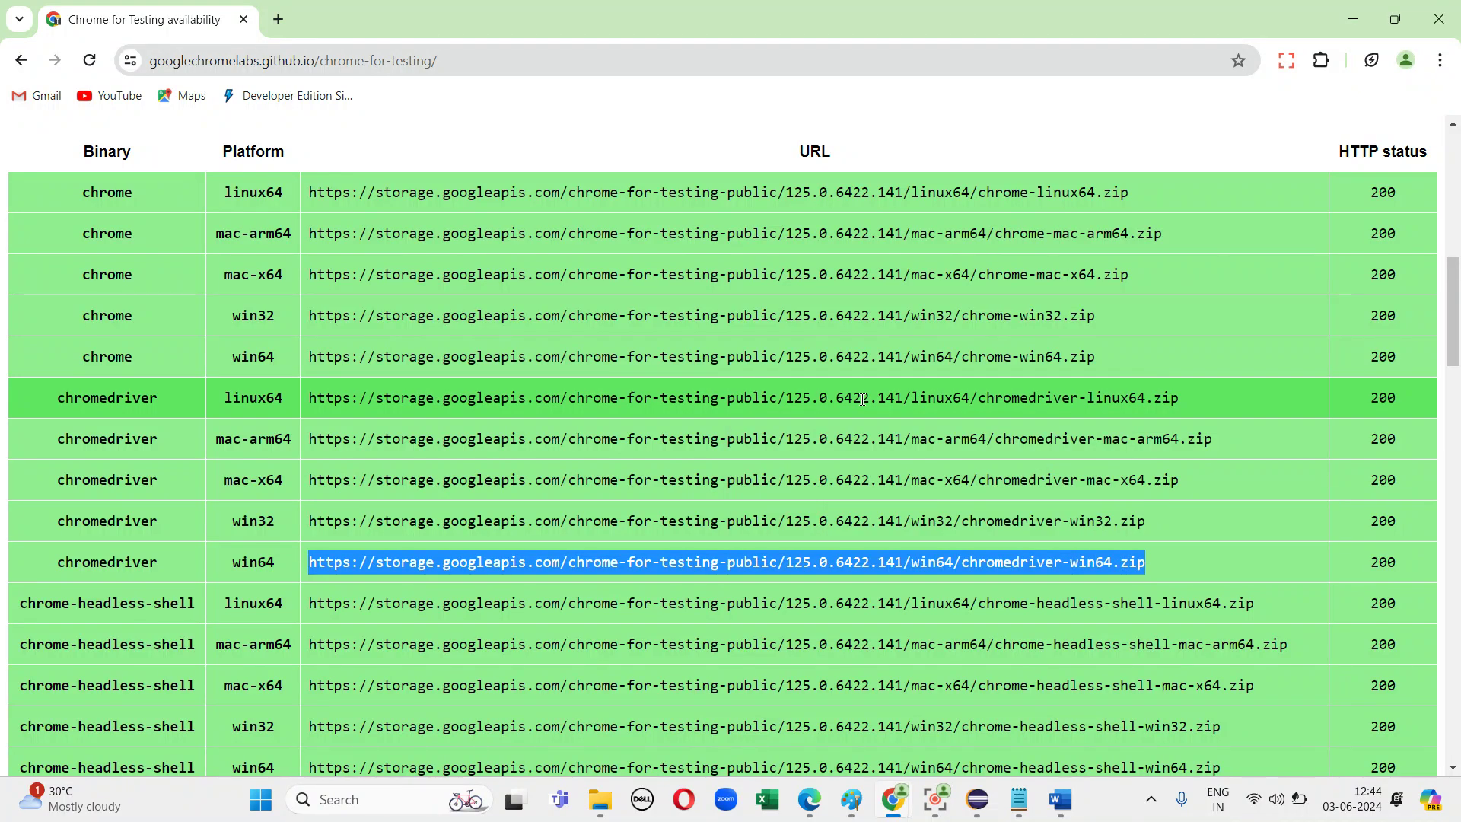
Download the win64 chromedriver zip by opening the copied URL in a new tab, and show the file in its folder
click(277, 23)
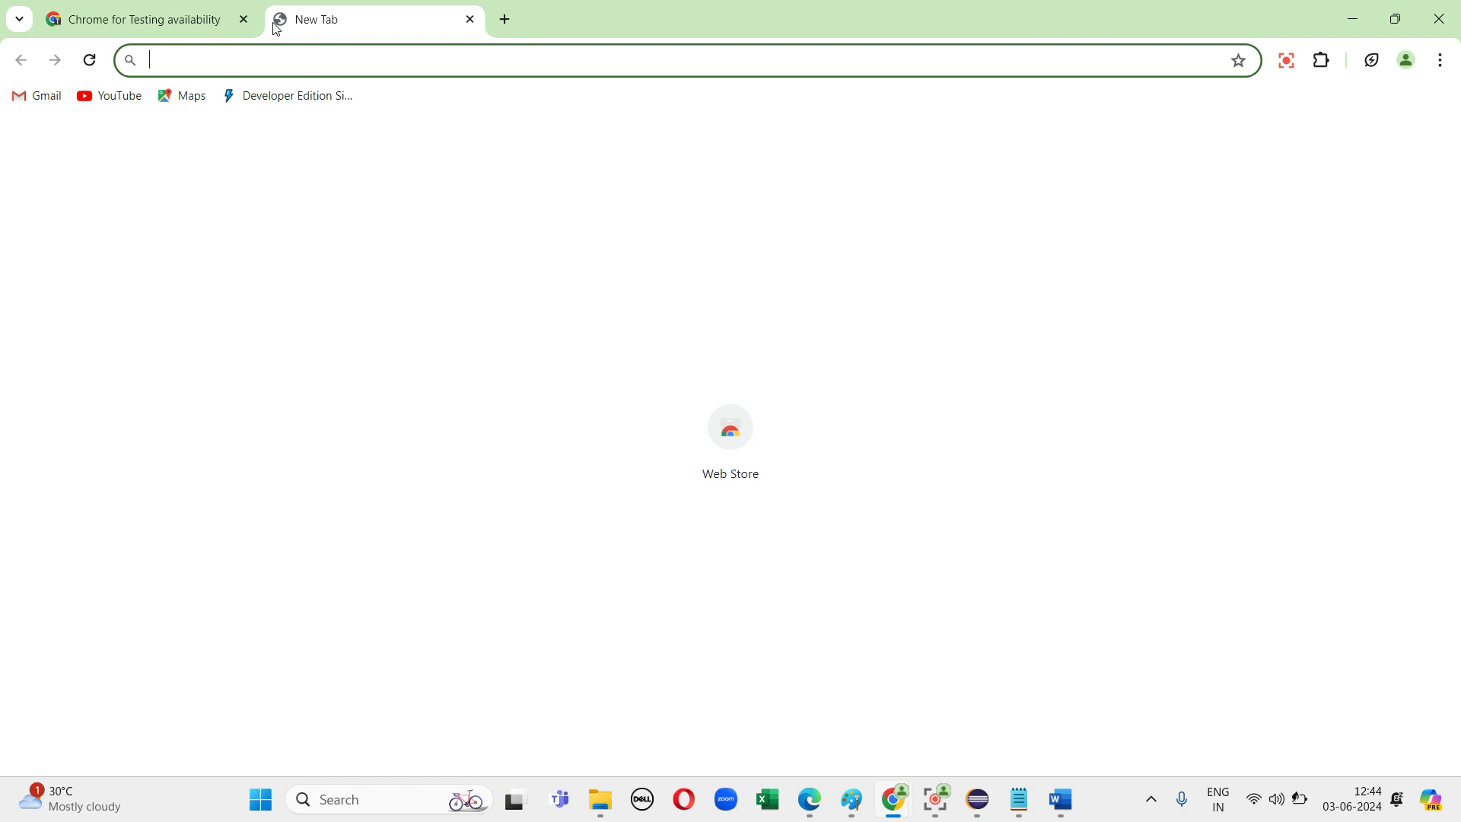
key(ctrl+v)
key(Return)
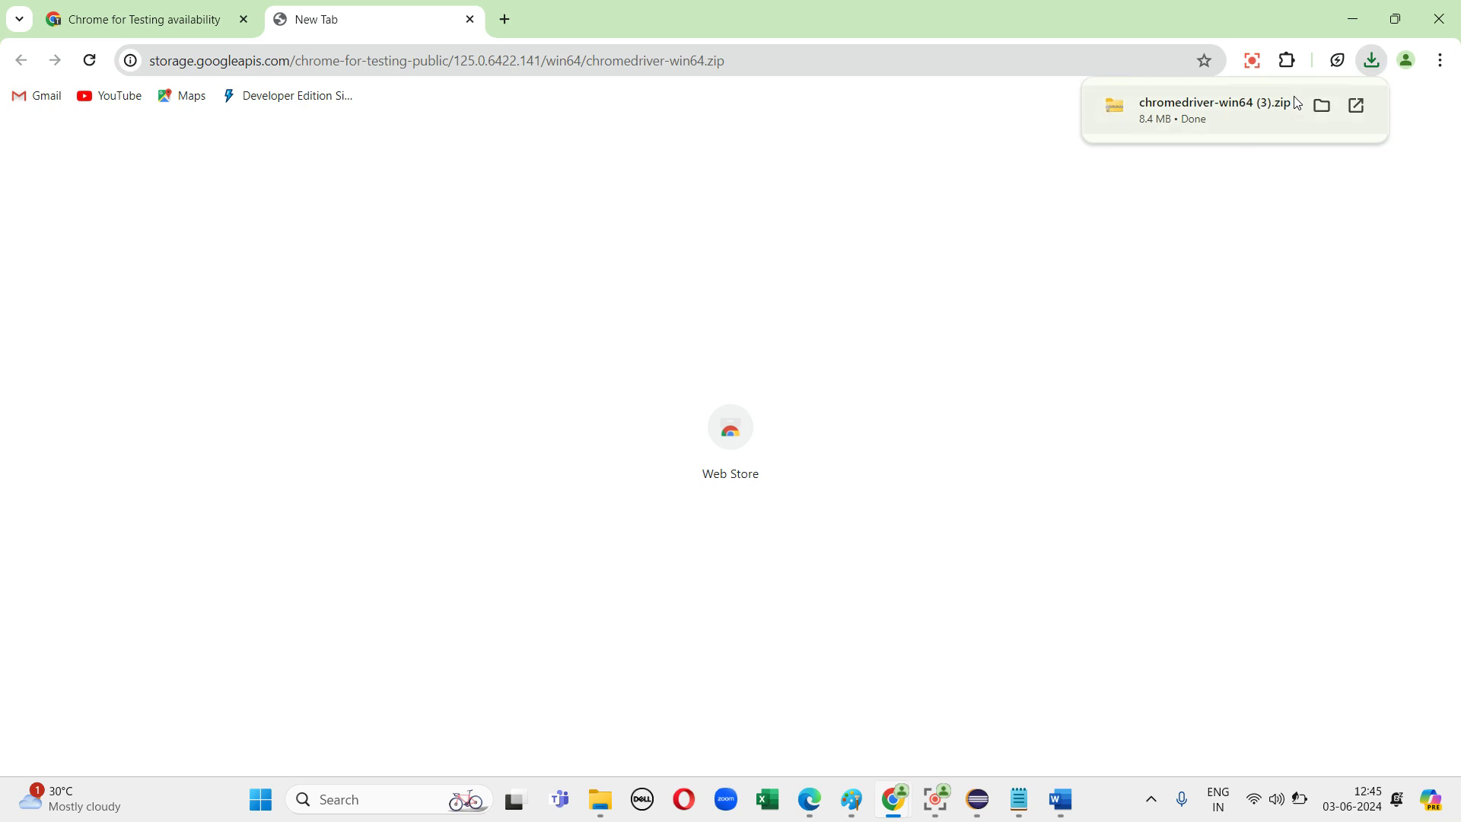
click(1321, 105)
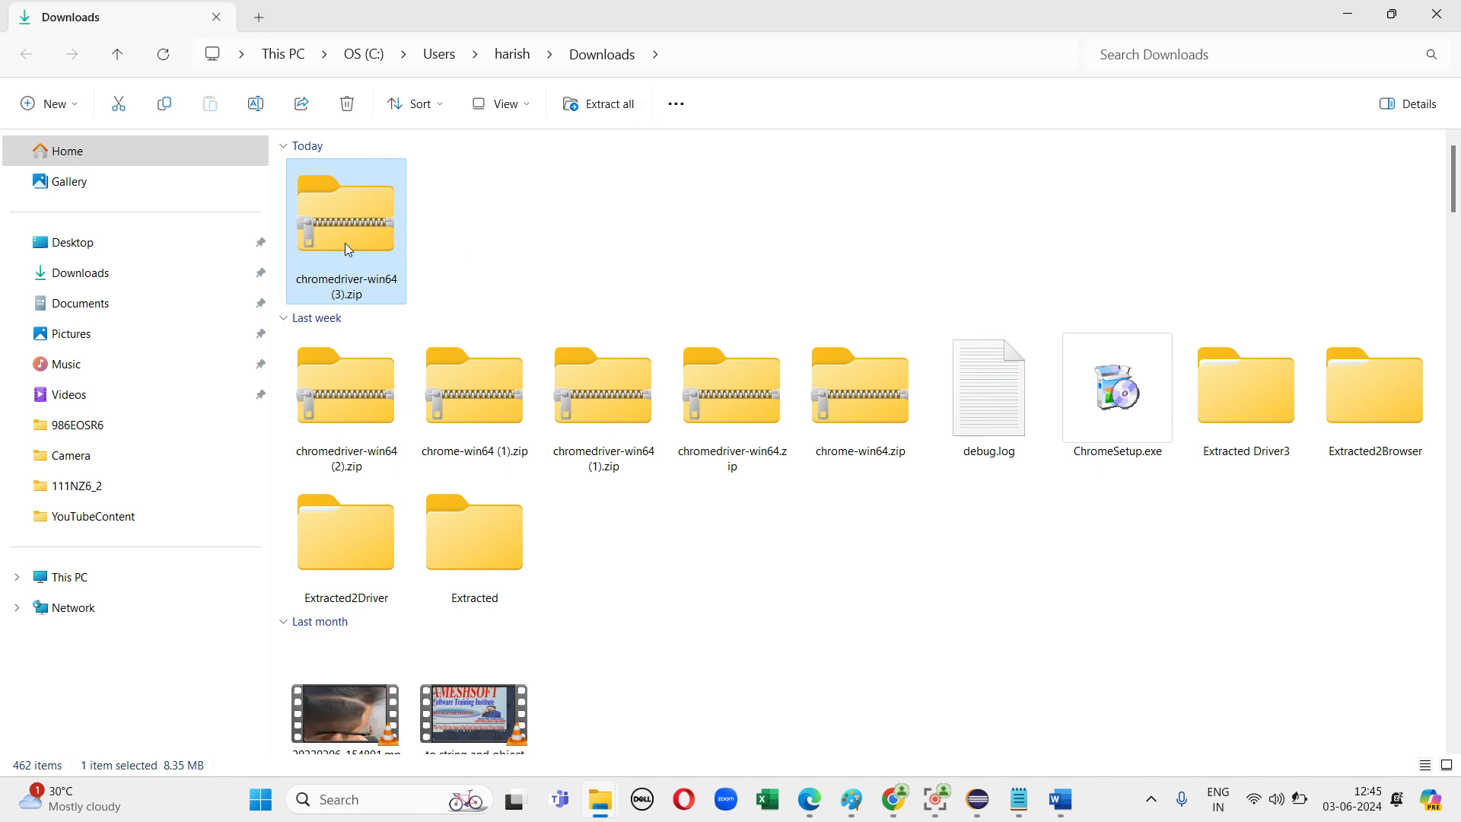
Create a new folder named "Extracted Browser3" in Downloads
right_click(345, 244)
click(706, 561)
click(705, 561)
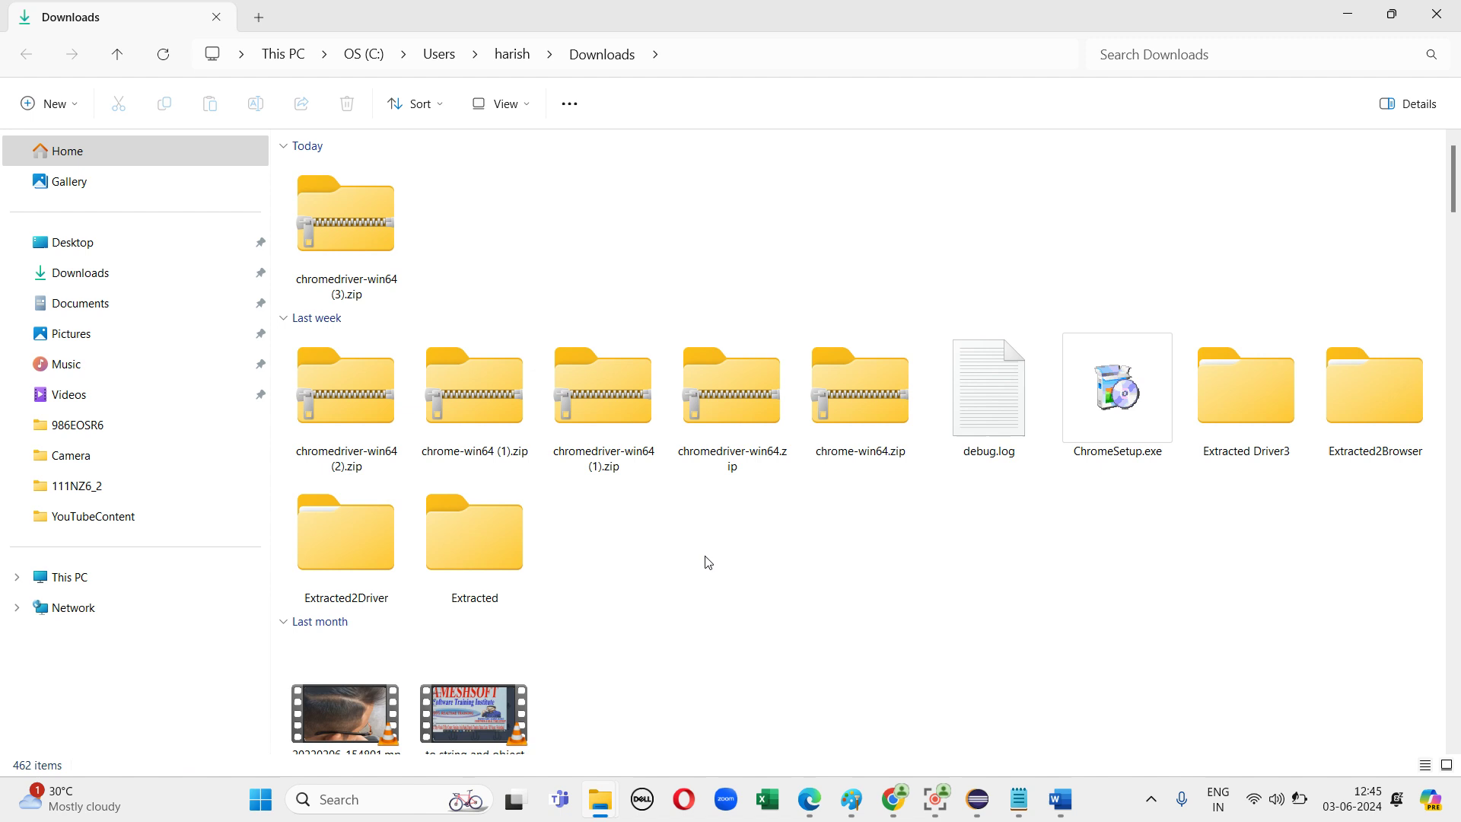
right_click(706, 562)
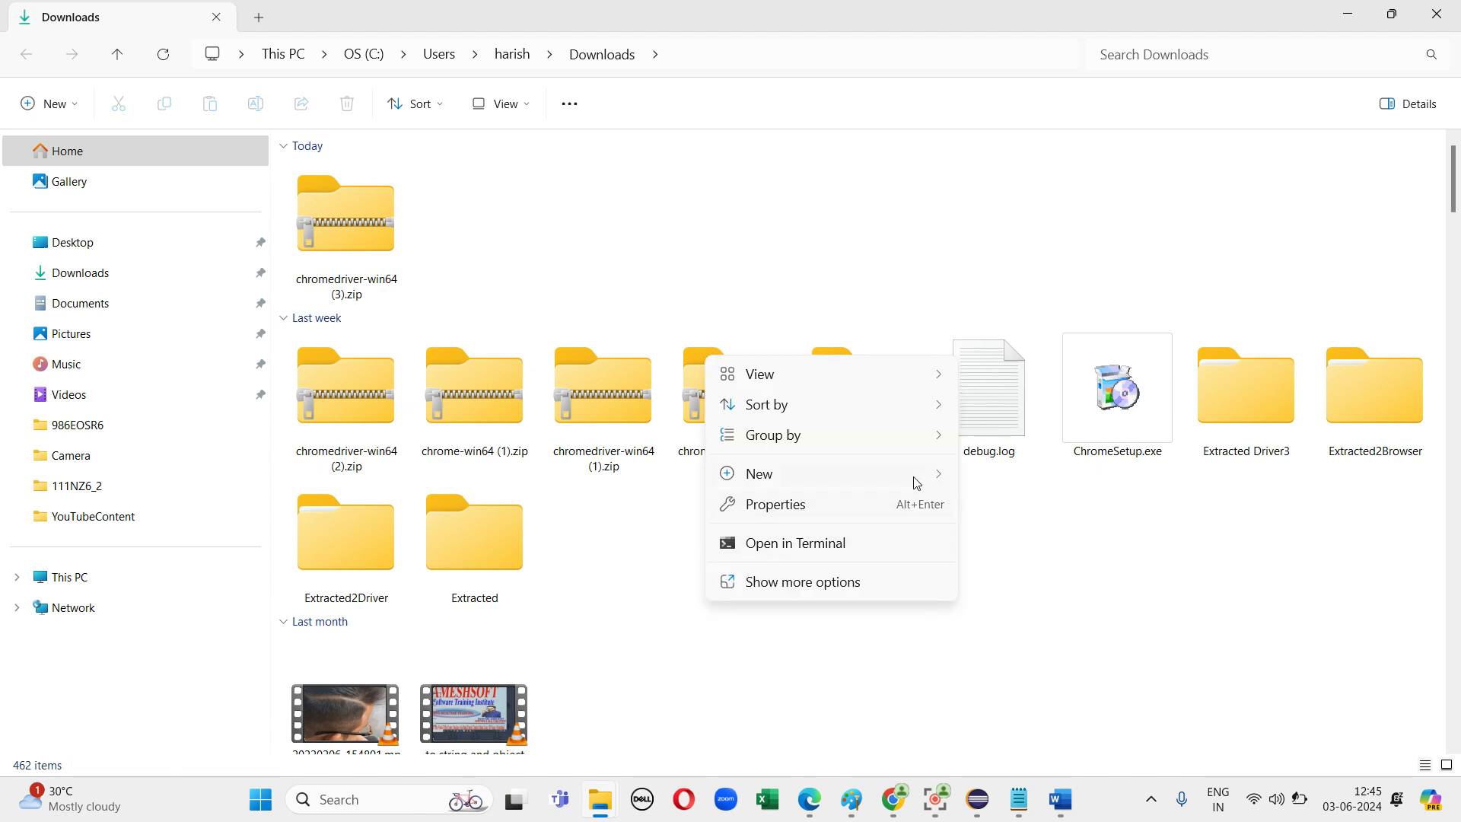
click(994, 479)
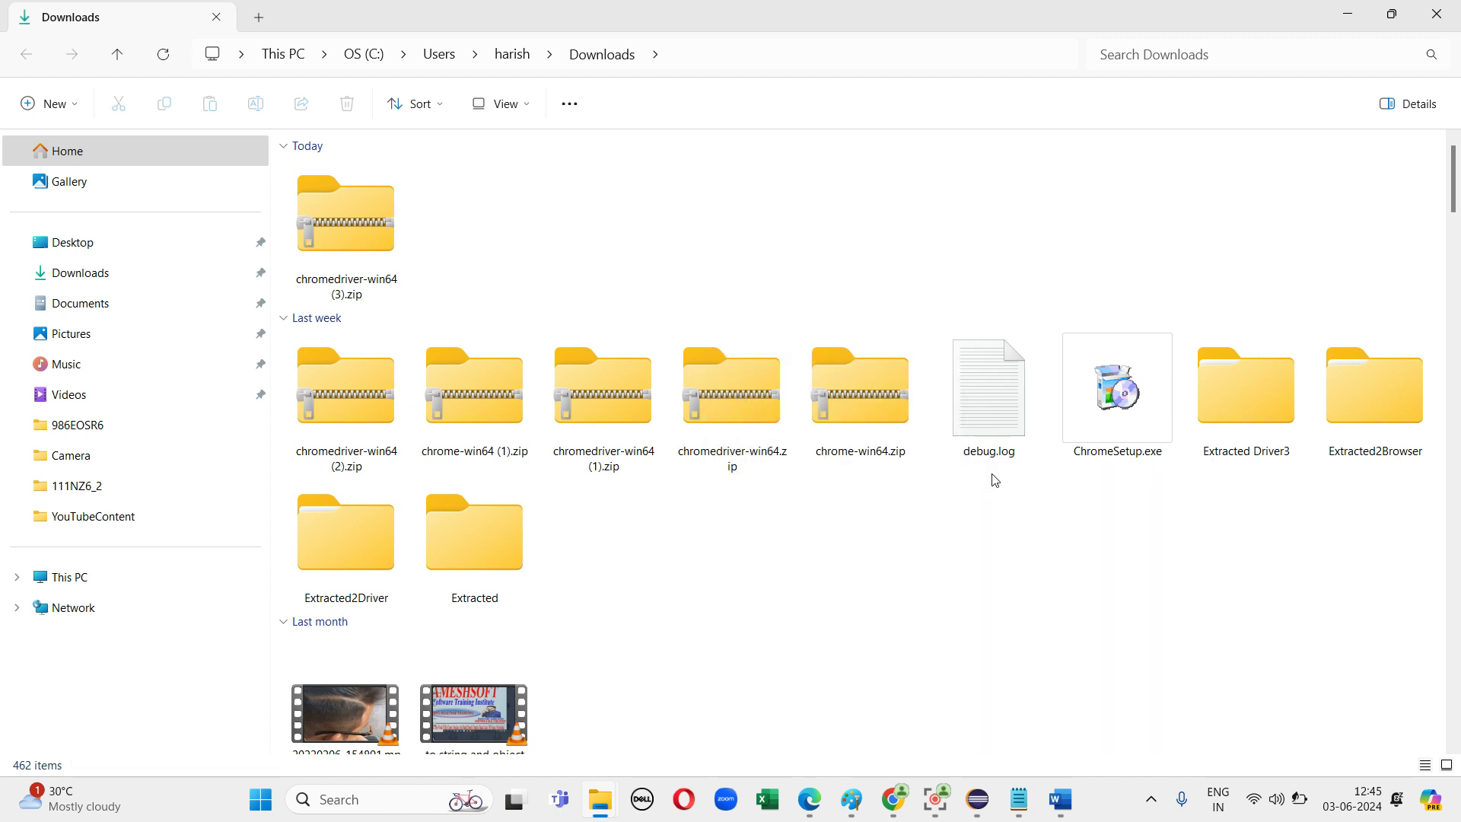
key(BackSpace)
text(Ex)
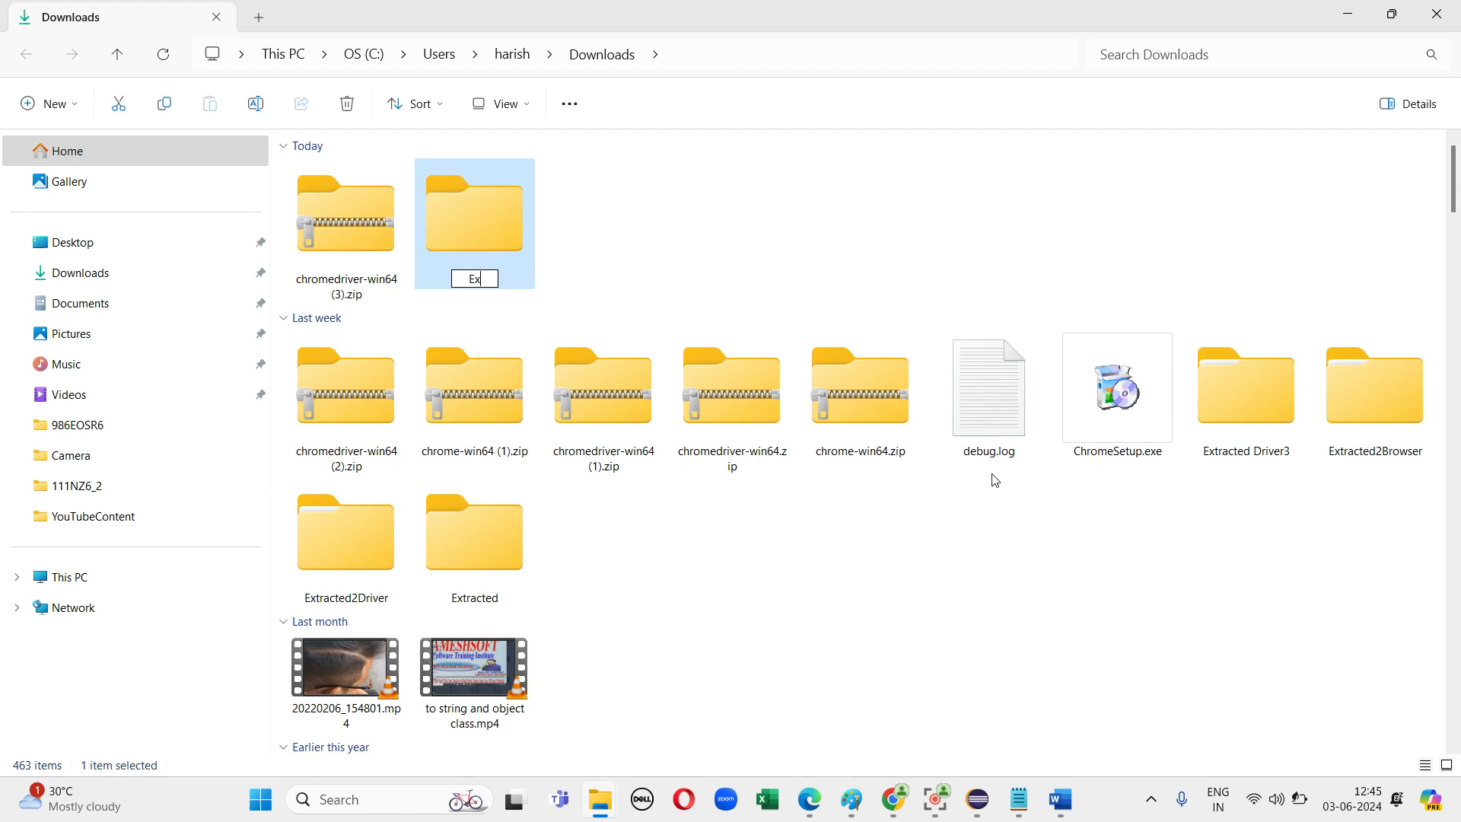
text(tracted B)
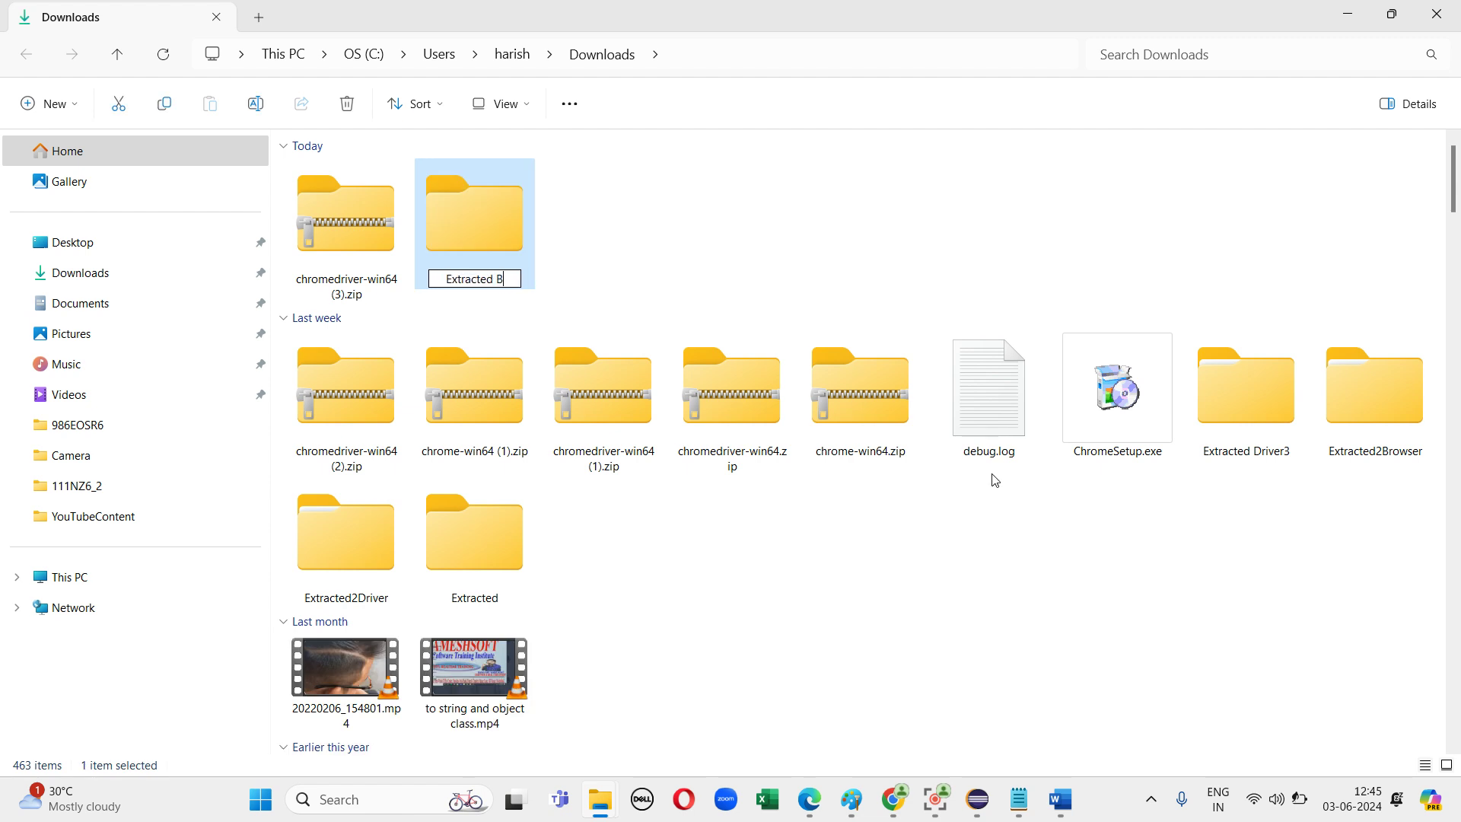
text(rowser)
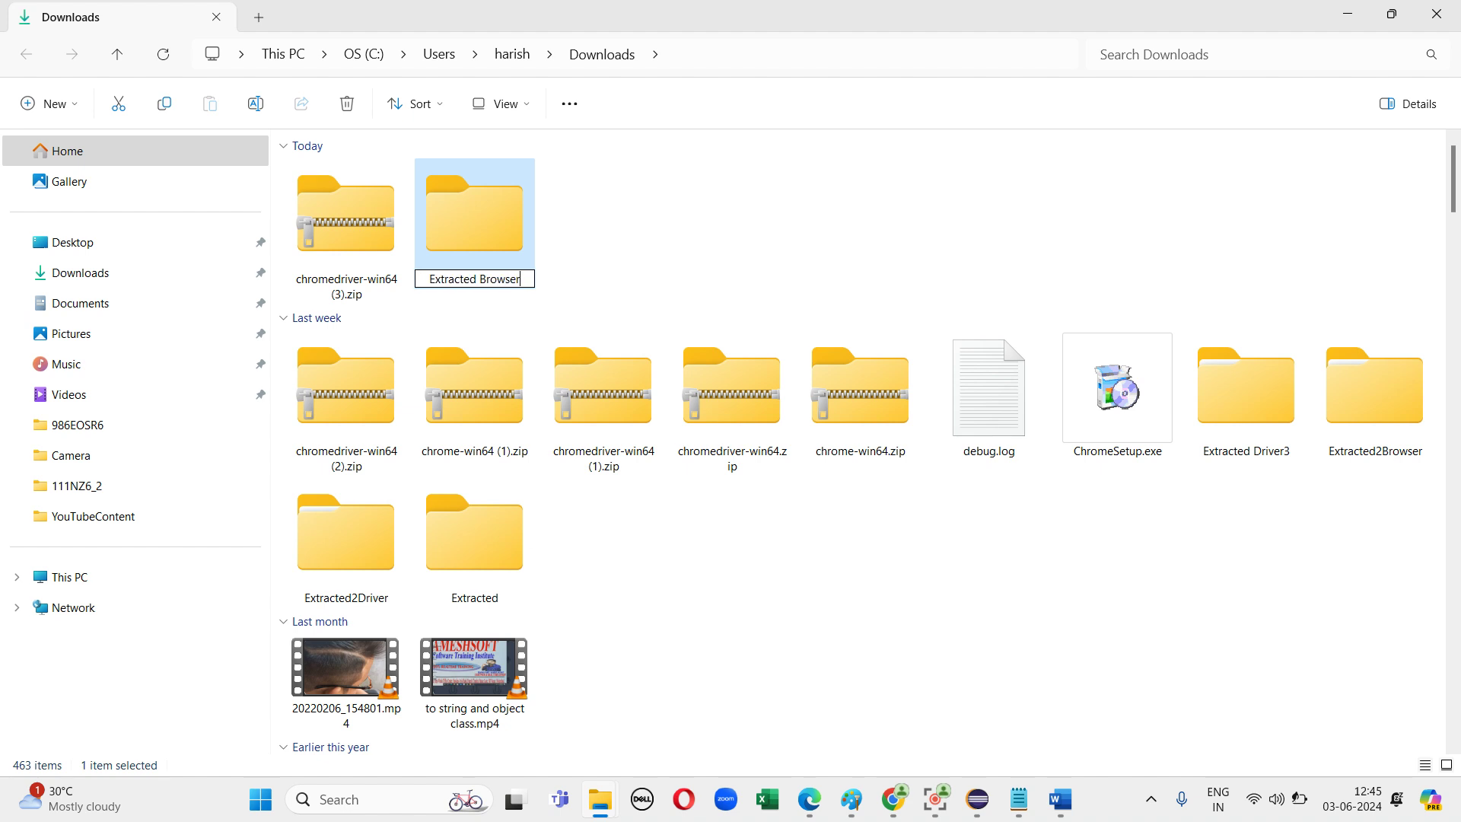
text(.)
key(BackSpace)
text(3.z)
key(BackSpace)
click(769, 147)
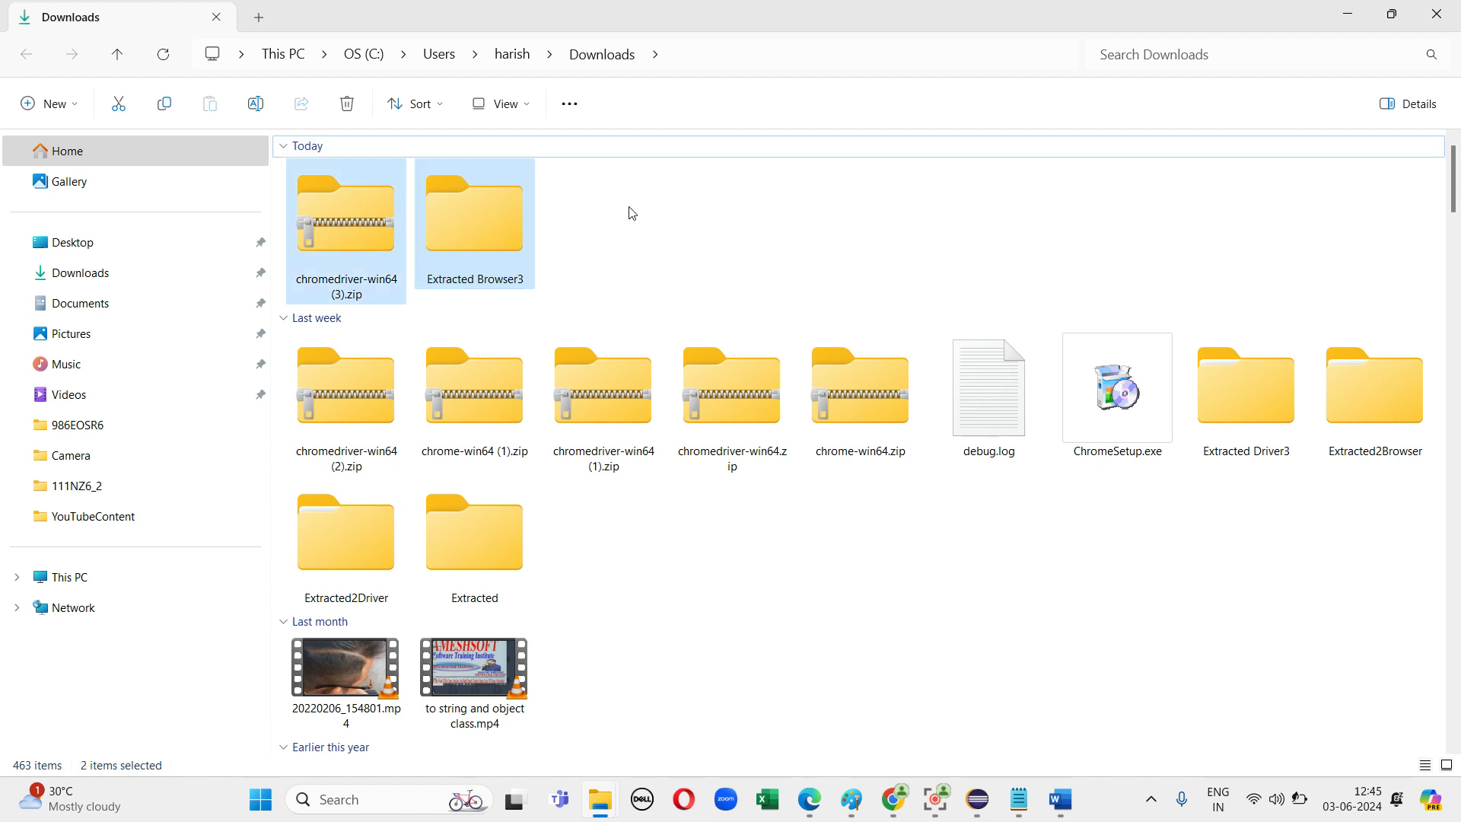
Extract chromedriver-win64 (3).zip to the suggested default folder in Downloads
right_click(340, 228)
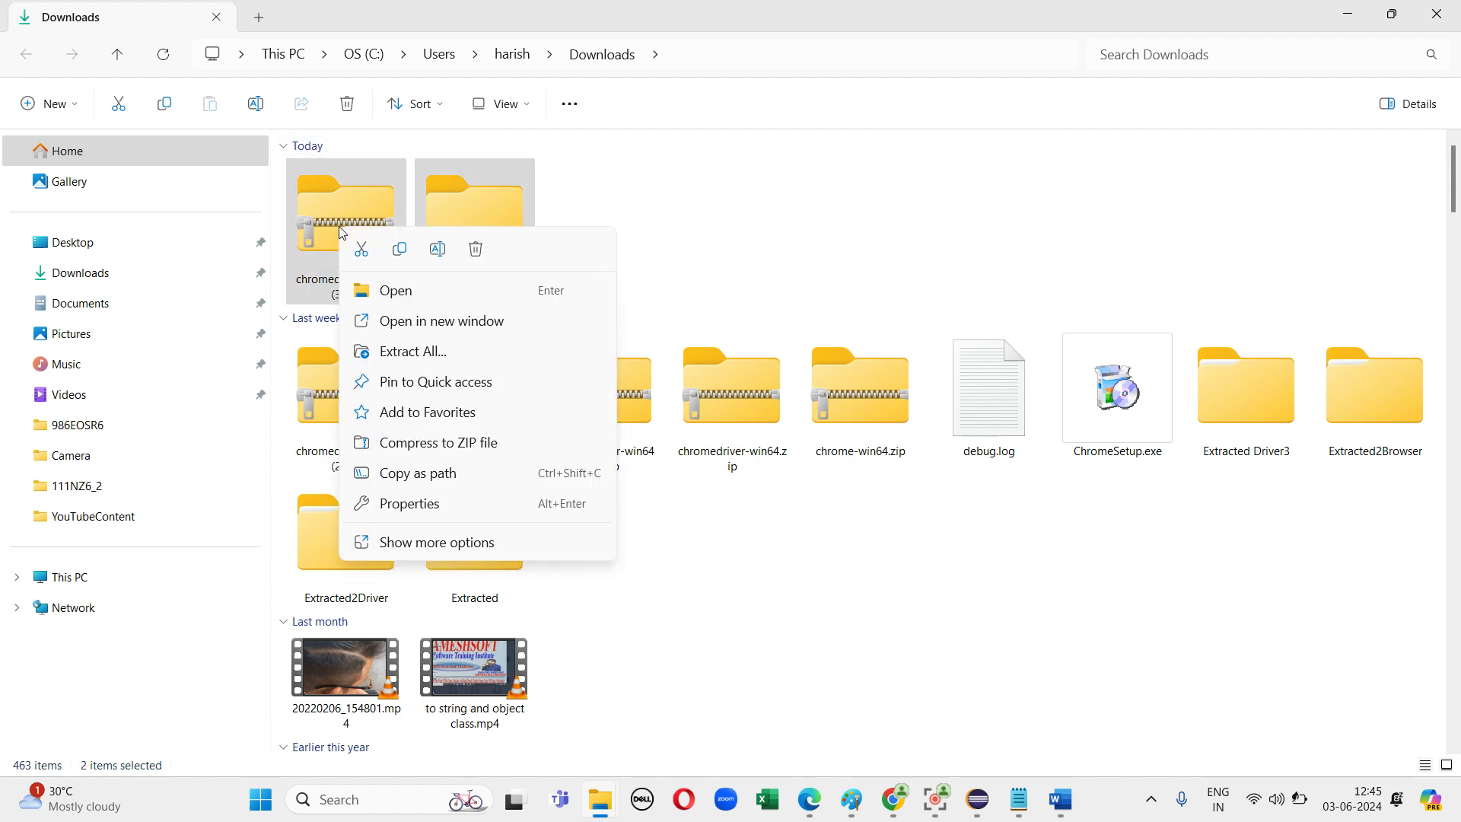
click(417, 351)
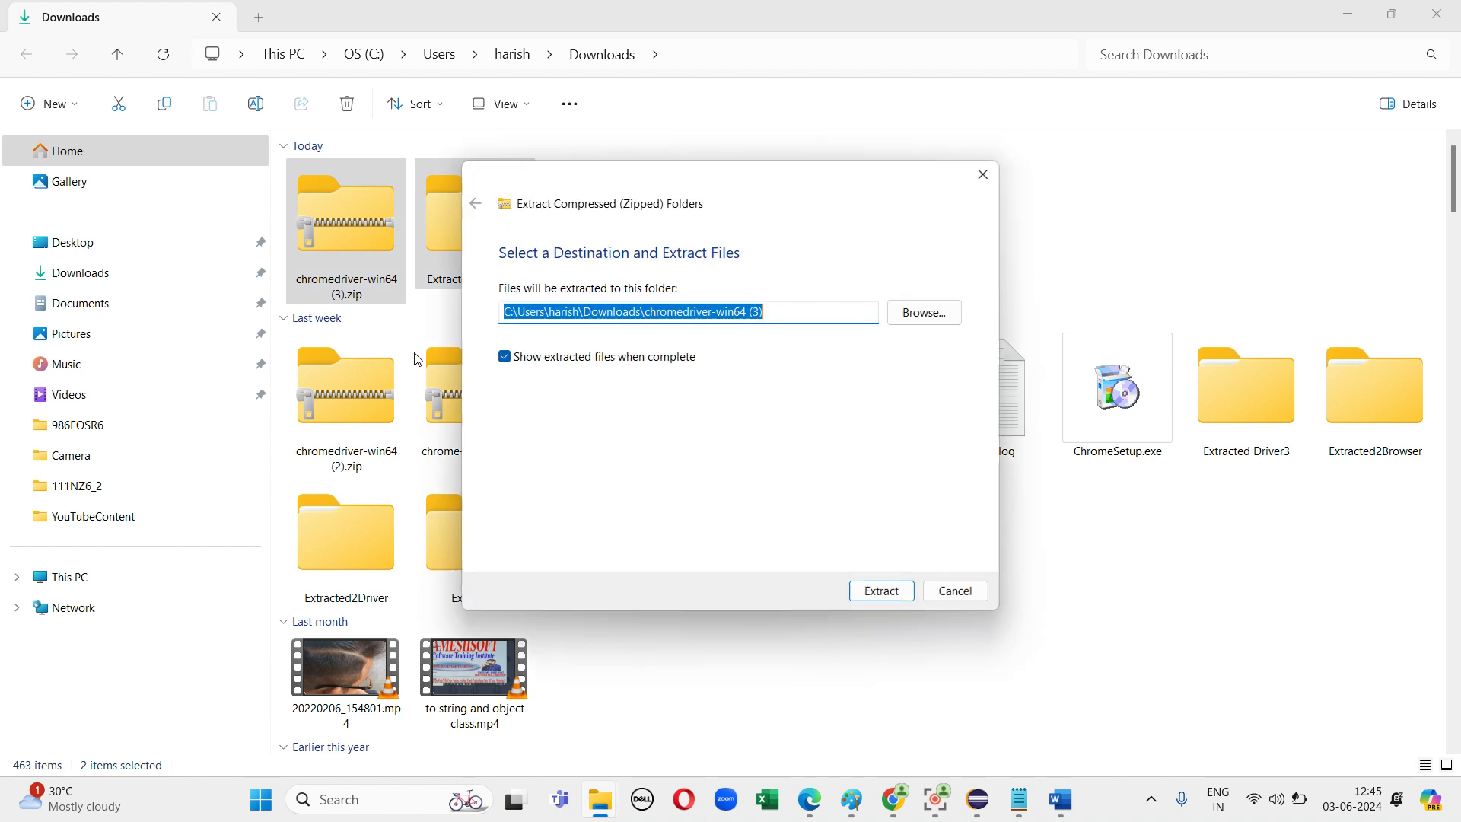
click(879, 595)
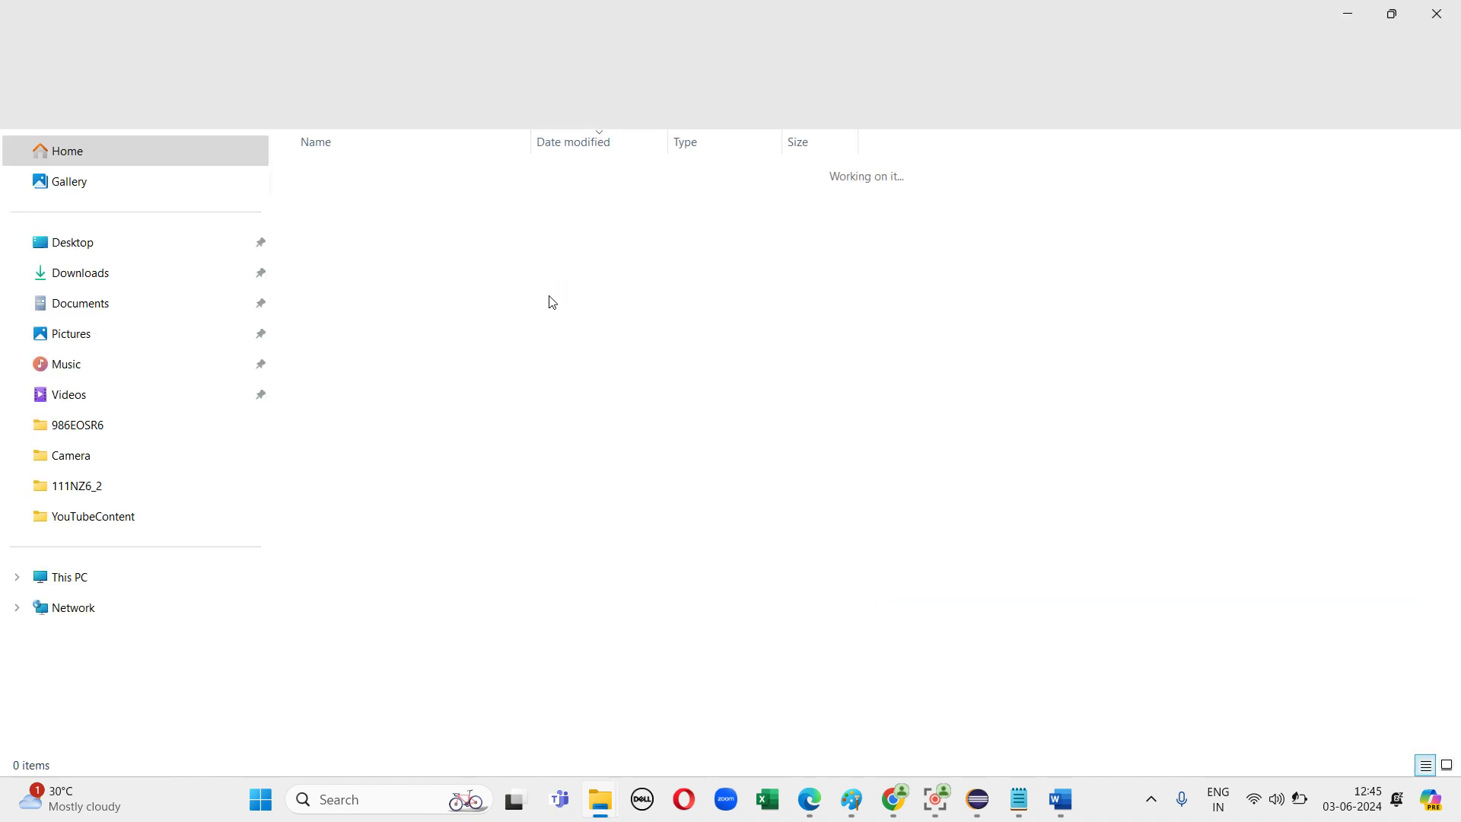
Check the contents of the Extracted Browser3 folder and return to Downloads
click(124, 285)
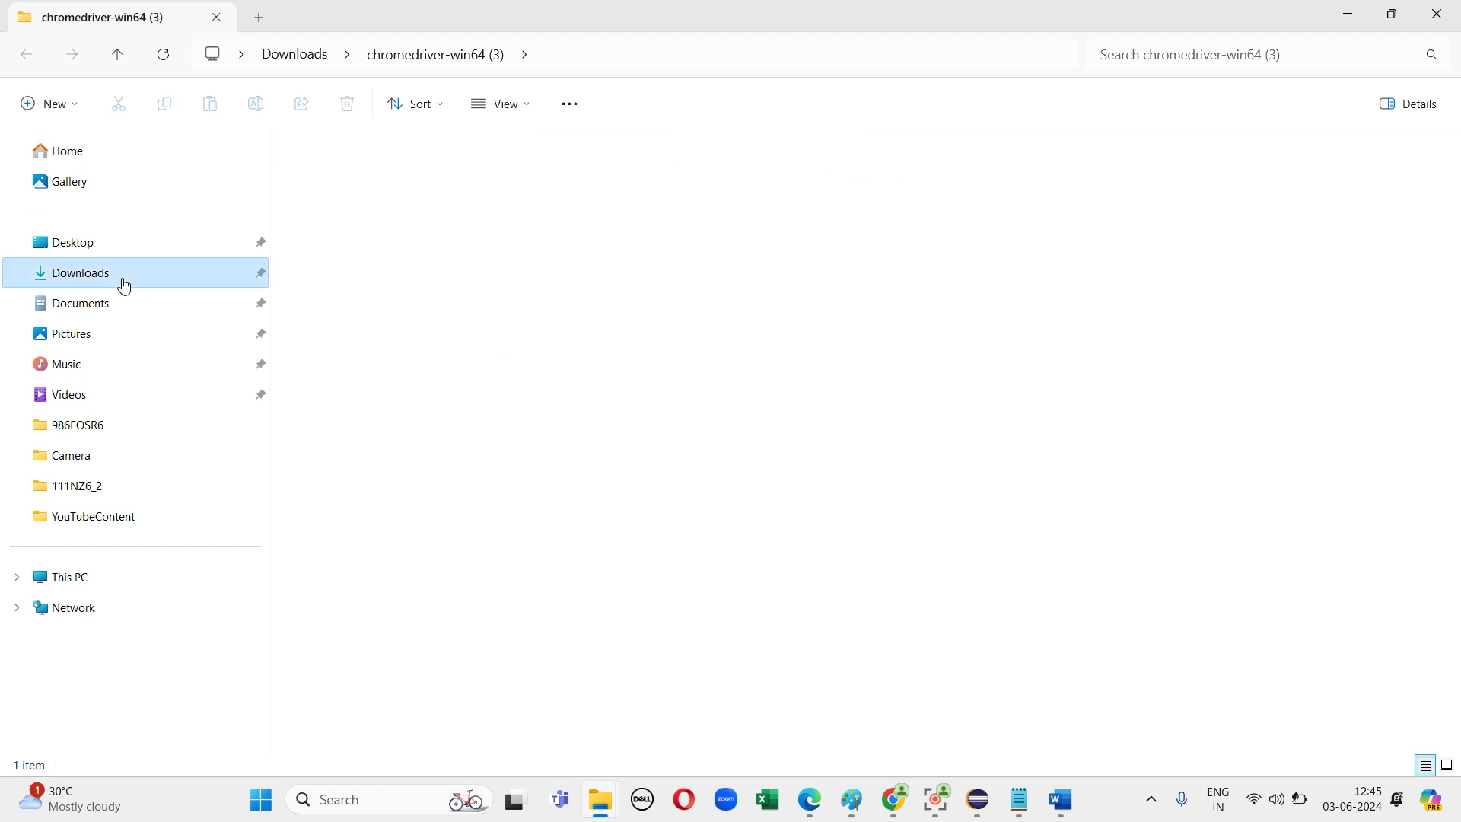
double_click(407, 262)
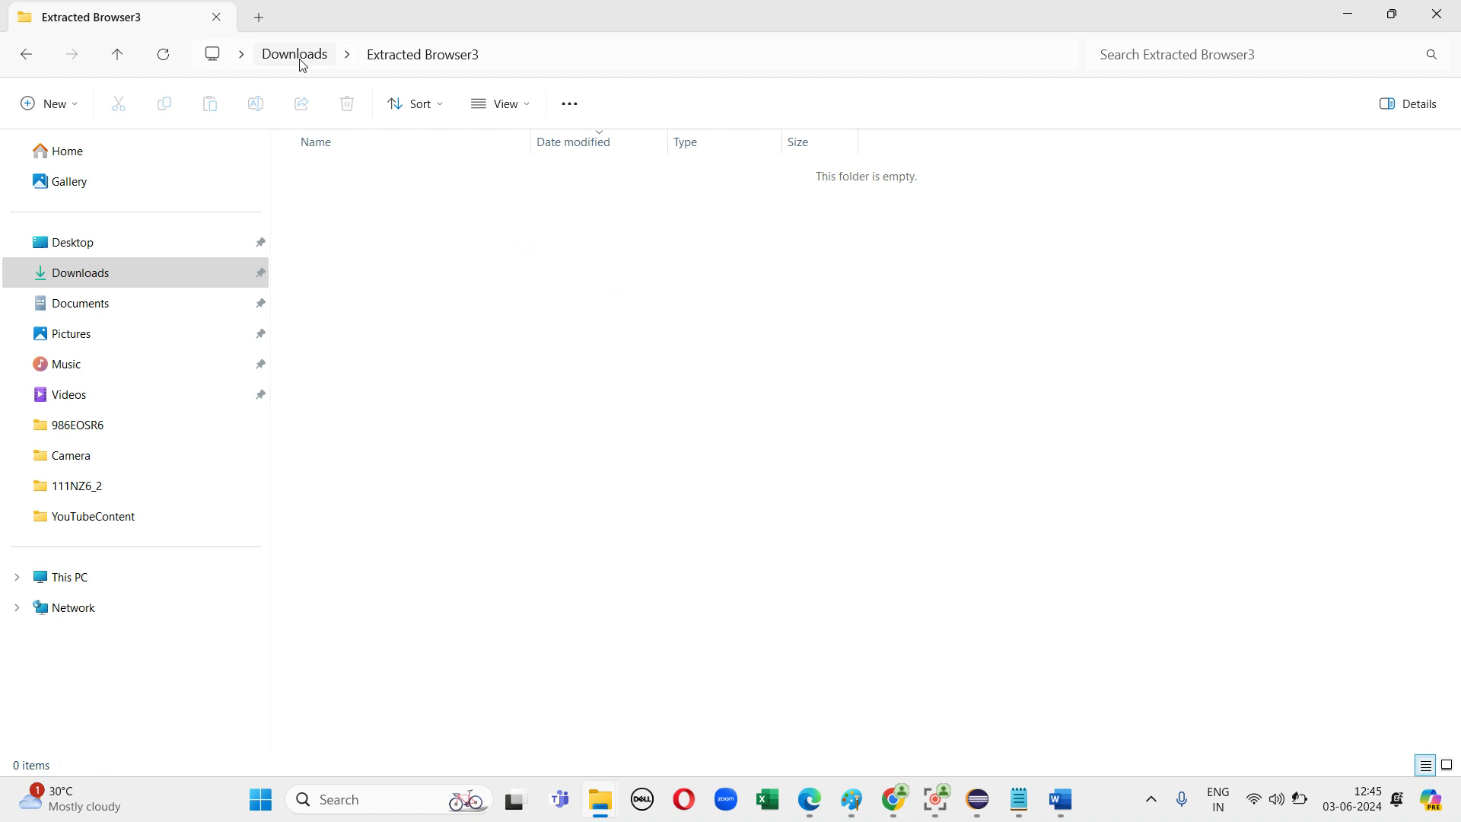
click(163, 266)
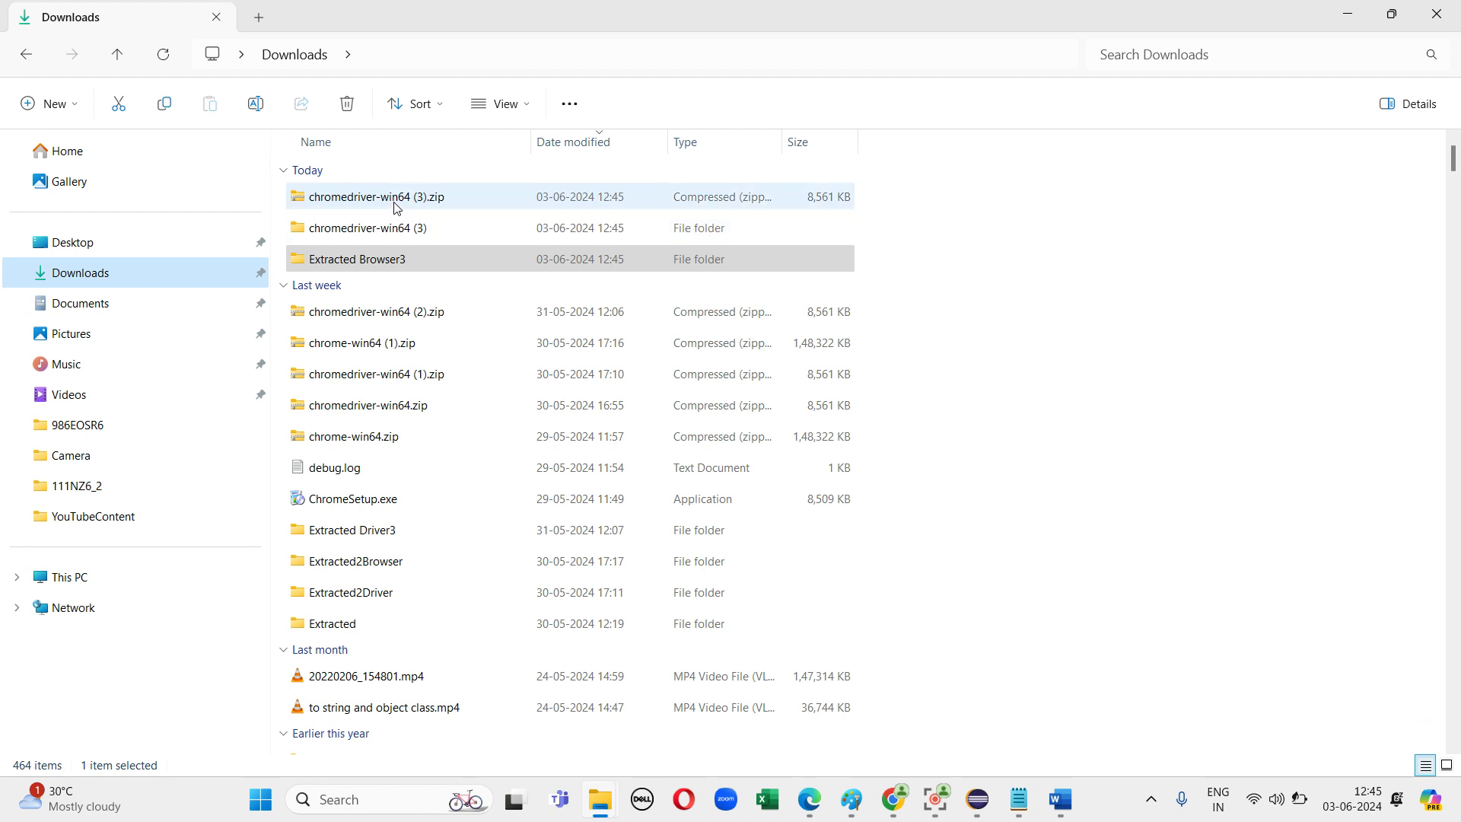
Extract chromedriver-win64 (3).zip into the Extracted Browser3 folder in Downloads
click(396, 209)
right_click(397, 209)
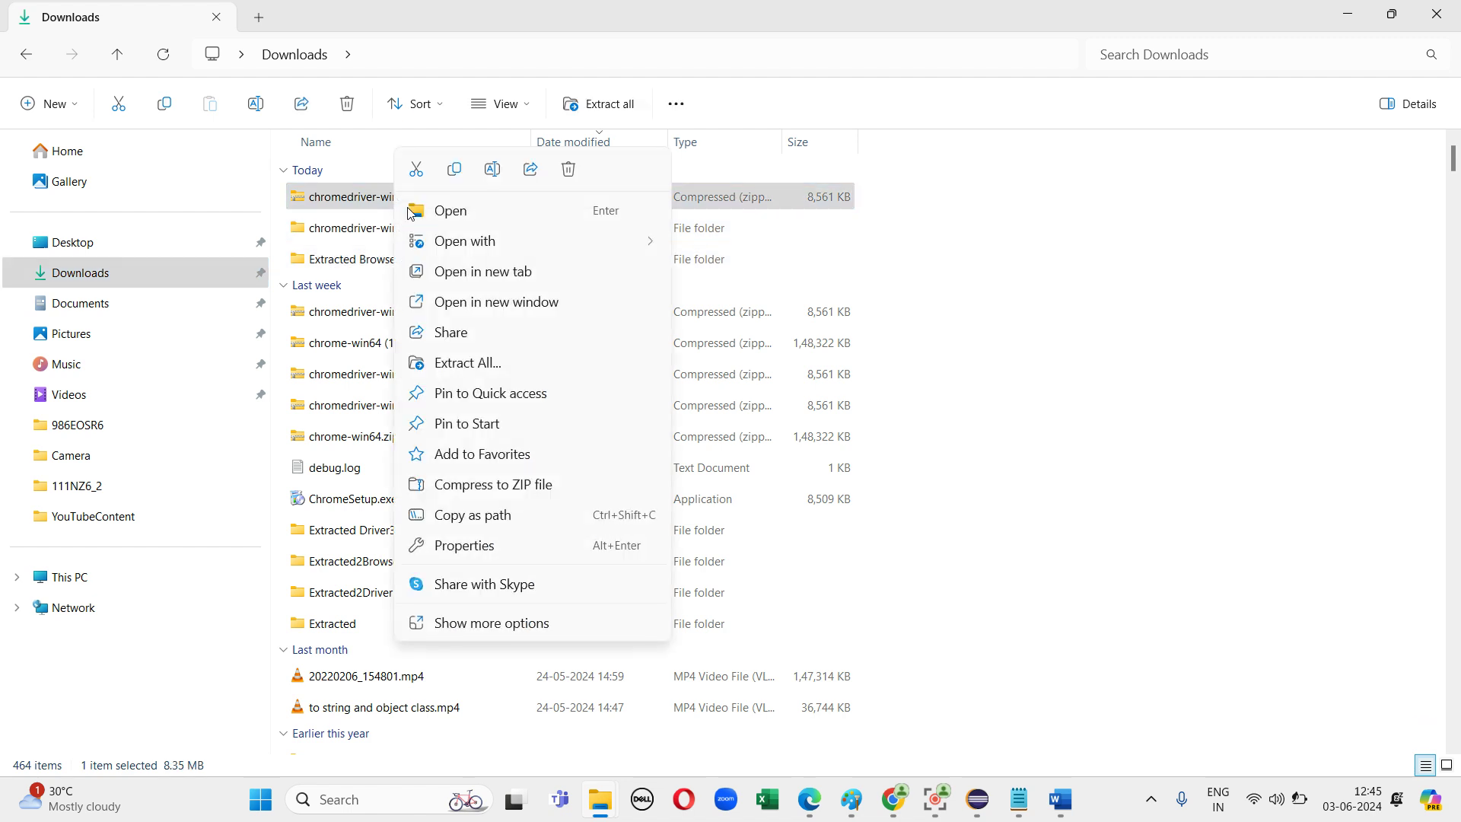
click(487, 365)
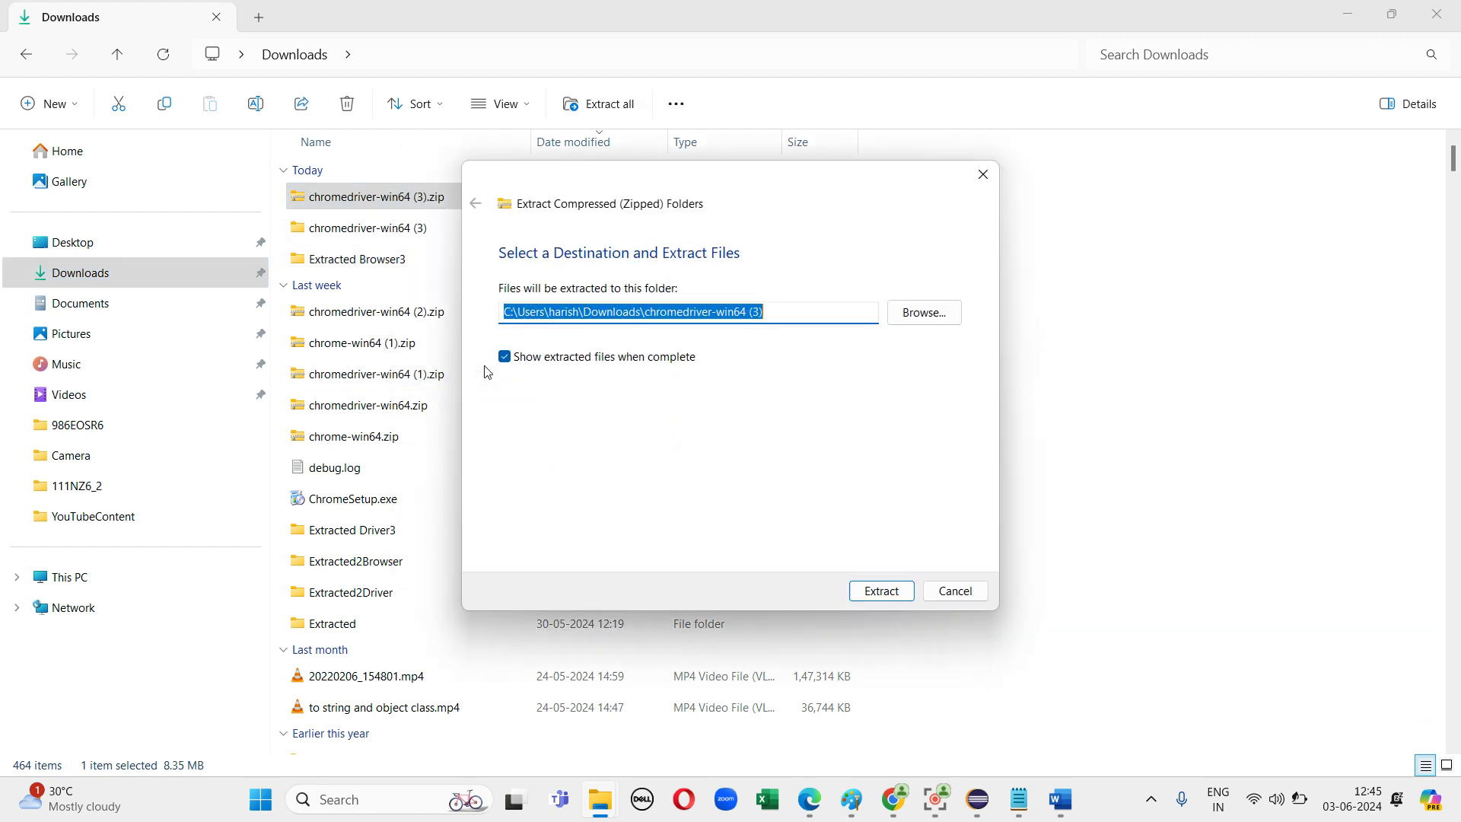
click(900, 315)
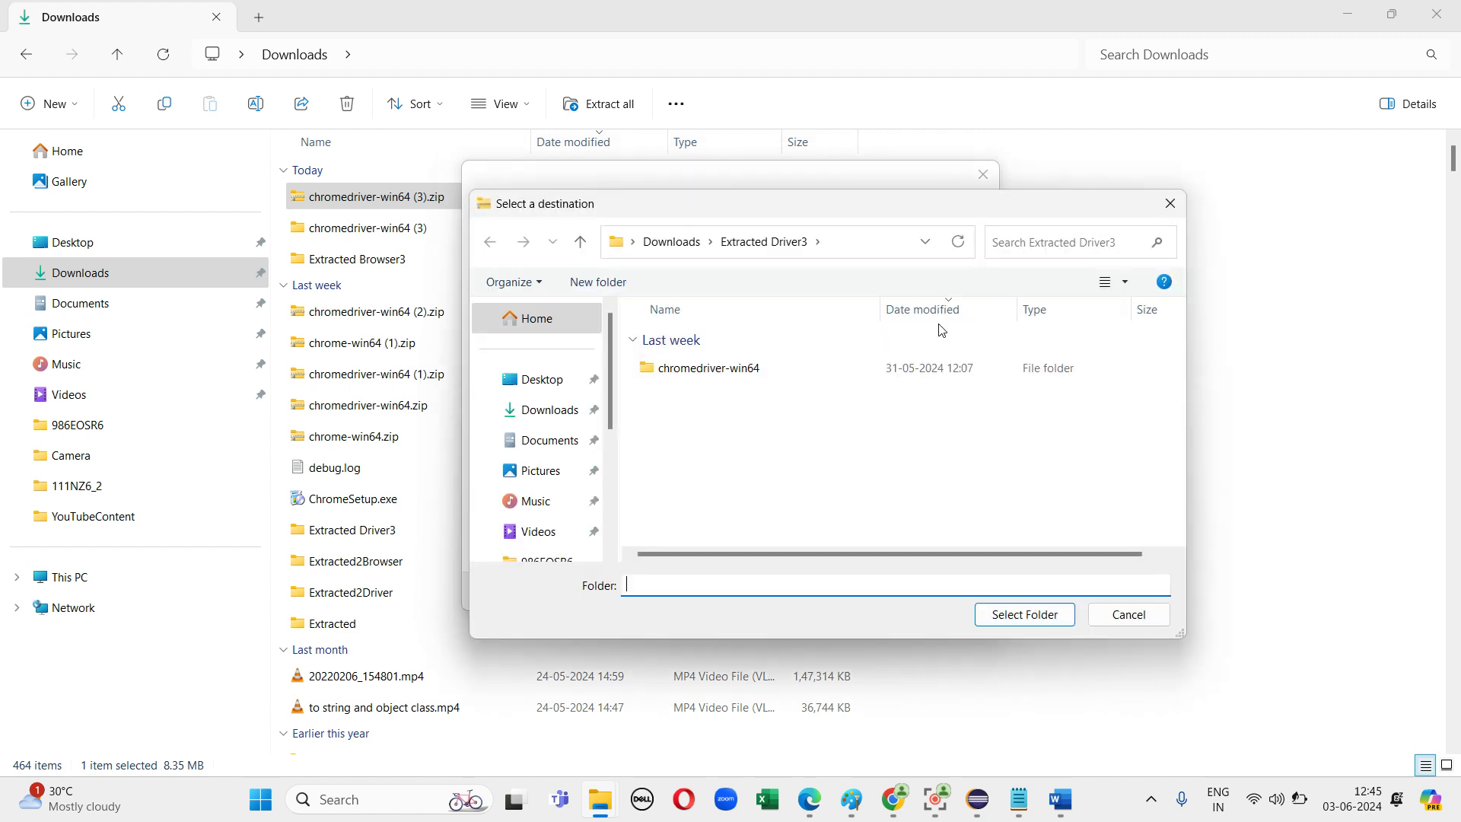
click(561, 424)
click(755, 408)
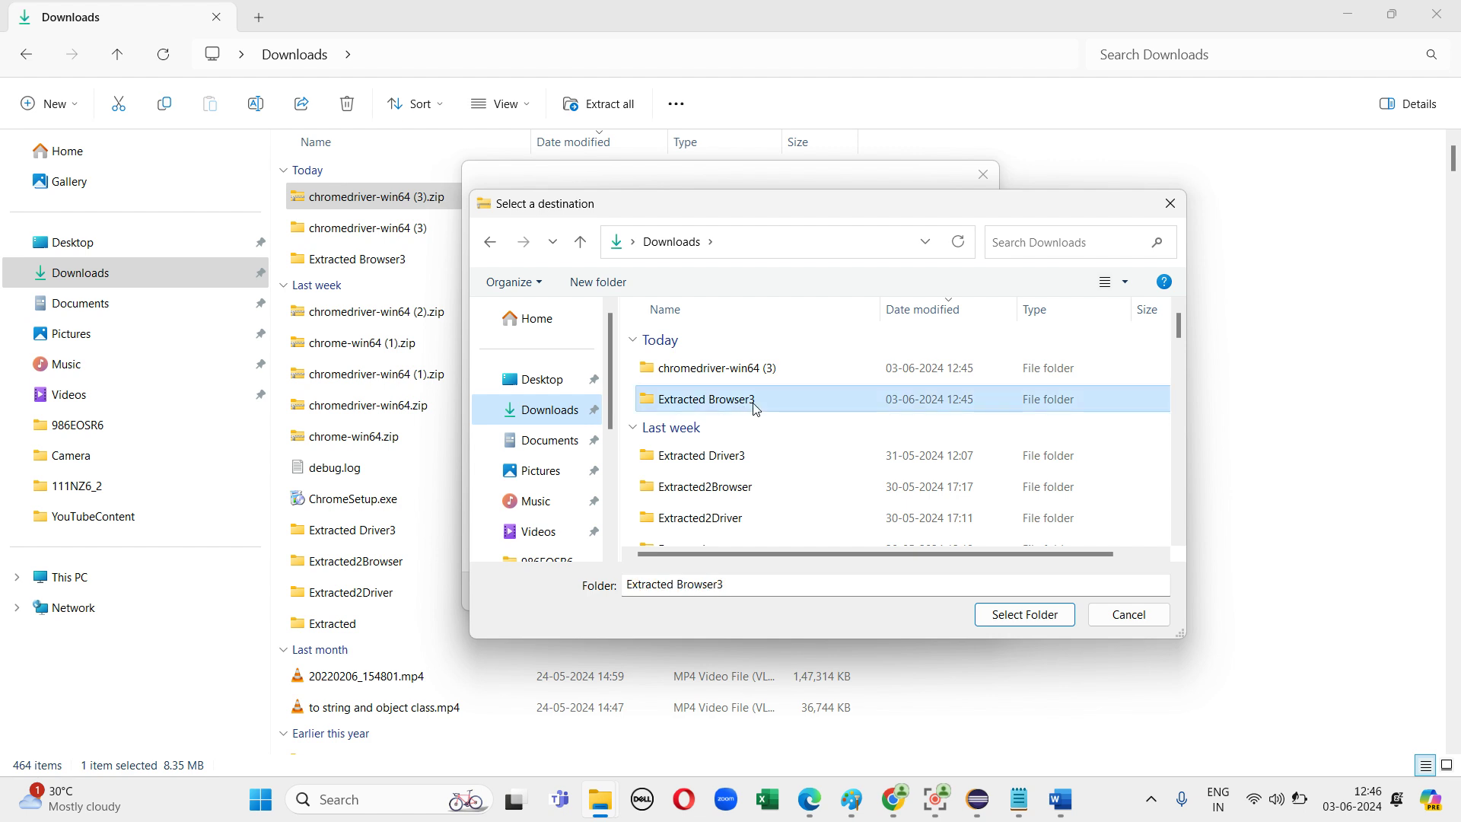
double_click(755, 408)
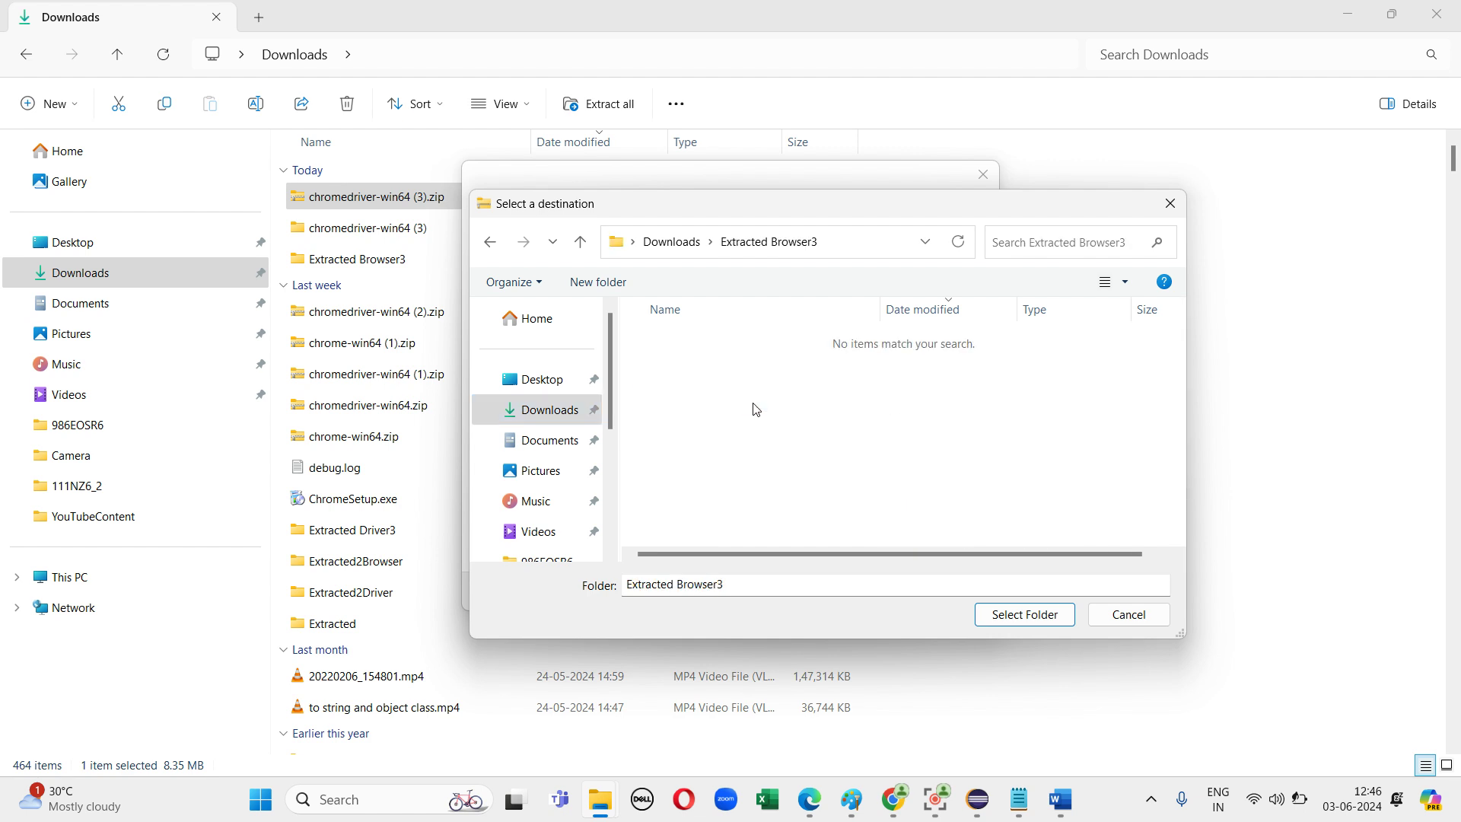
click(1024, 615)
click(883, 591)
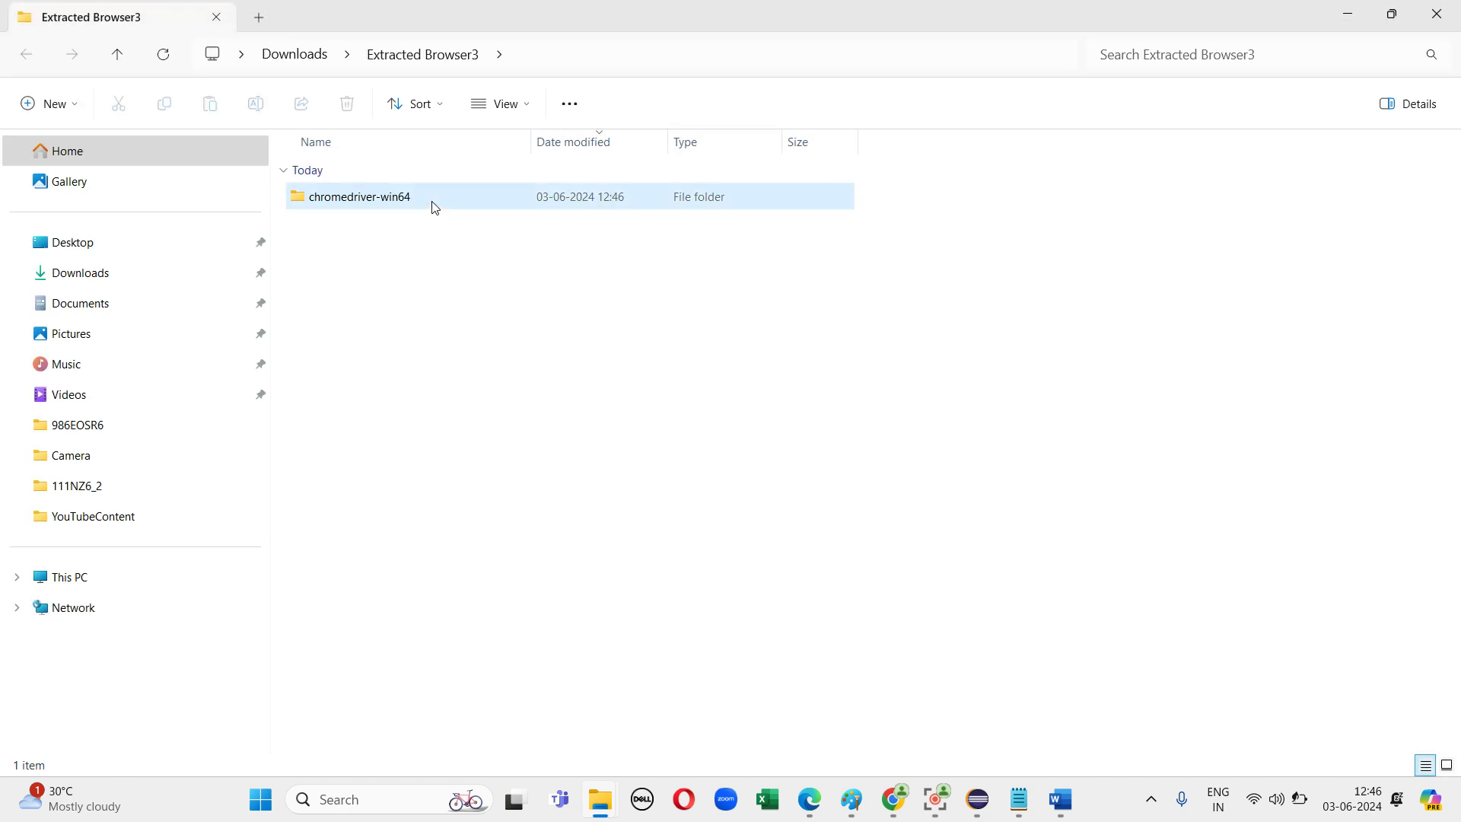
Open the extracted chromedriver-win64 folder inside Extracted Browser3 and show the folder's properties
double_click(434, 207)
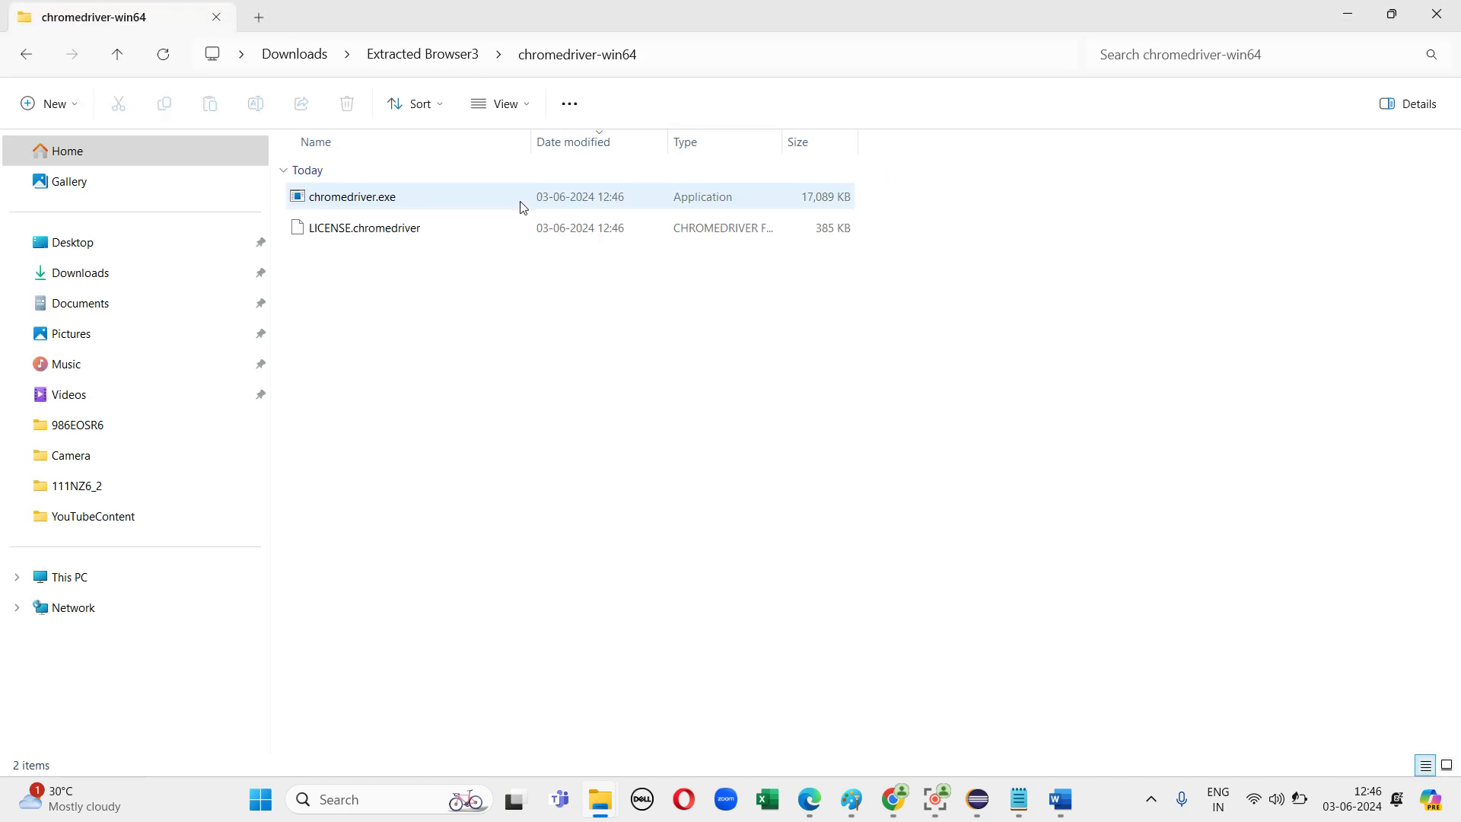
right_click(422, 210)
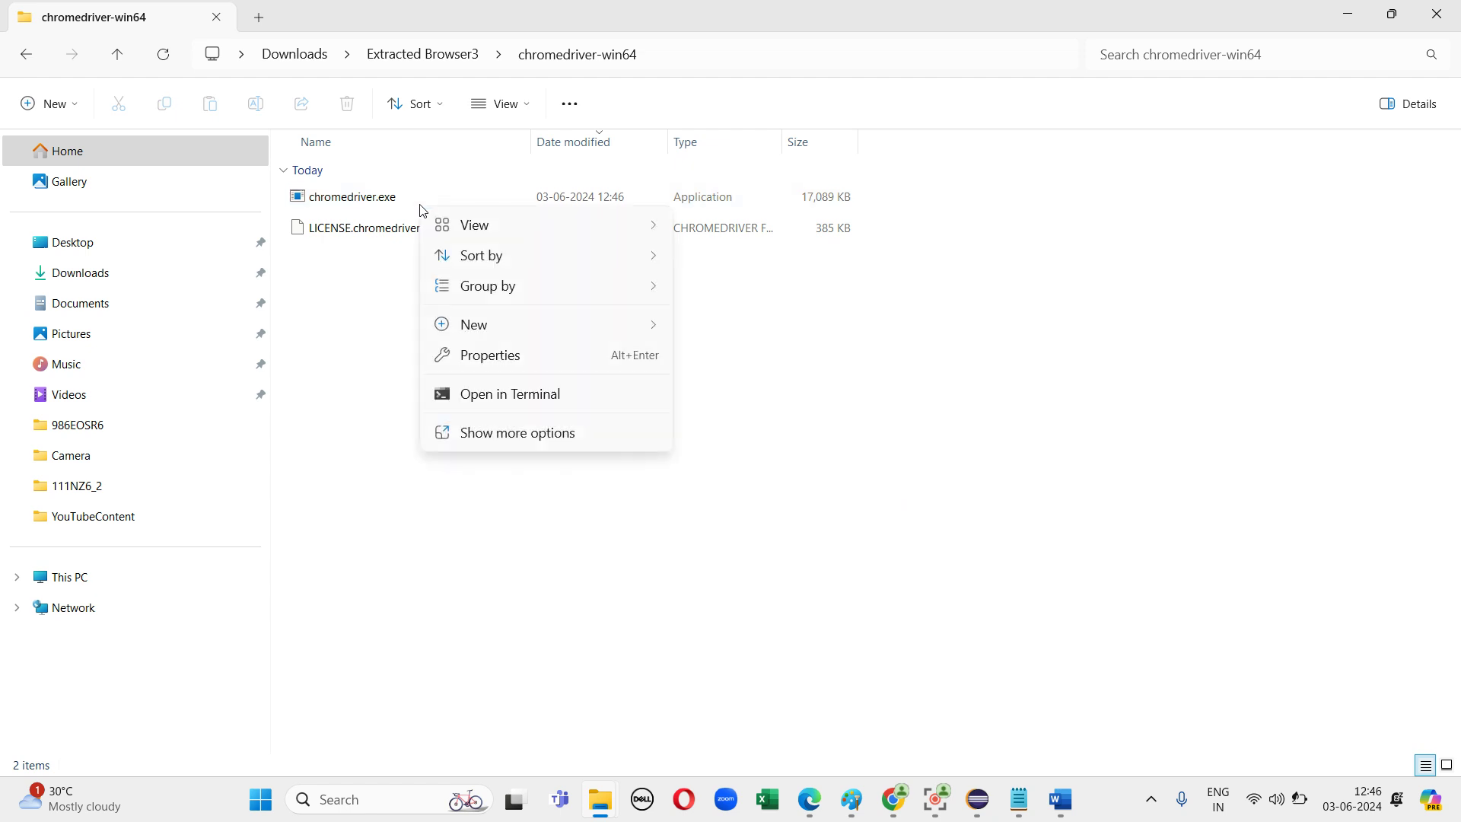
click(507, 357)
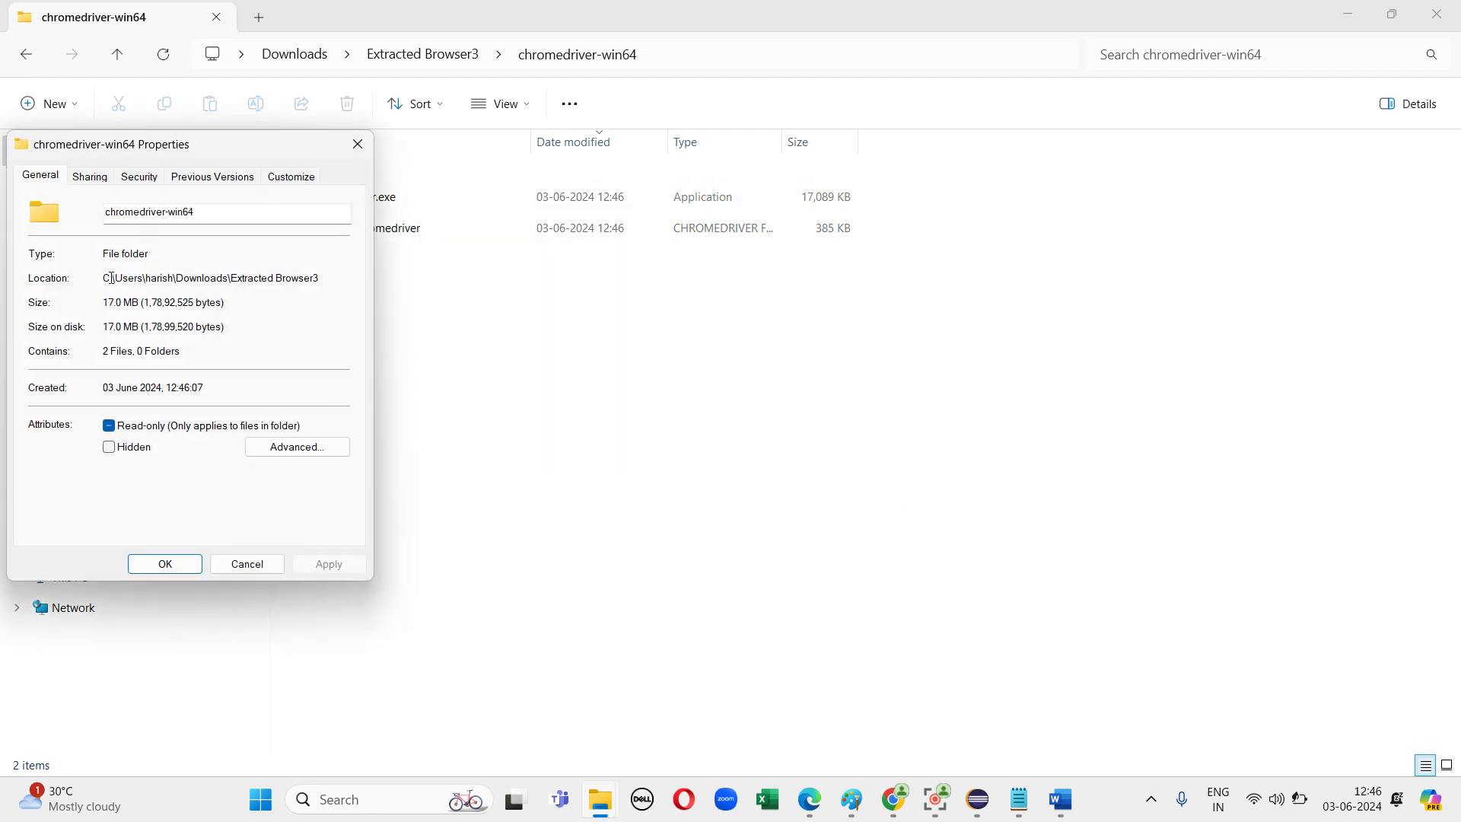
Copy the full location path from the chromedriver-win64 folder's properties
drag(105, 280, 316, 282)
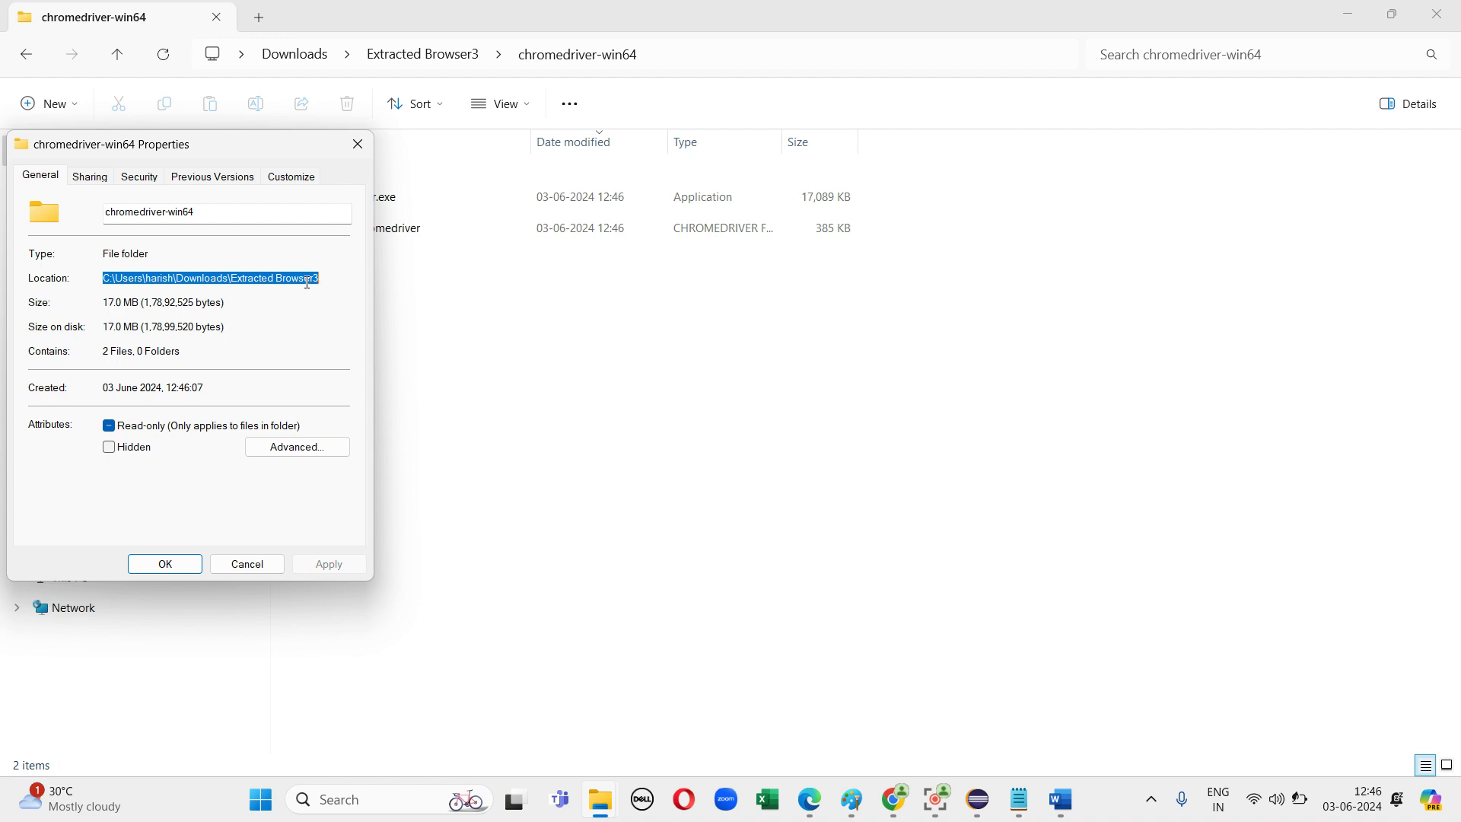
right_click(307, 281)
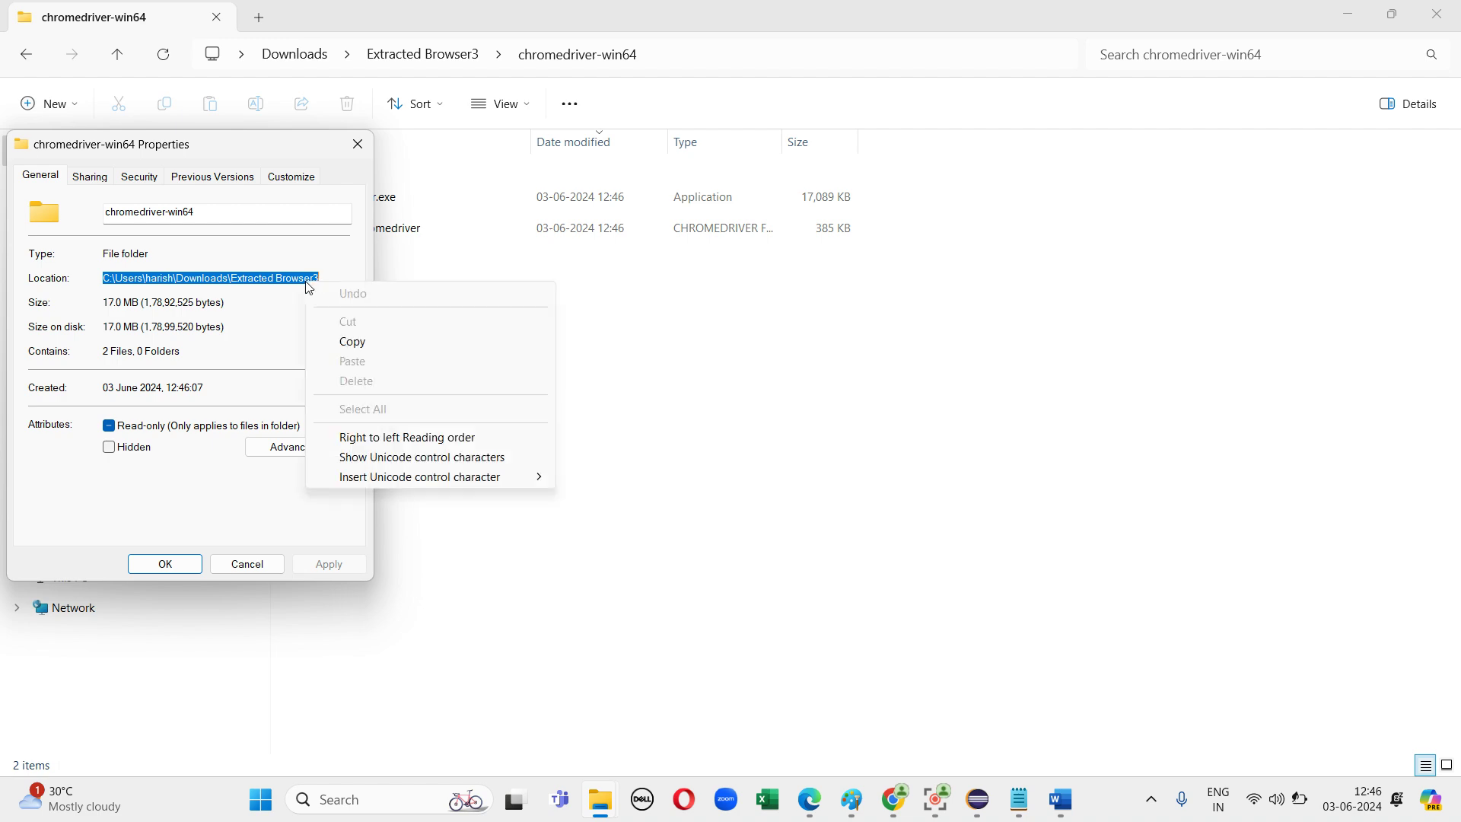
click(382, 352)
Switch to Eclipse and replace the folder path before \\chromedriver.exe in Test22.java's webdriver.chrome.driver property with the copied Extracted Browser3 path
click(977, 799)
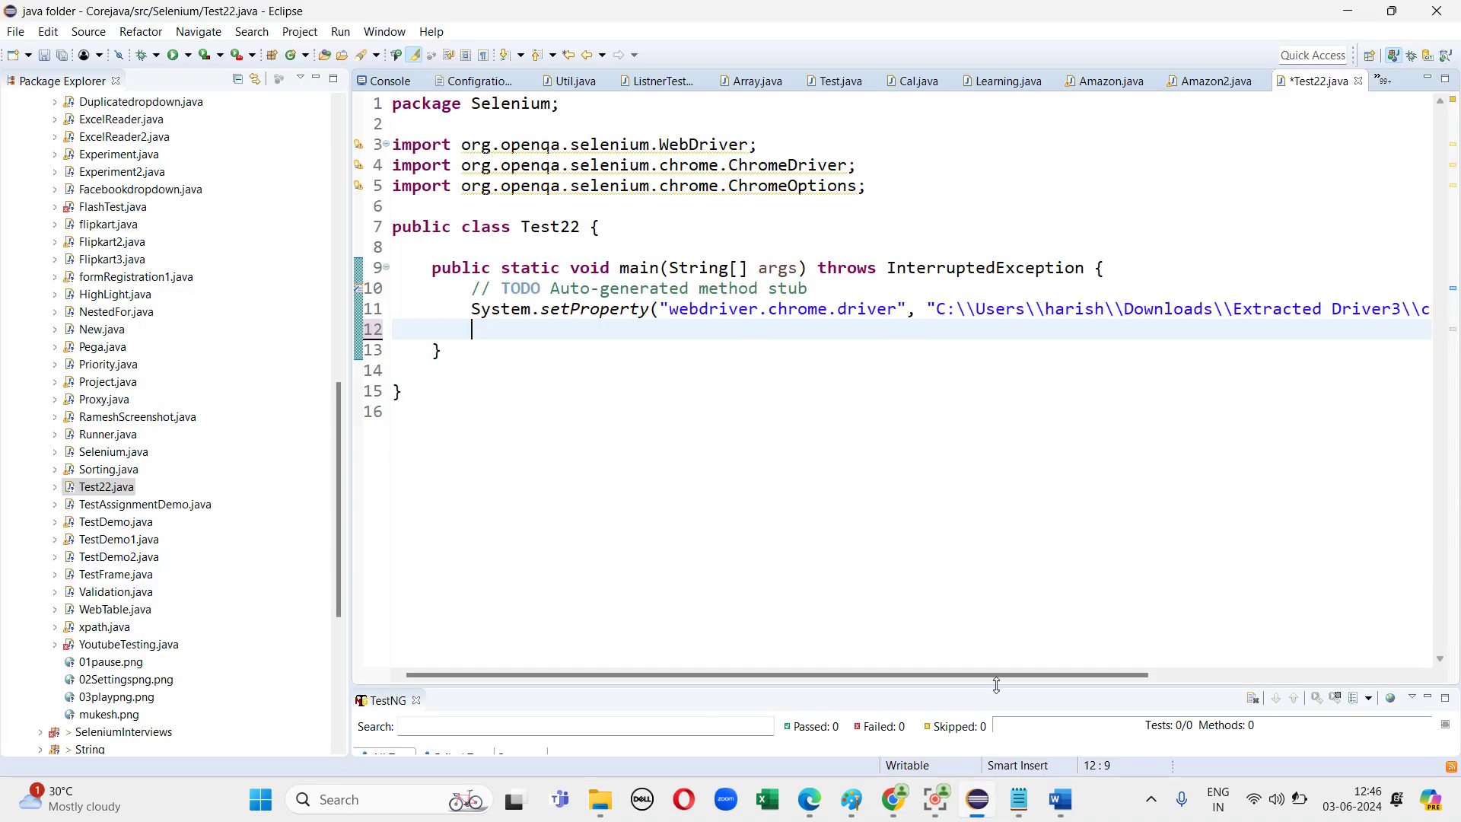
click(1180, 674)
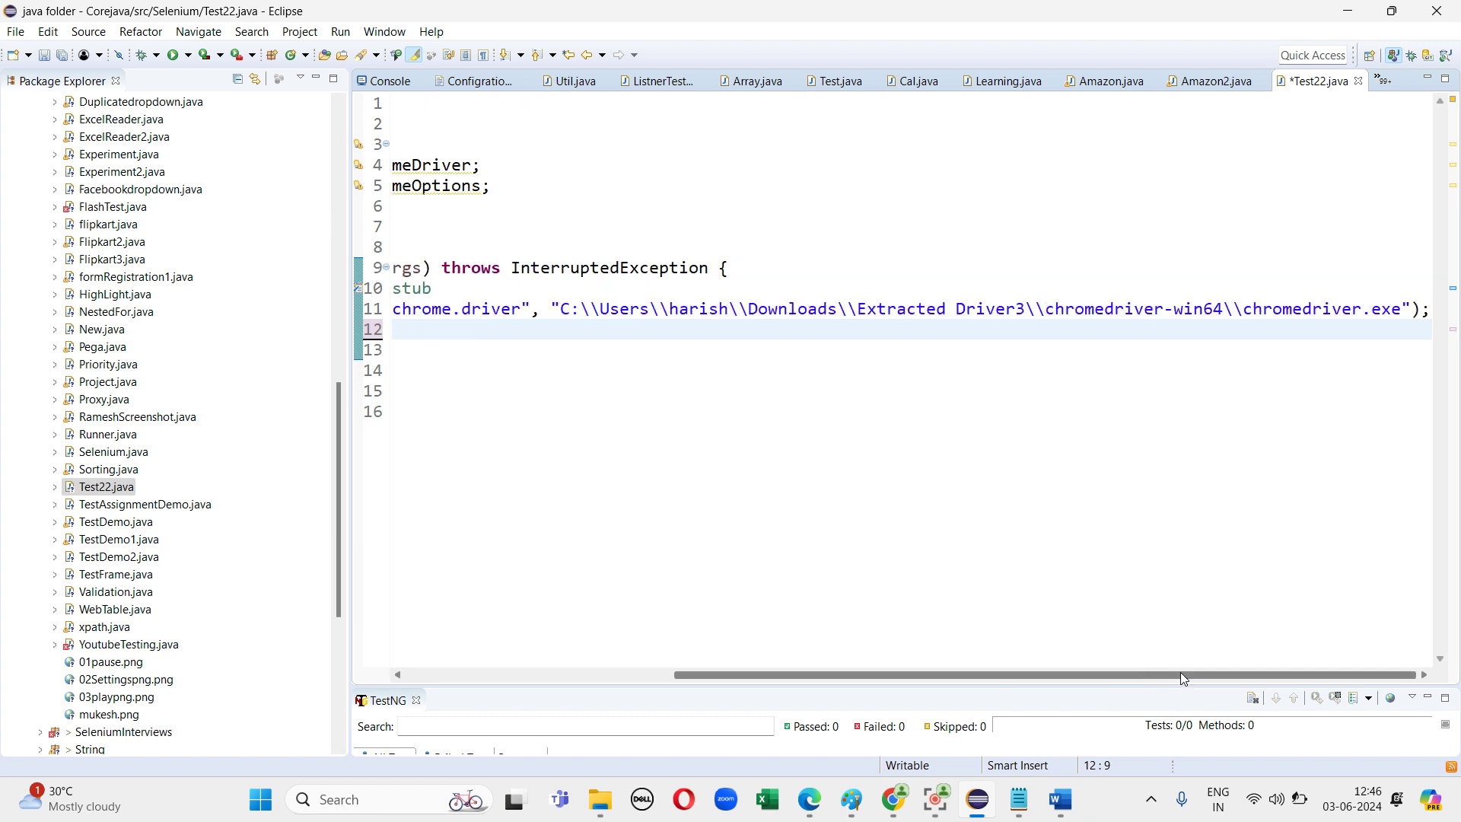
click(1402, 311)
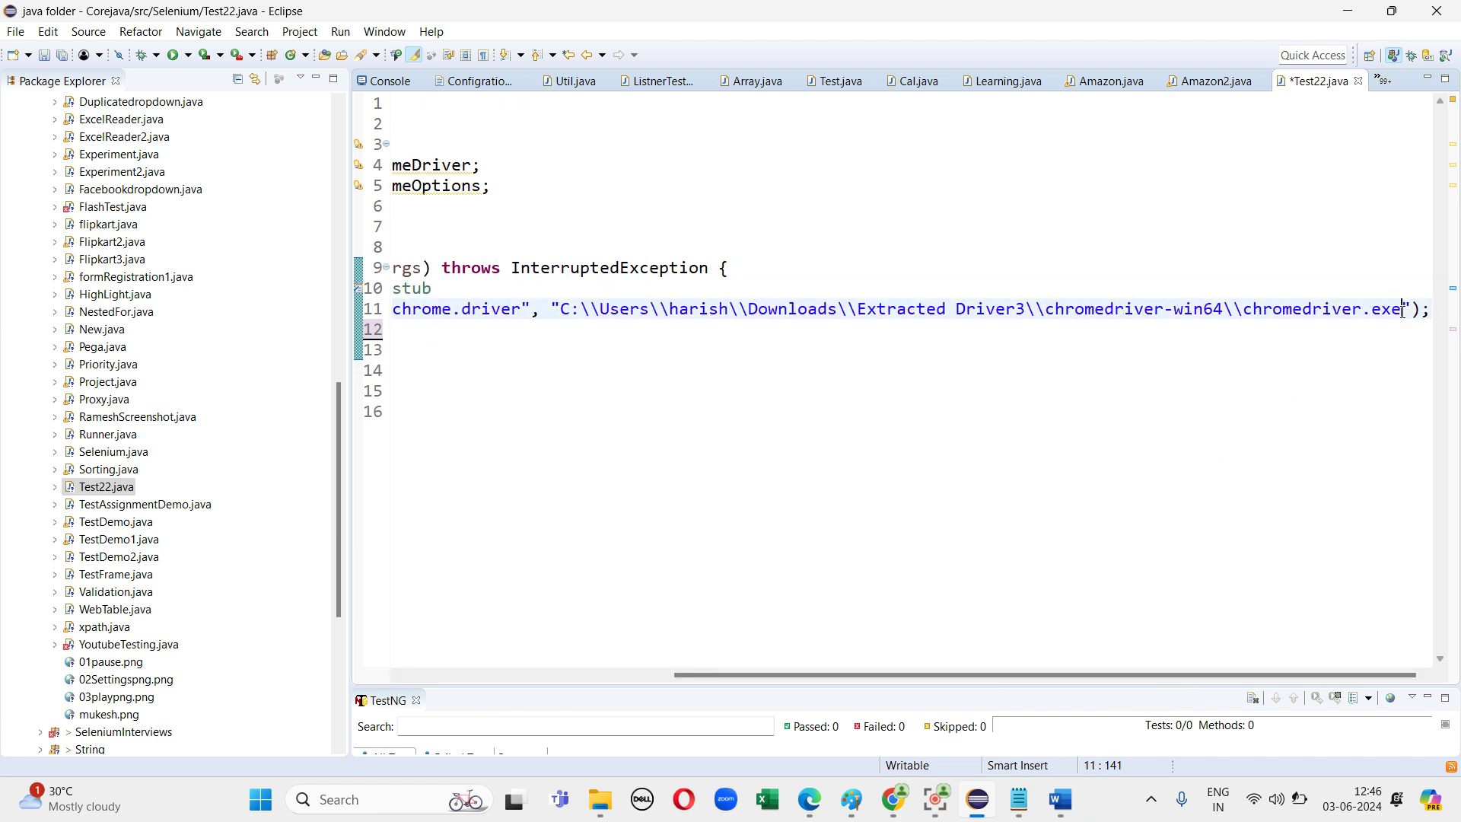
click(1227, 308)
key(shift+Left)
key(shift+Left)
key(shift+Left)
key(shift+Left)
key(shift+Left)
key(shift+Left)
key(shift+Left)
key(shift+Left)
key(shift+Left)
key(shift+Left)
key(shift+Left)
key(shift+Left)
key(shift+Left)
key(shift+Left)
key(shift+Left)
key(shift+Left)
key(shift+Left)
key(shift+Left)
key(shift+Left)
key(shift+Left)
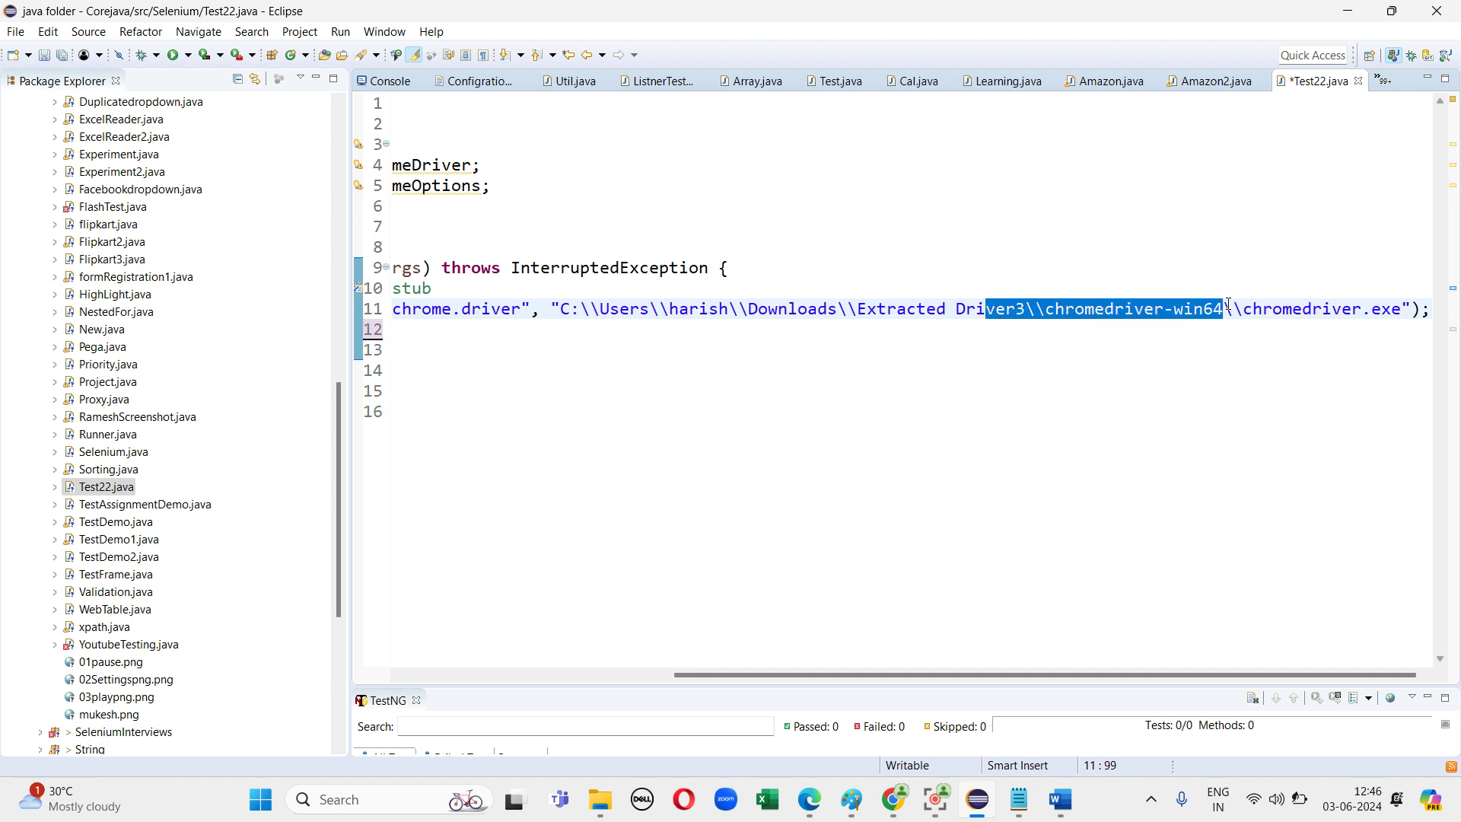
key(shift+Left)
key(shift+Left)
key(shift+Left)
key(shift+Left)
key(shift+Left)
key(shift+Left)
key(shift+Left)
key(shift+Left)
key(shift+Left)
key(shift+Left)
key(shift+Left)
key(shift+Left)
key(shift+Left)
key(shift+Left)
key(shift+Left)
key(shift+Left)
key(shift+Left)
key(shift+Left)
key(shift+Left)
key(shift+Left)
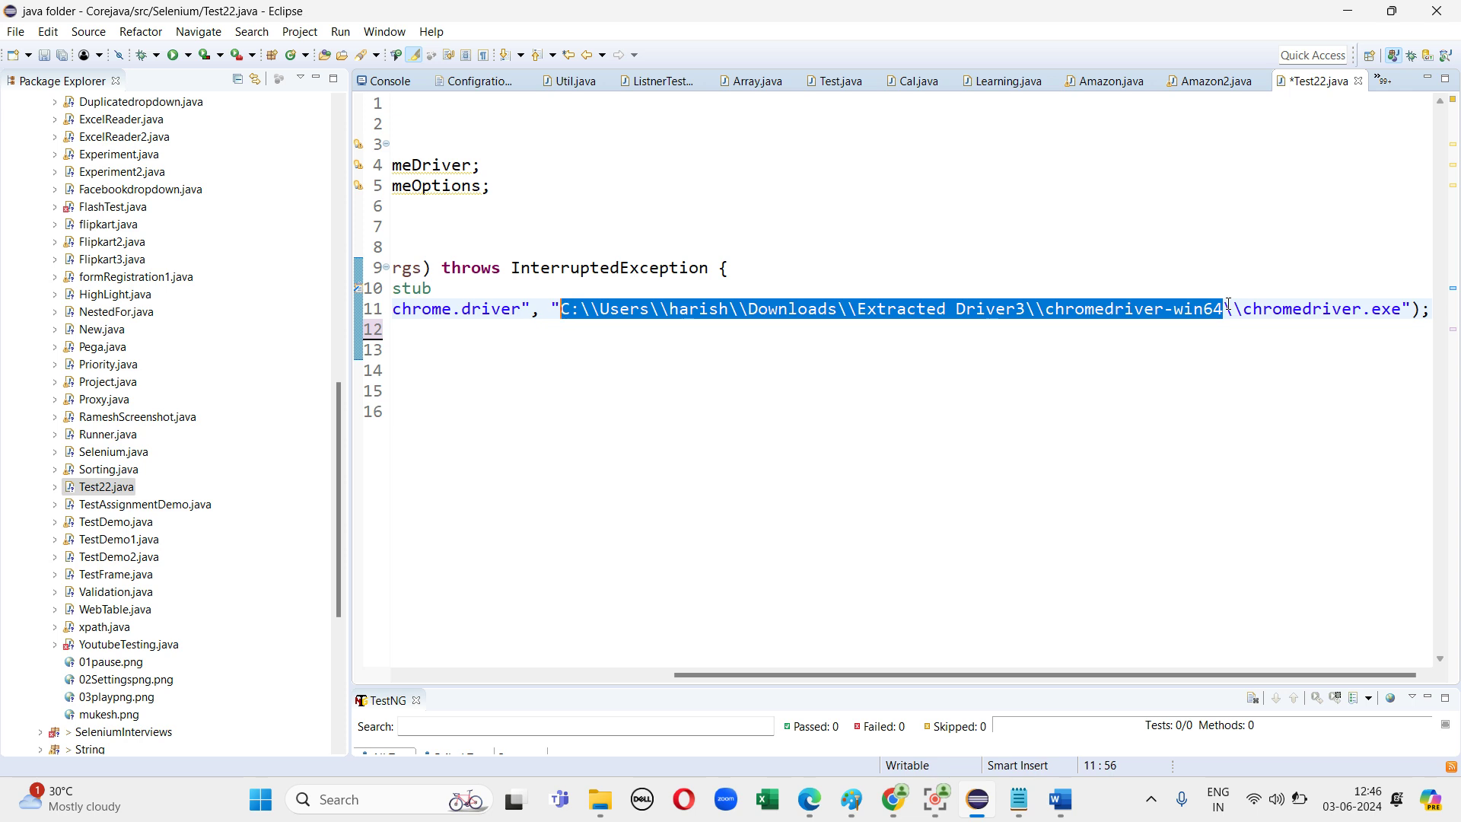
key(BackSpace)
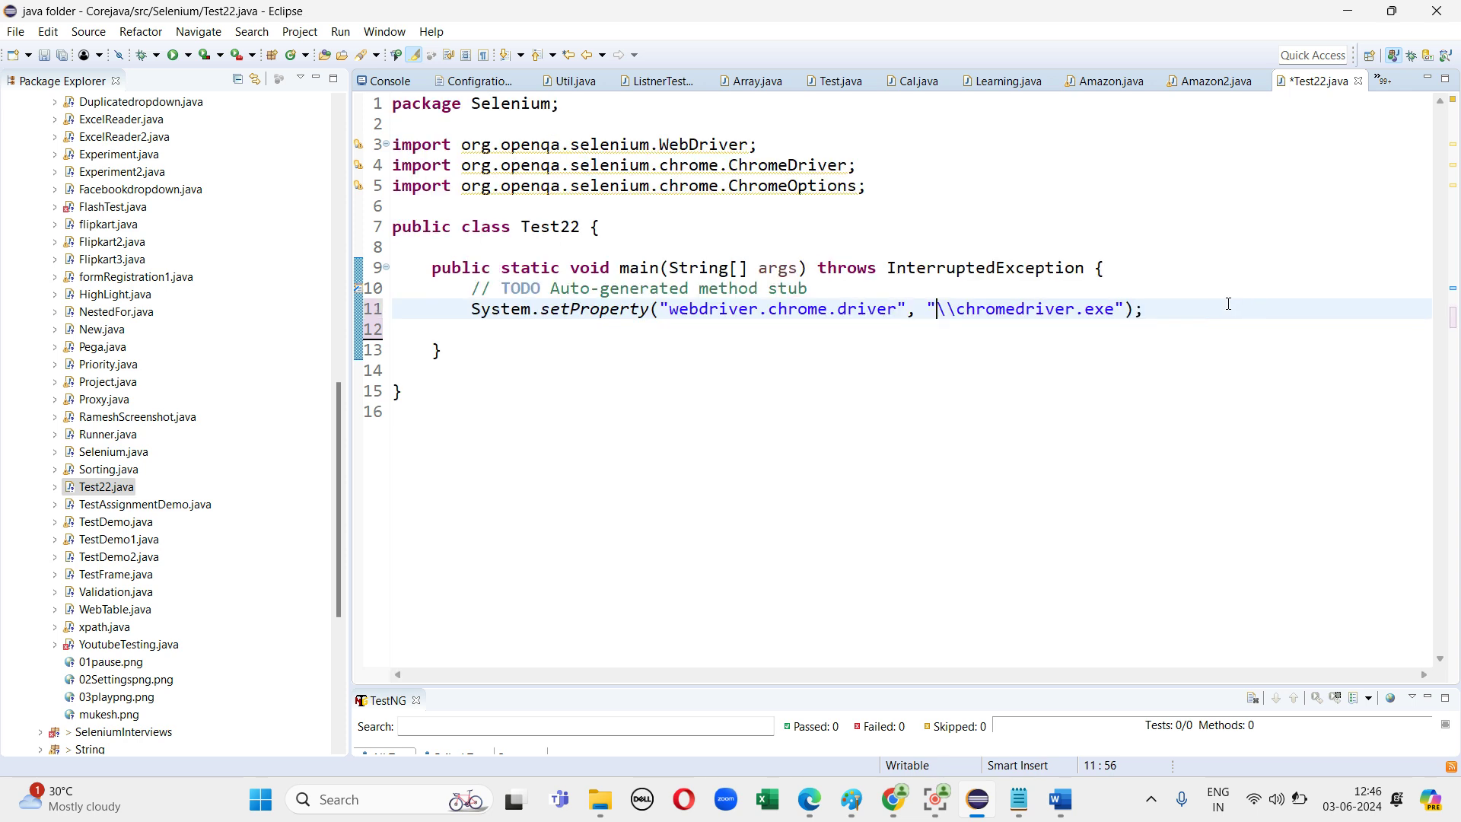
key(ctrl+v)
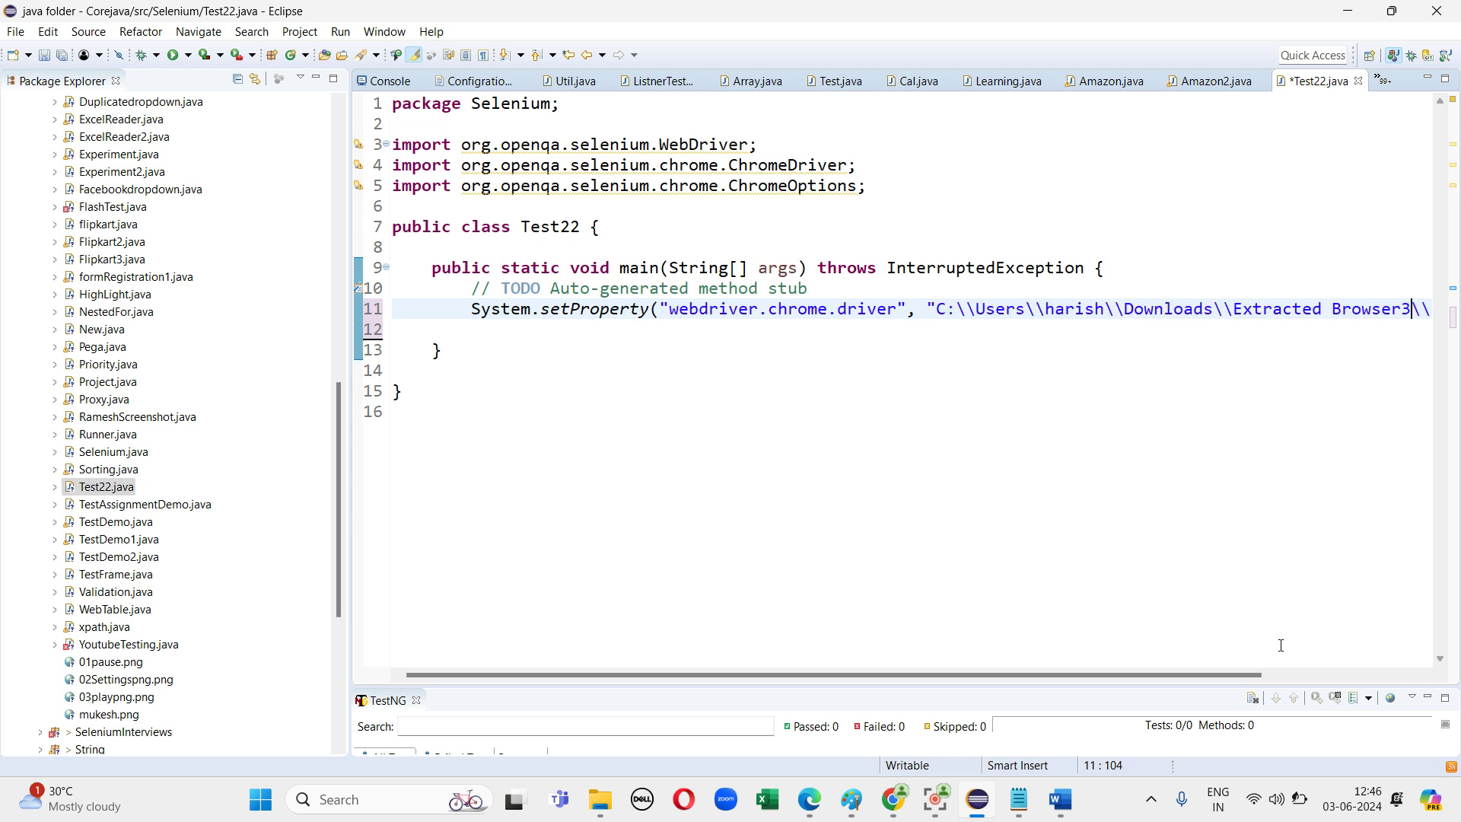
click(1307, 675)
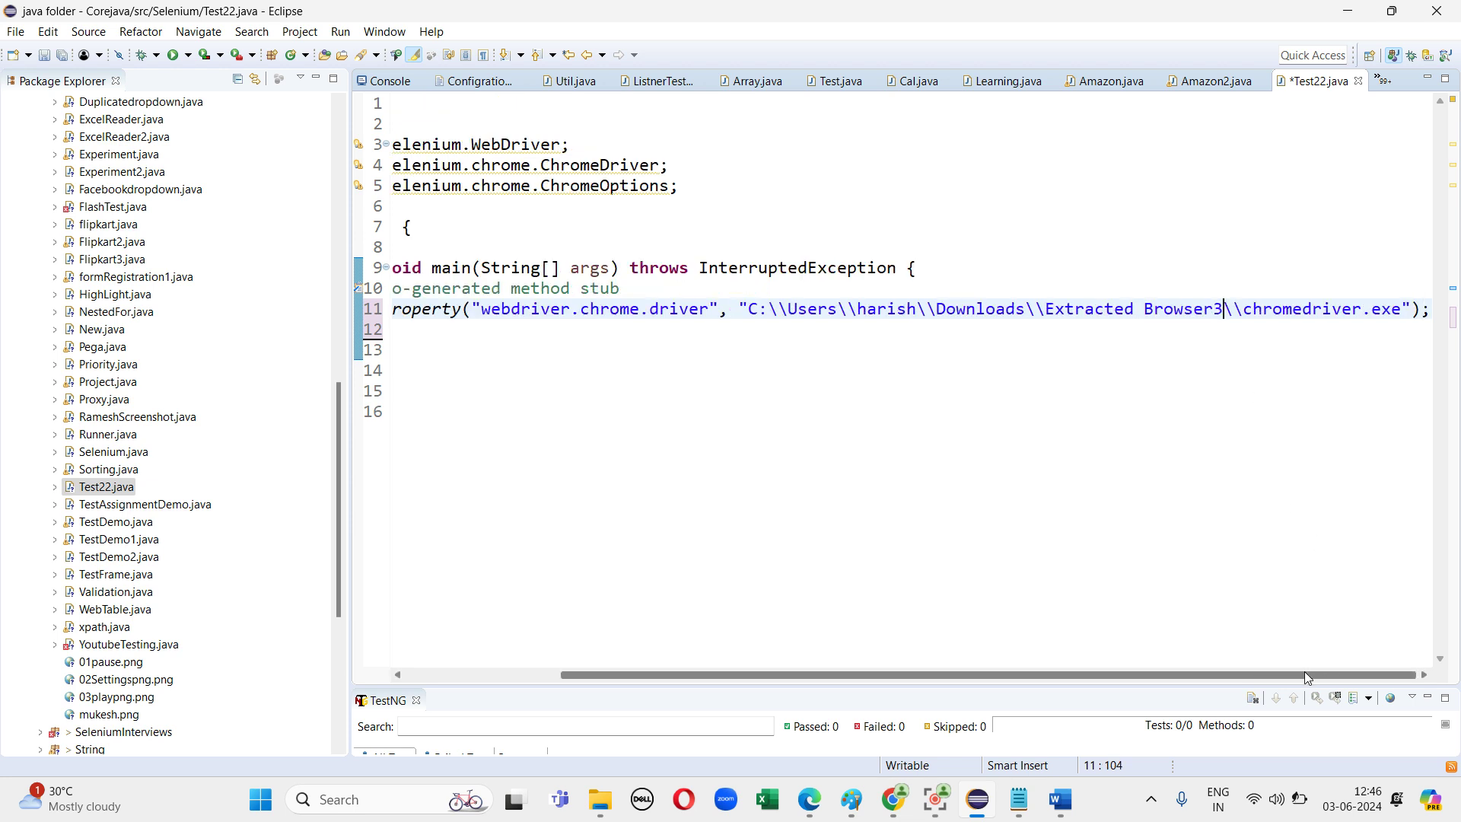
Switch to File Explorer and check the subfolder name and driver file inside Extracted Browser3 in Downloads
mouse_move(896, 817)
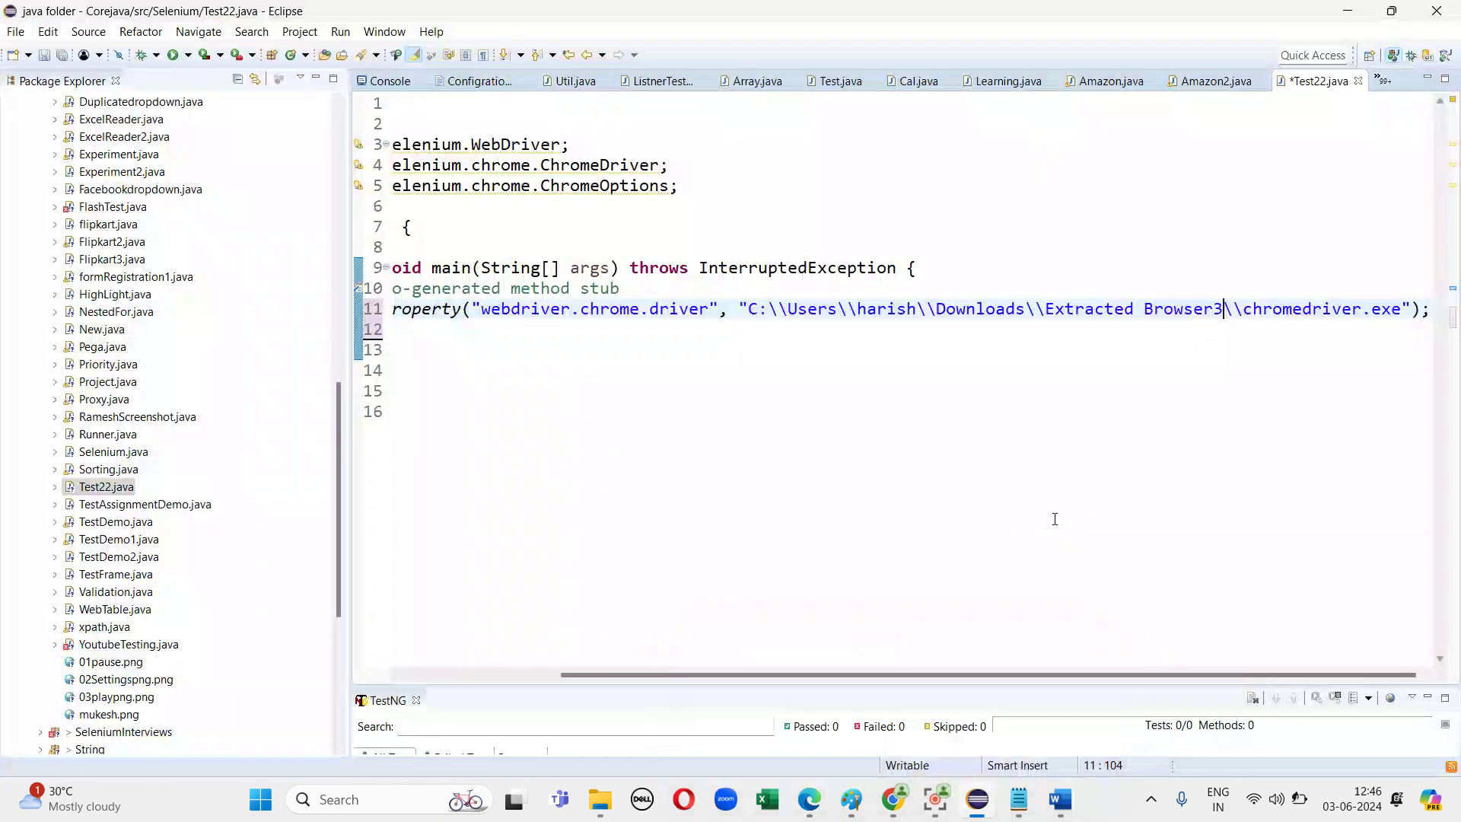
click(1074, 514)
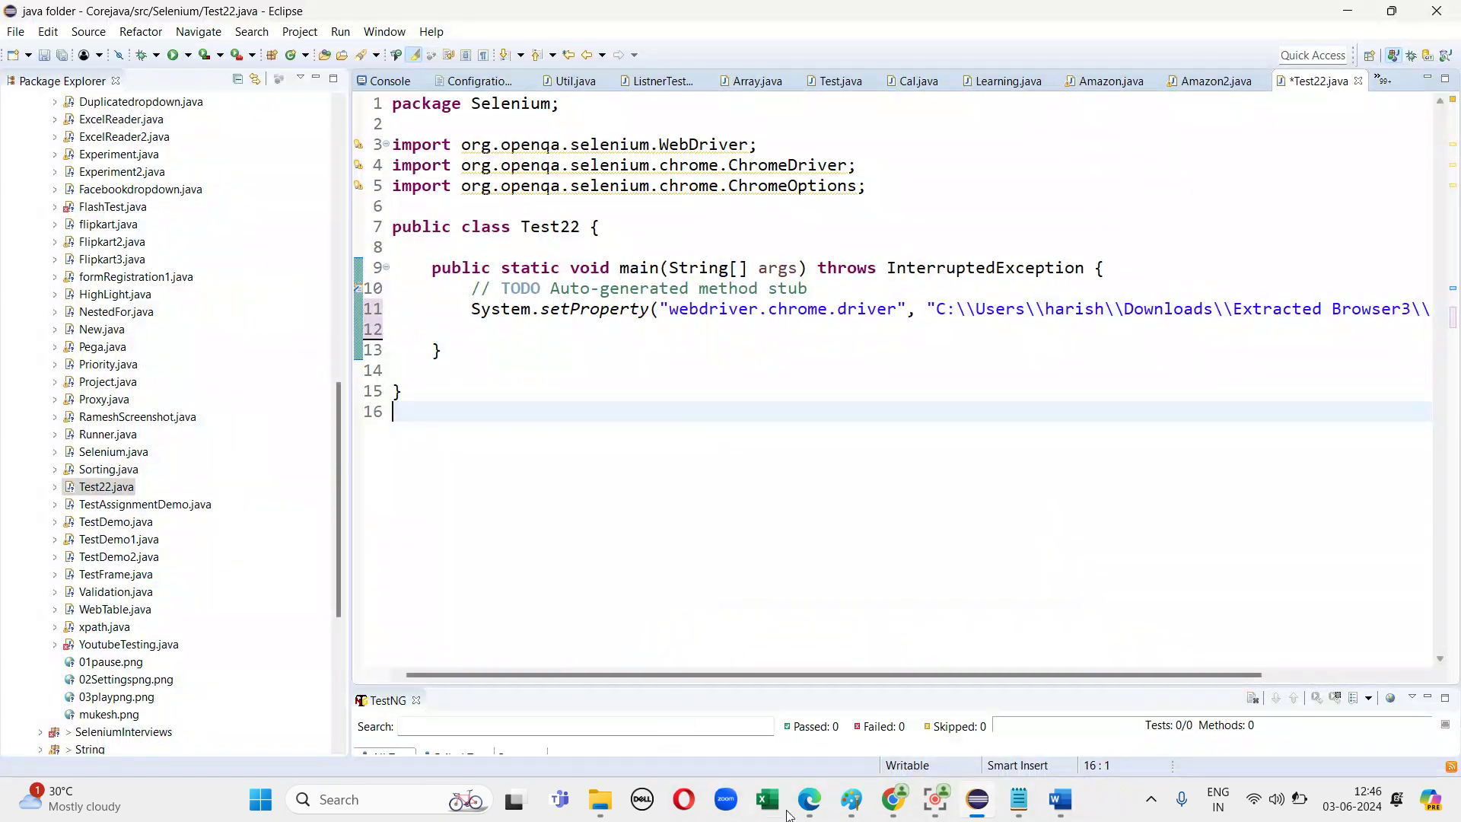
click(604, 802)
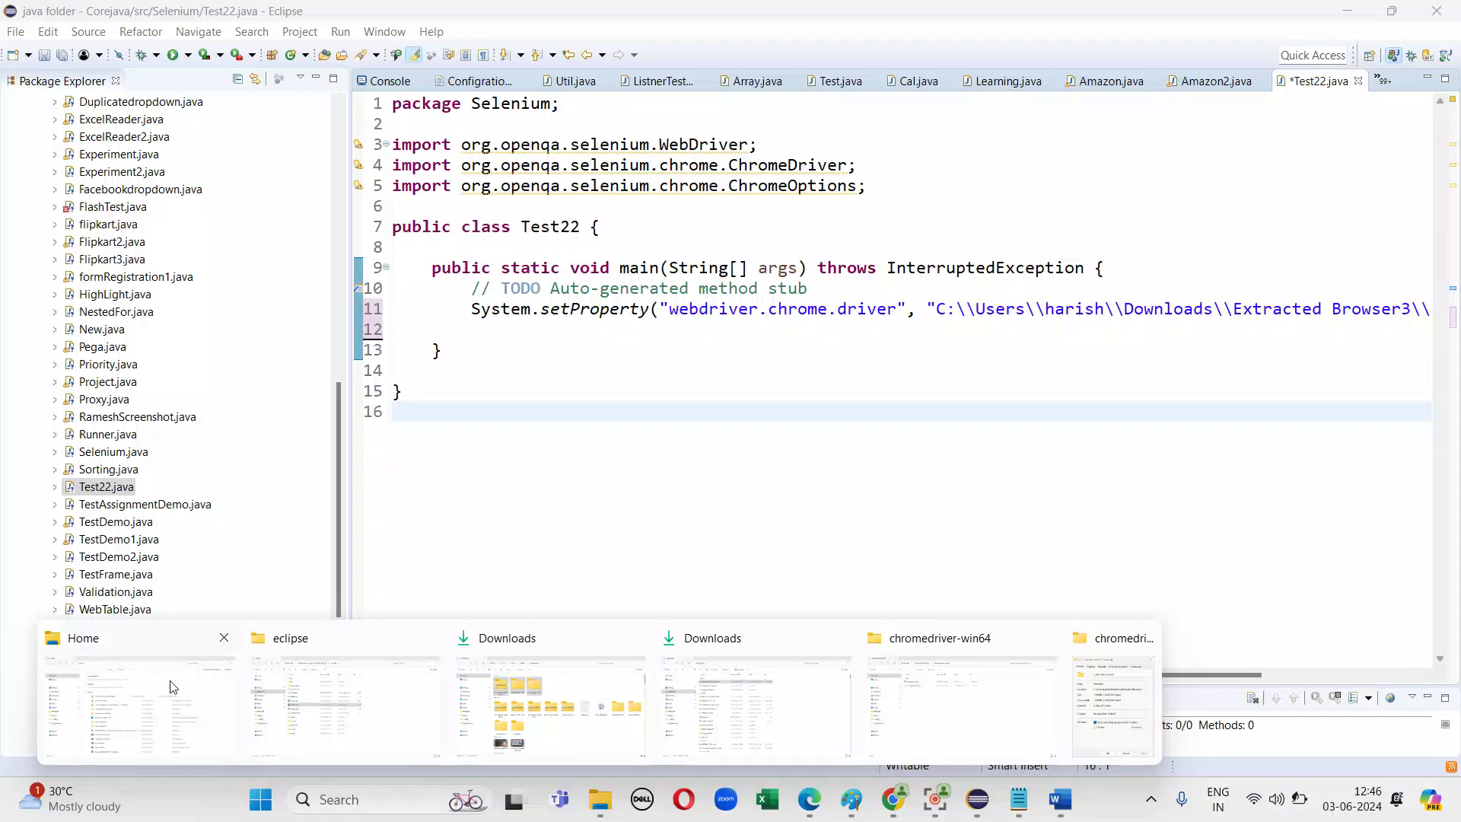
click(781, 727)
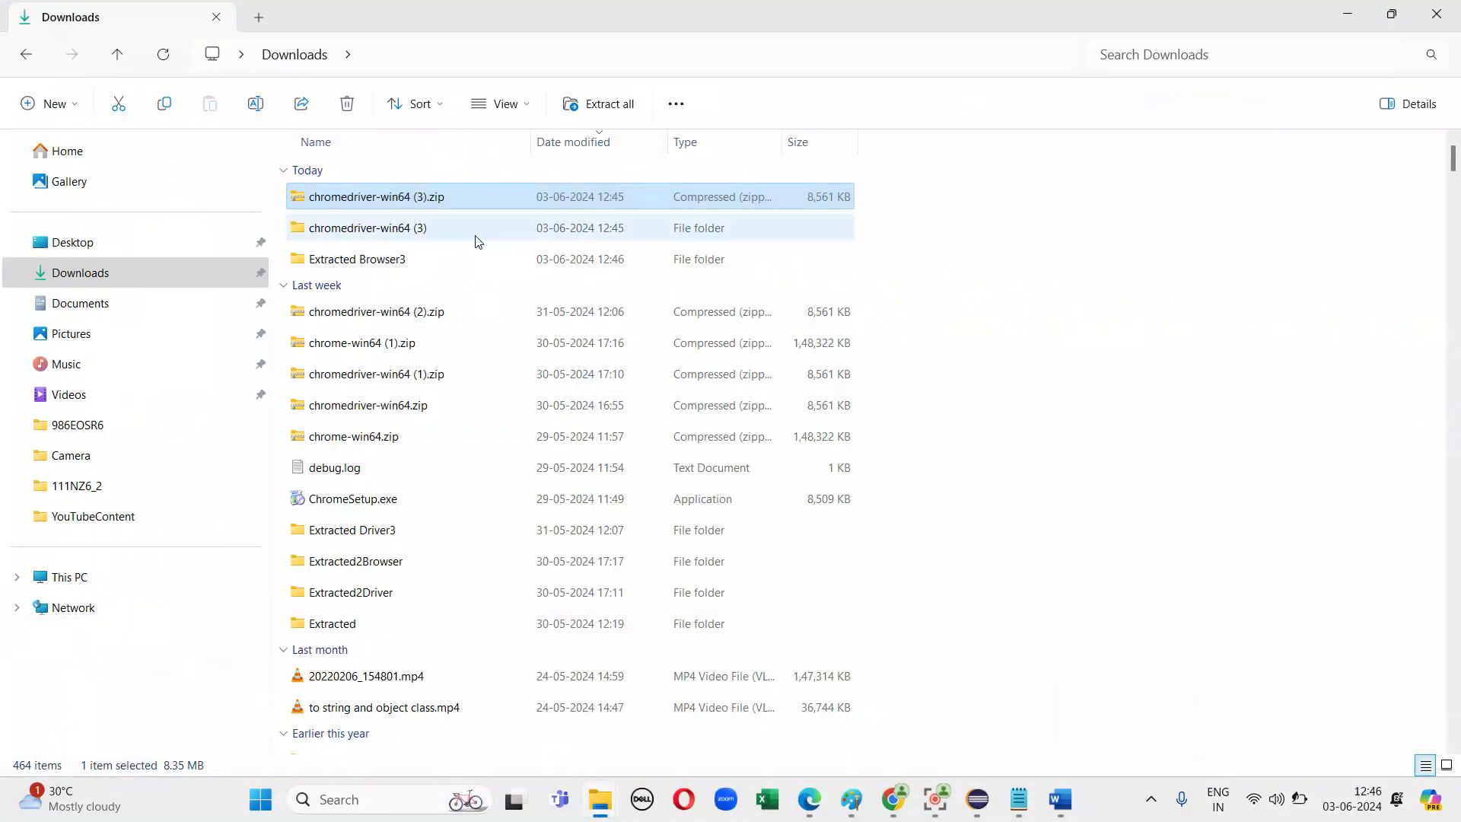
click(483, 259)
double_click(484, 259)
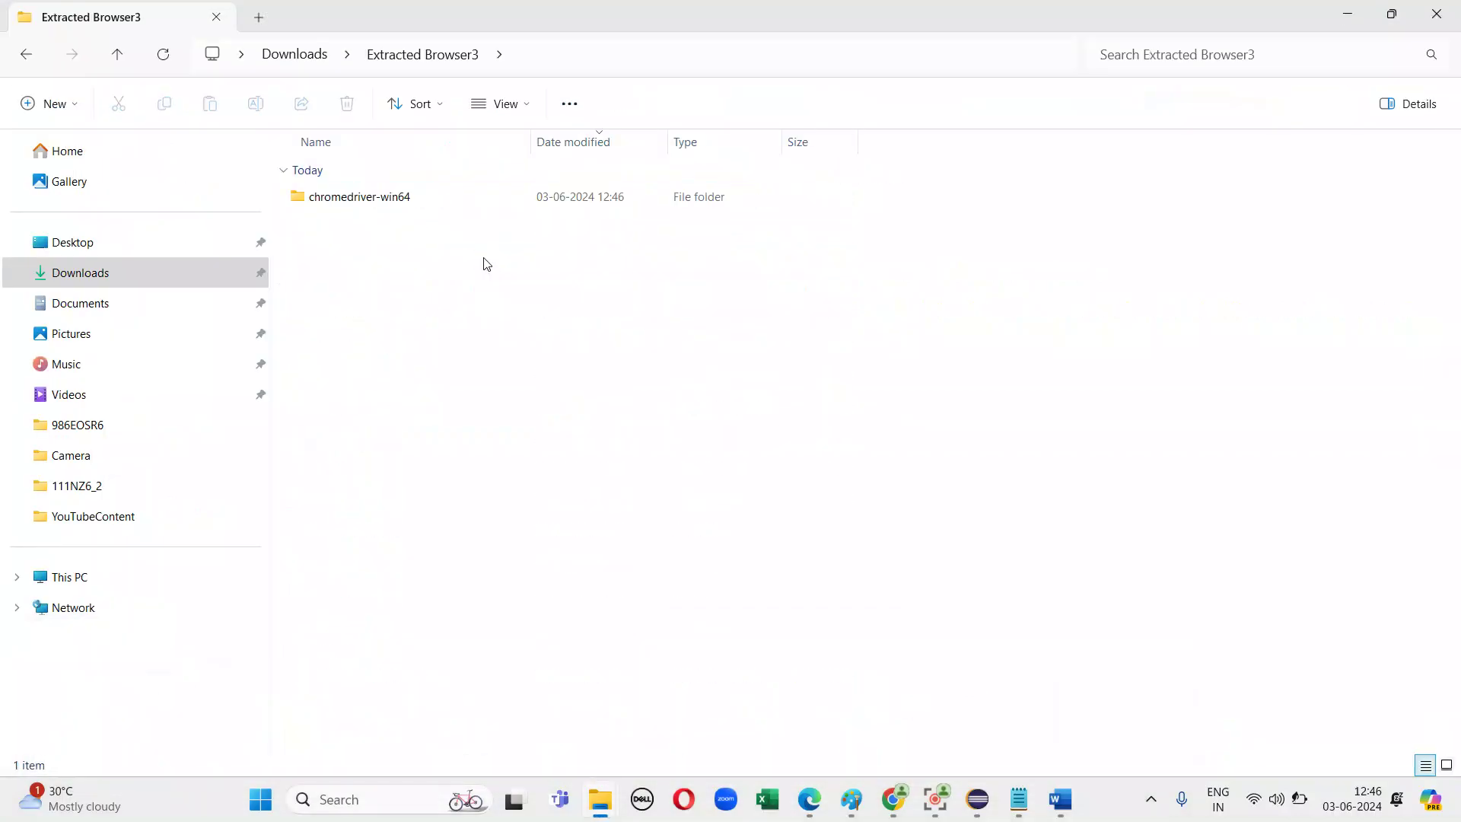
right_click(449, 207)
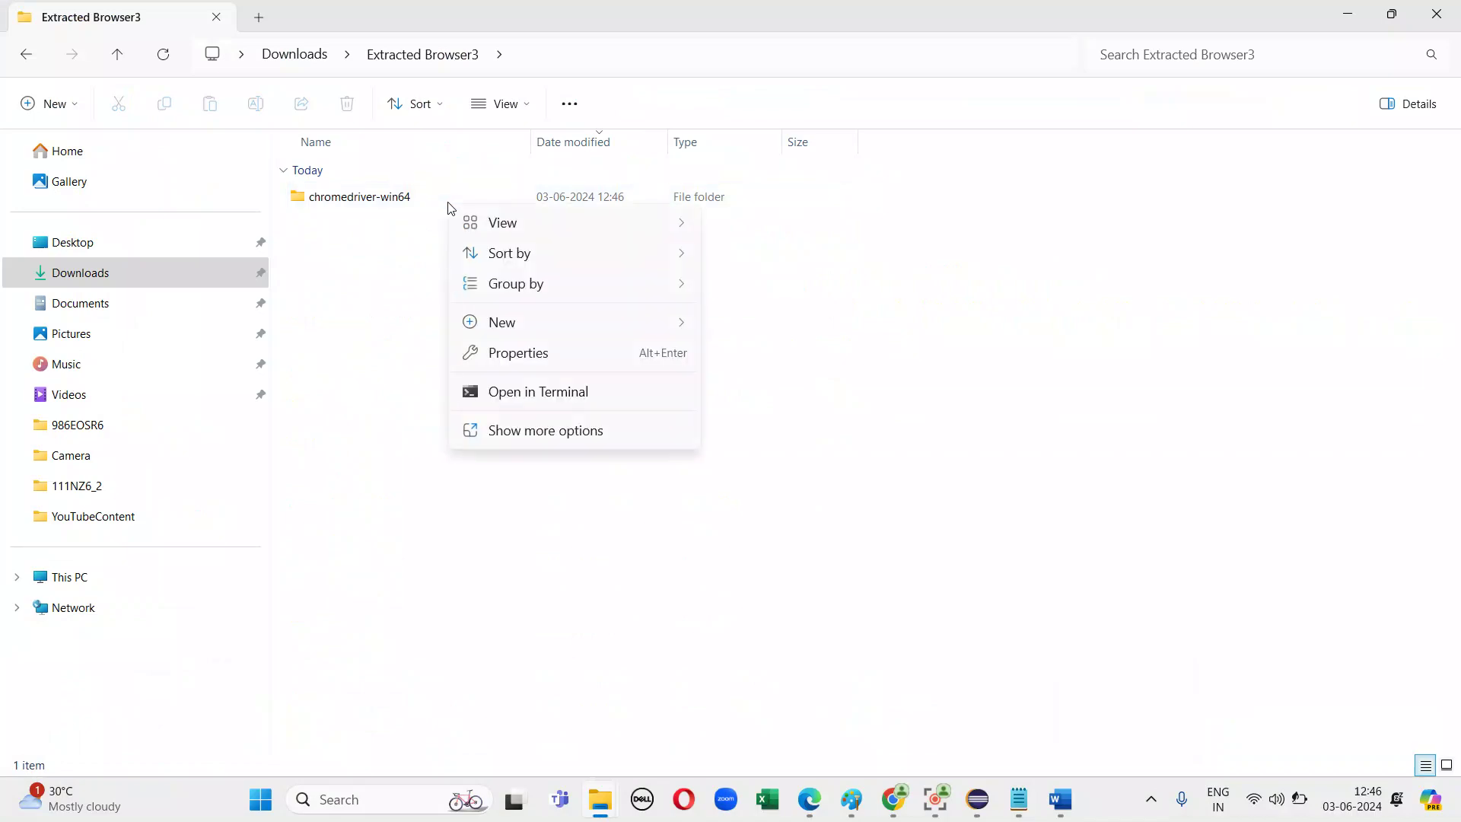
click(380, 372)
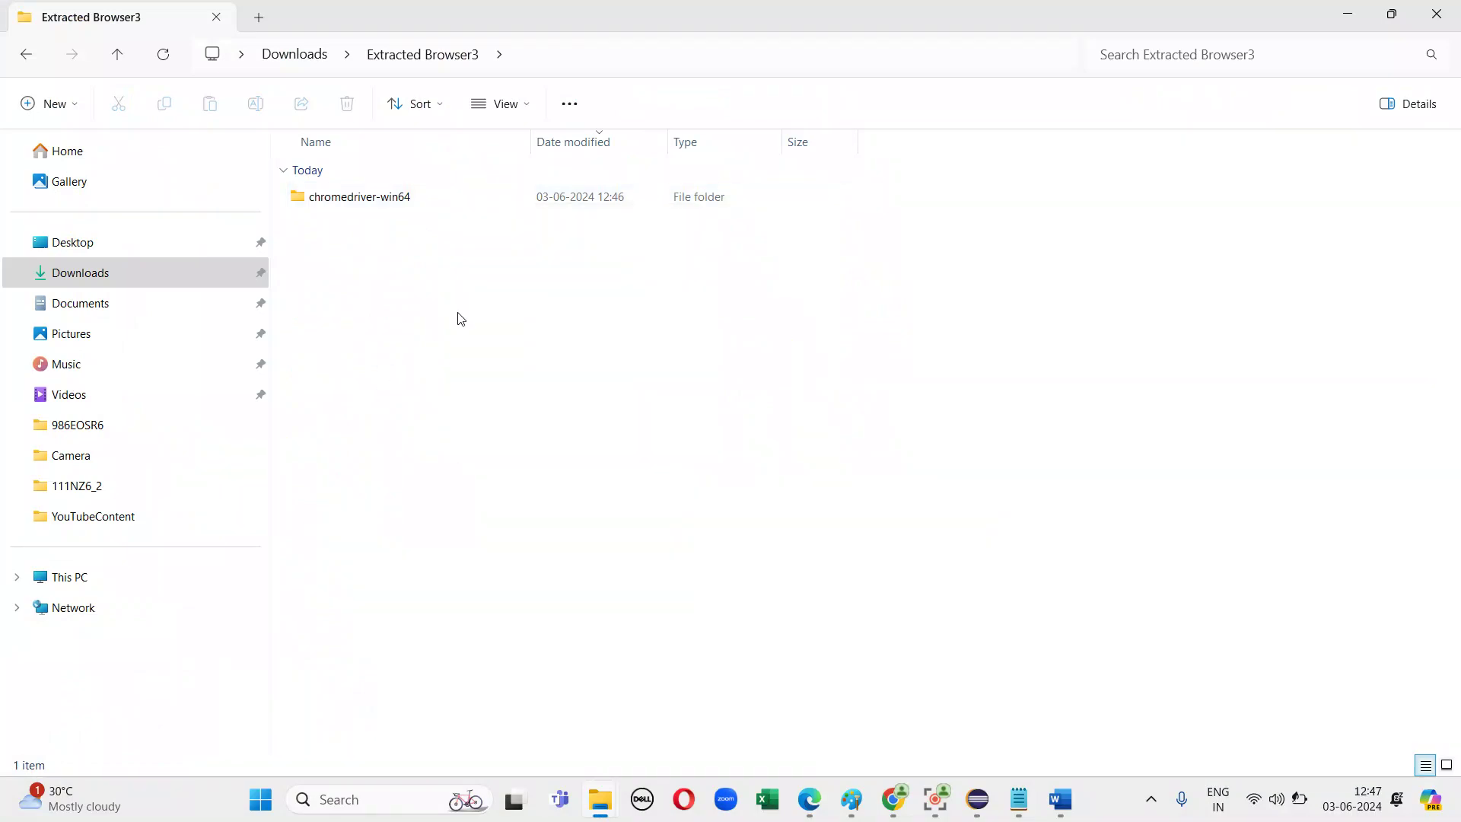
double_click(423, 198)
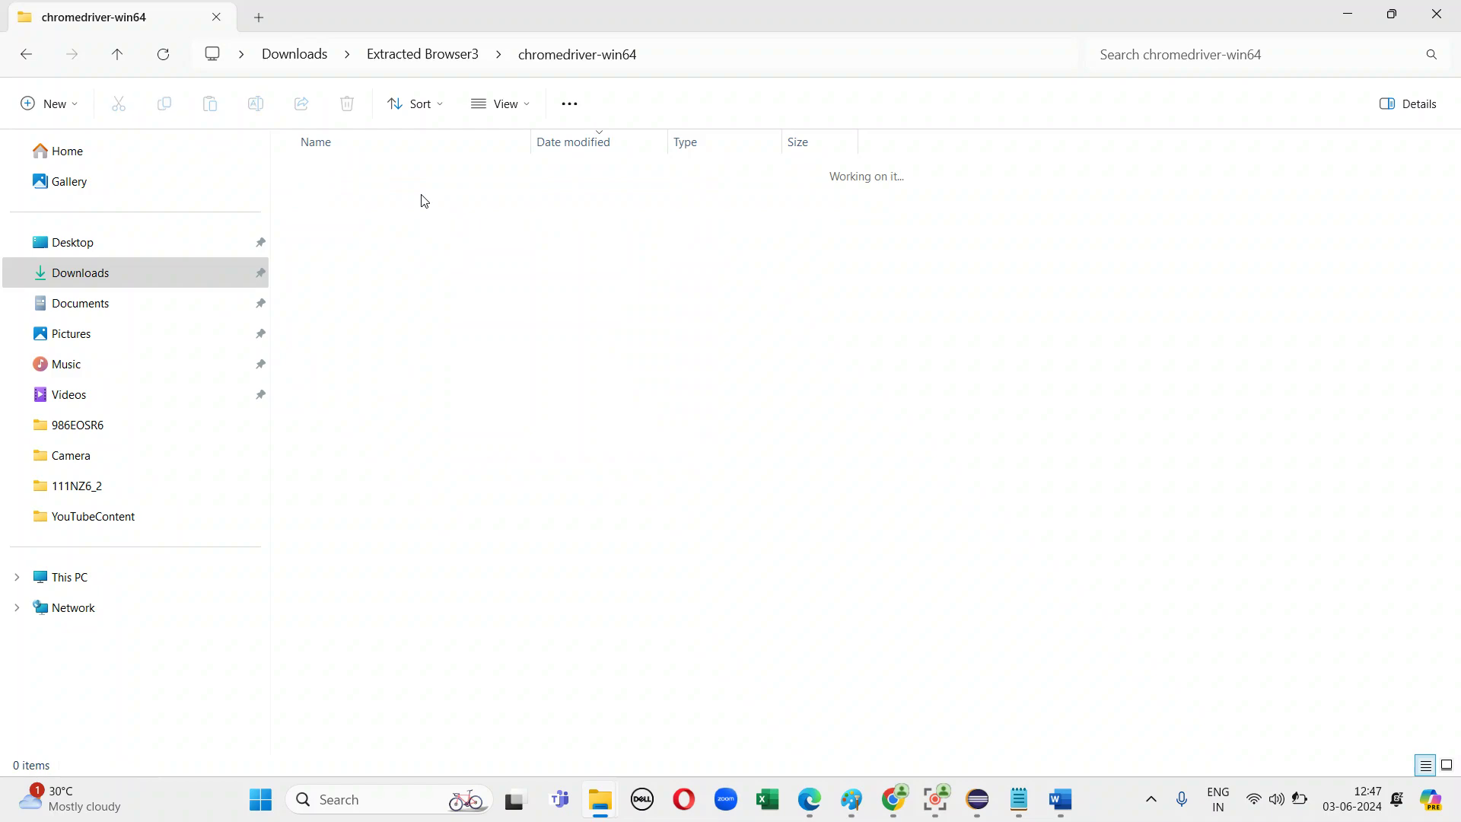
Return to Eclipse and insert chromedriver-win64\\ before chromedriver.exe in the webdriver.chrome.driver path of Test22.java
mouse_move(972, 817)
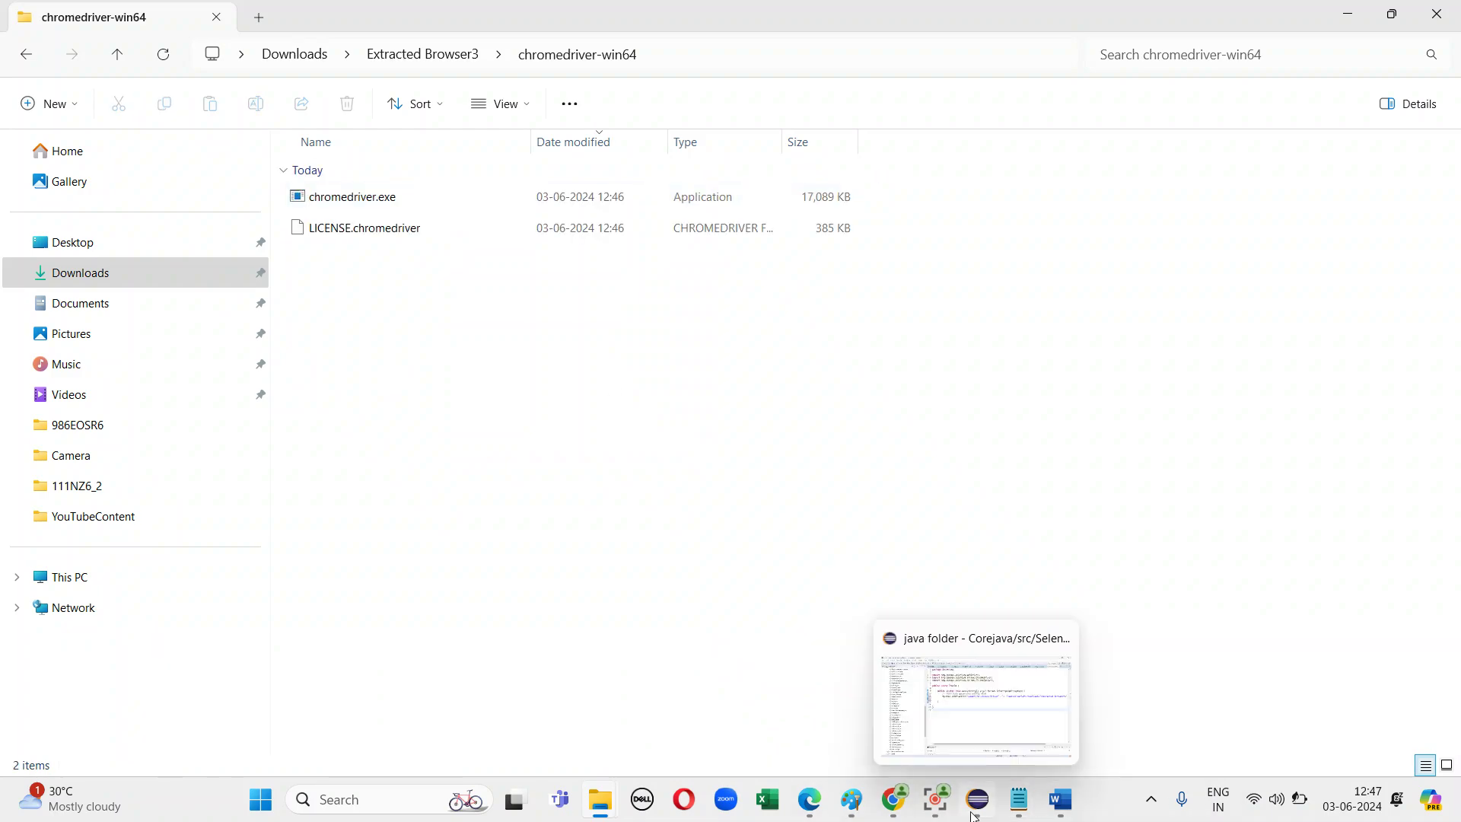
click(968, 736)
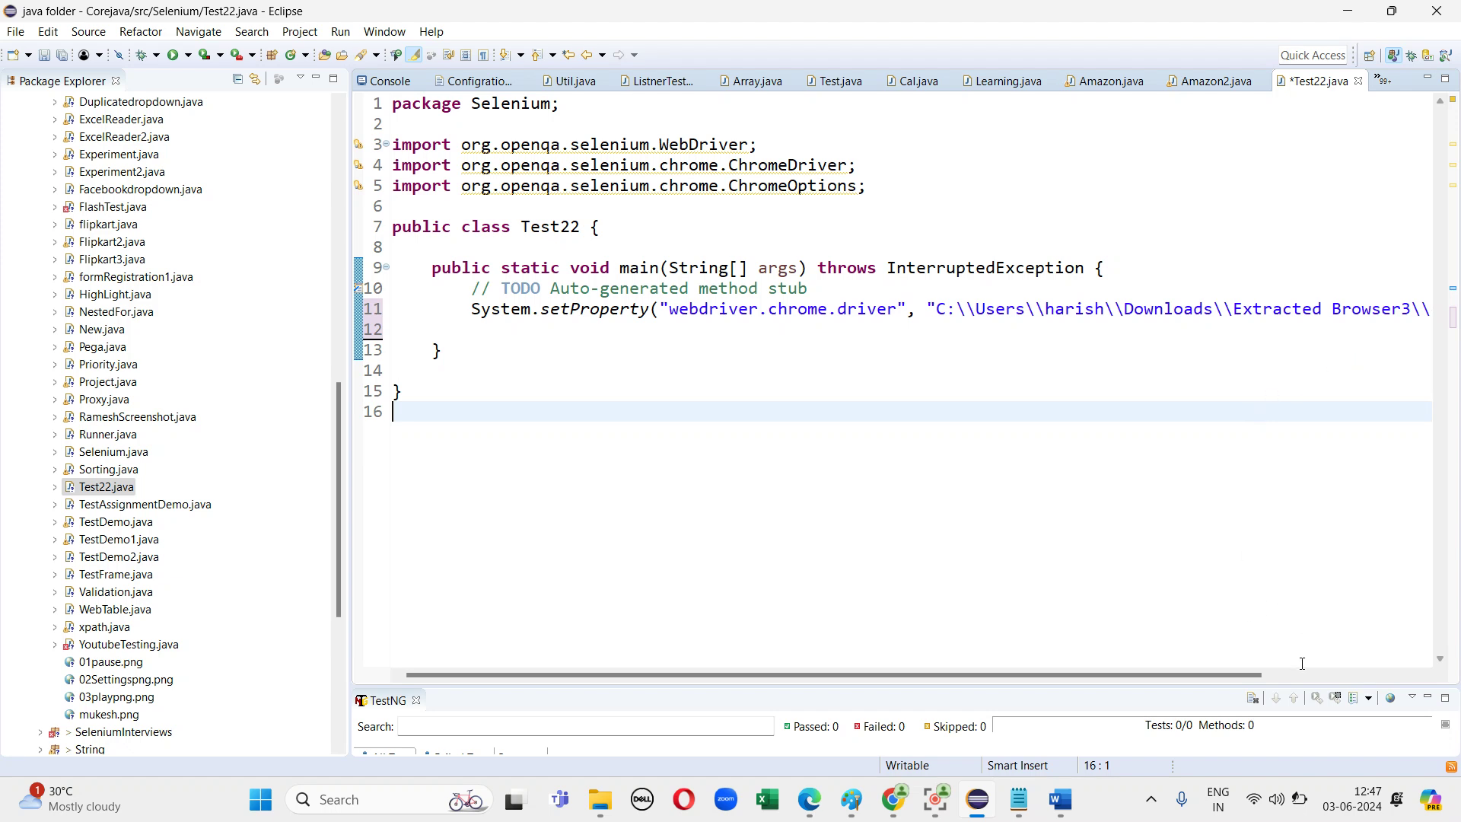
click(1302, 675)
click(1244, 315)
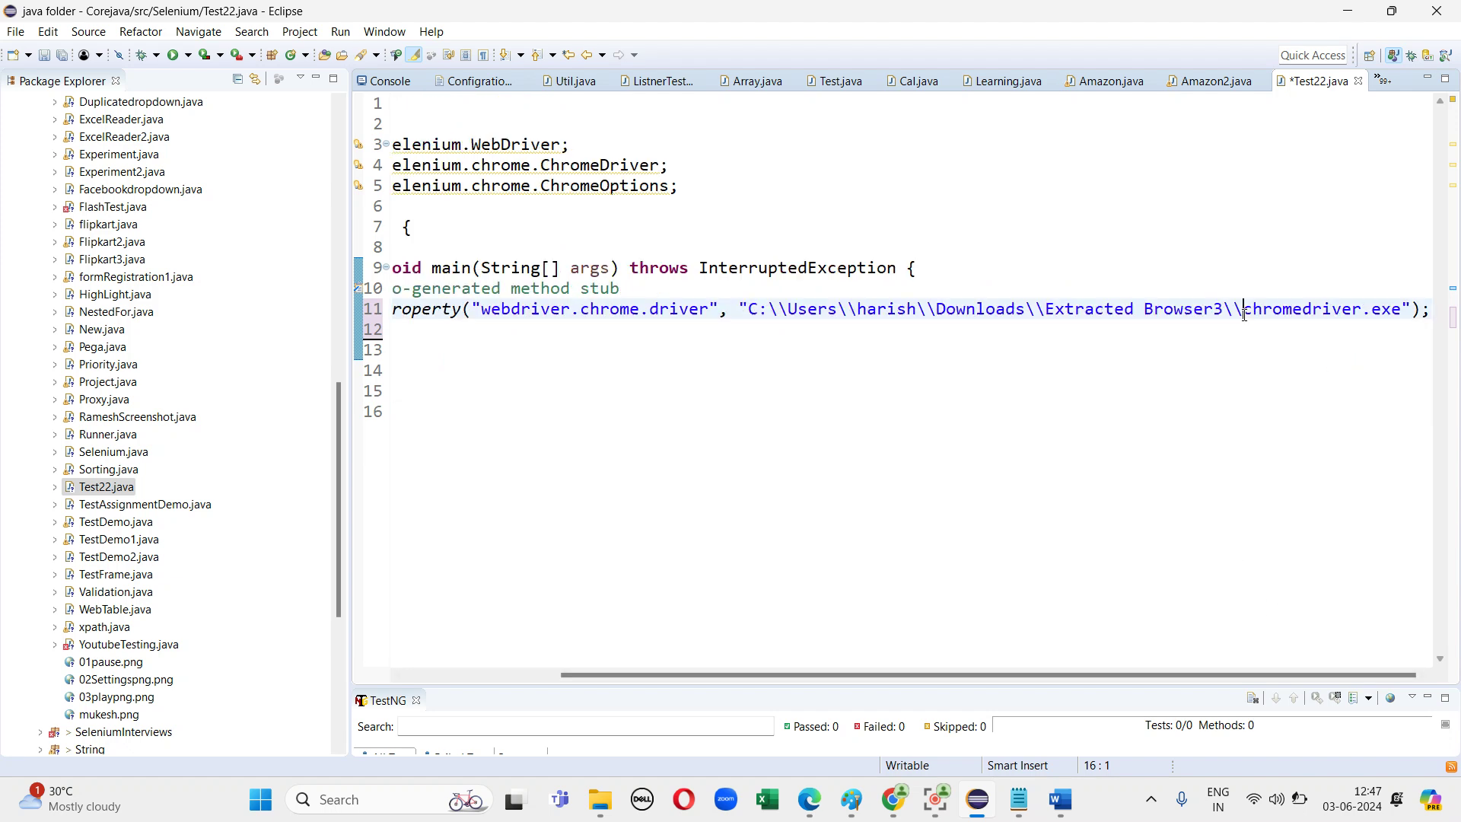
text(chrome)
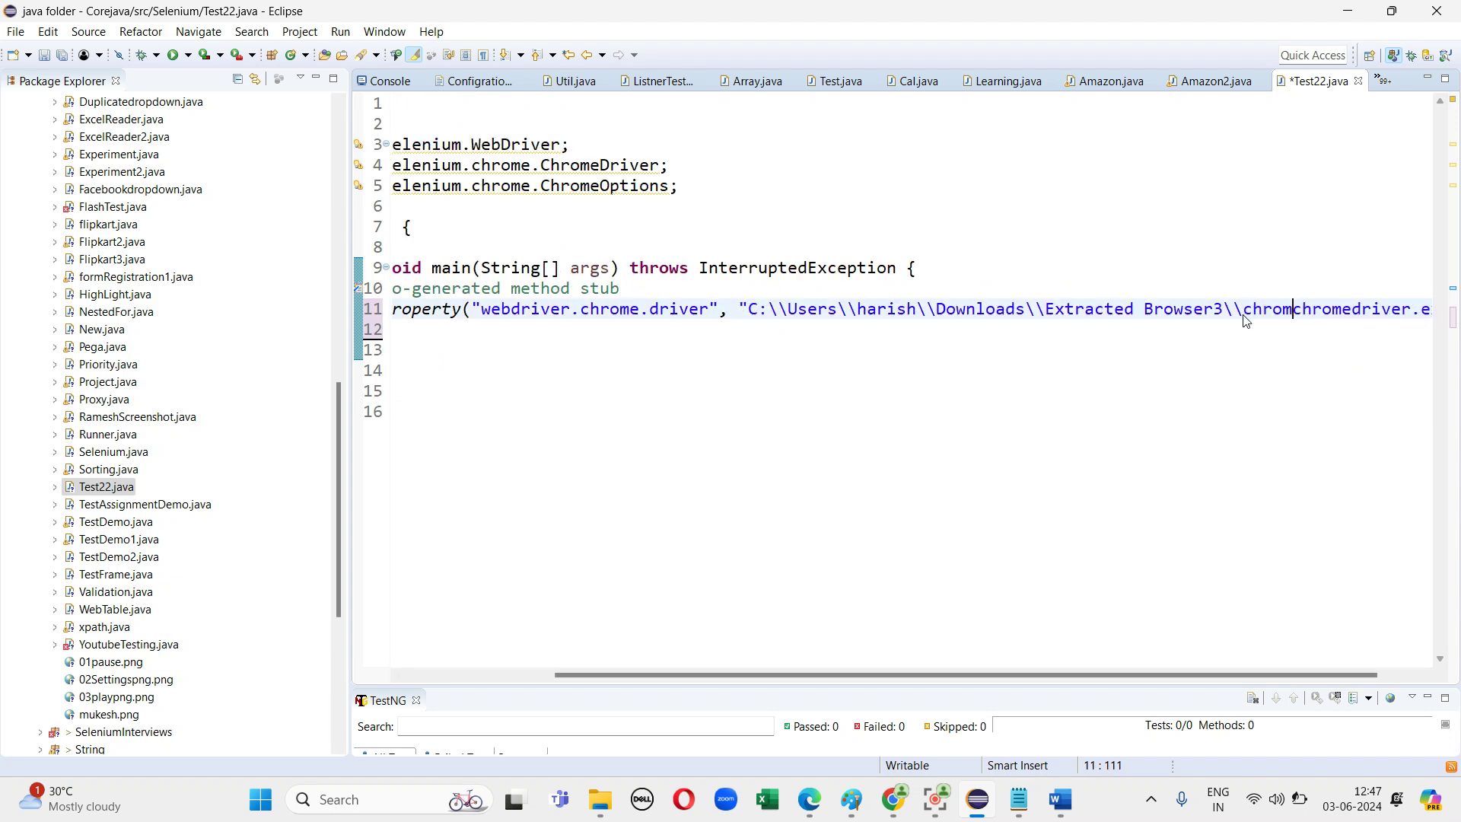
text(driver)
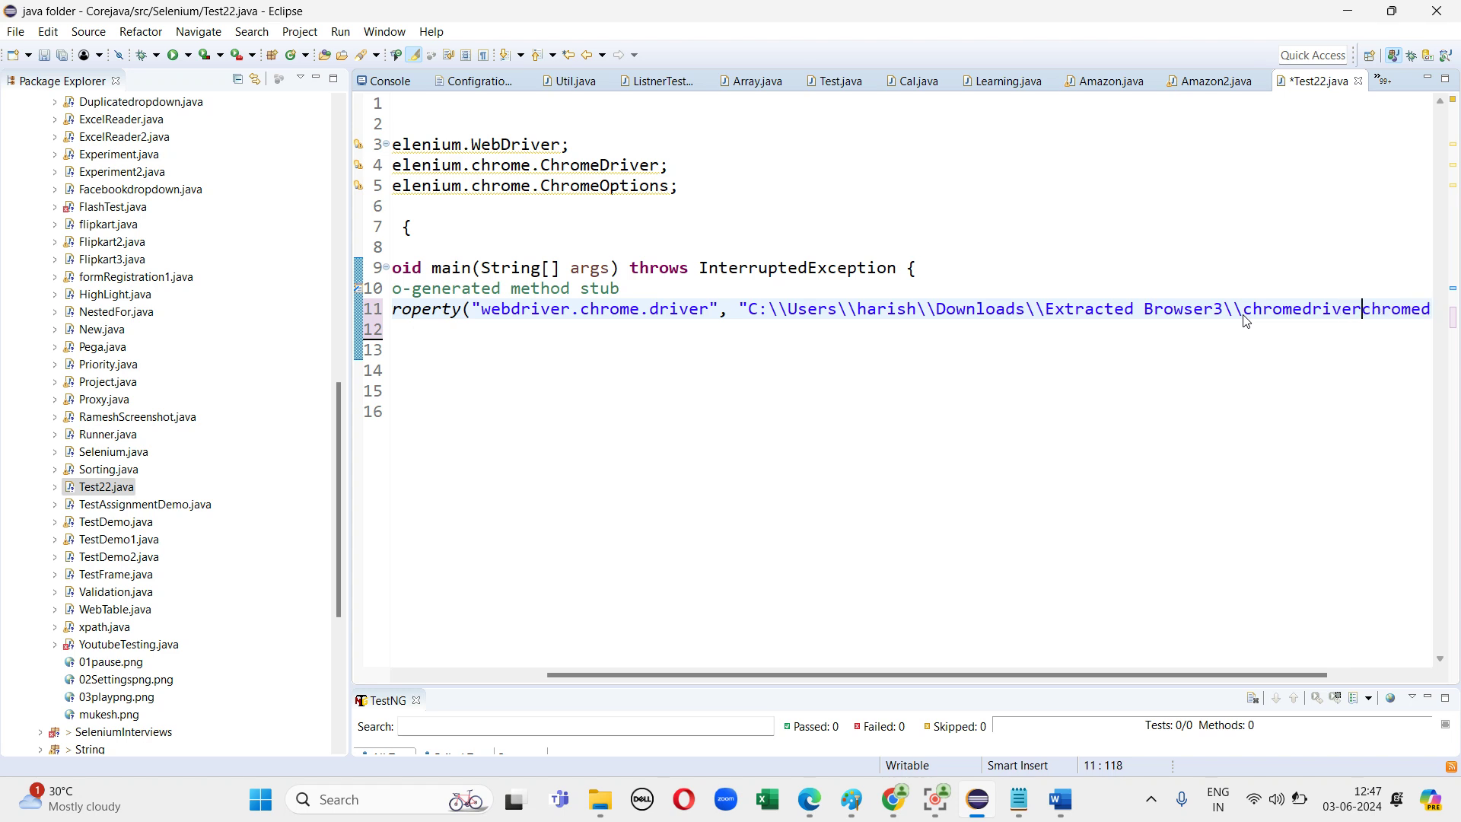
text(-win64\\)
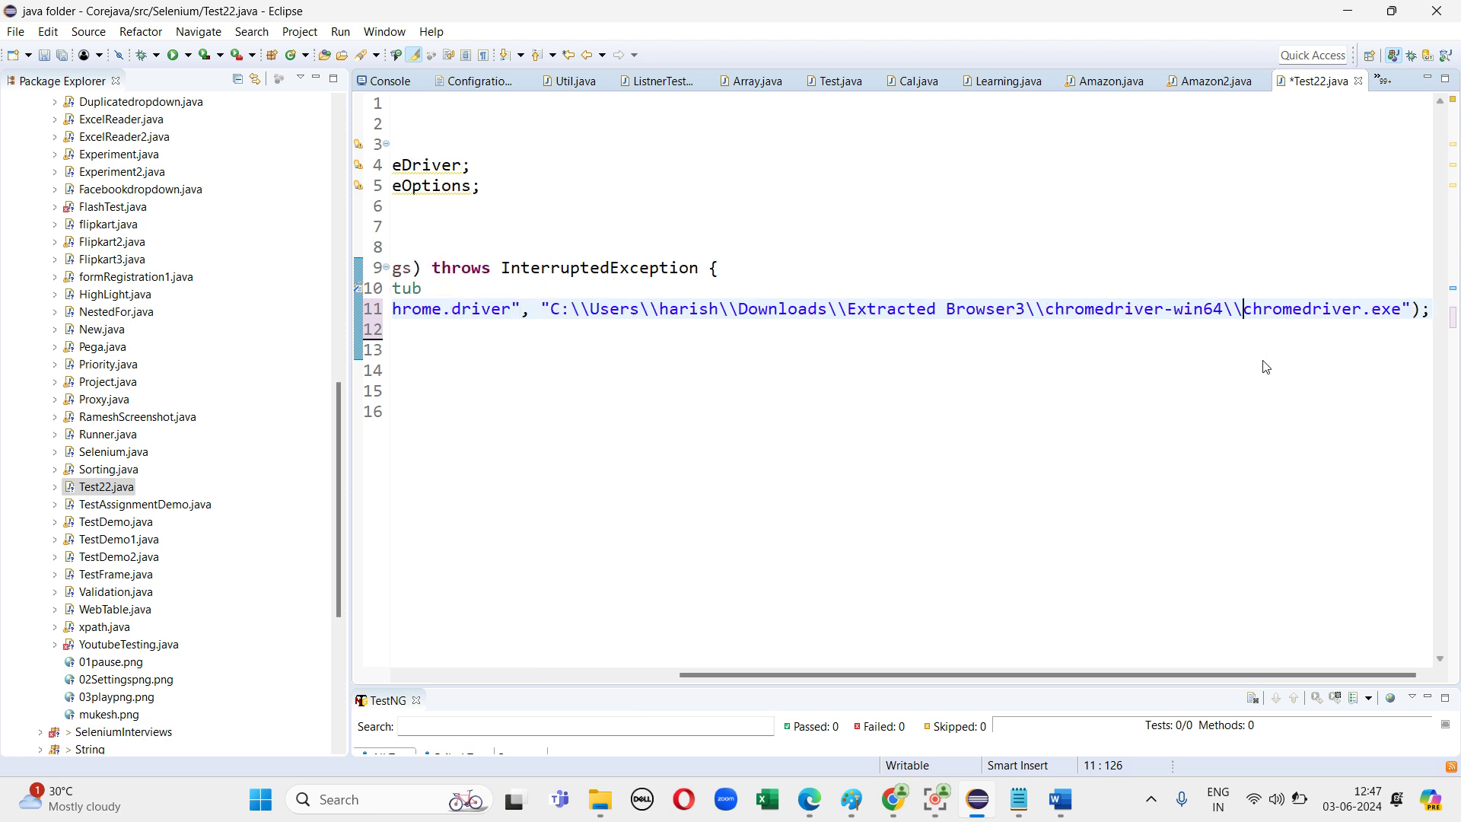
Compare the Extracted Browser3 folder structure in File Explorer with the complete driver path on line 11 of Test22.java in Eclipse
click(587, 799)
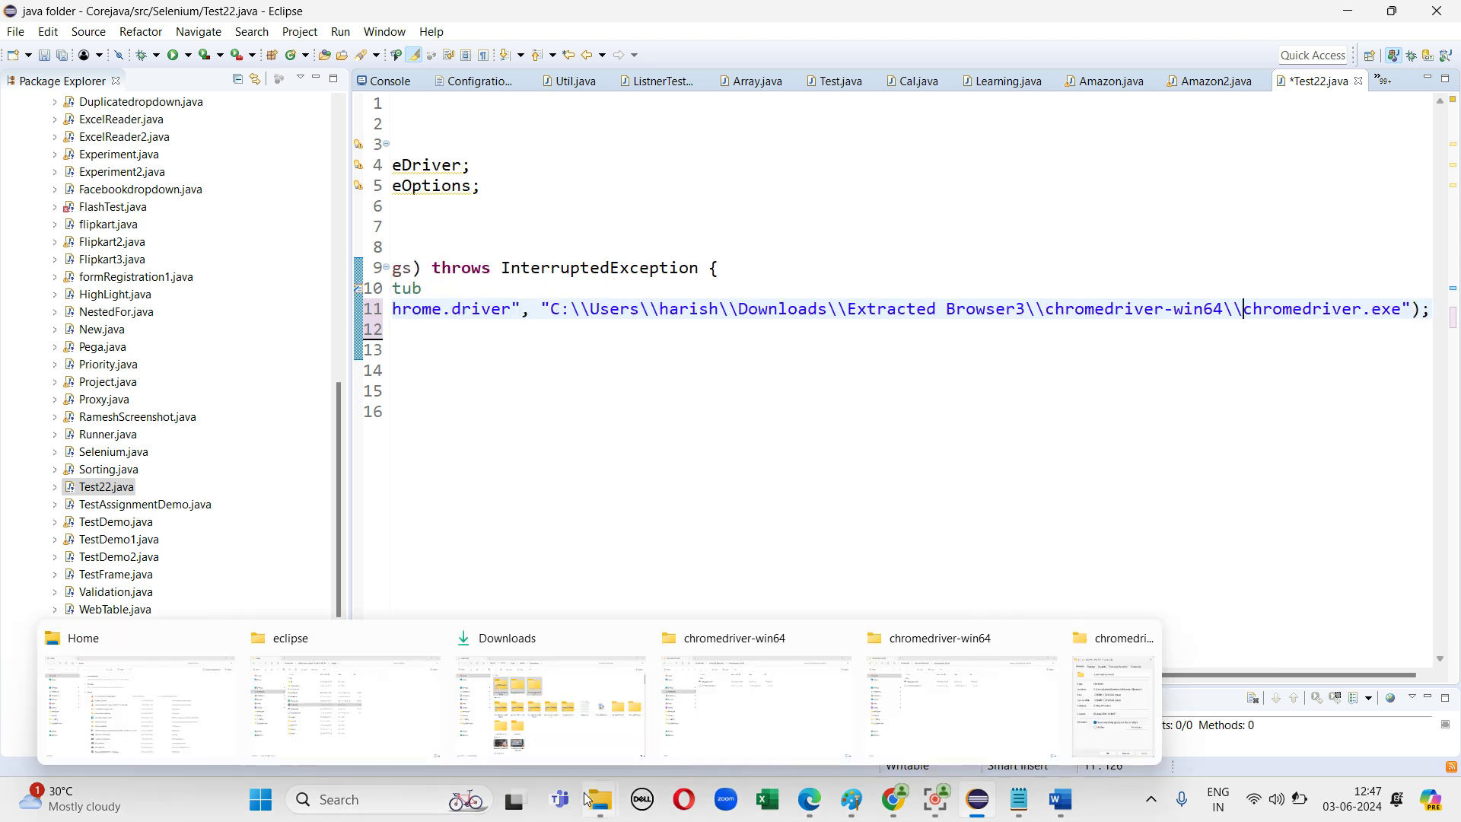
click(966, 717)
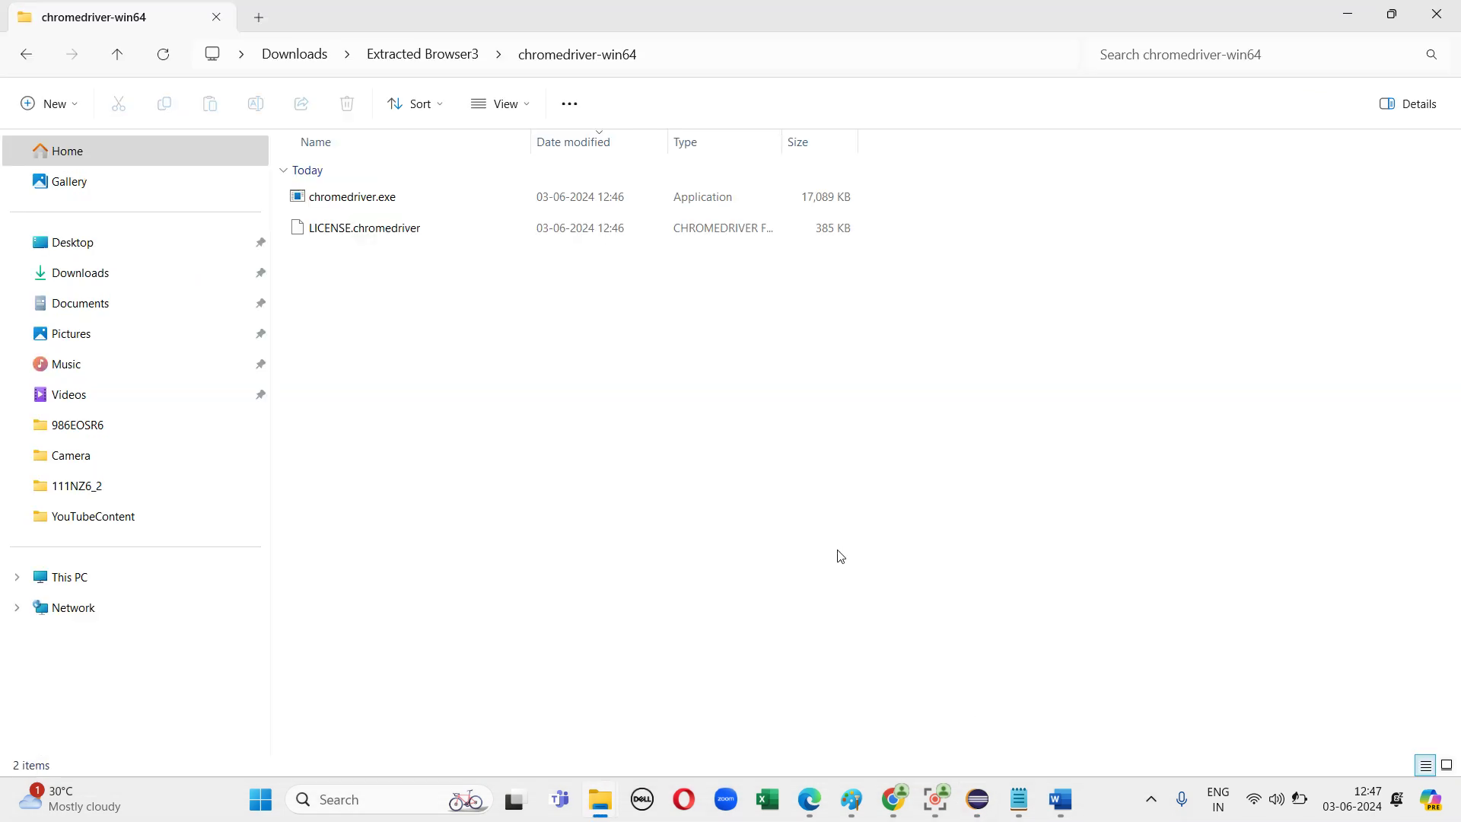
click(456, 55)
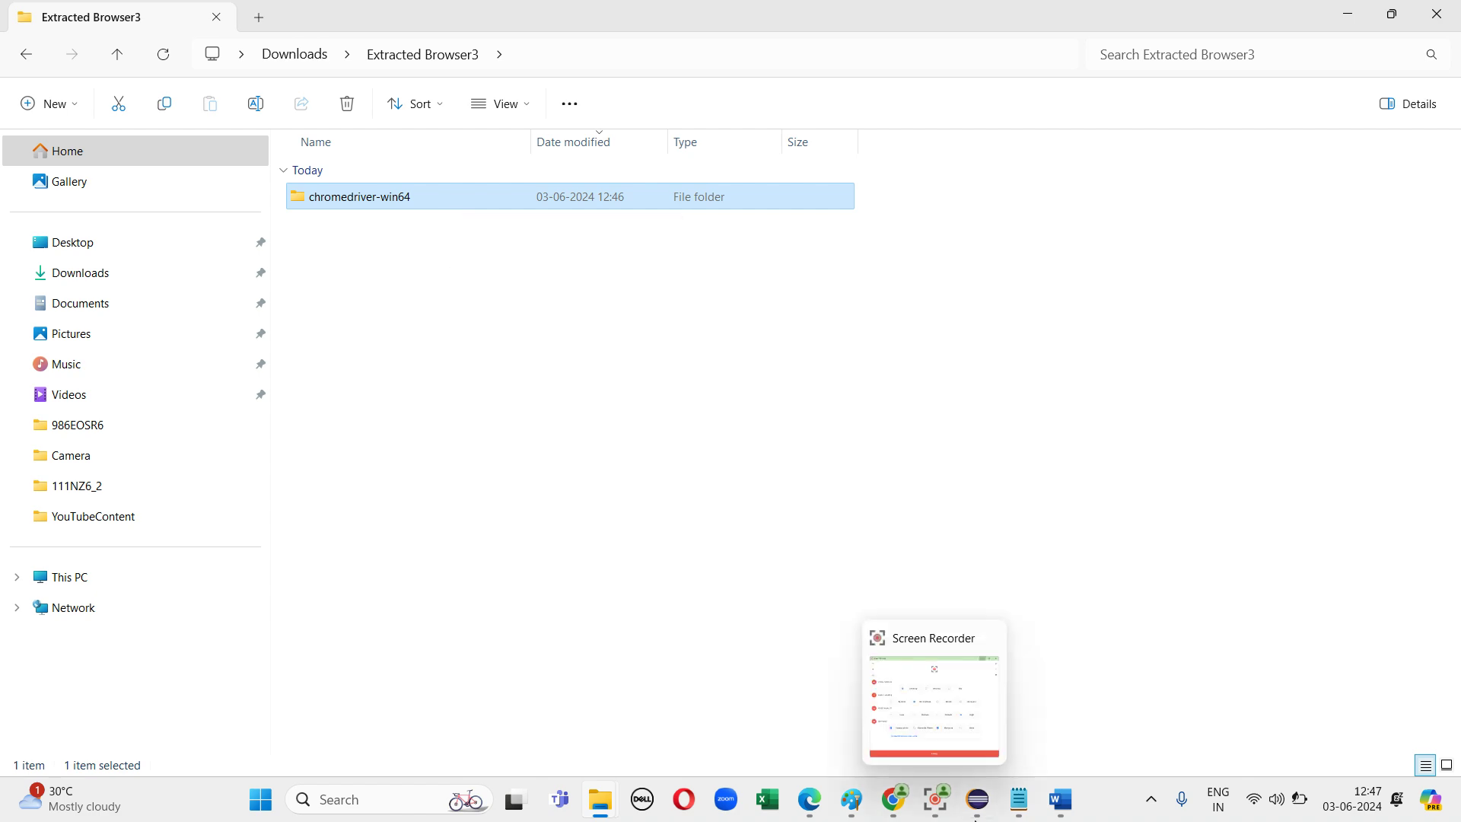
click(977, 798)
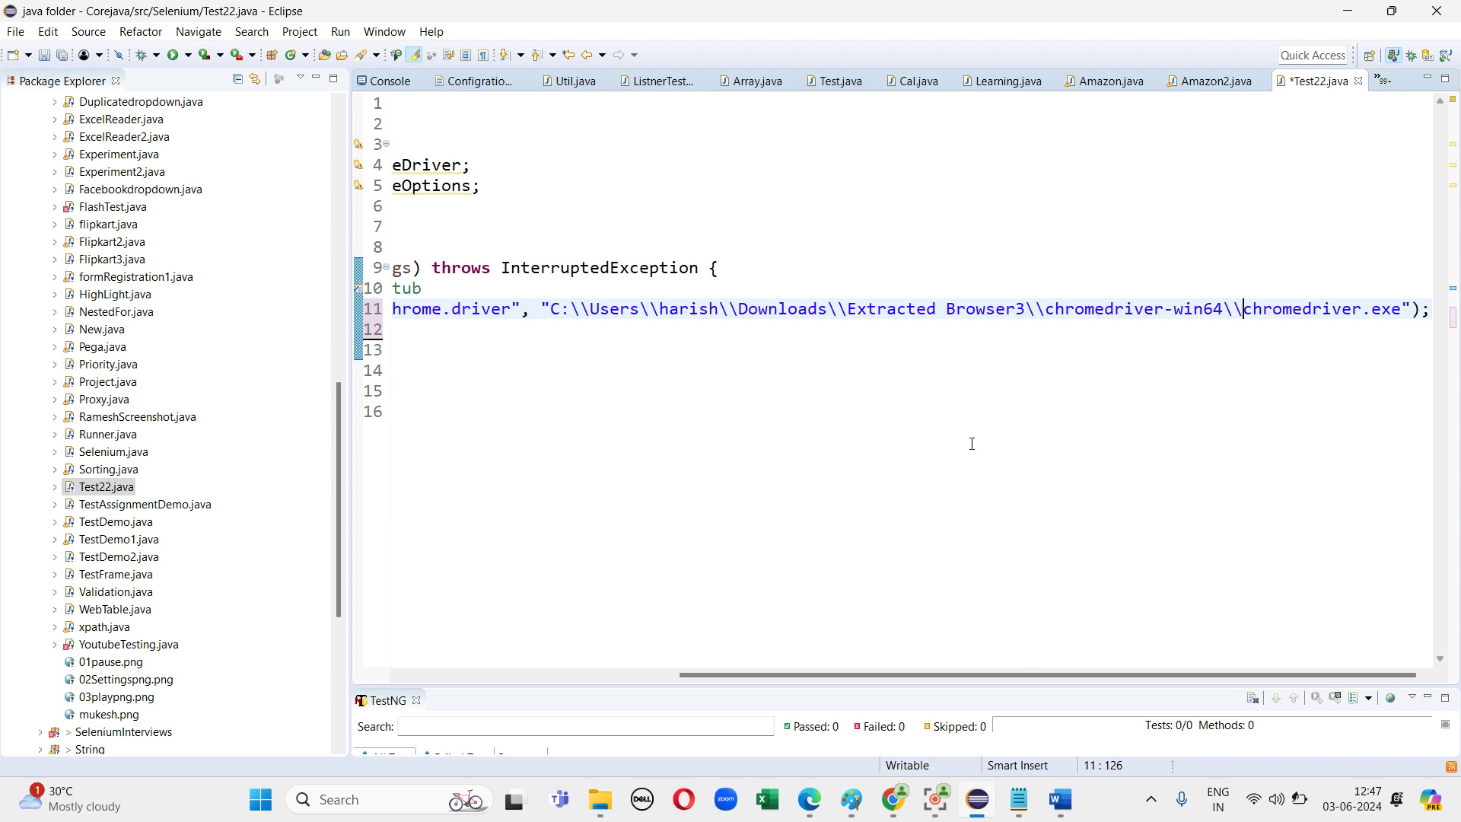
click(545, 675)
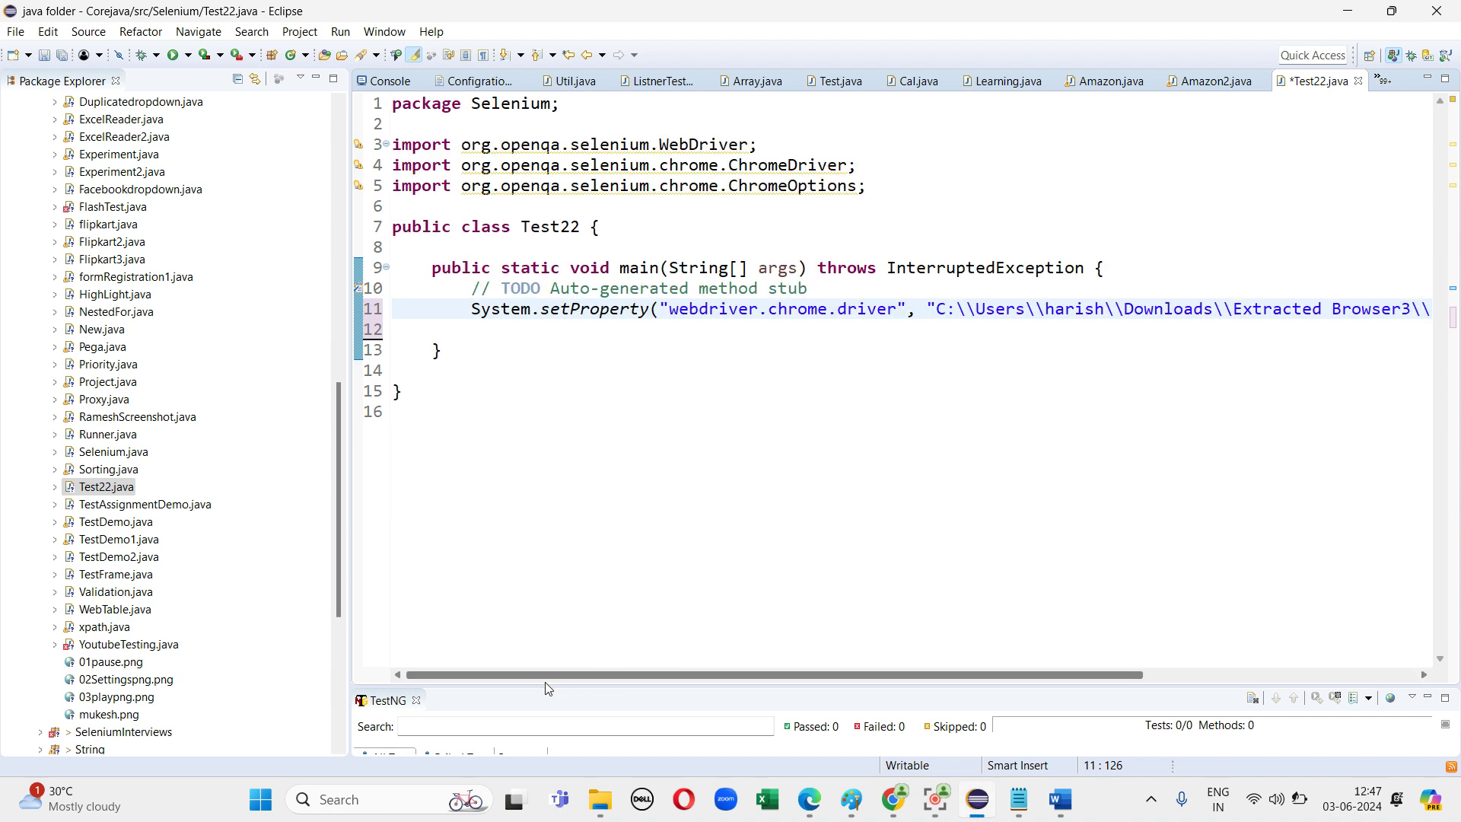
click(1360, 675)
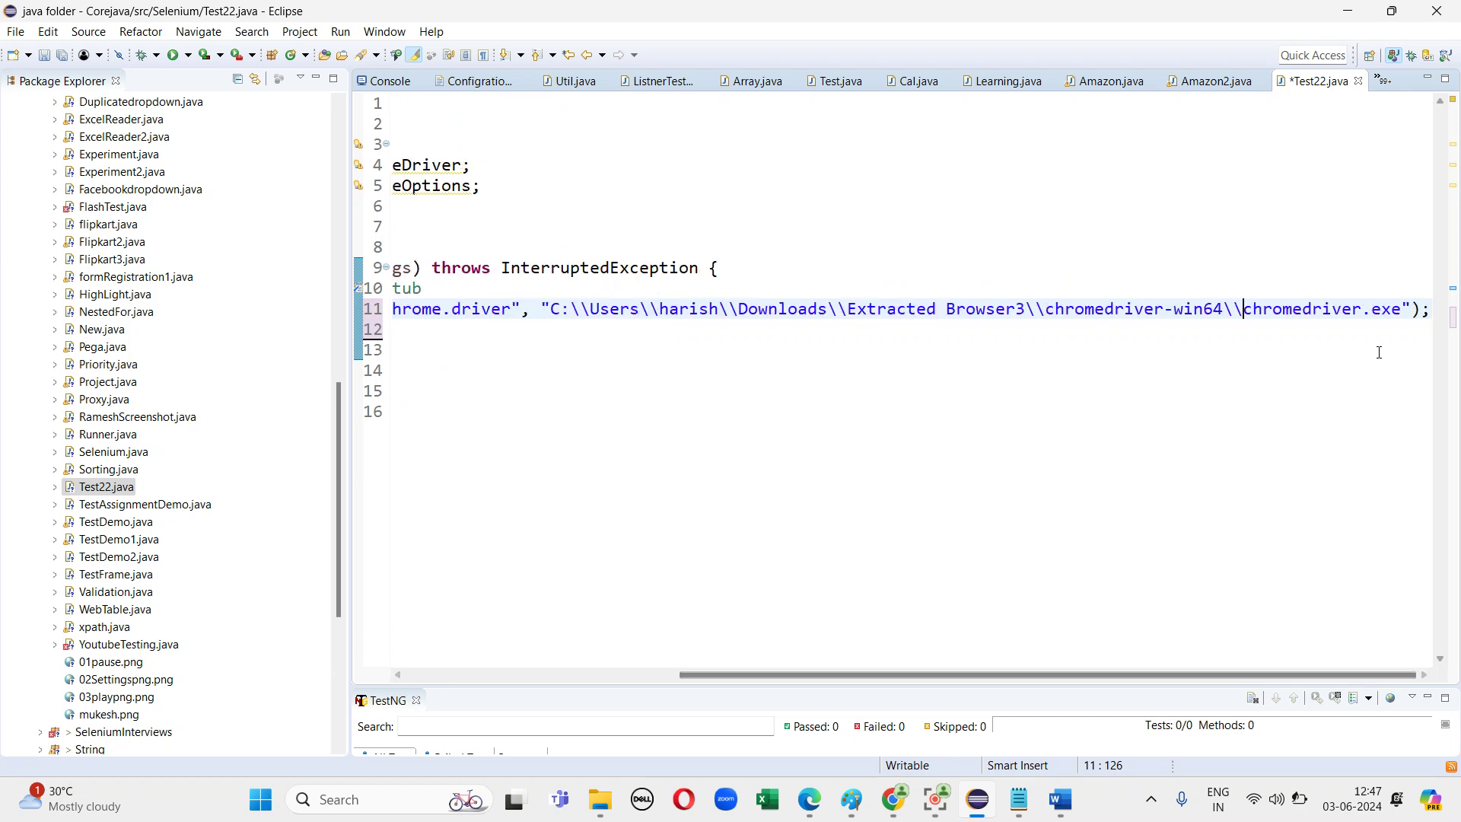
Switch to the Chrome for Testing availability page in Chrome and copy the win64 chrome download URL for version 125.0.6422.141
mouse_move(893, 798)
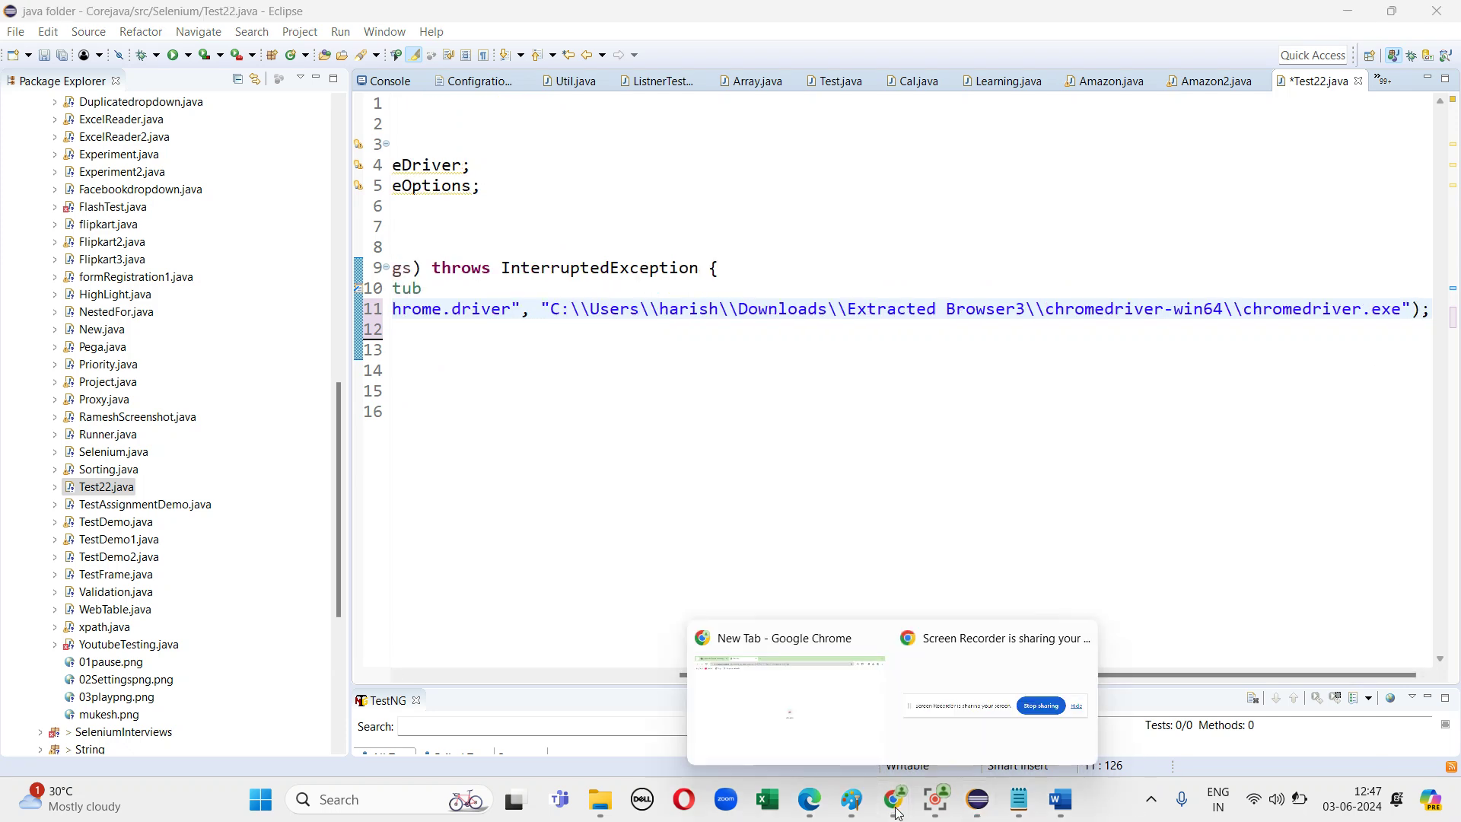
click(849, 728)
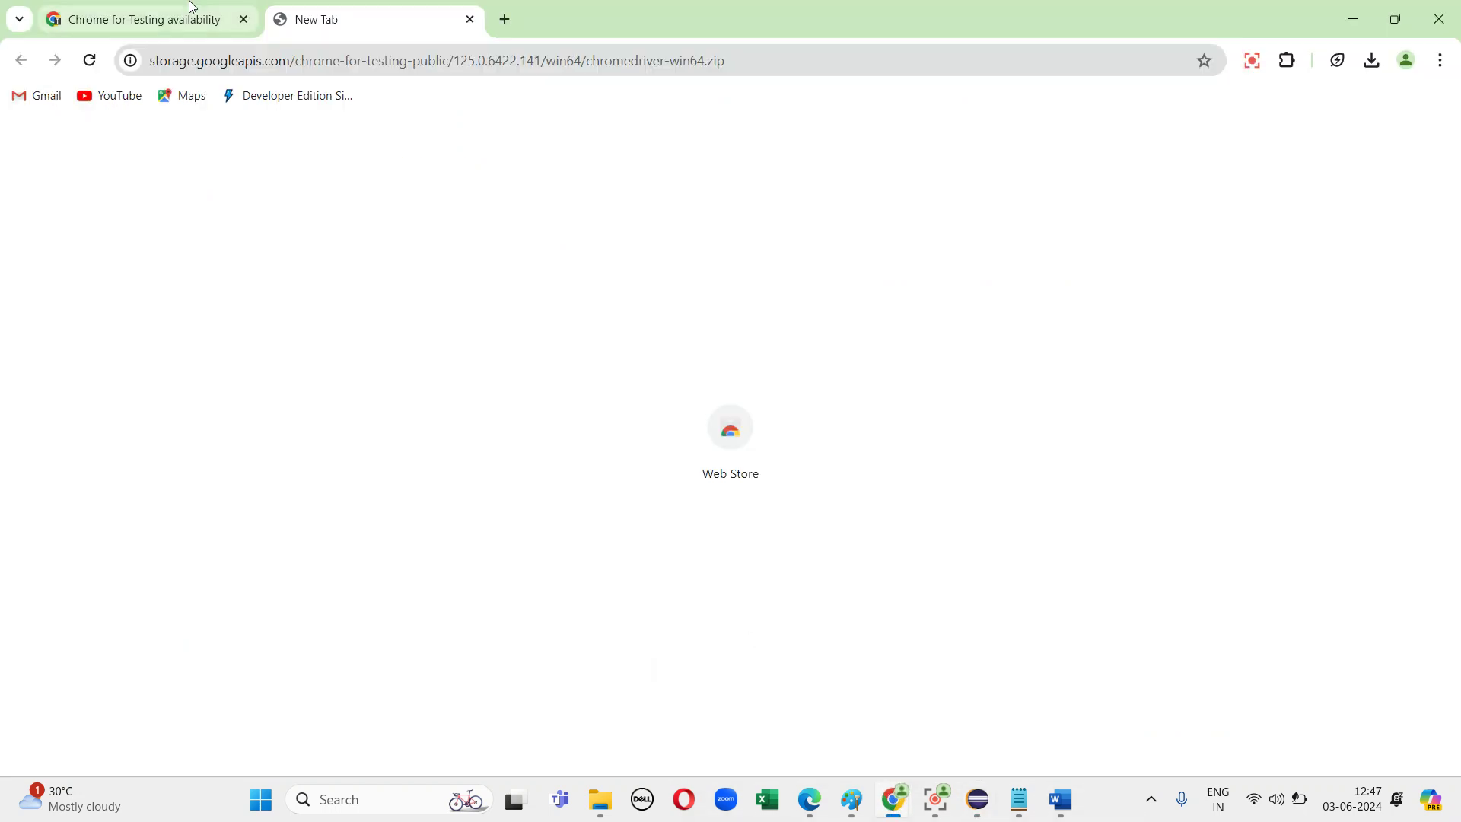
click(191, 10)
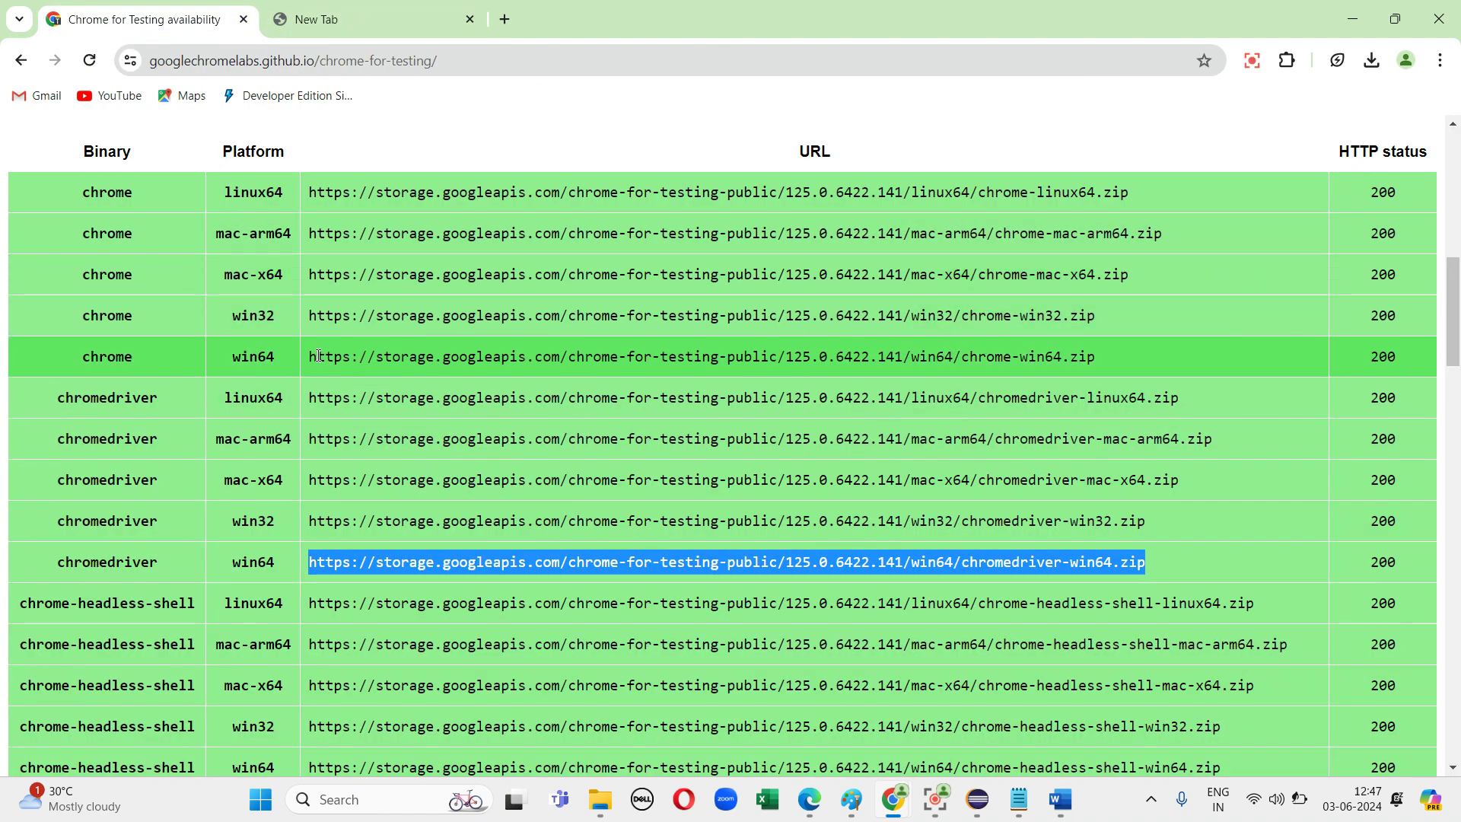
drag(318, 356, 984, 371)
drag(1107, 363, 1110, 363)
triple_click(1111, 362)
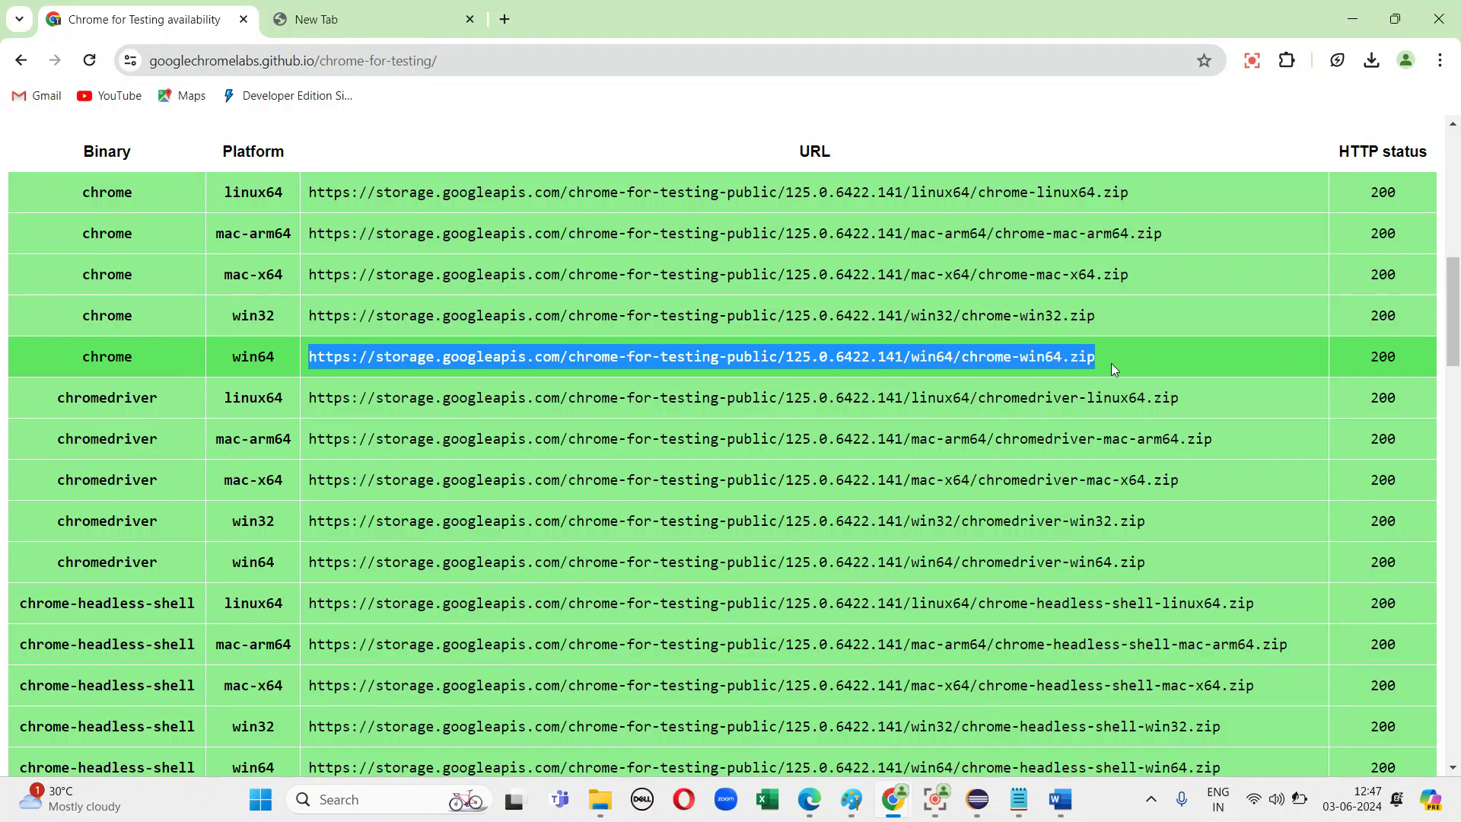
right_click(1068, 366)
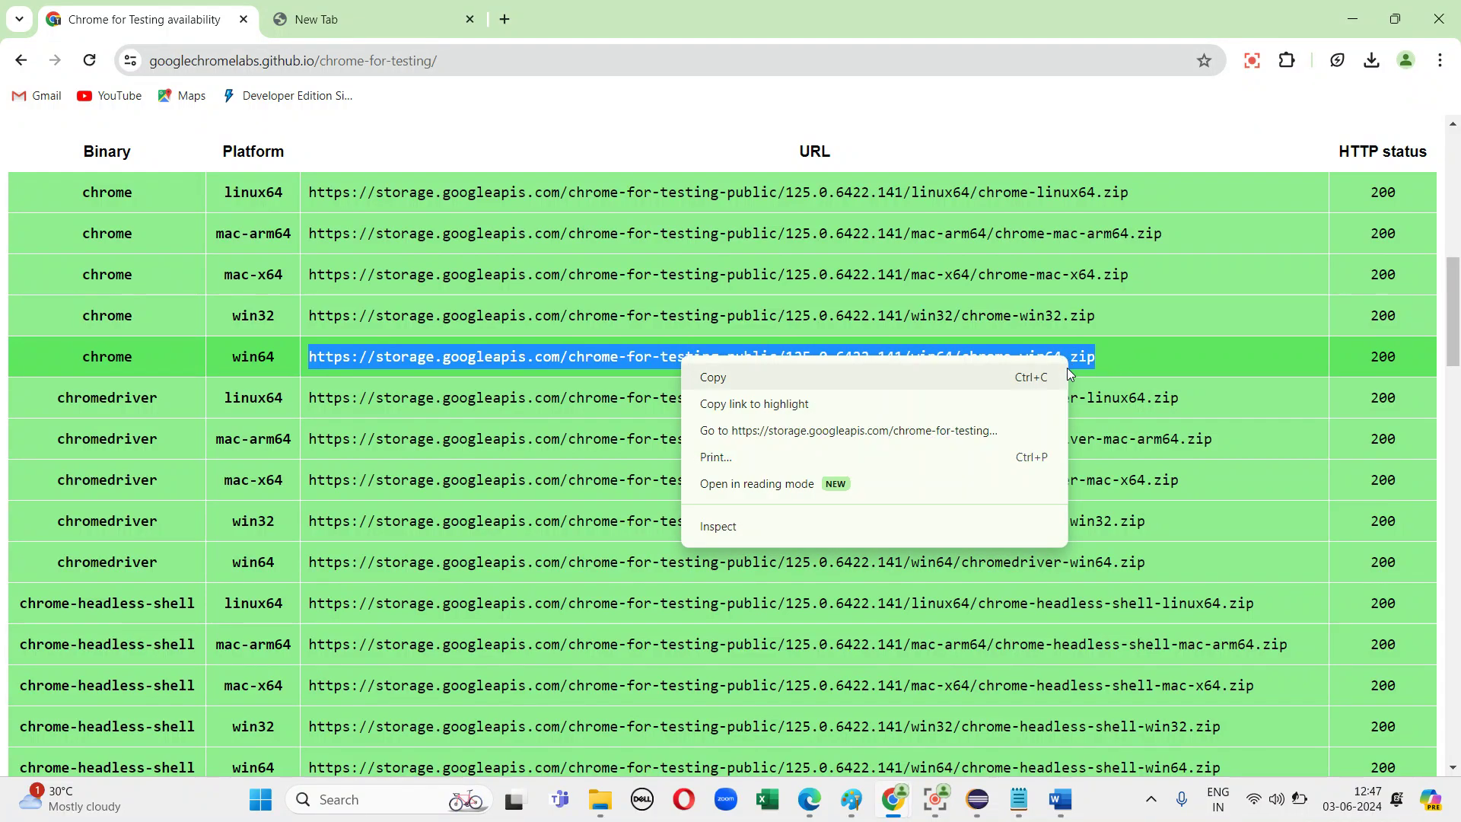
click(969, 373)
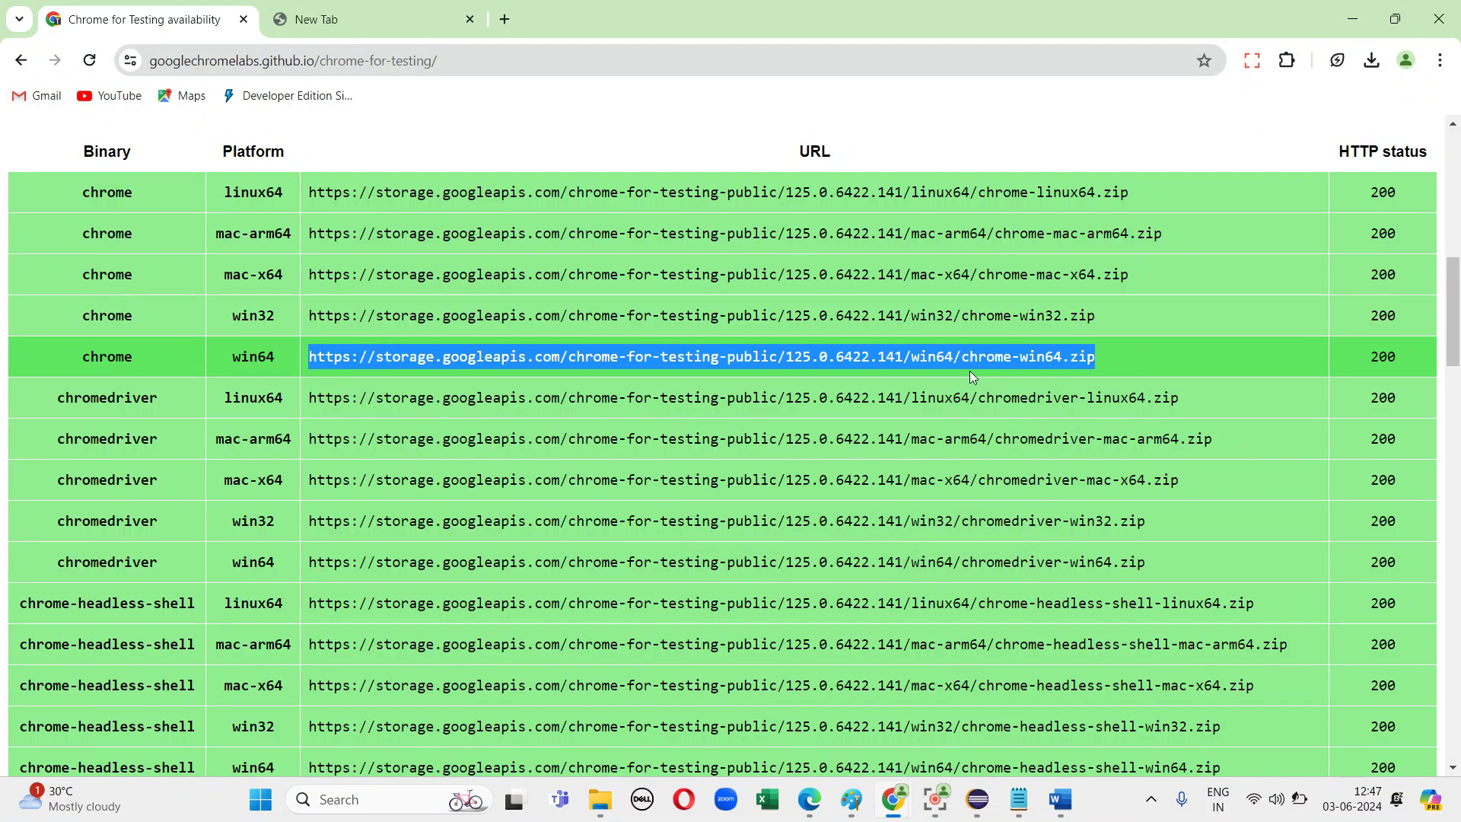
Download the chrome-win64 zip by loading the copied URL in a new browser tab
click(377, 7)
click(505, 25)
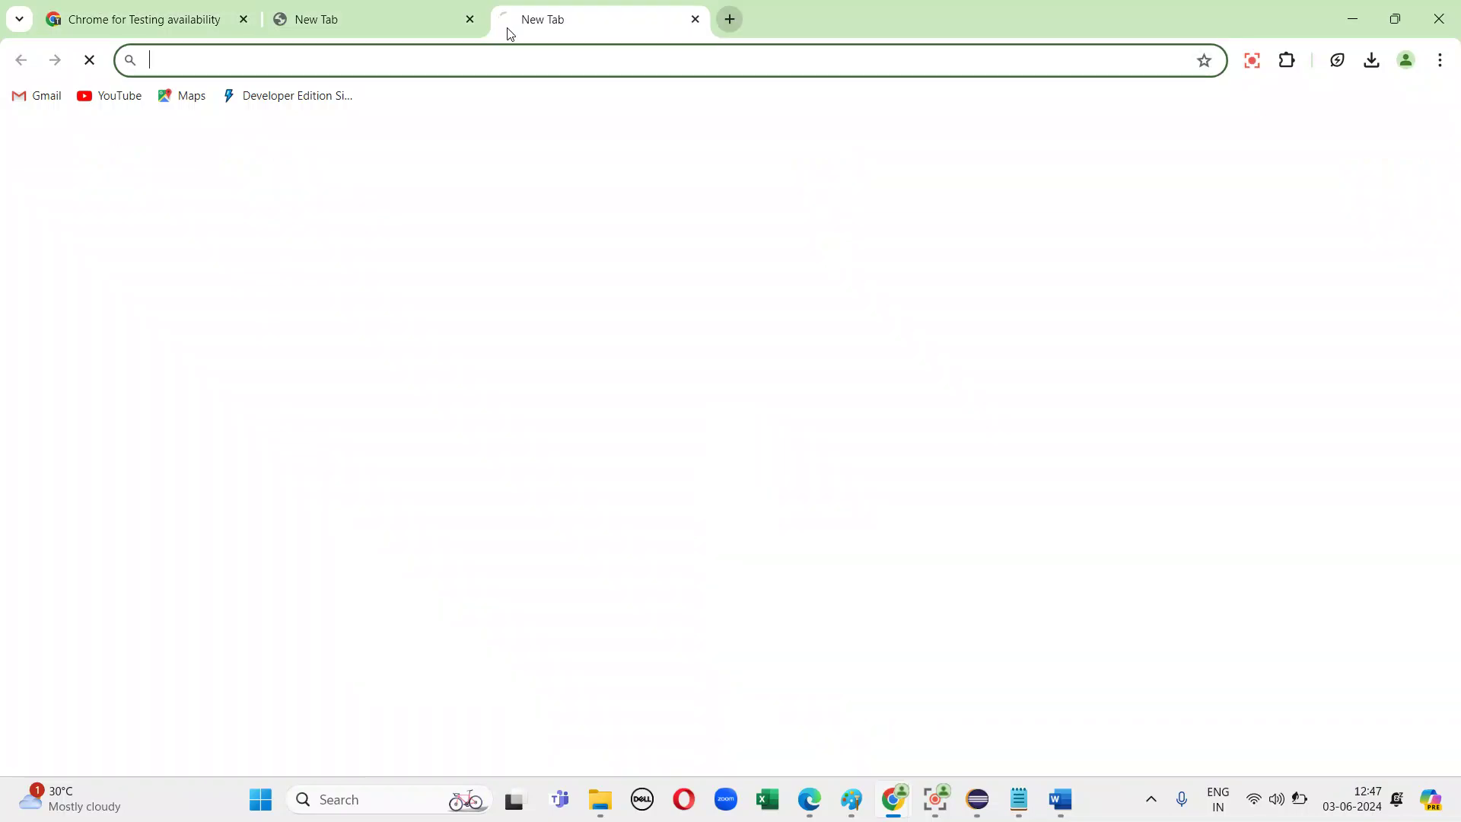
key(ctrl+v)
key(Return)
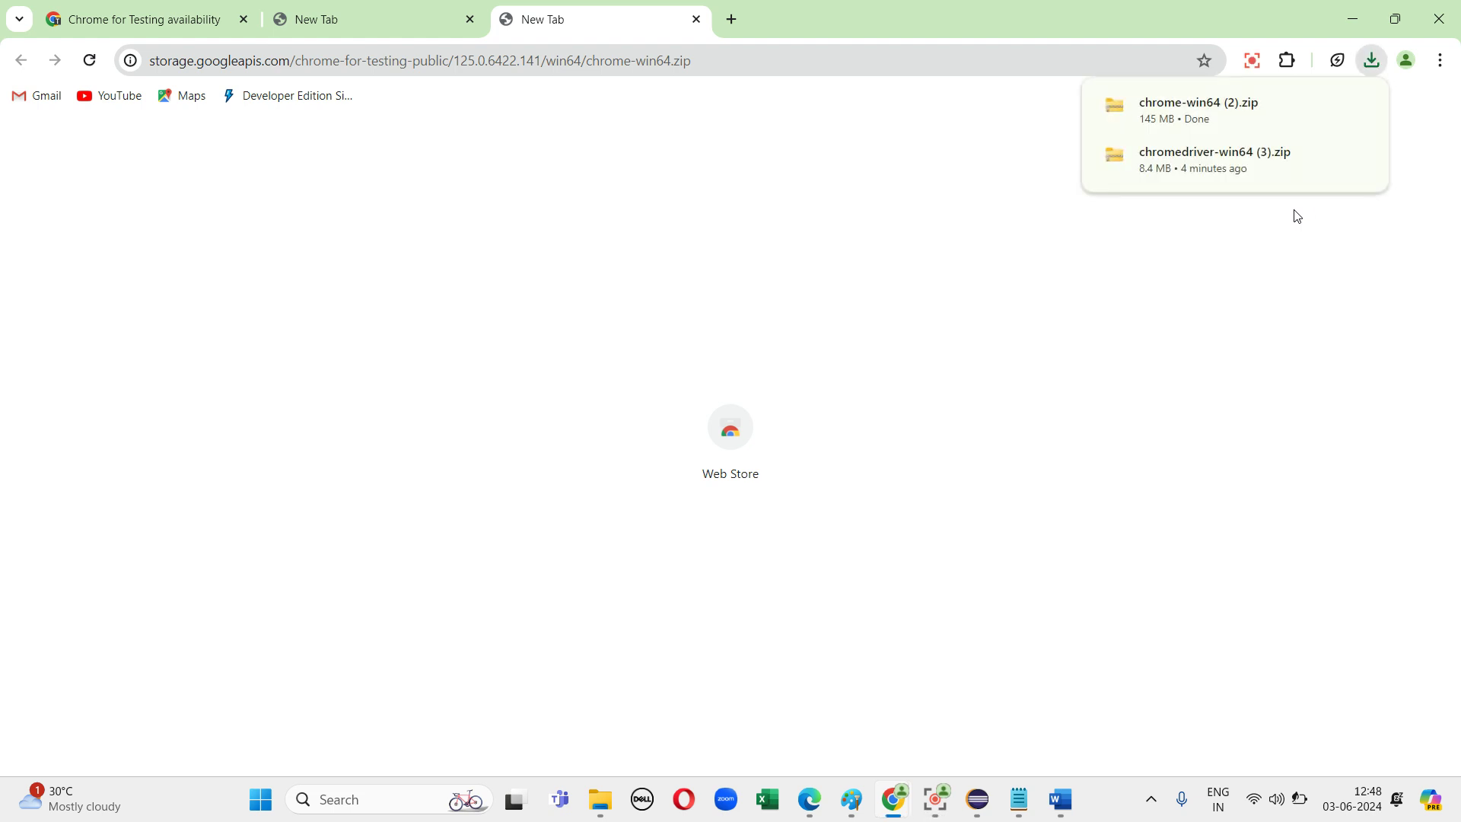
Open the downloaded chrome-win64 (2).zip and look through the files in its chrome-win64 folder
click(1191, 120)
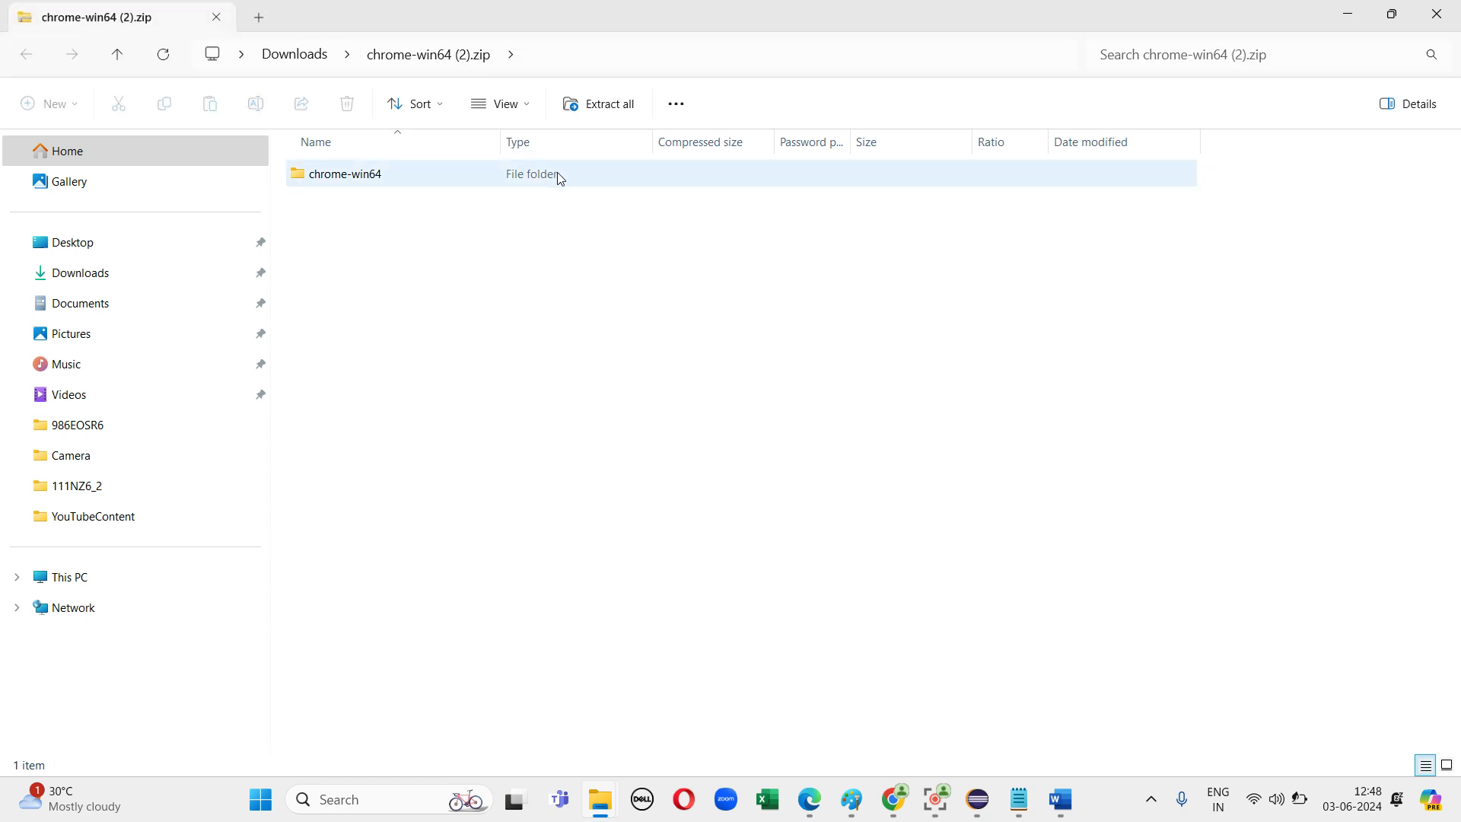
double_click(559, 177)
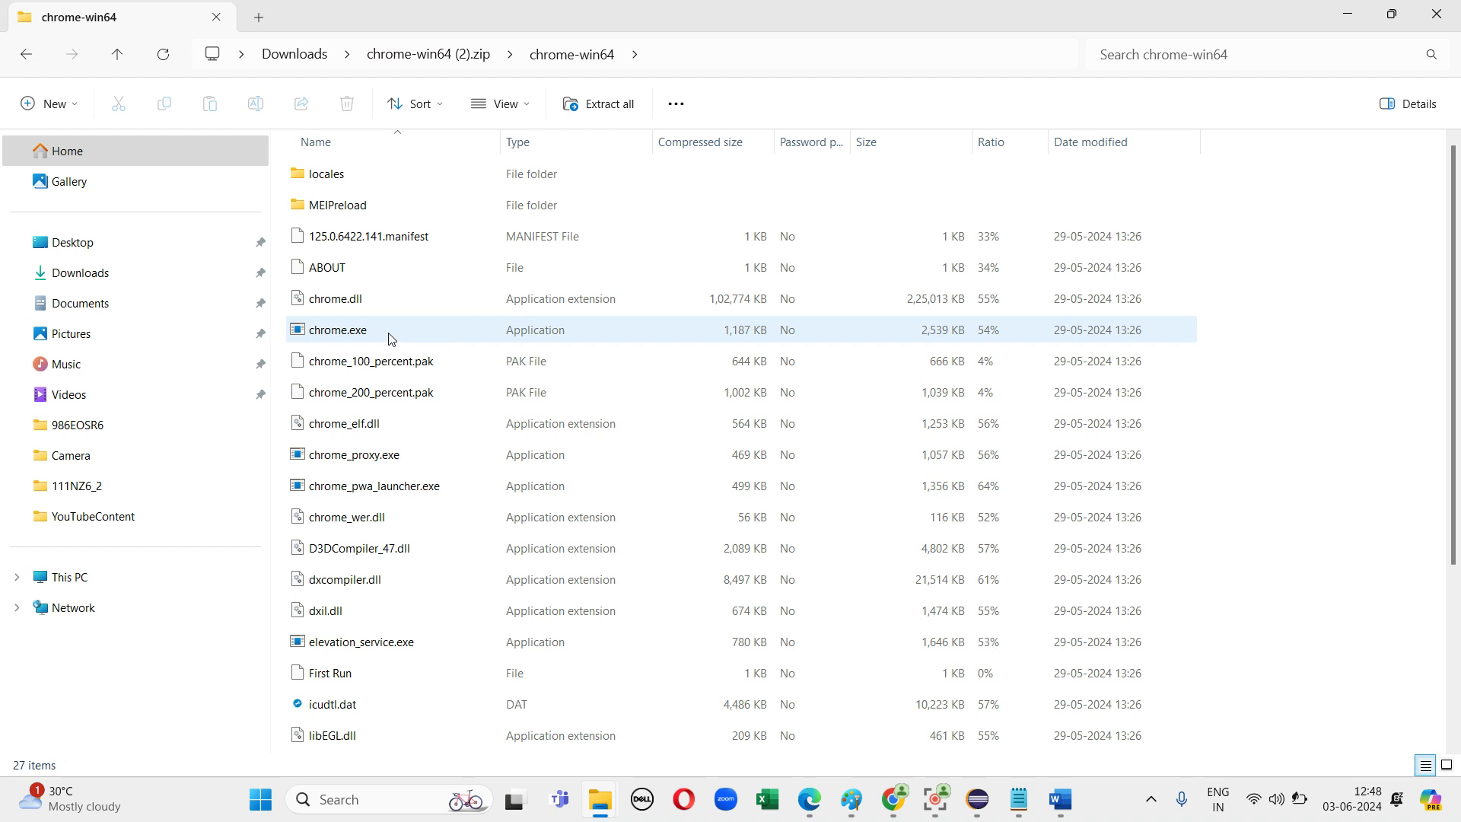
double_click(396, 457)
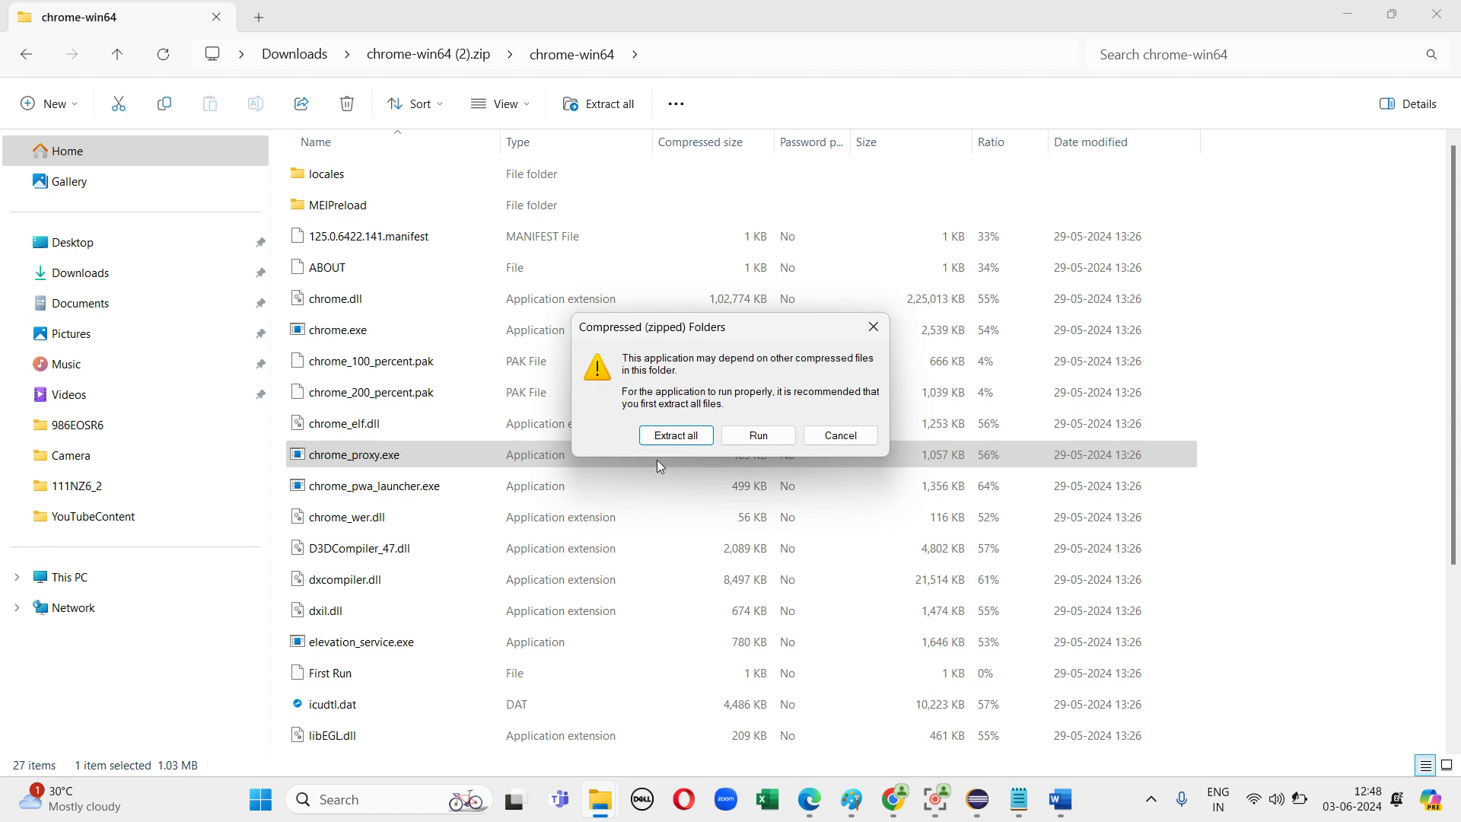
click(881, 326)
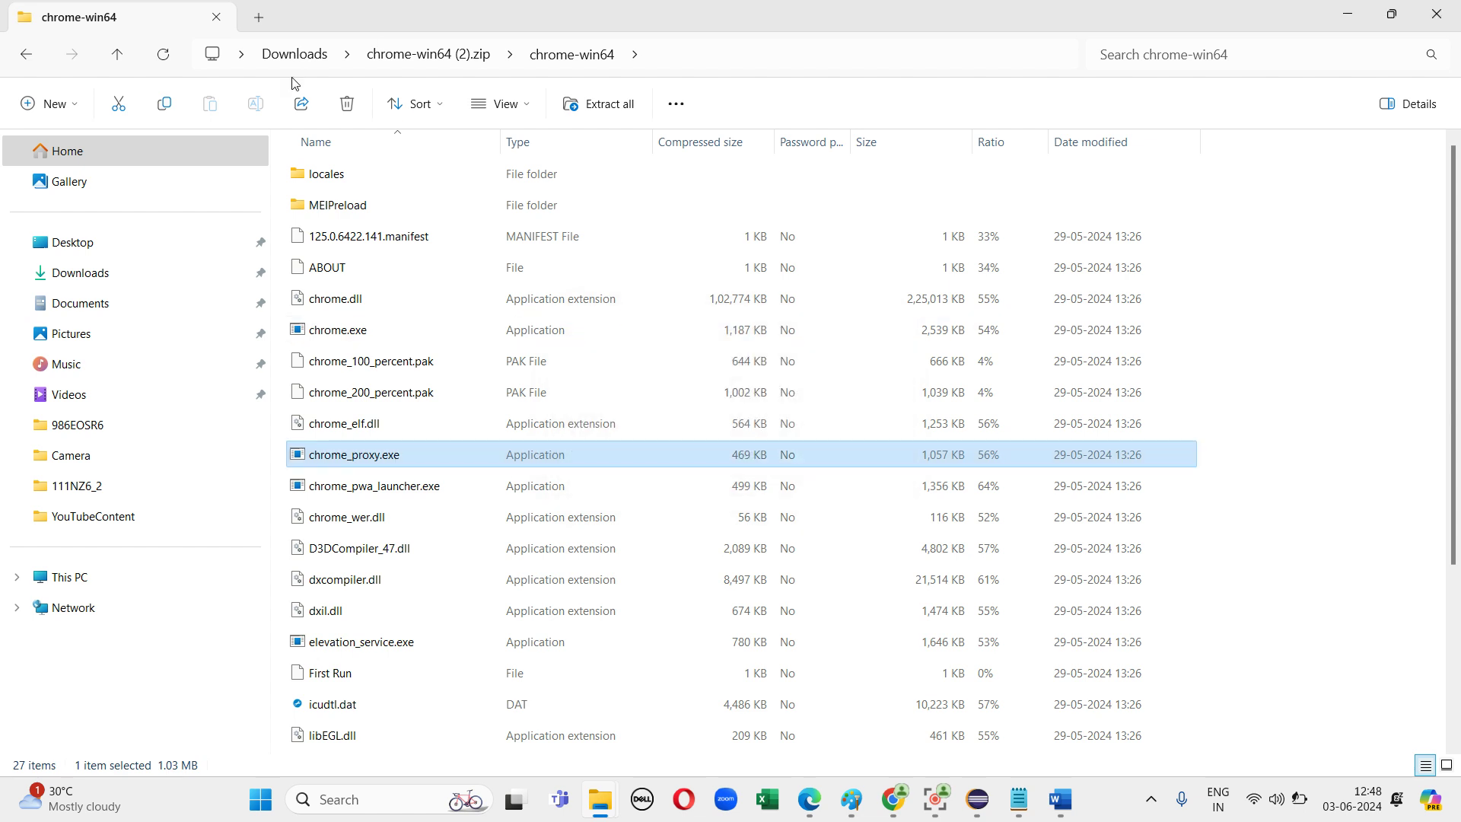
click(29, 54)
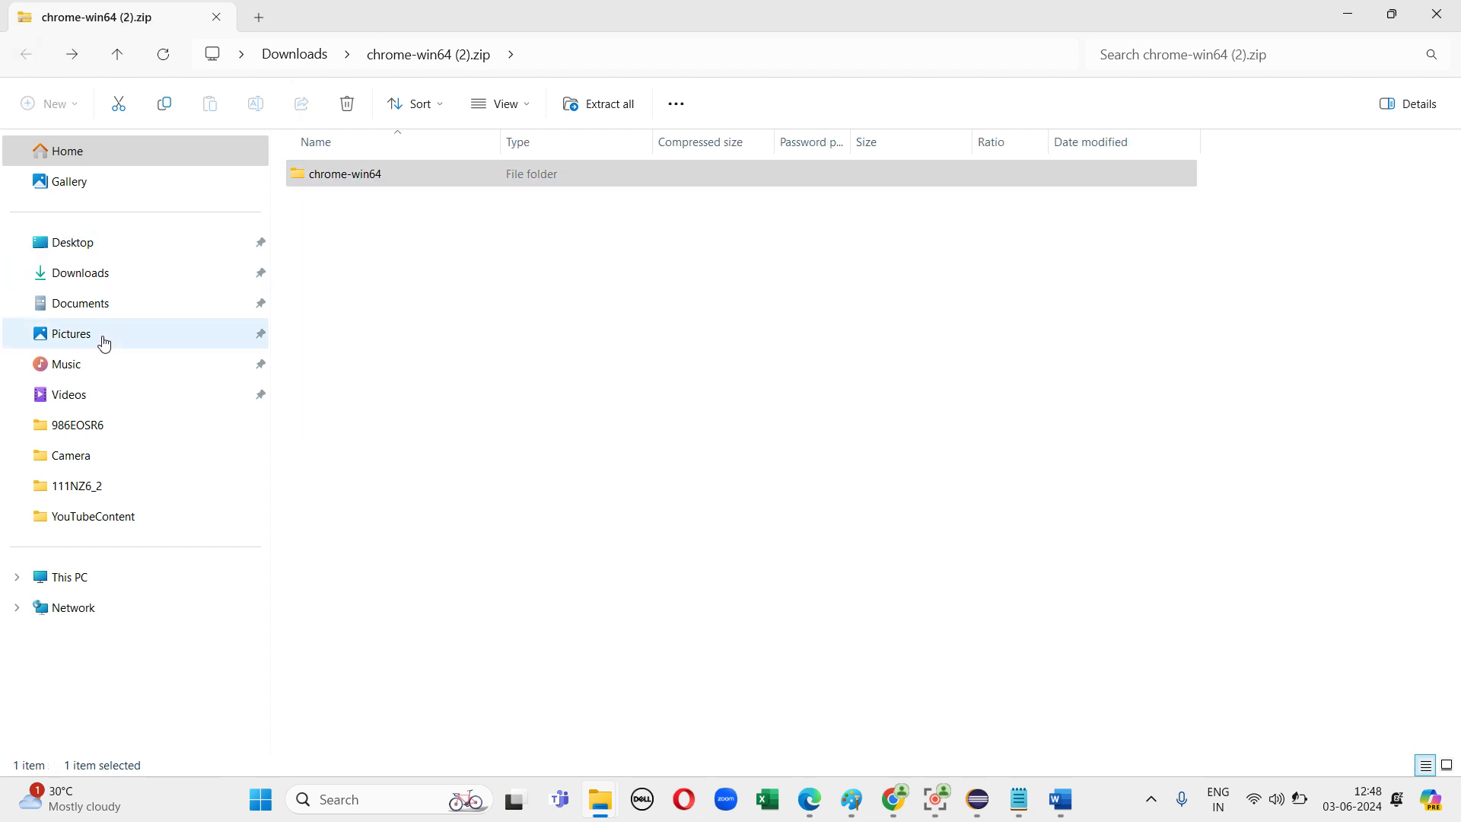
Create a new folder named Chromebrowser3.automation in Downloads
click(101, 286)
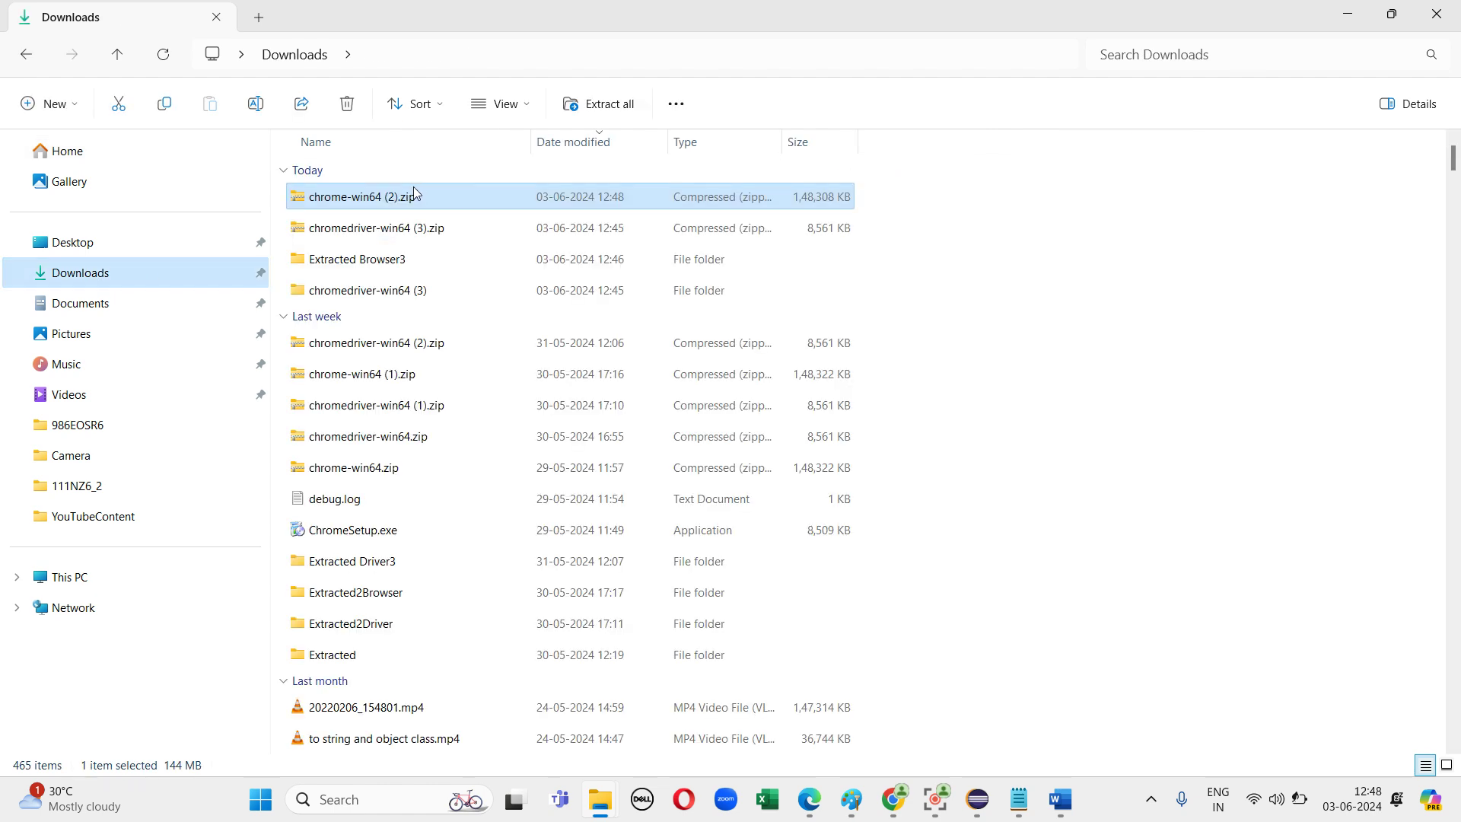
right_click(415, 197)
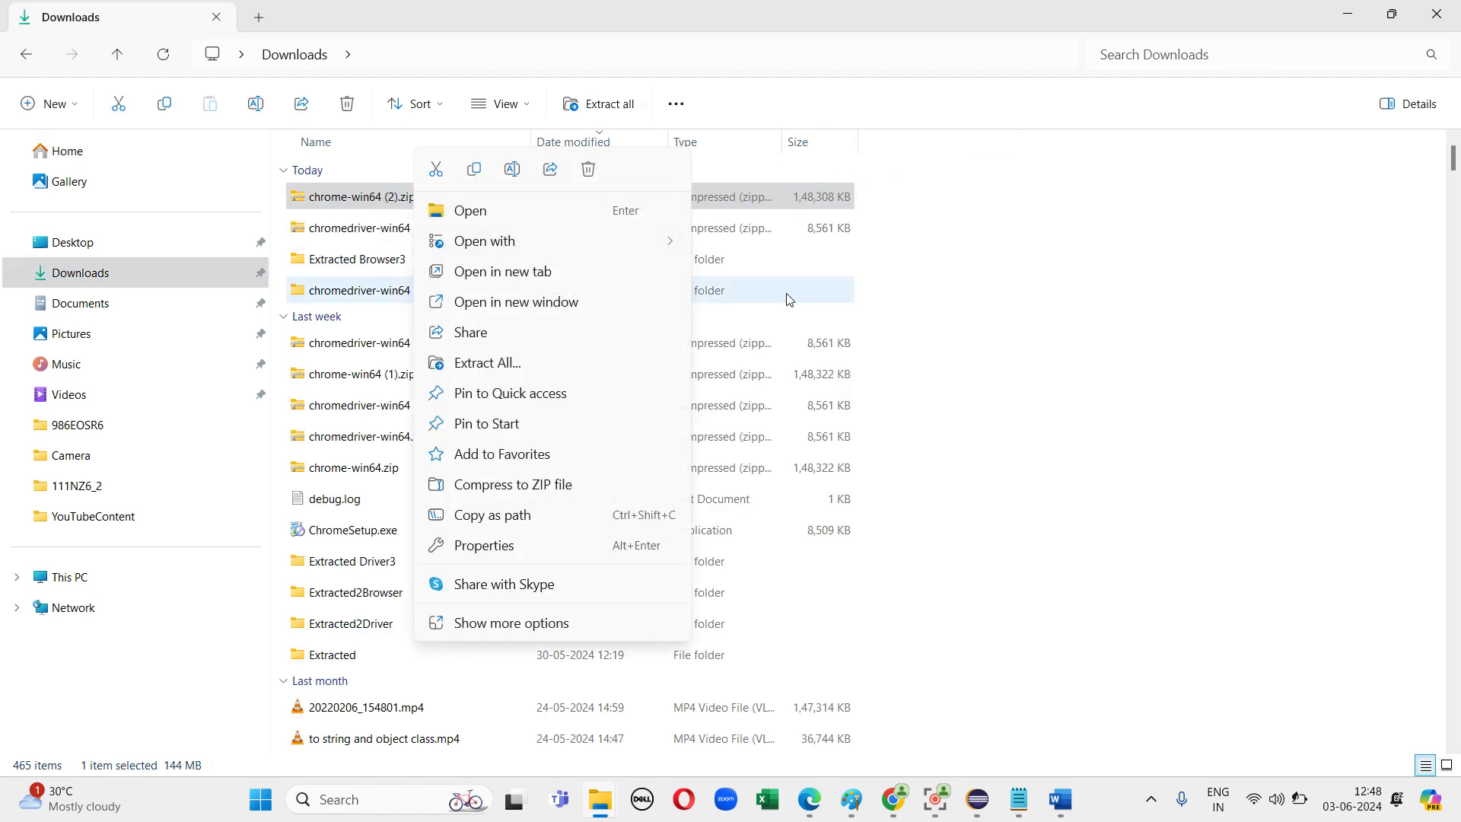
click(964, 302)
right_click(963, 301)
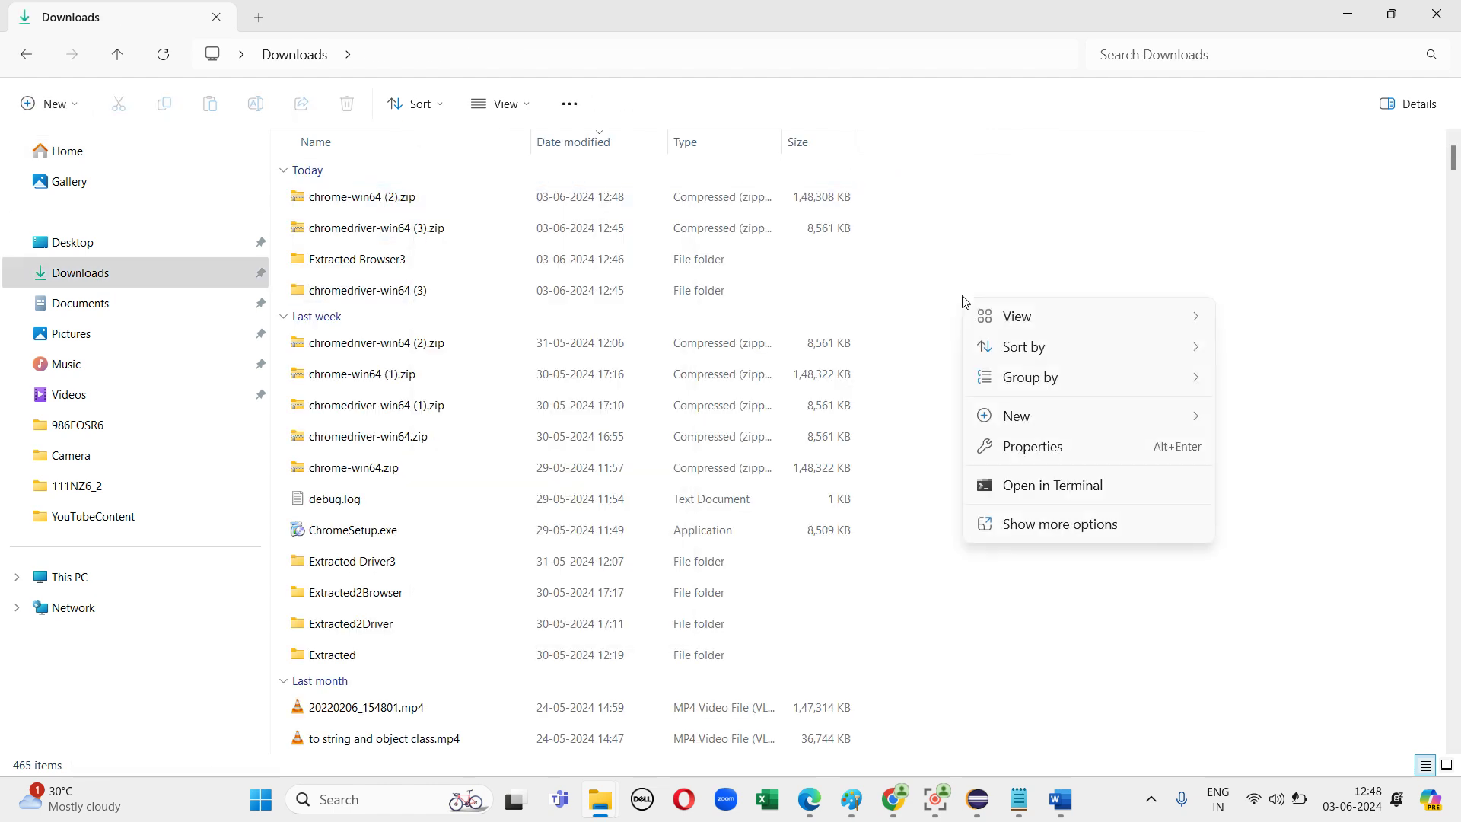
mouse_move(1184, 417)
click(917, 416)
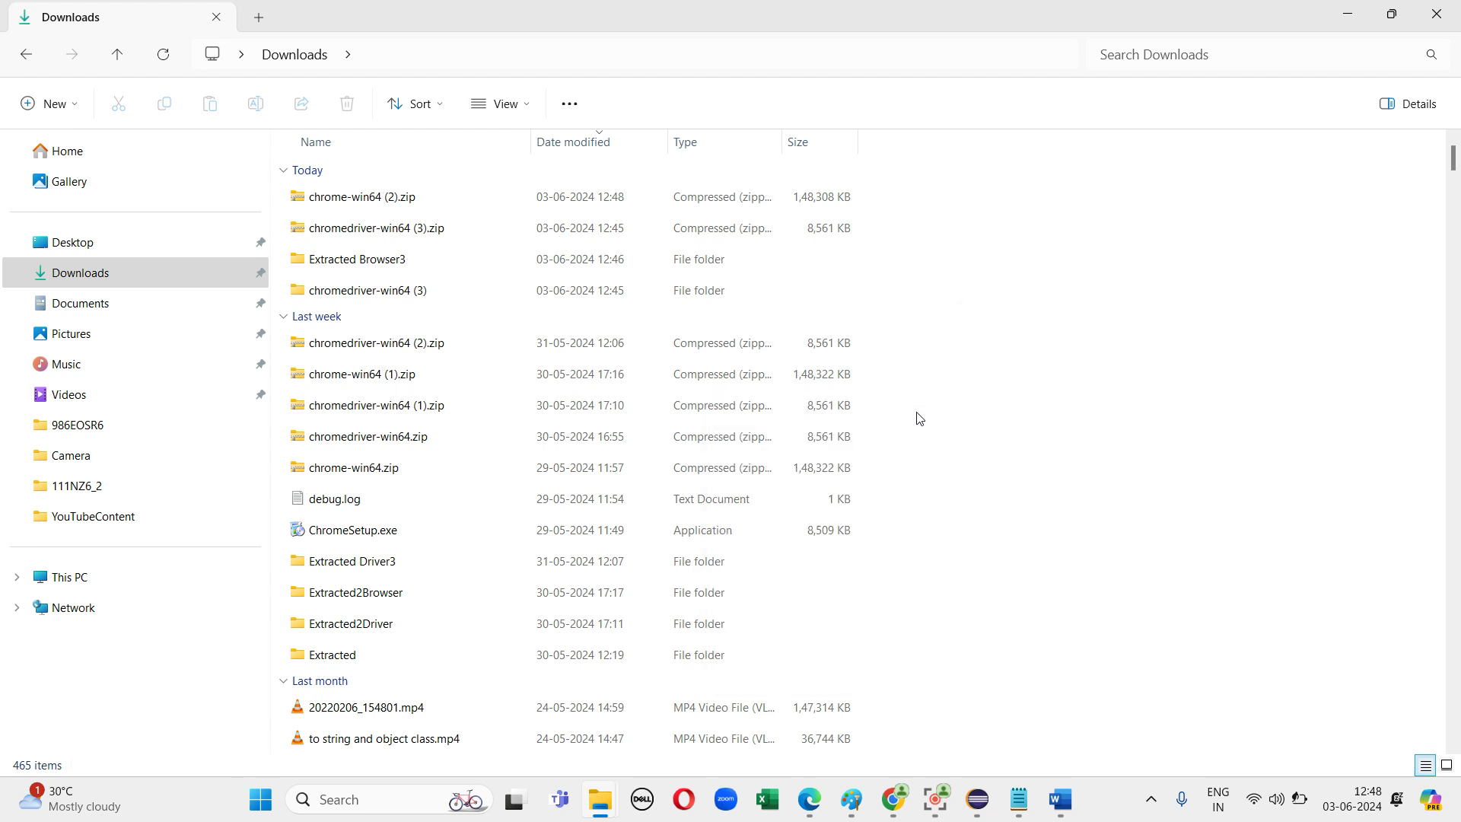
text(Chro)
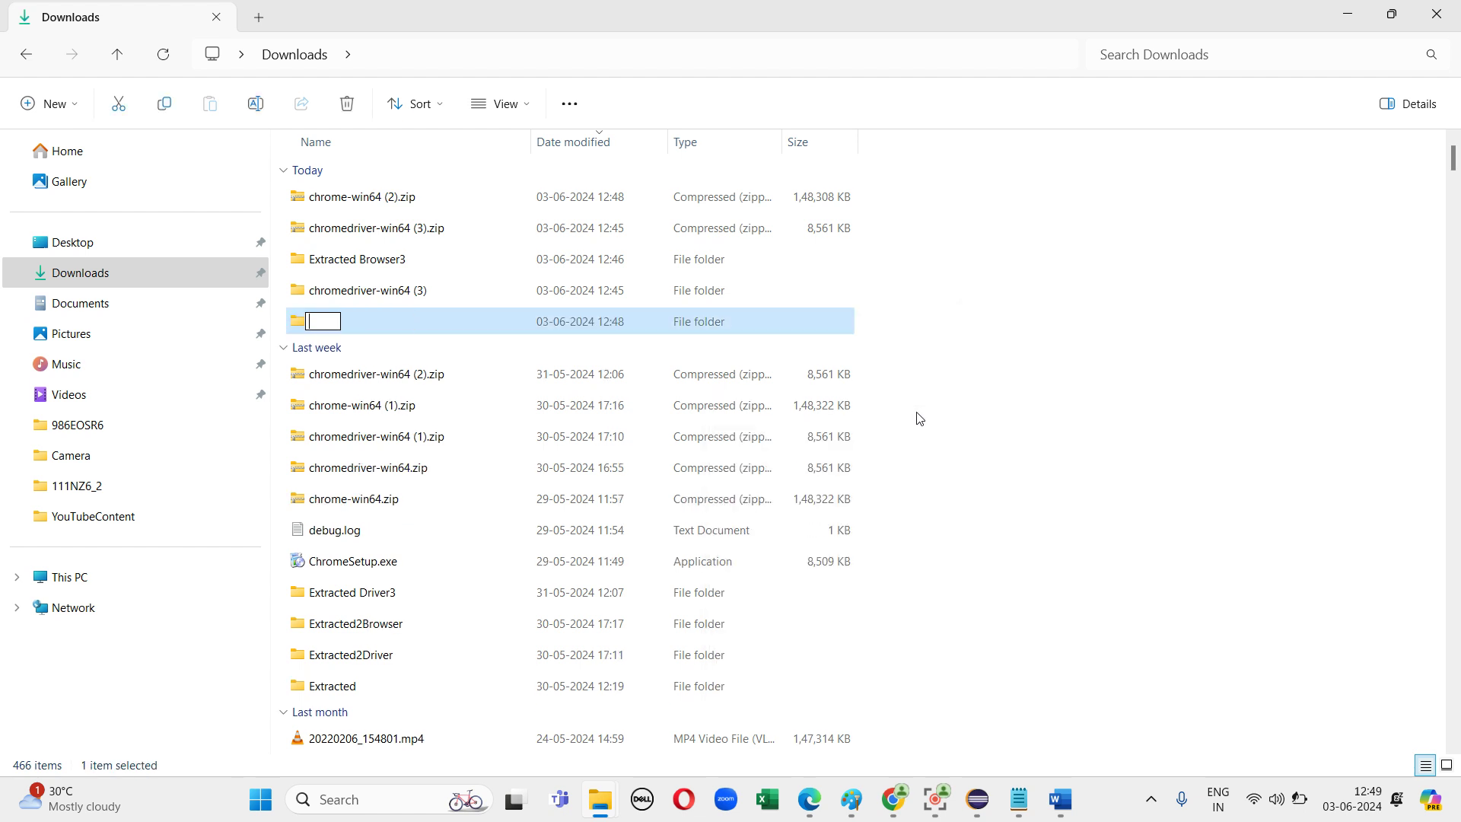
text(meb)
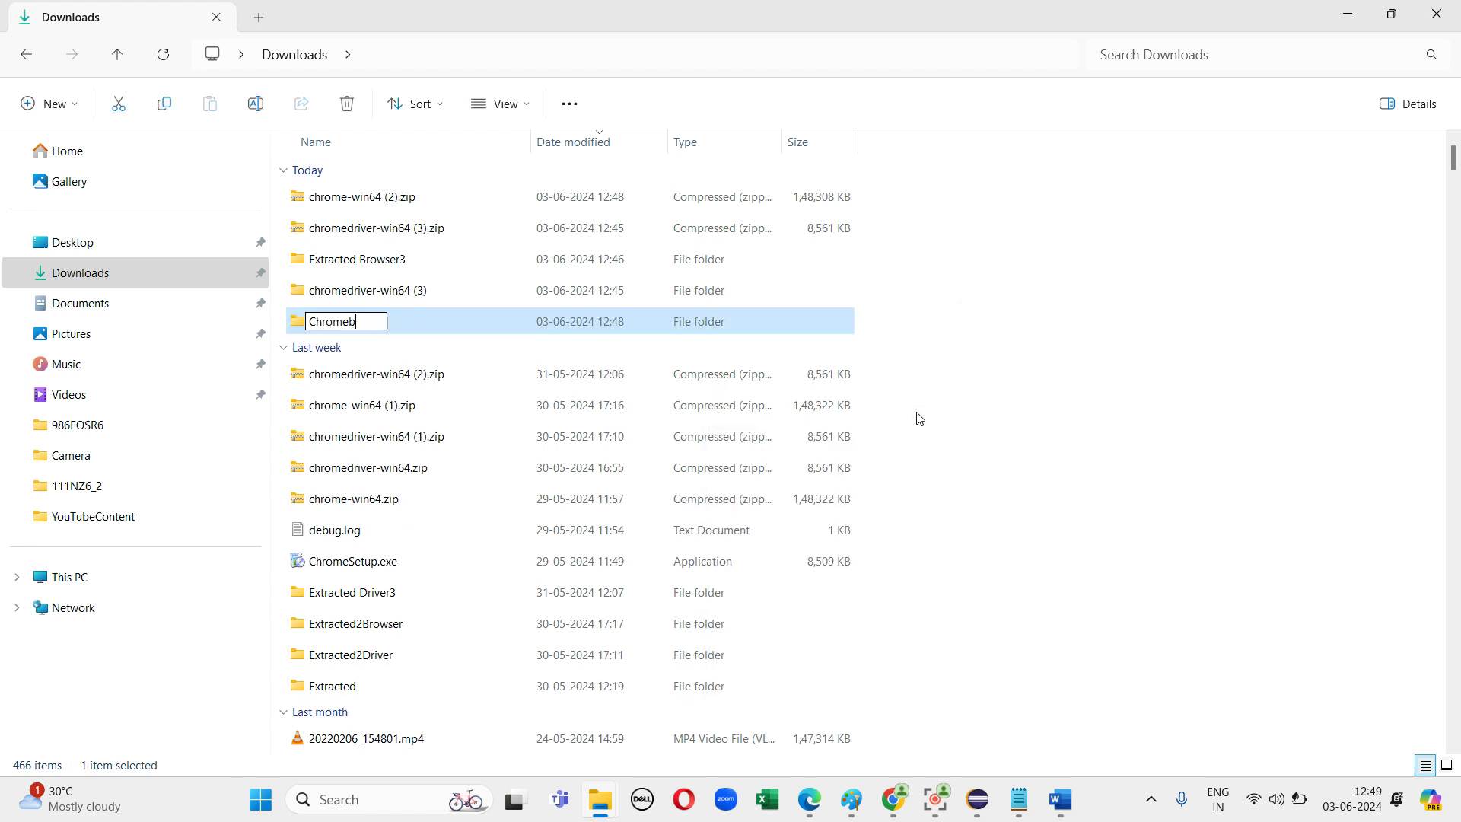
text(rowser3.automat)
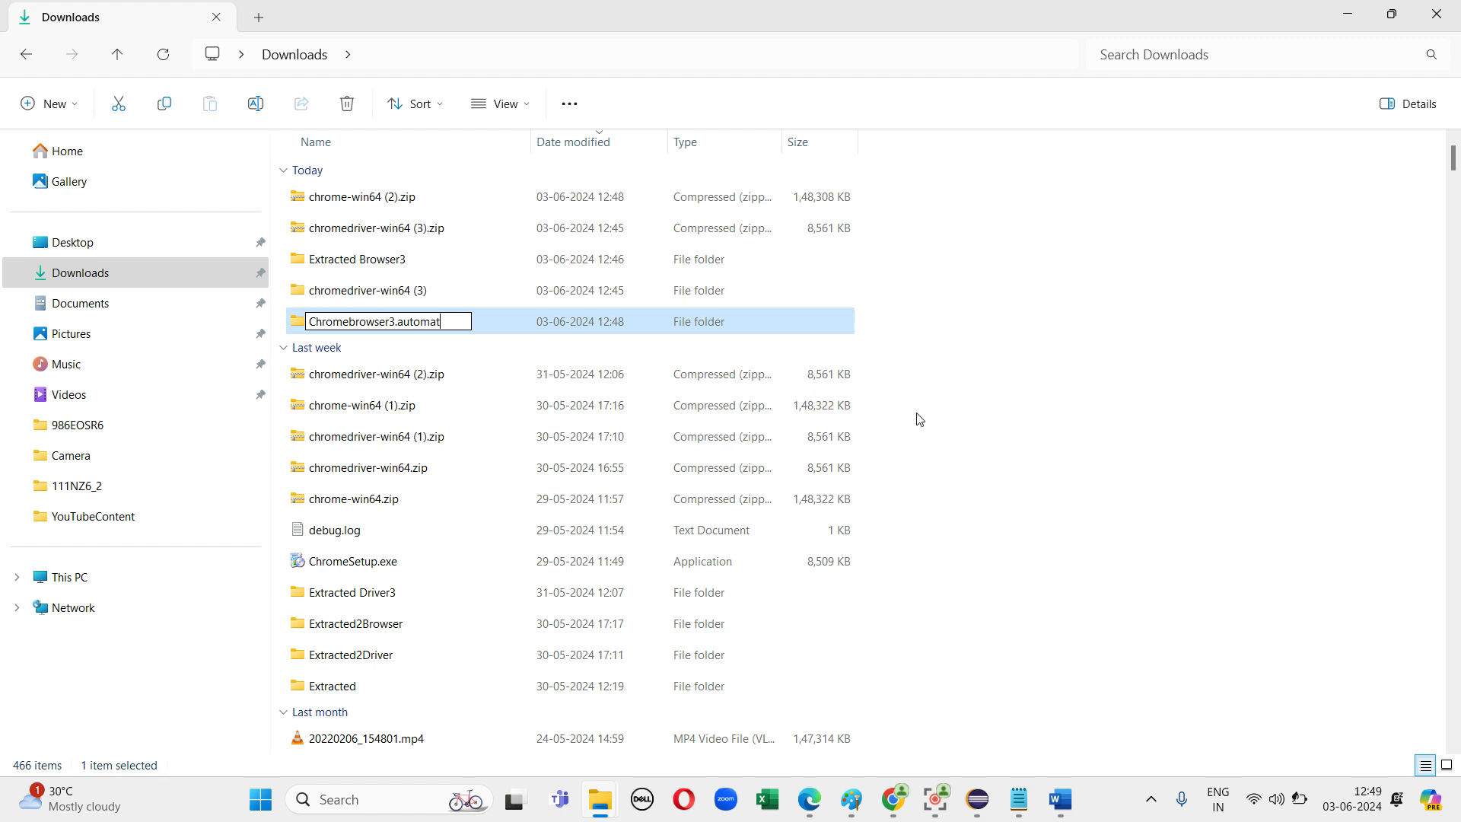
text(ion)
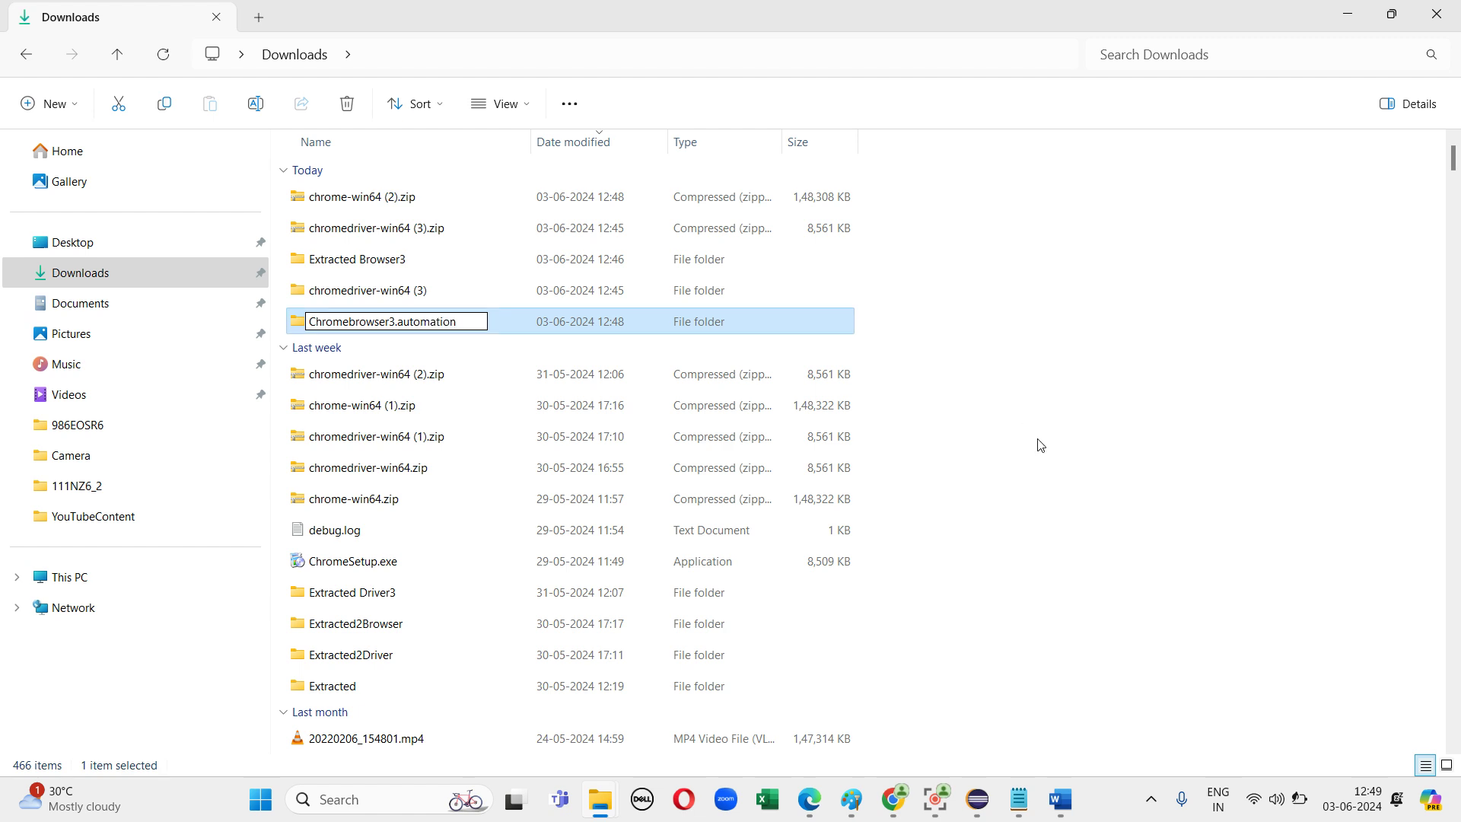
click(1041, 445)
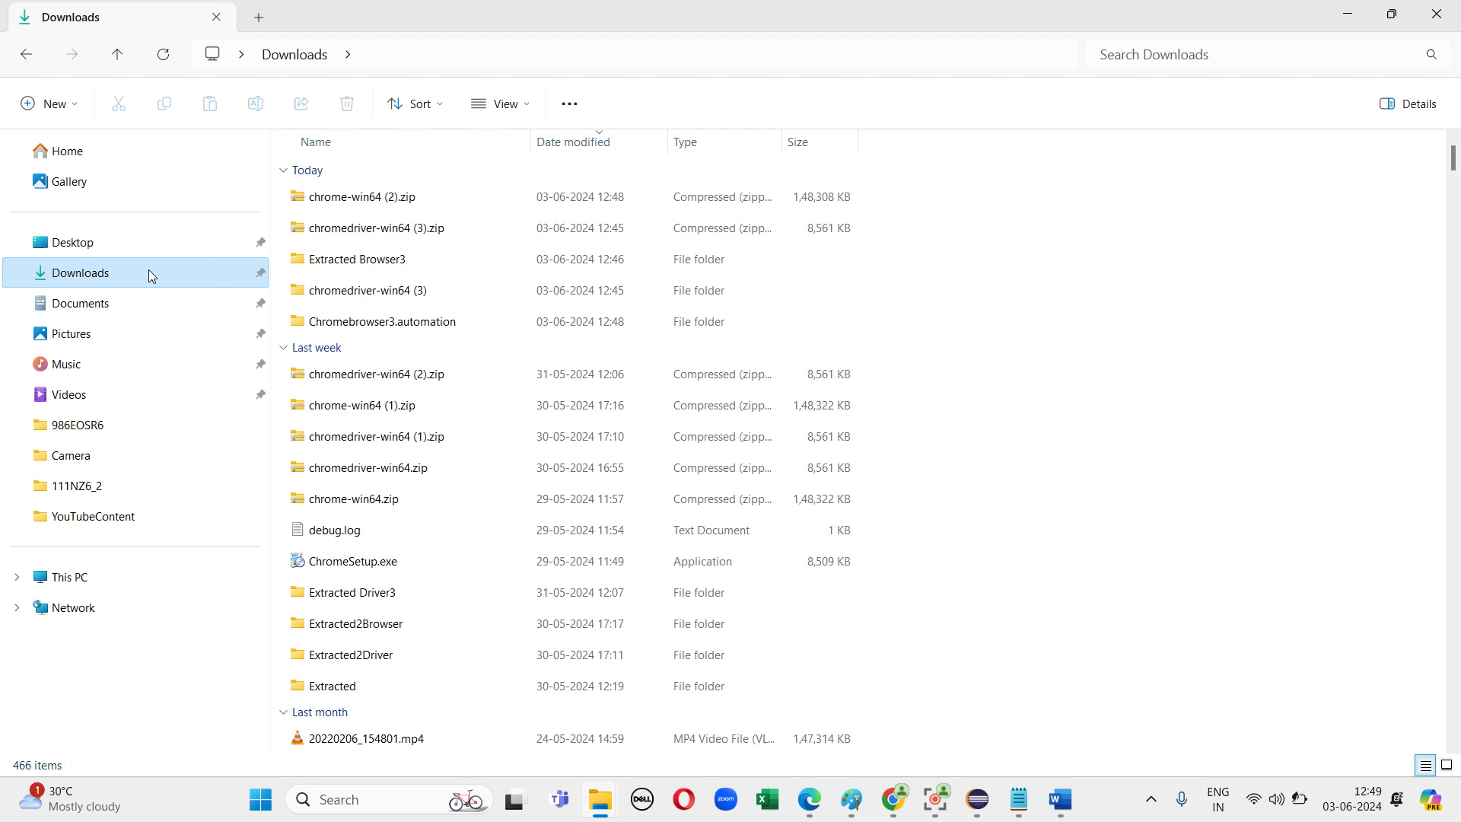
Try to extract chrome-win64 (2).zip to its default folder in Downloads, and stop the copying in progress
click(331, 197)
right_click(331, 198)
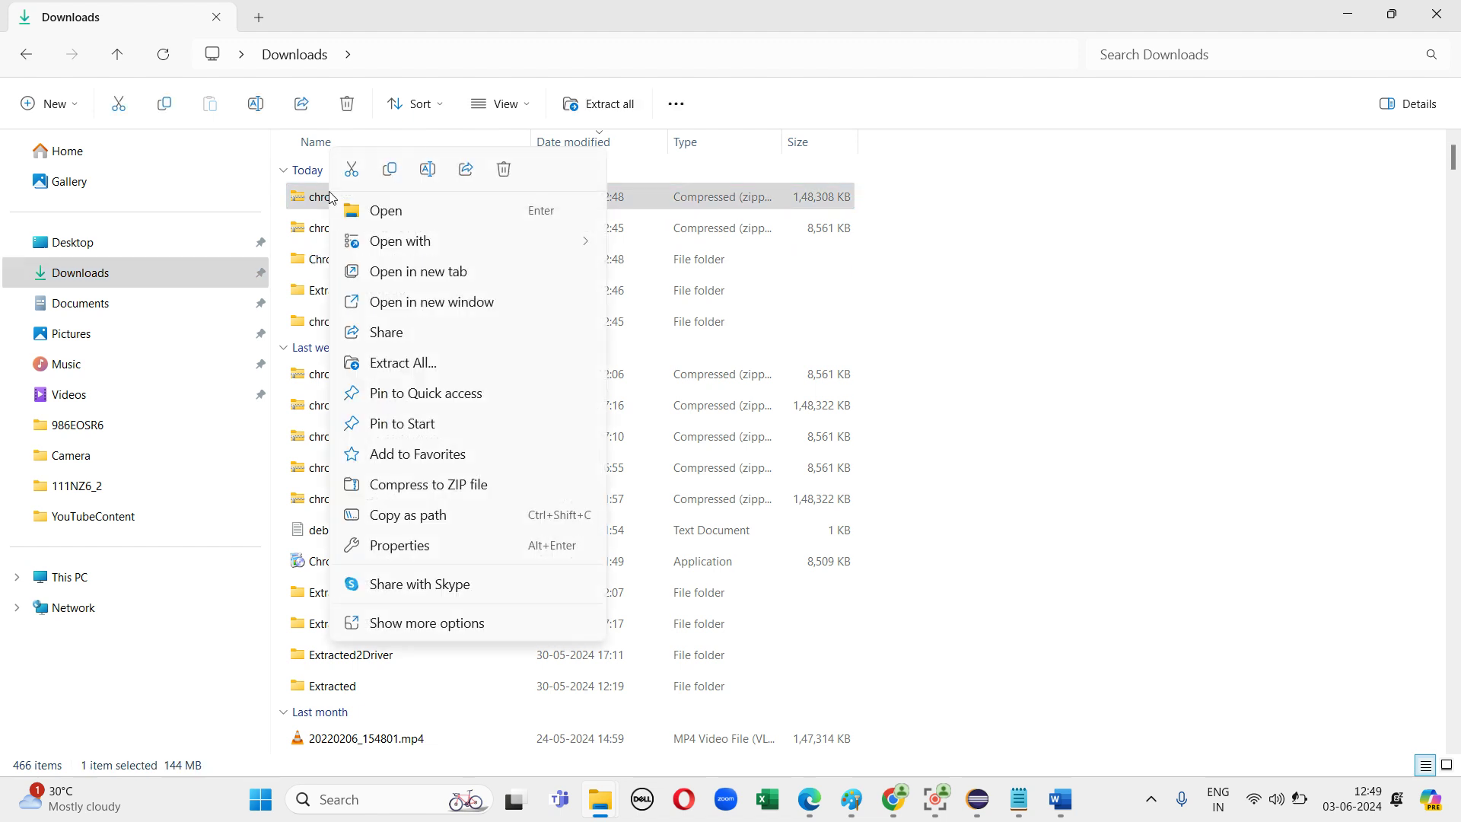
click(468, 366)
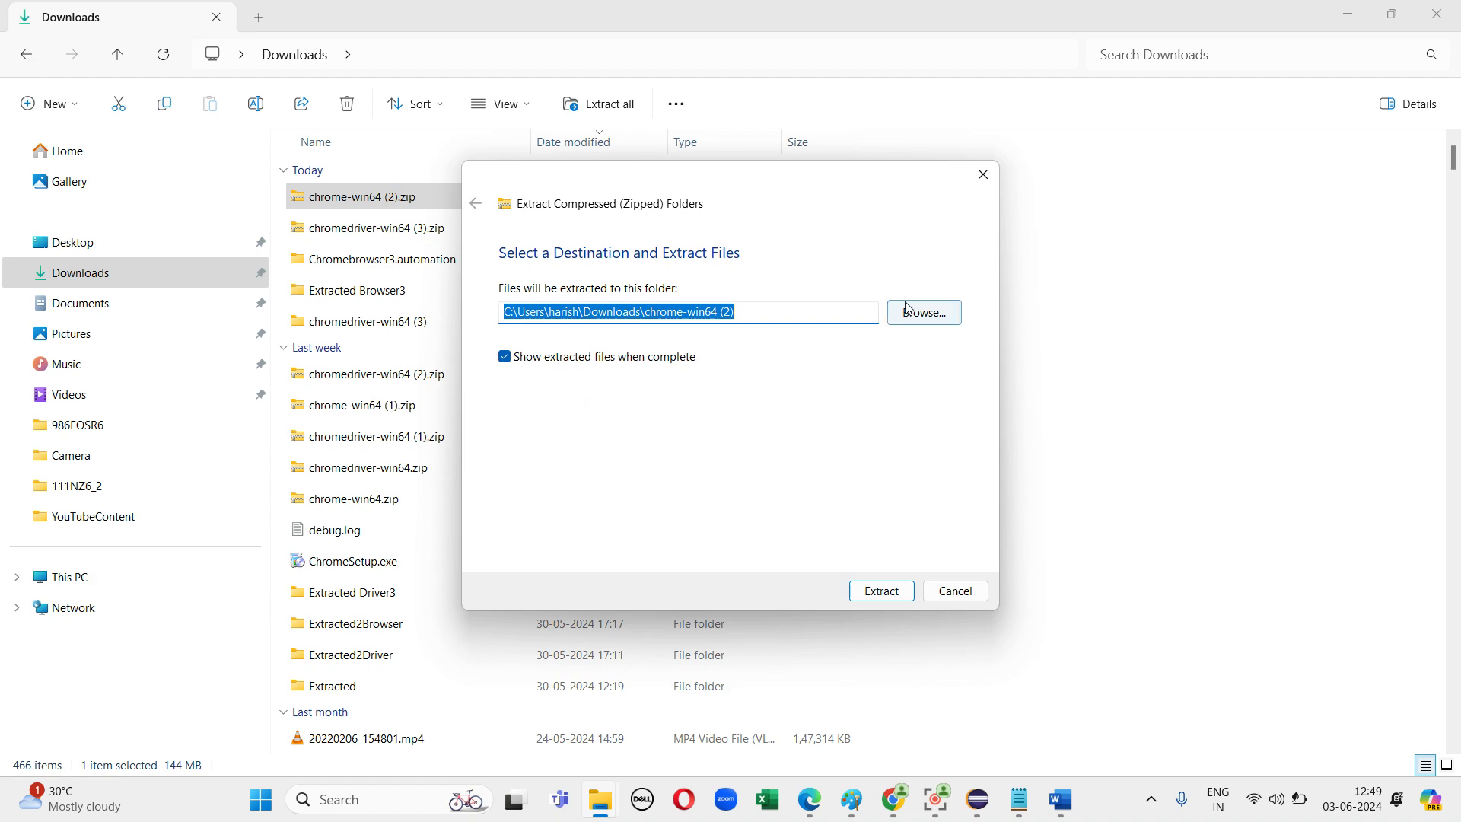
click(879, 592)
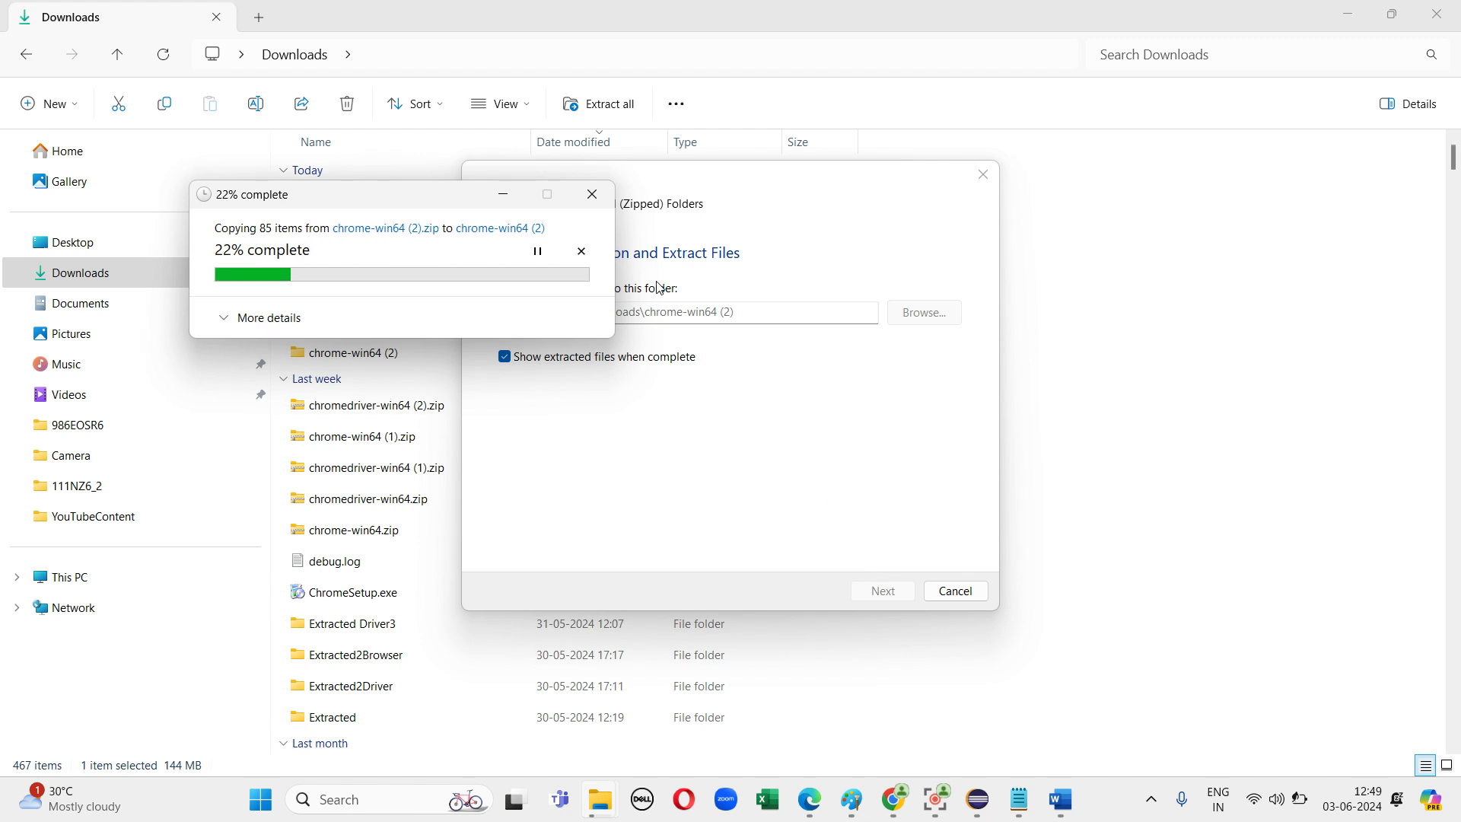
click(592, 195)
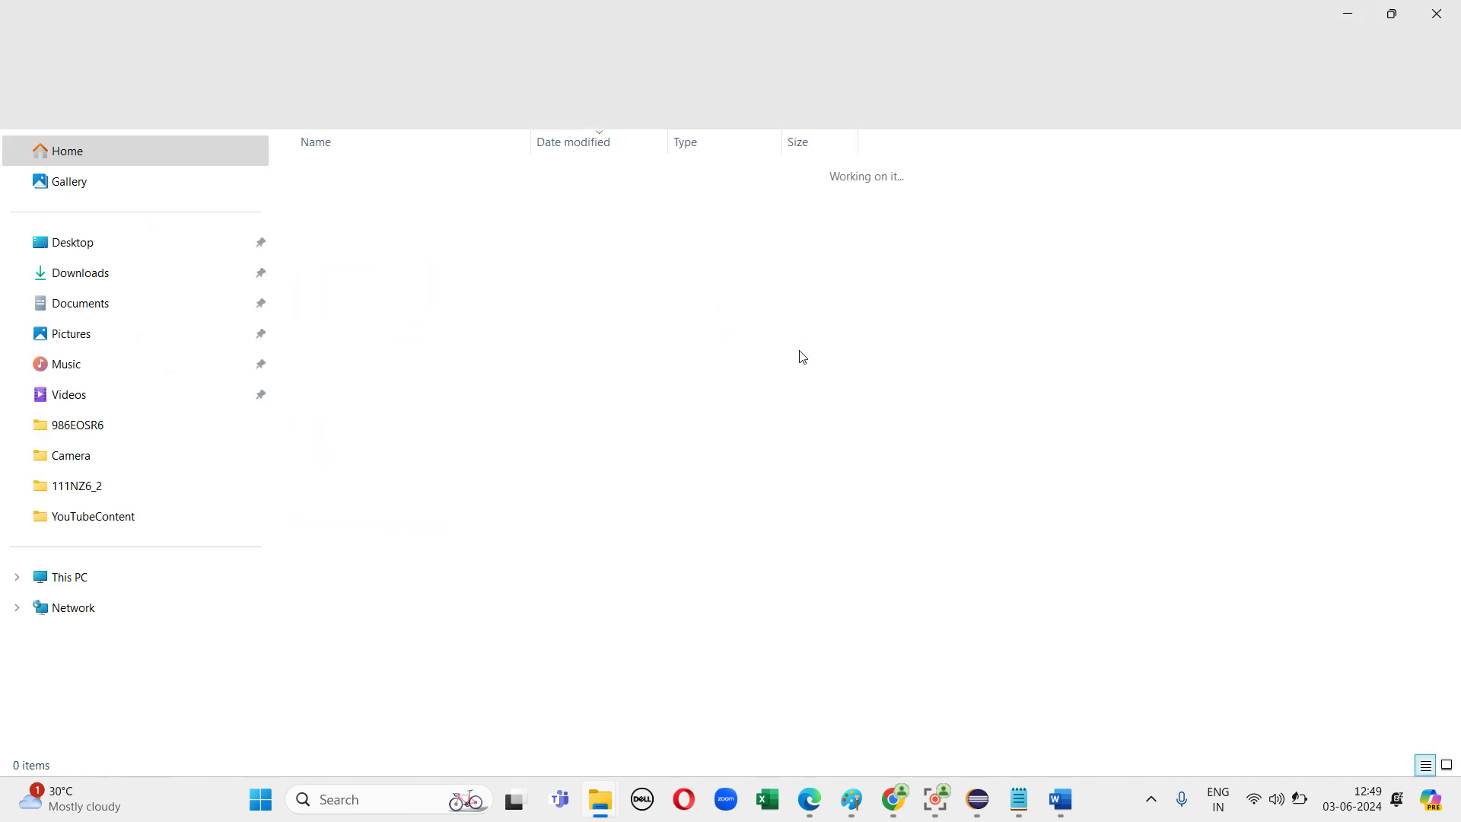
click(109, 286)
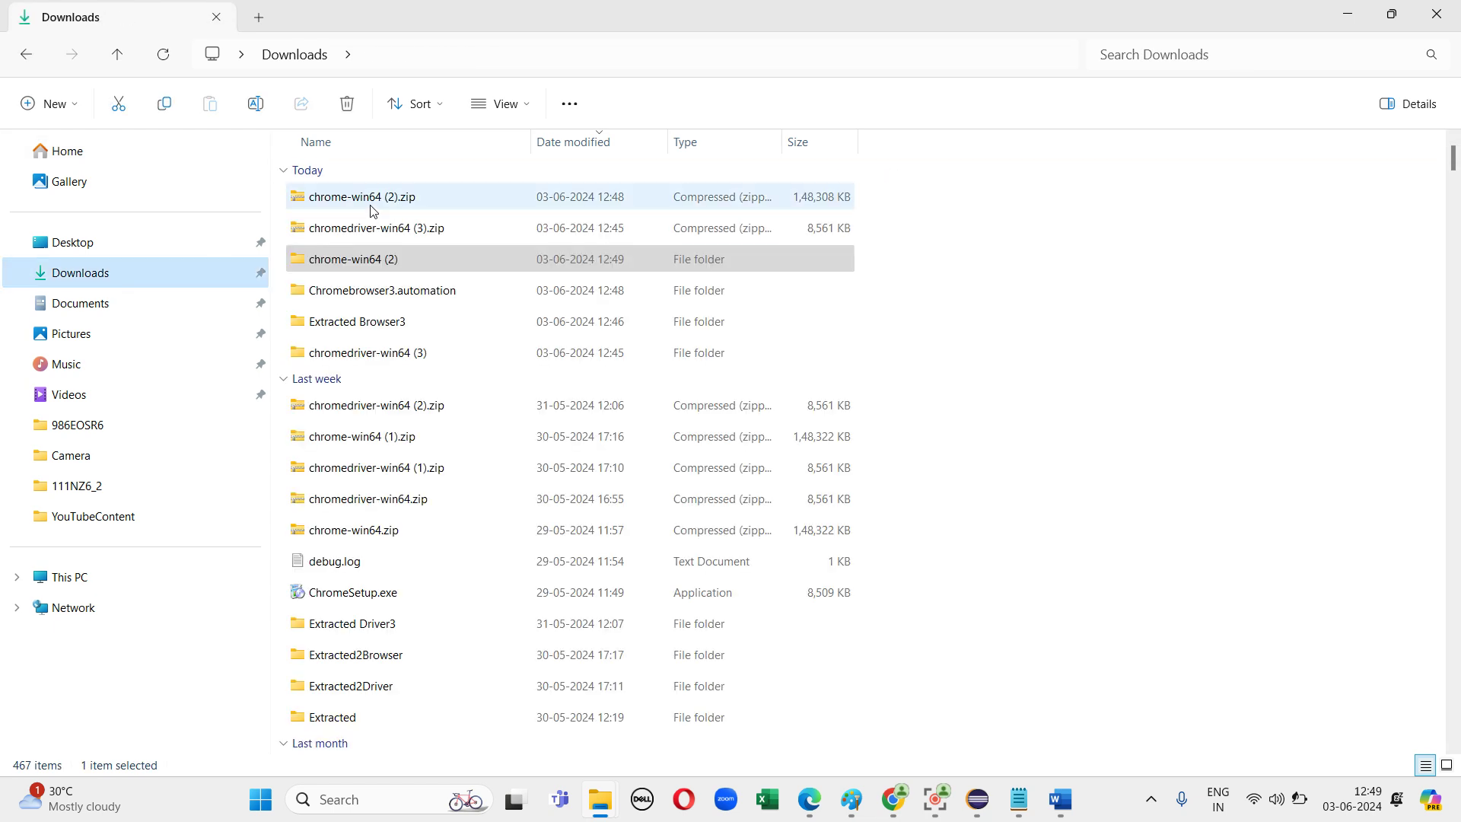
click(368, 199)
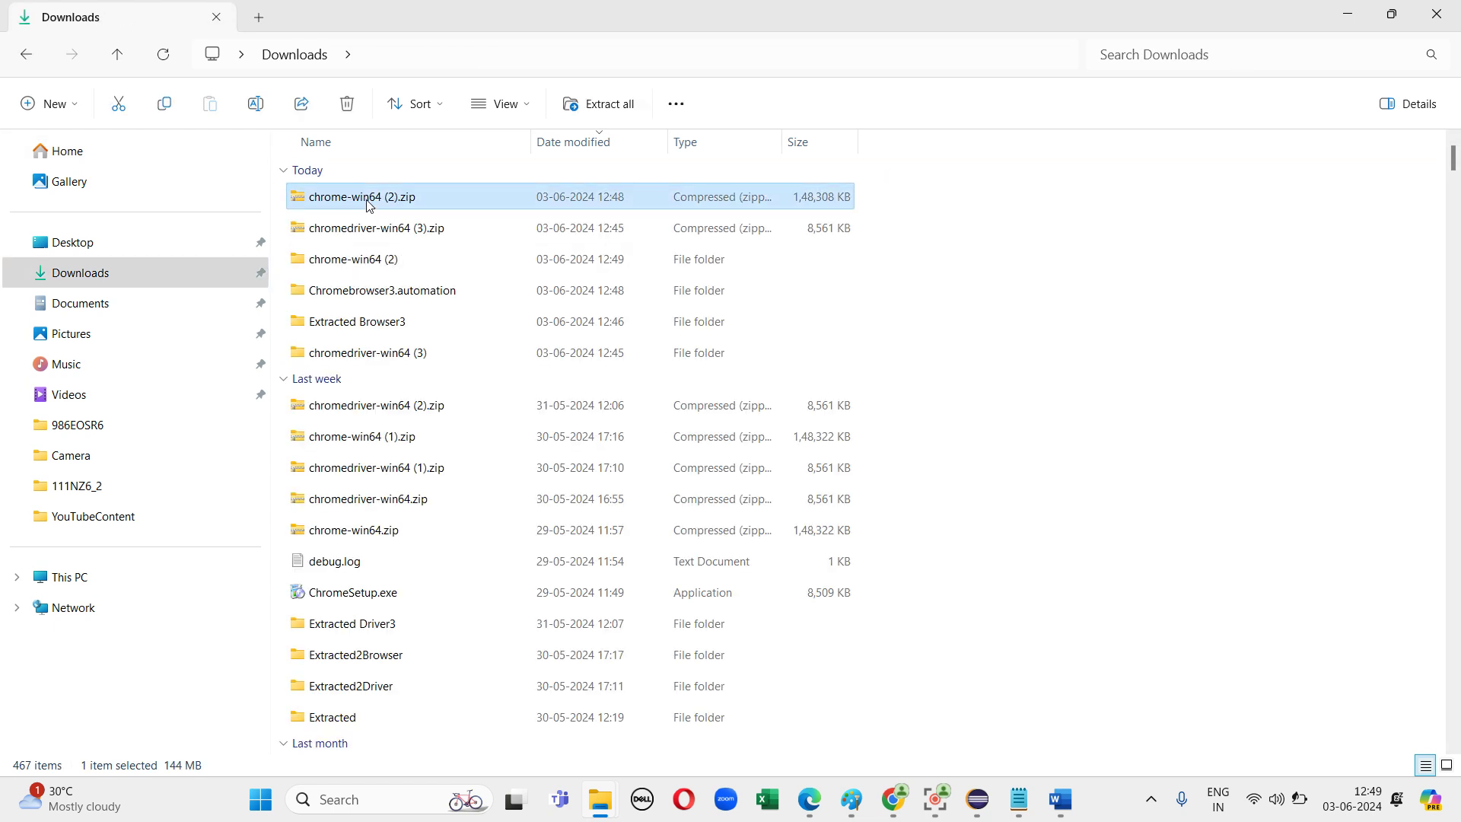
right_click(369, 204)
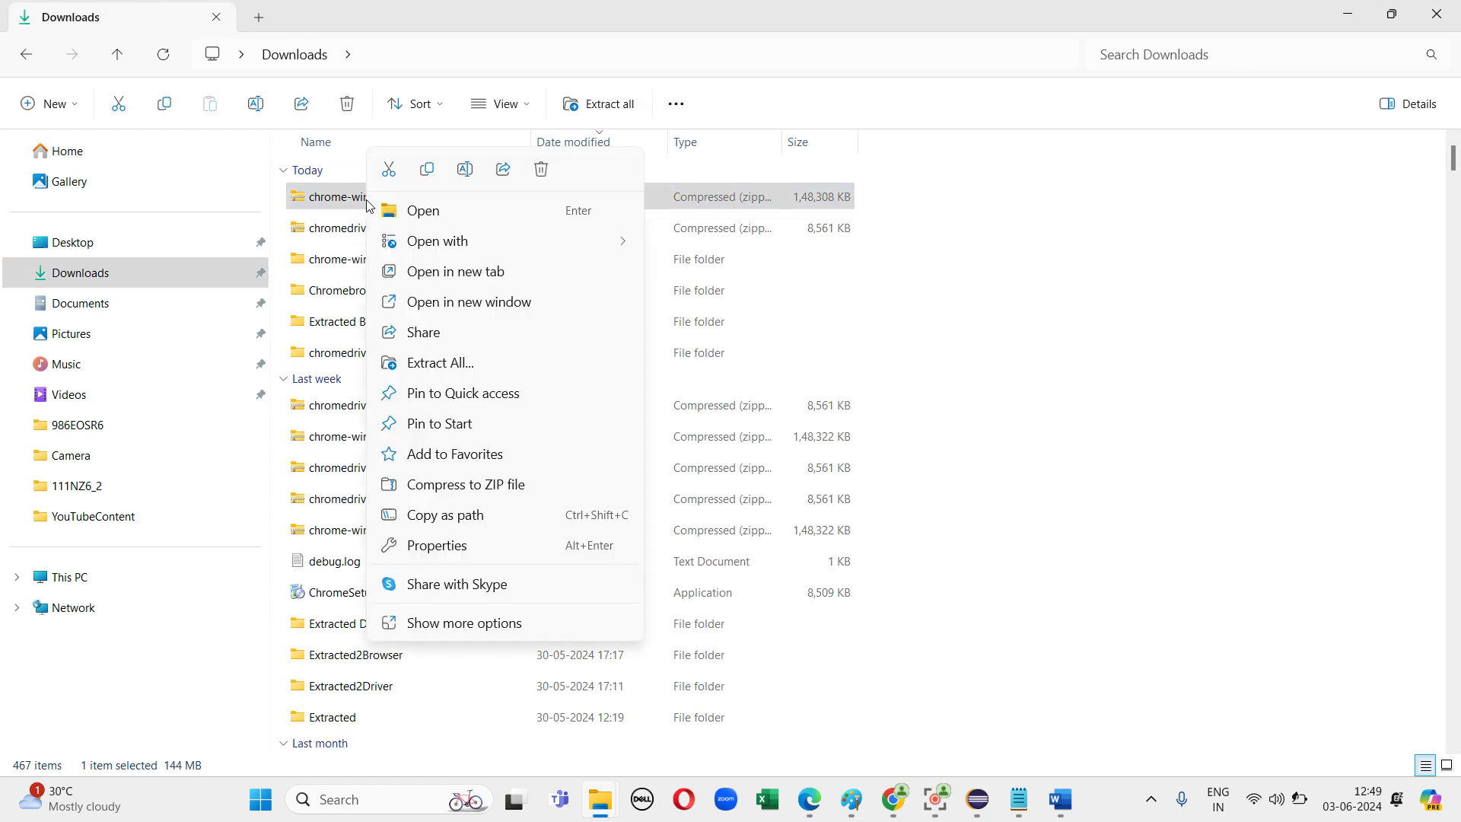
click(439, 364)
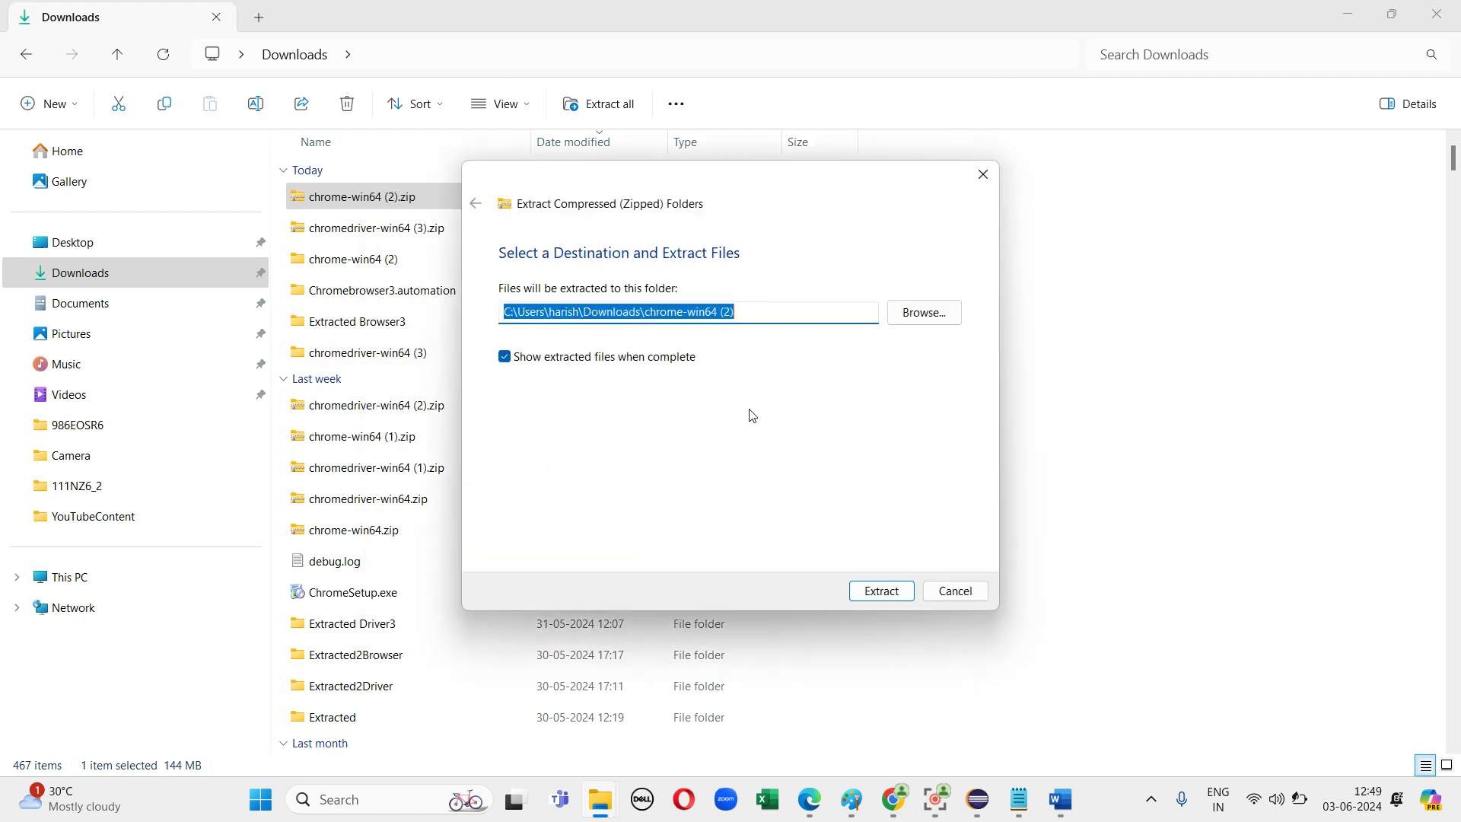
click(918, 314)
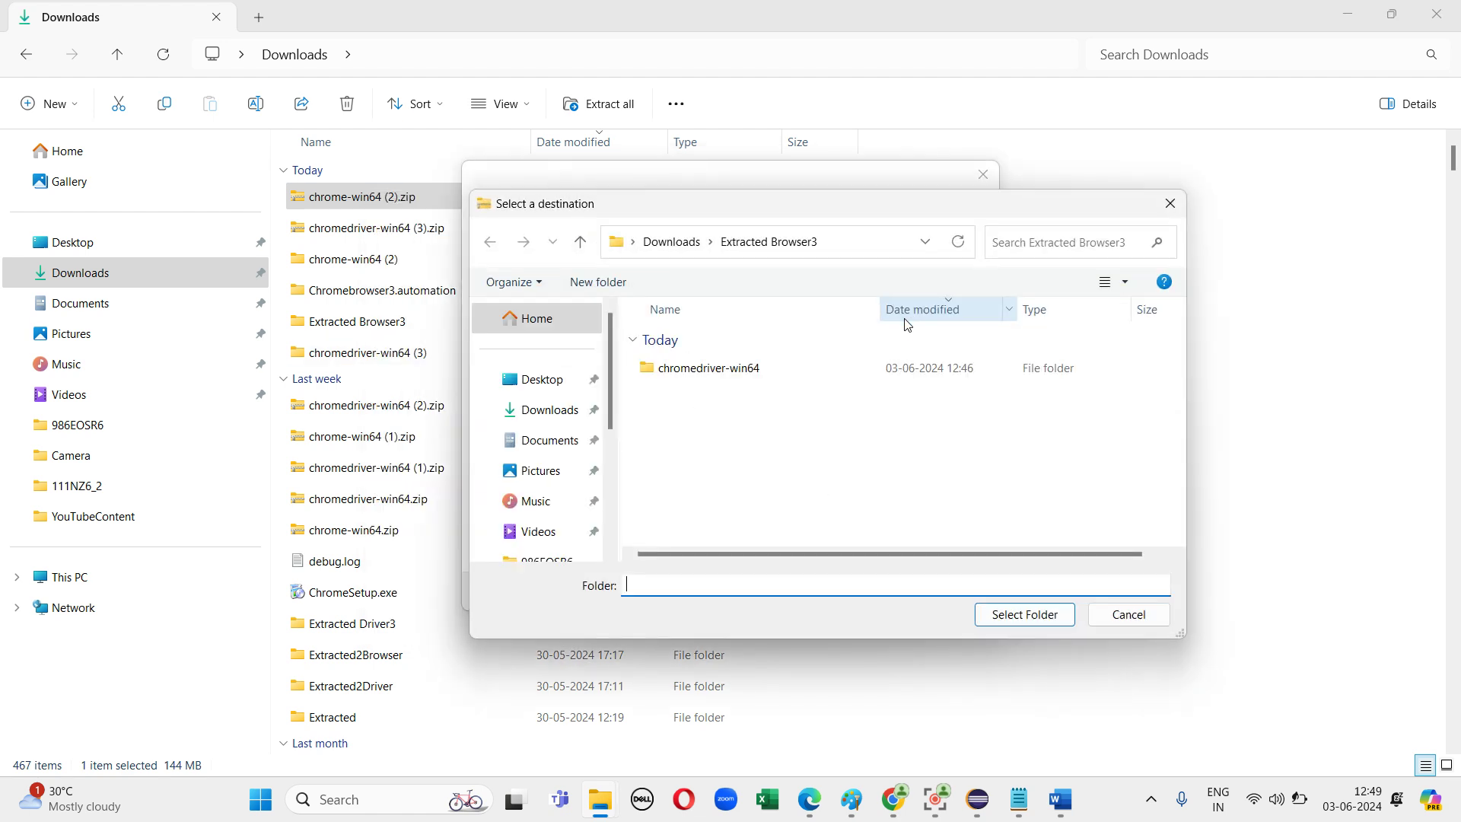
click(571, 415)
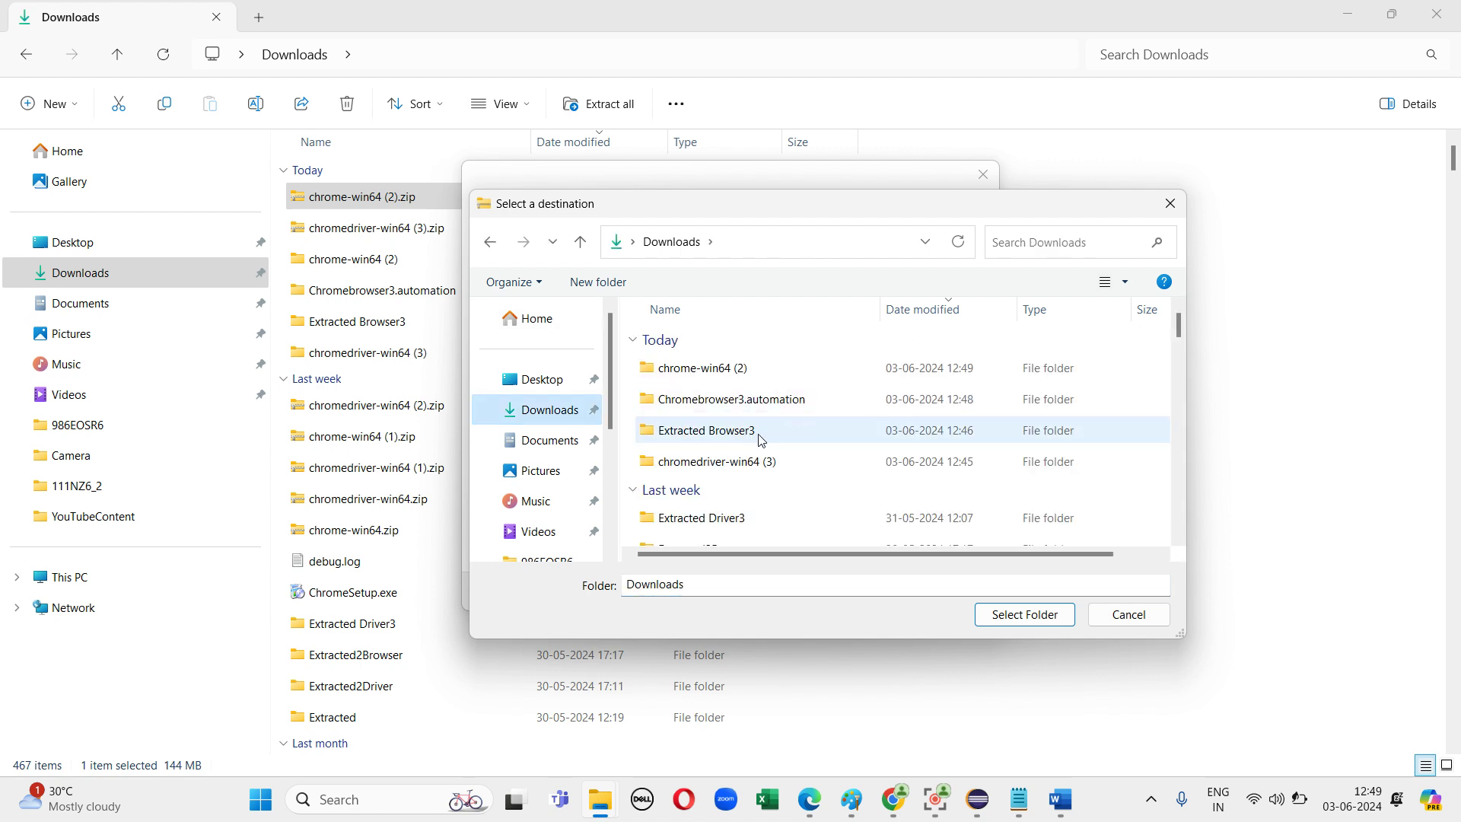
double_click(760, 439)
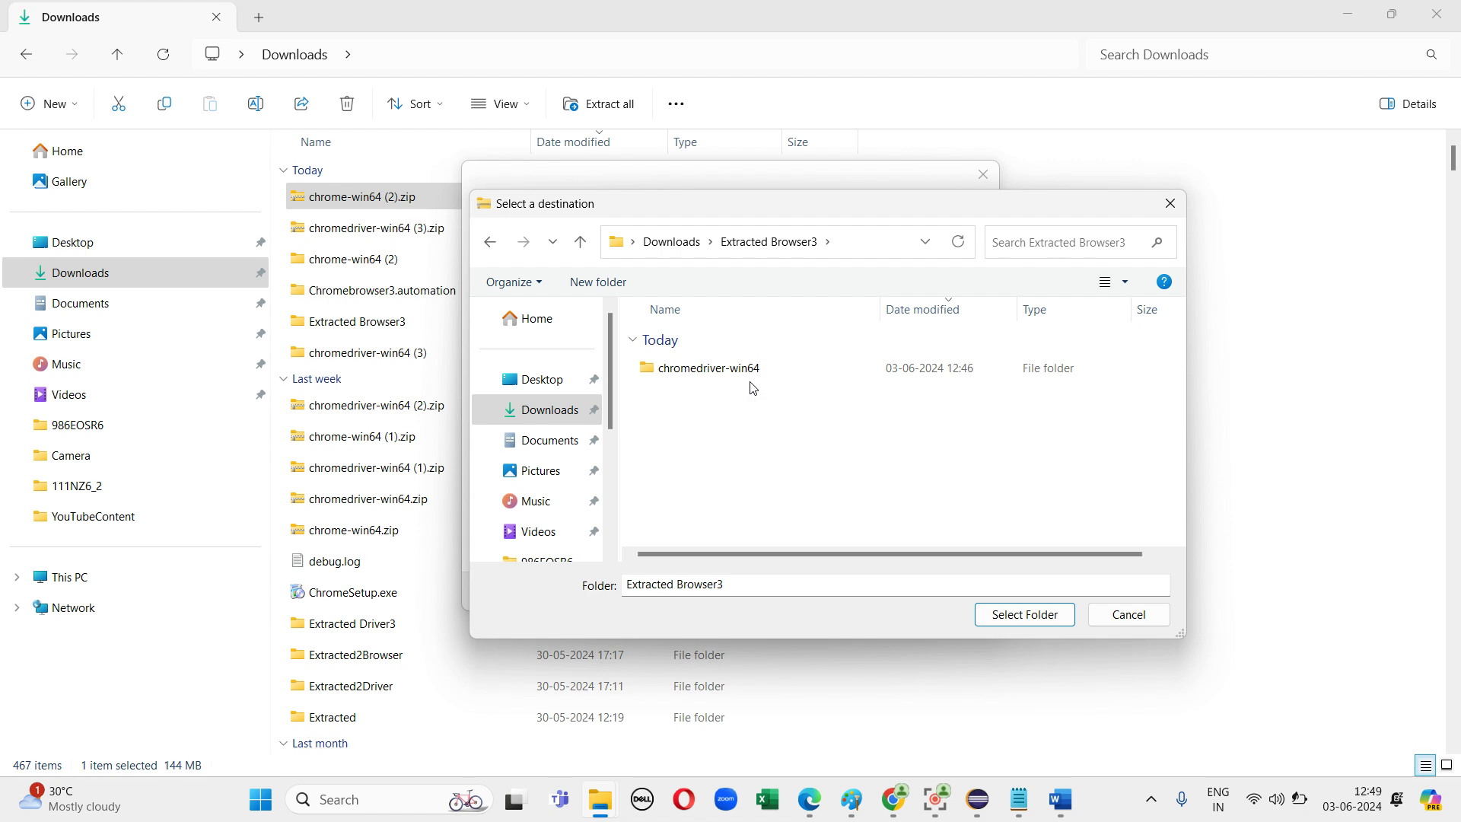
click(1167, 210)
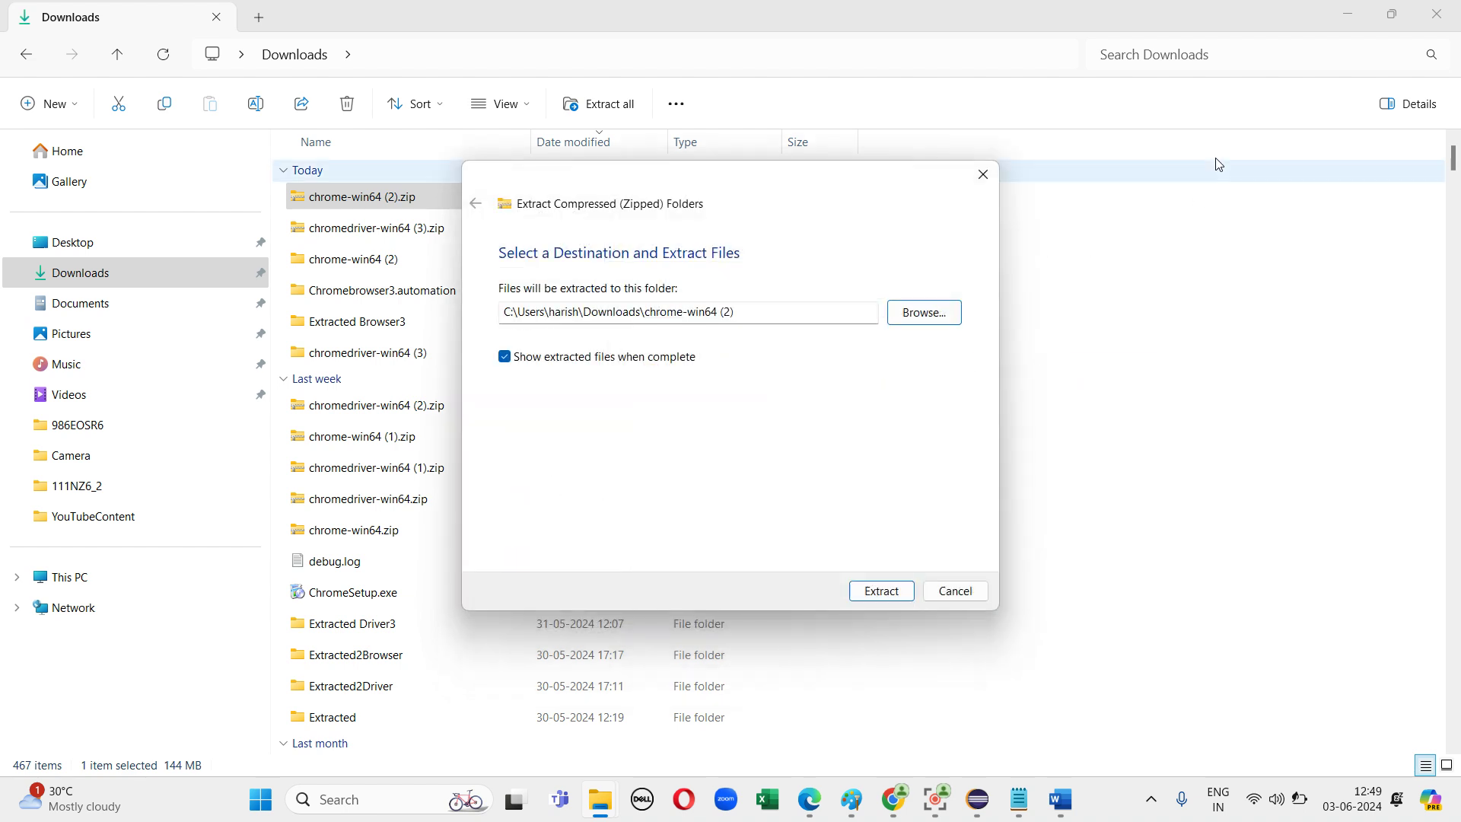
click(982, 175)
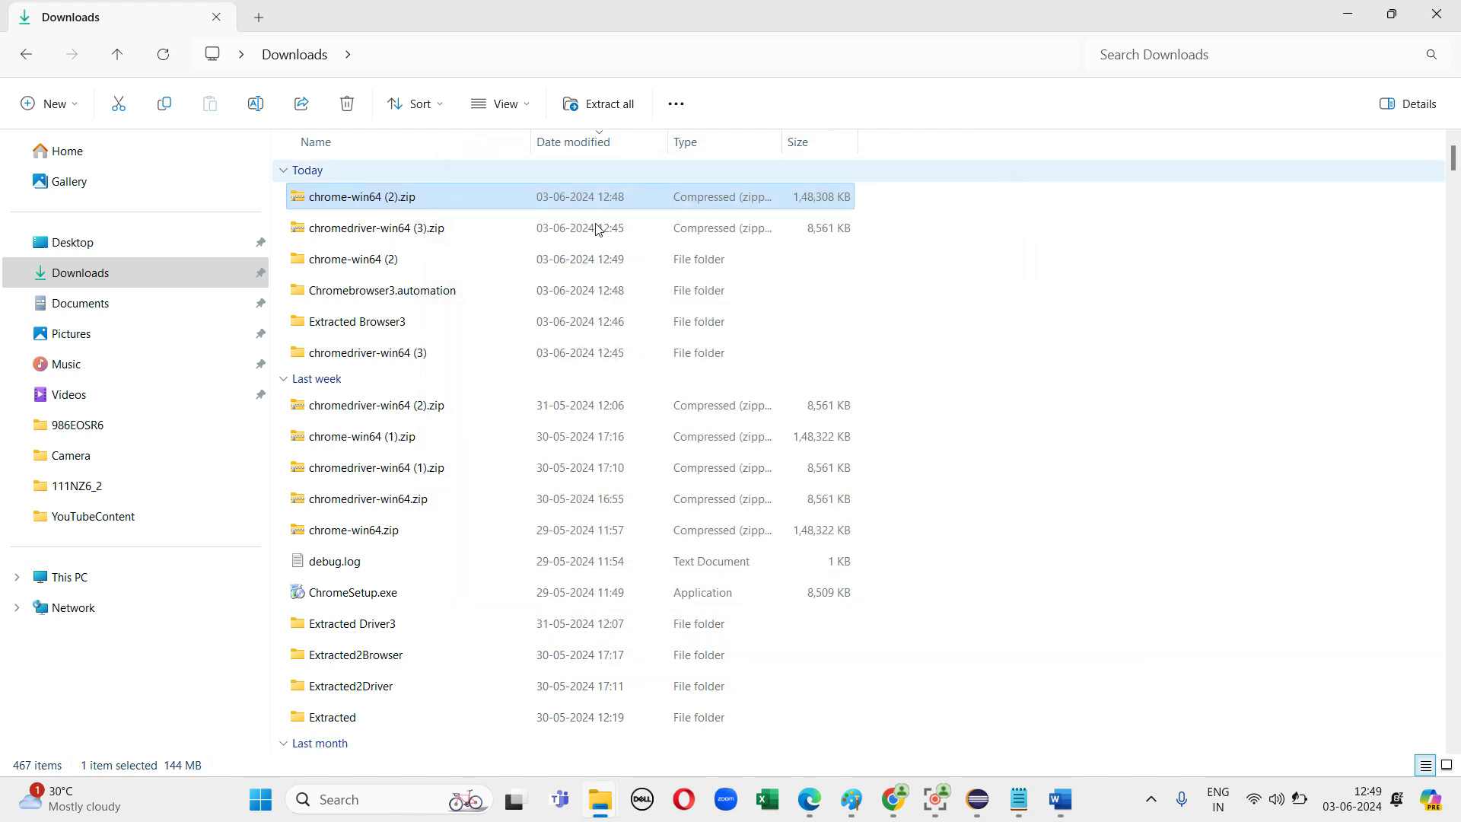
Check the contents of the chromedriver-win64 folder inside Extracted Browser3 and return to Downloads
double_click(441, 331)
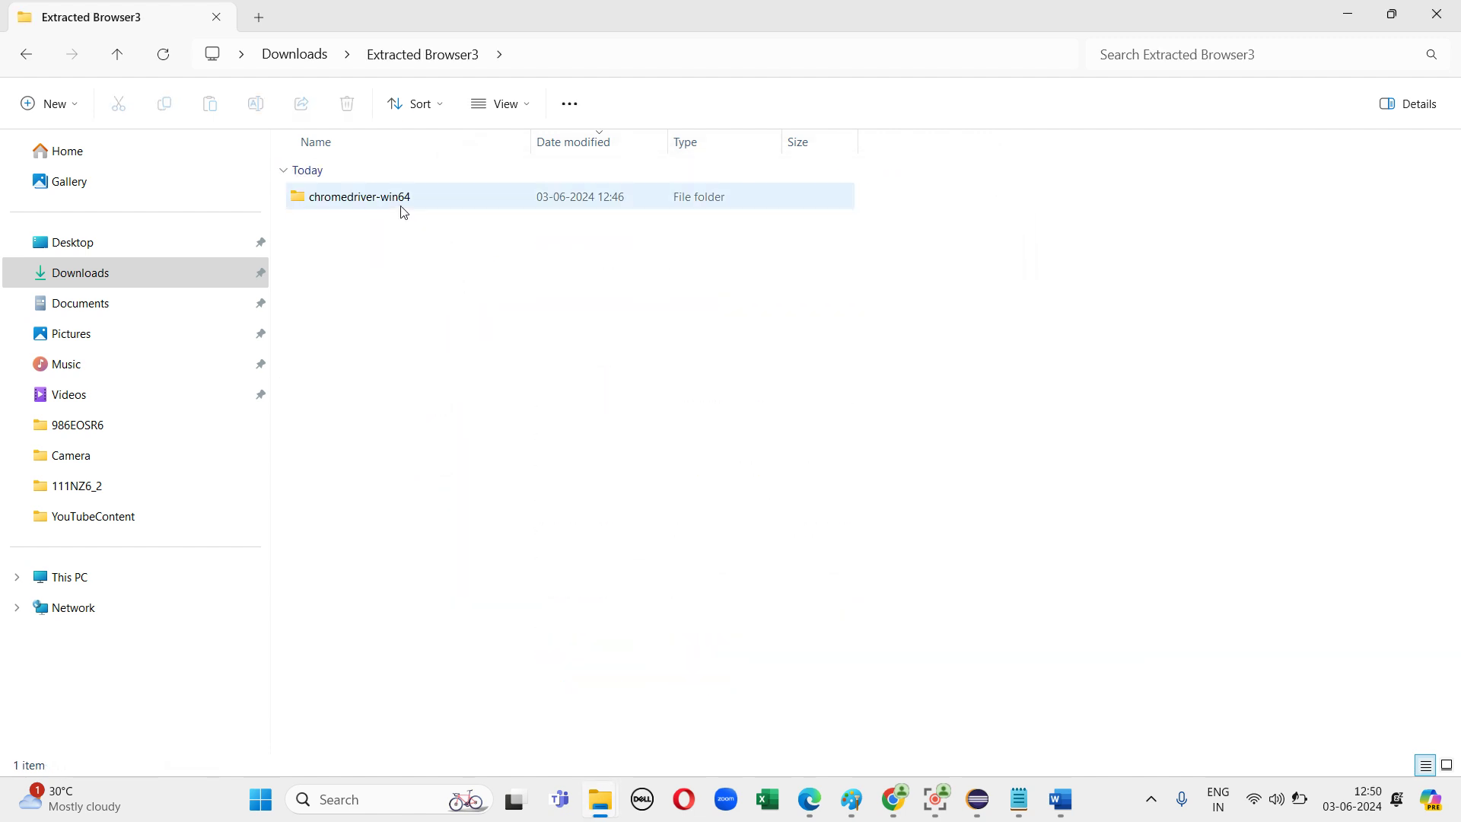
double_click(393, 203)
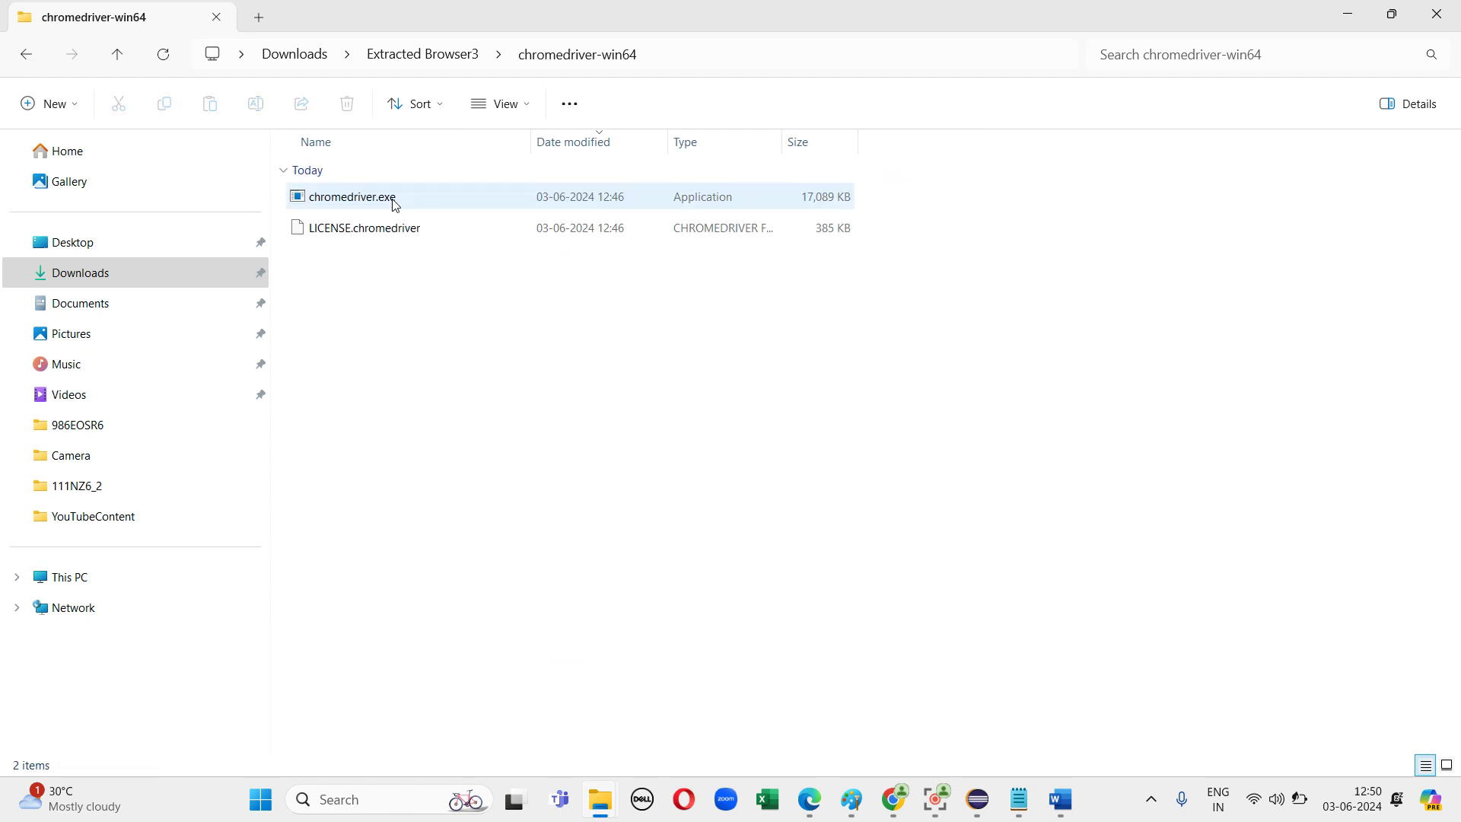
click(27, 55)
click(27, 55)
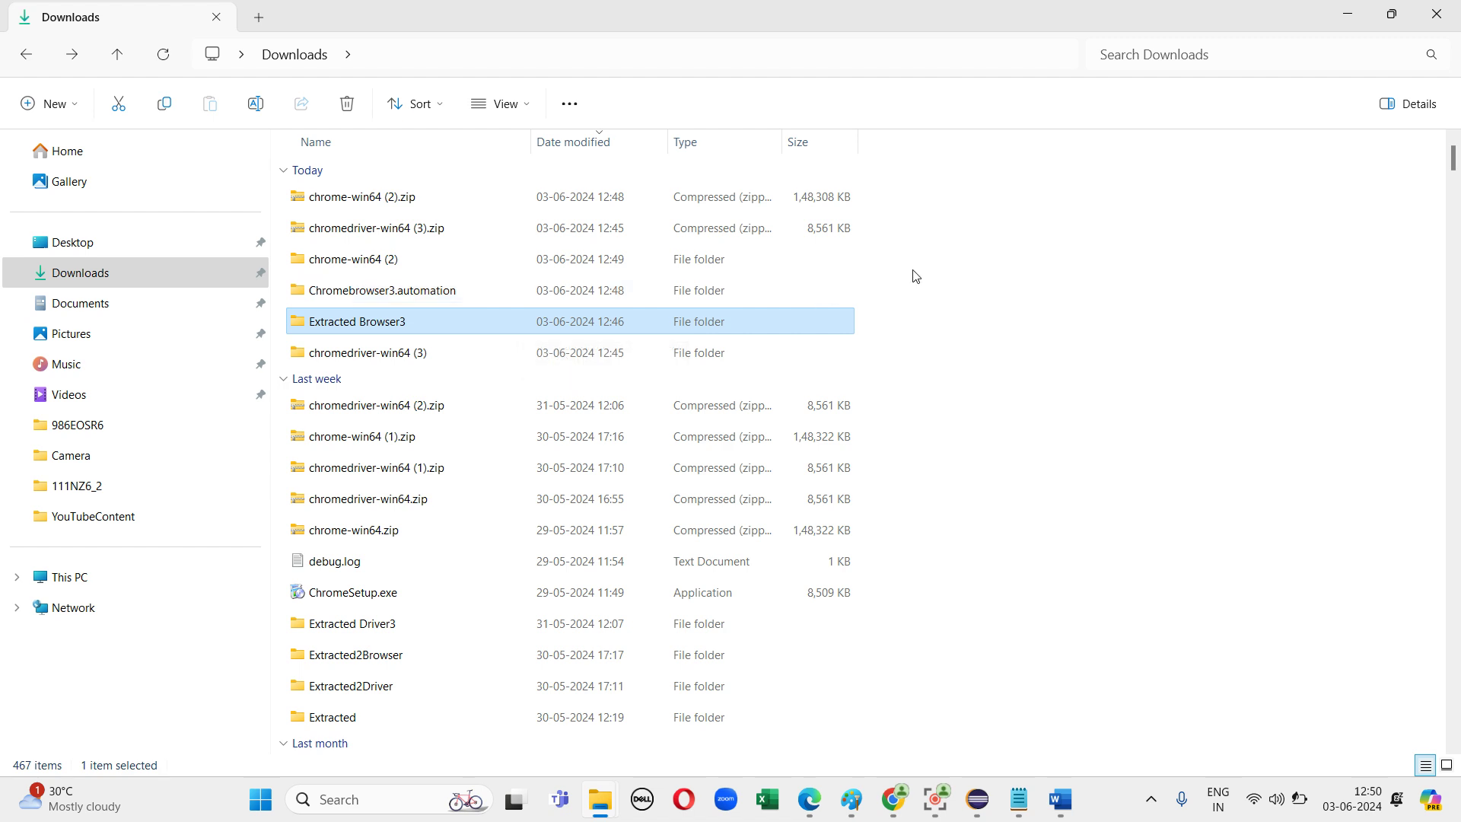
double_click(634, 327)
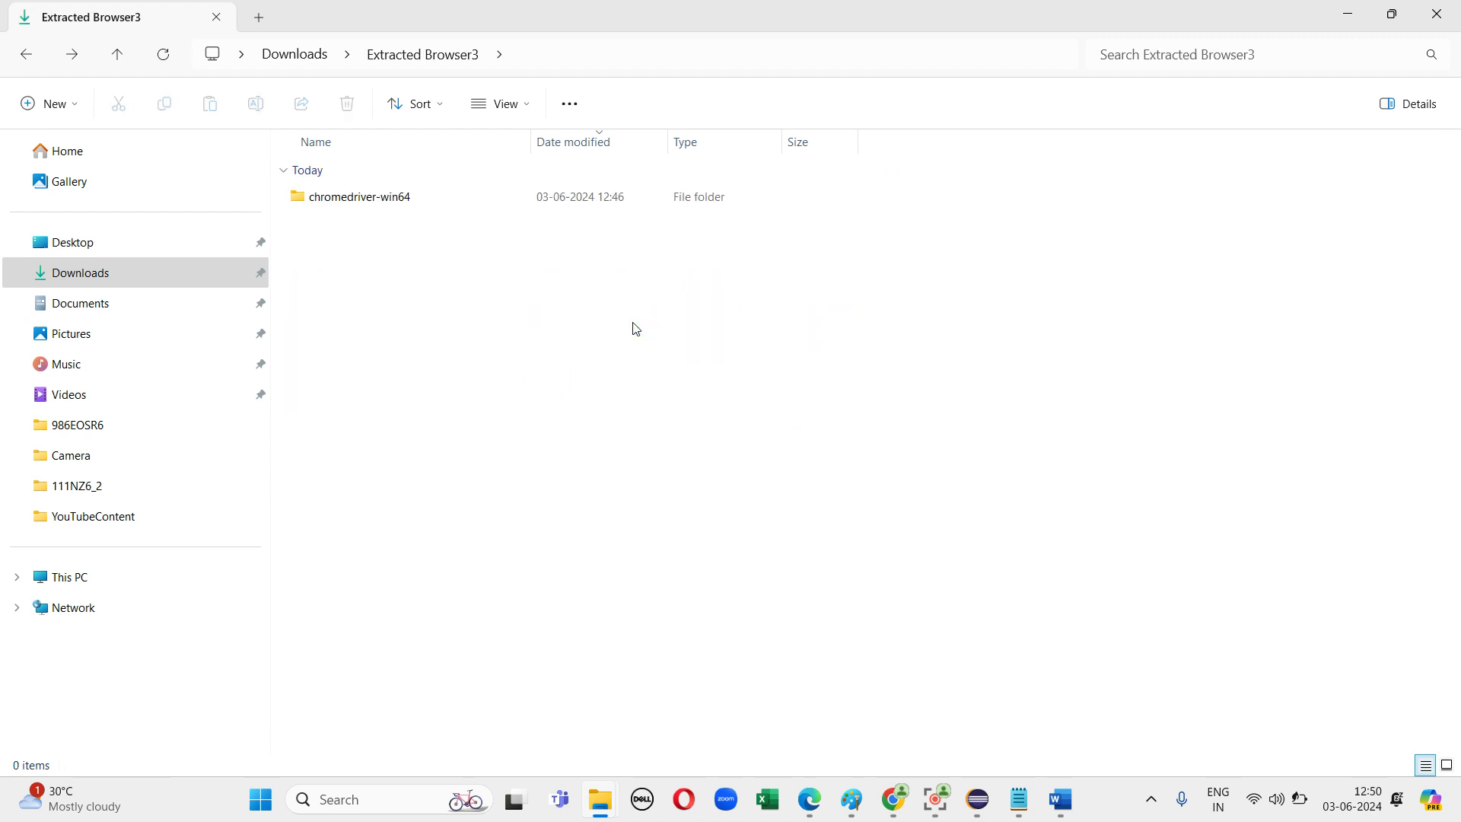
double_click(489, 201)
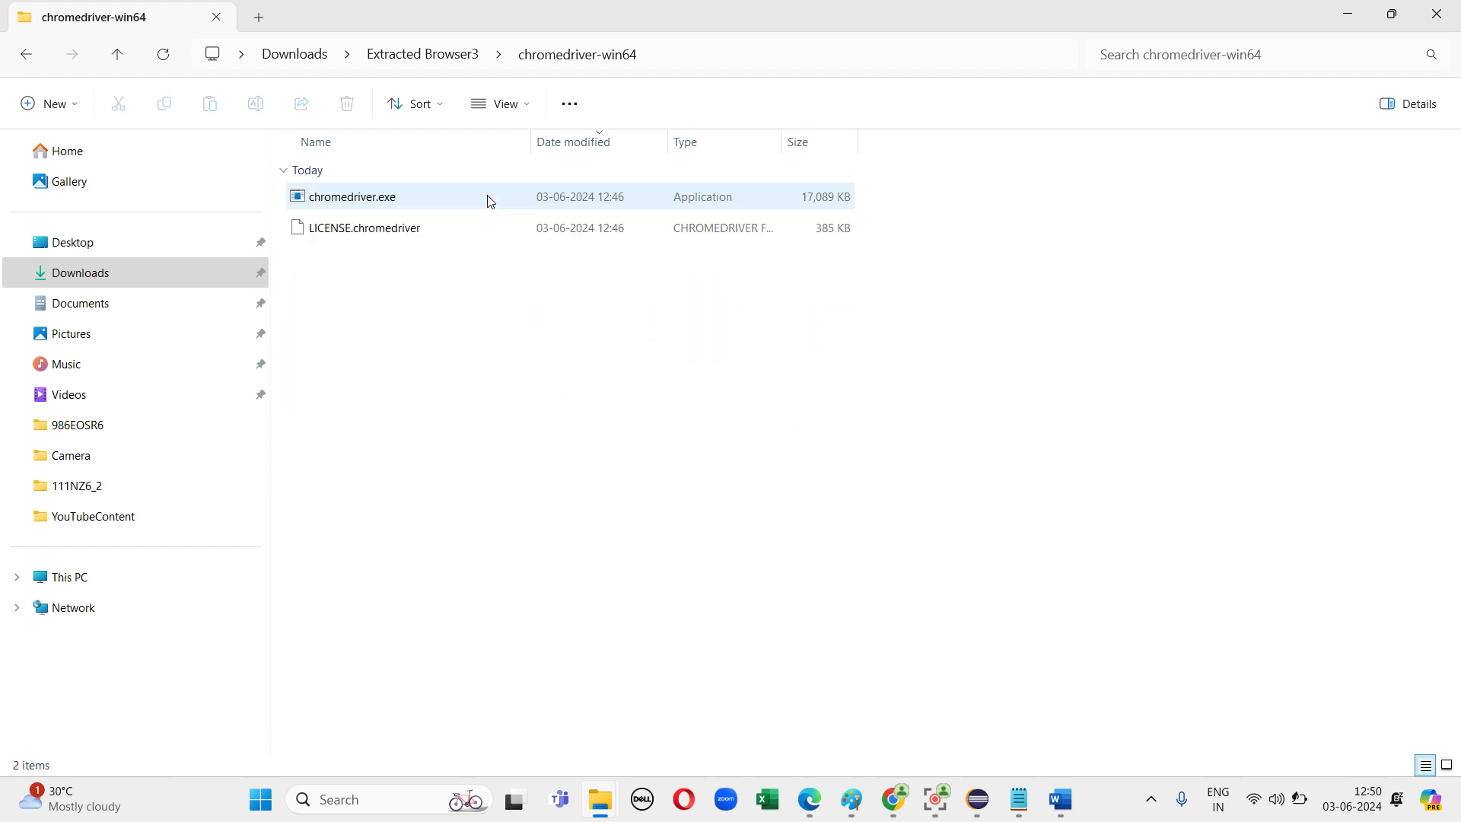
click(17, 62)
click(17, 62)
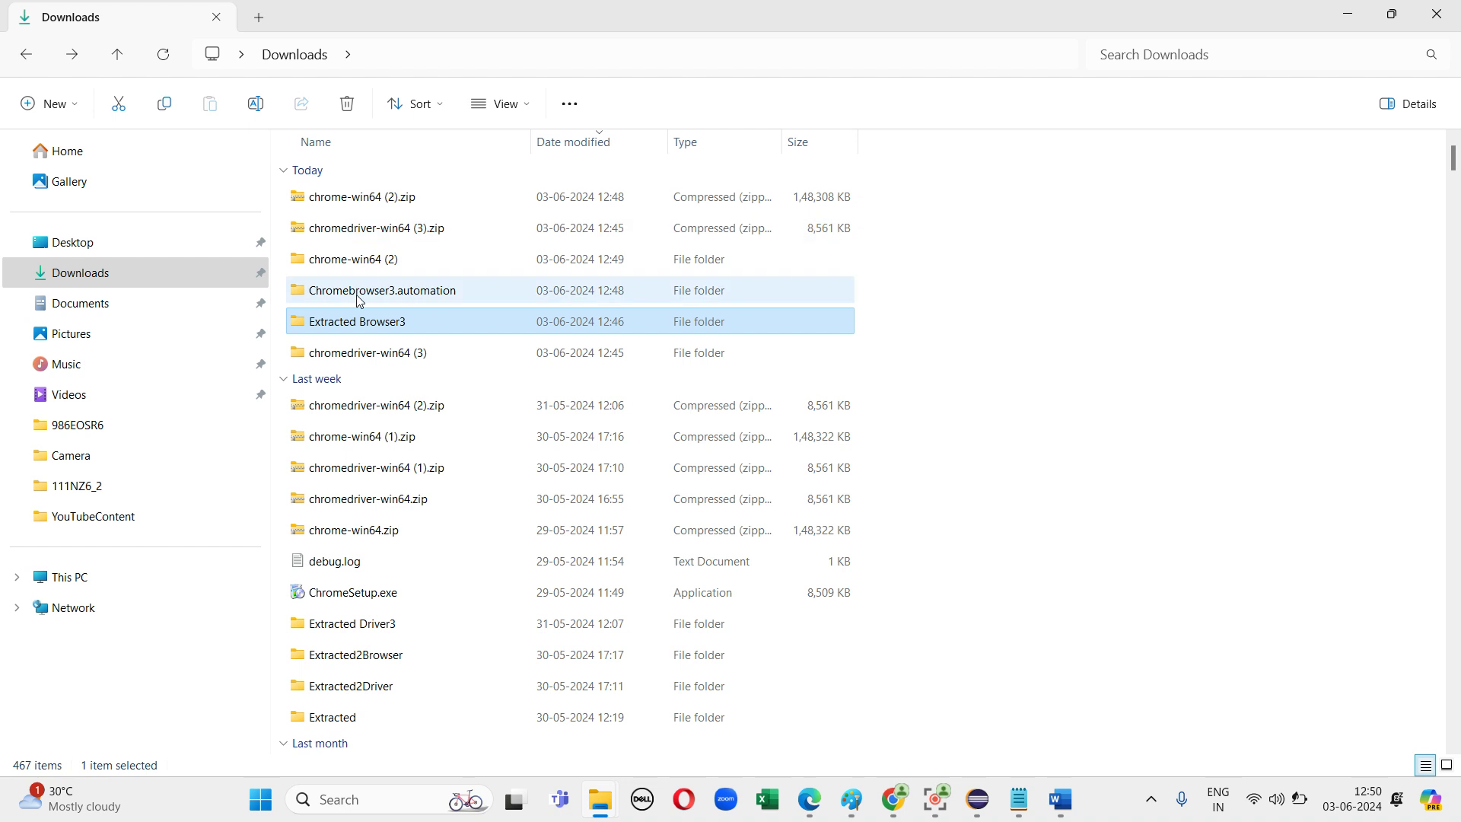
Create a new folder named chrome.exe -browser in Downloads
right_click(954, 282)
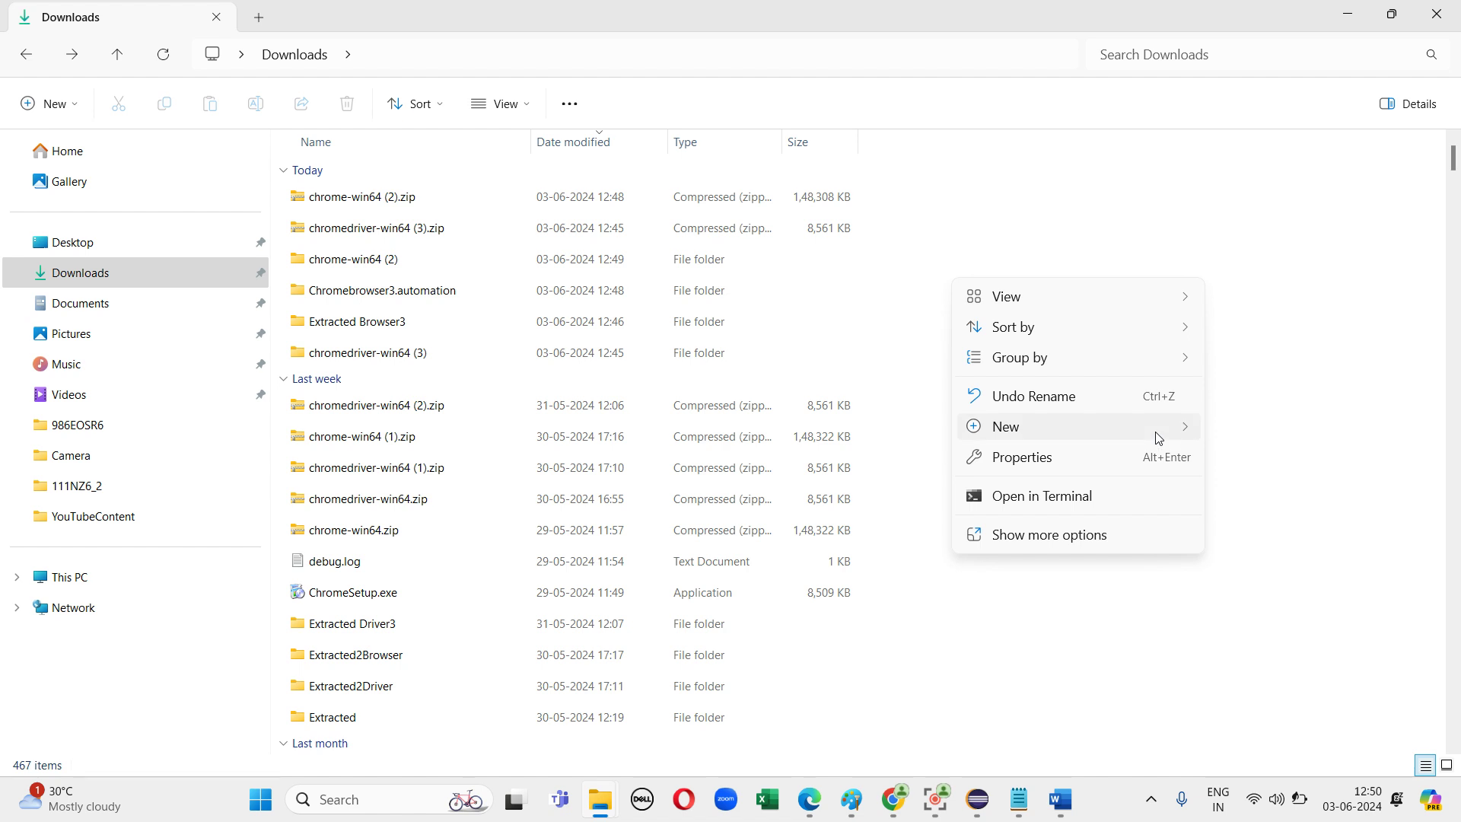
mouse_move(1151, 442)
click(1241, 437)
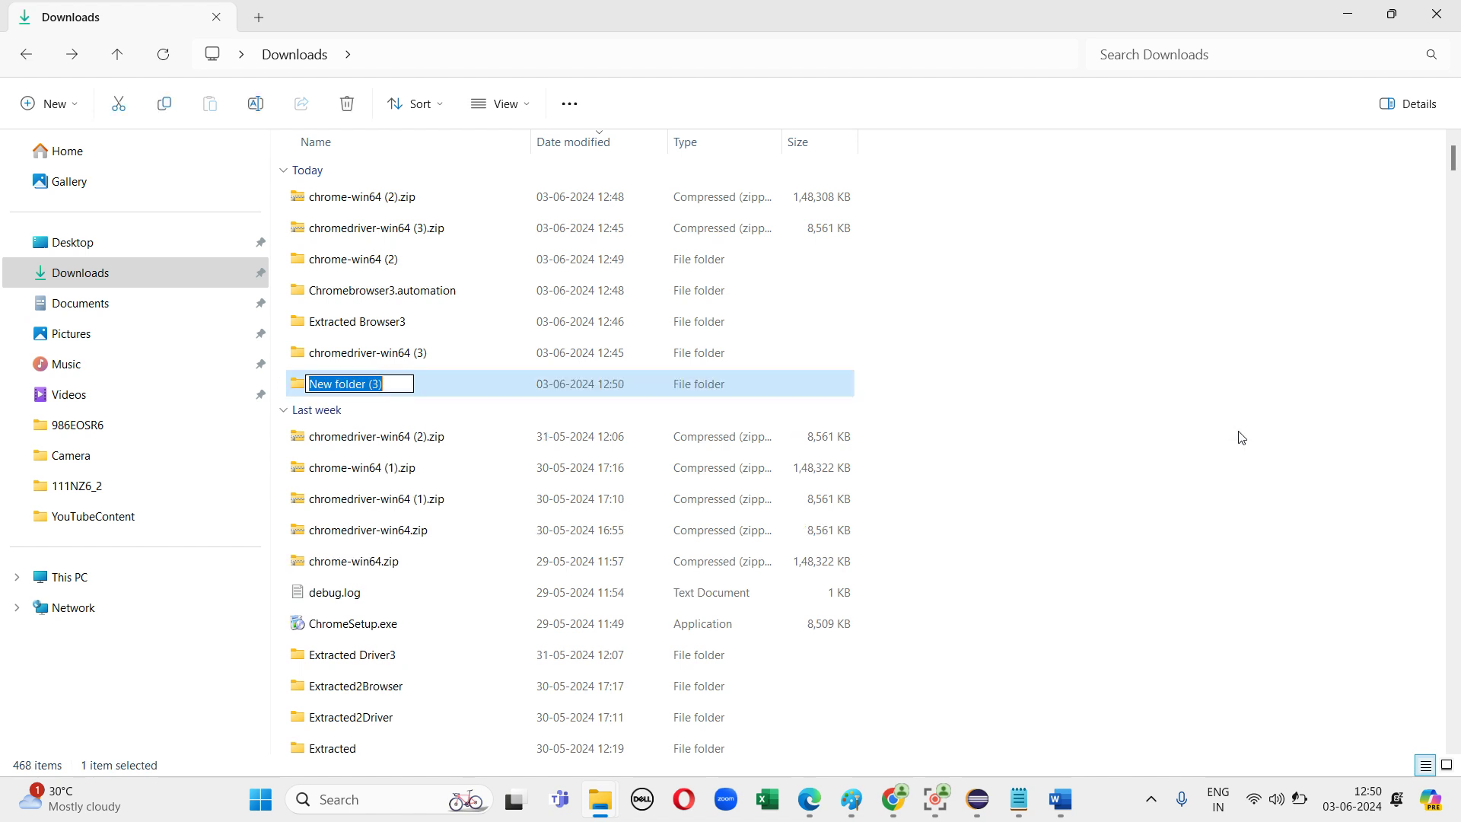
key(BackSpace)
text(ch)
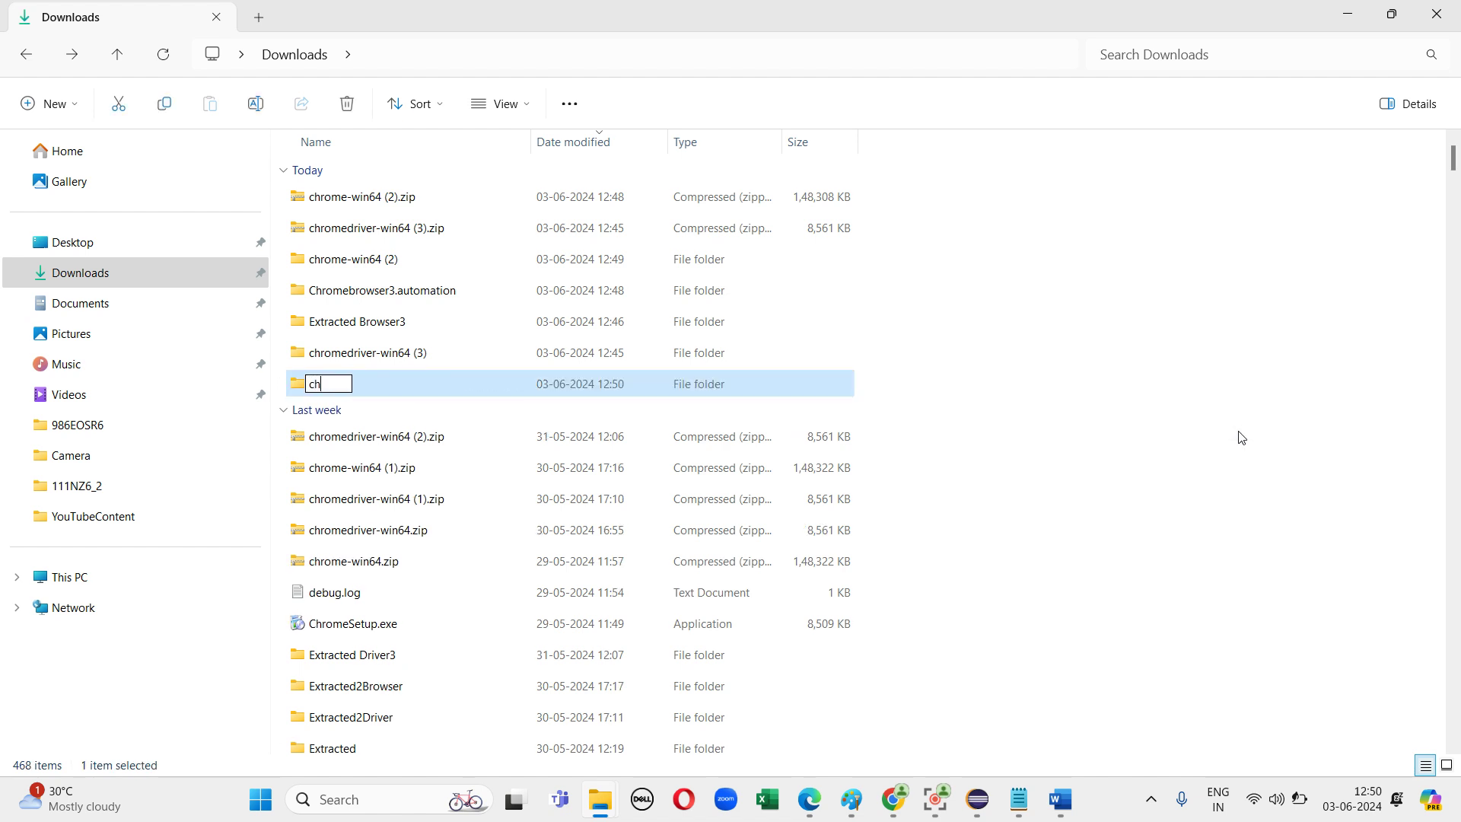
text(rome.exe -)
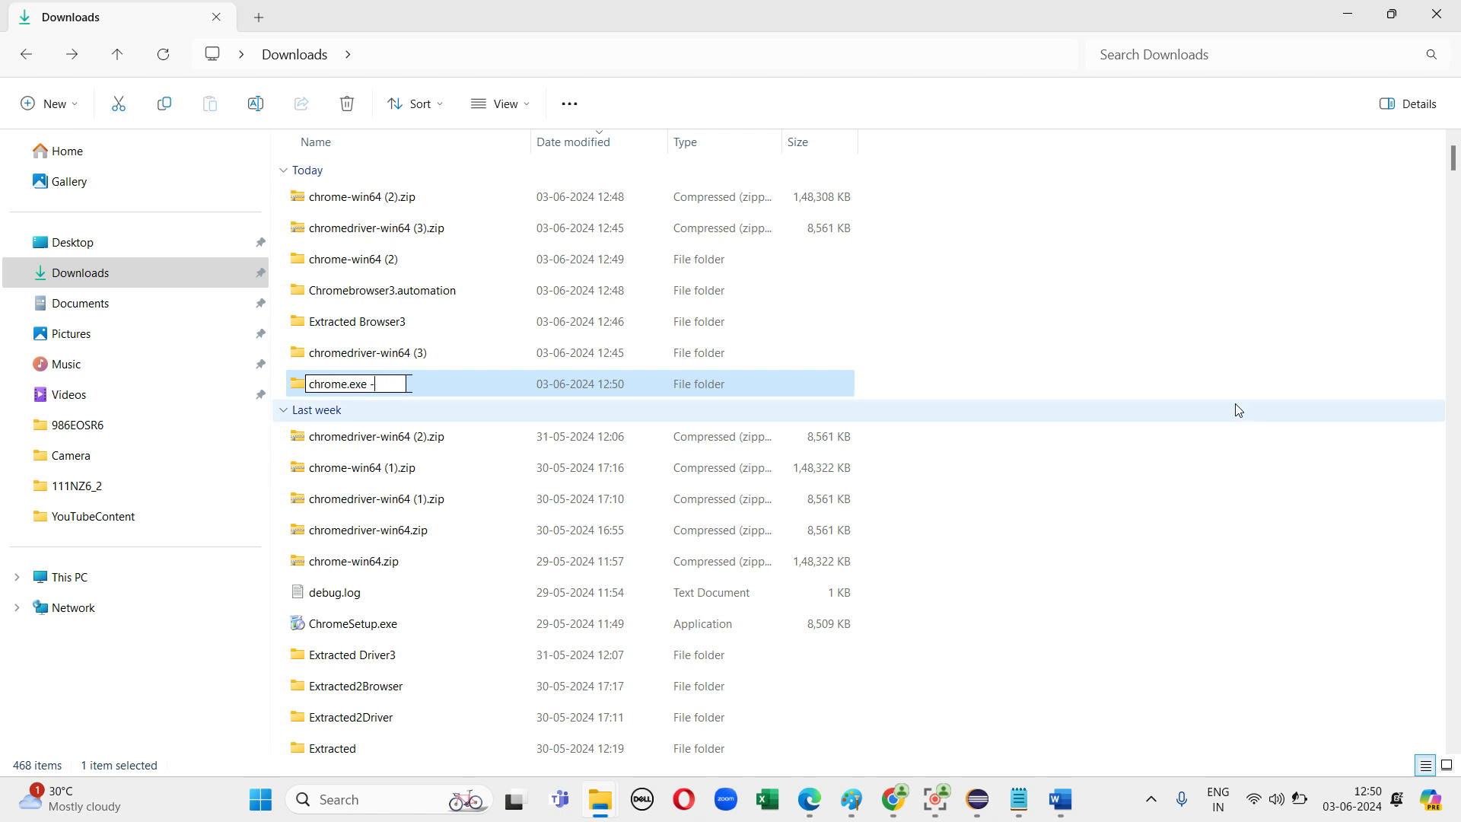
text(browse)
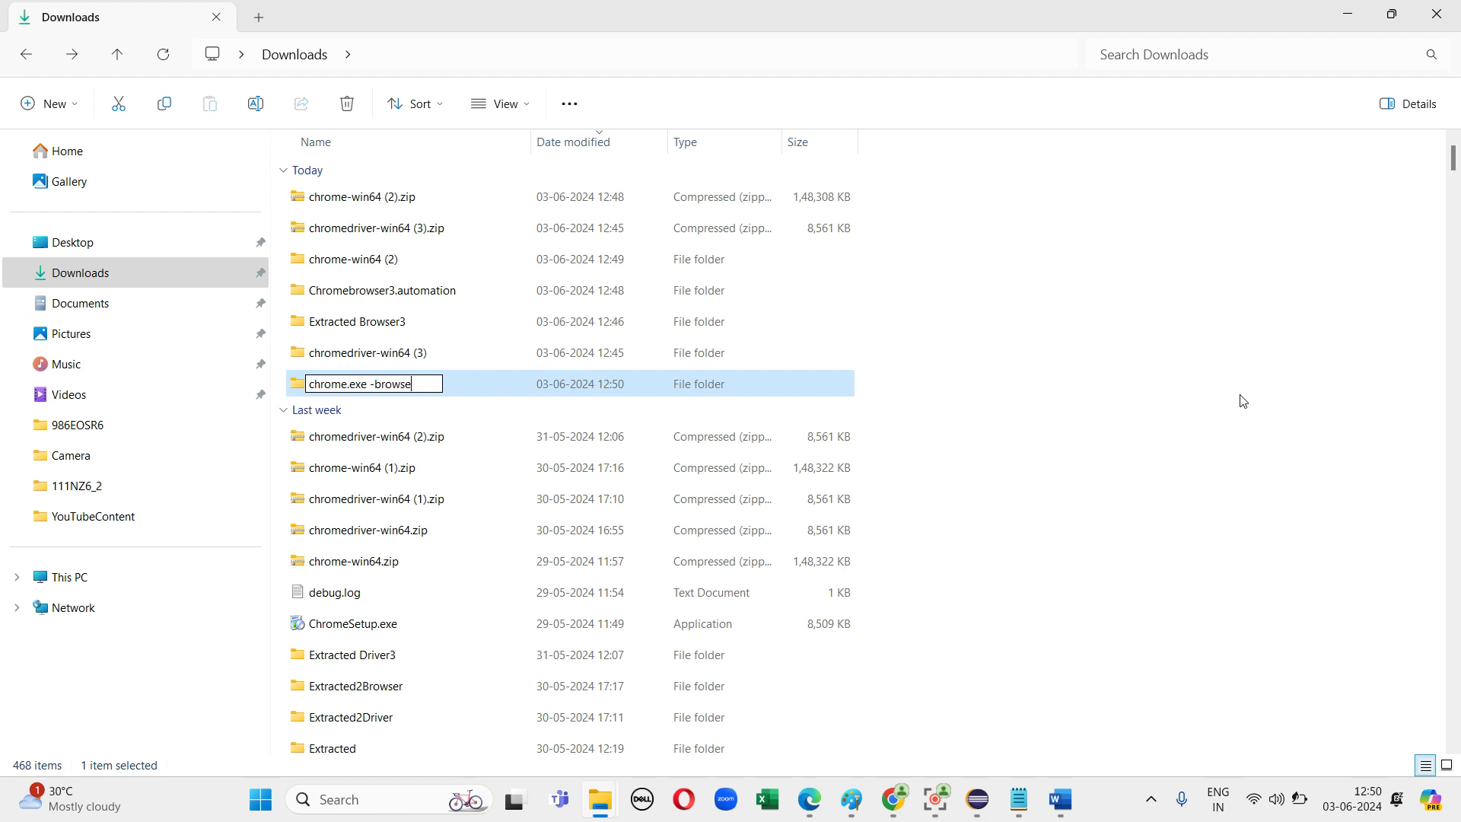
text(r)
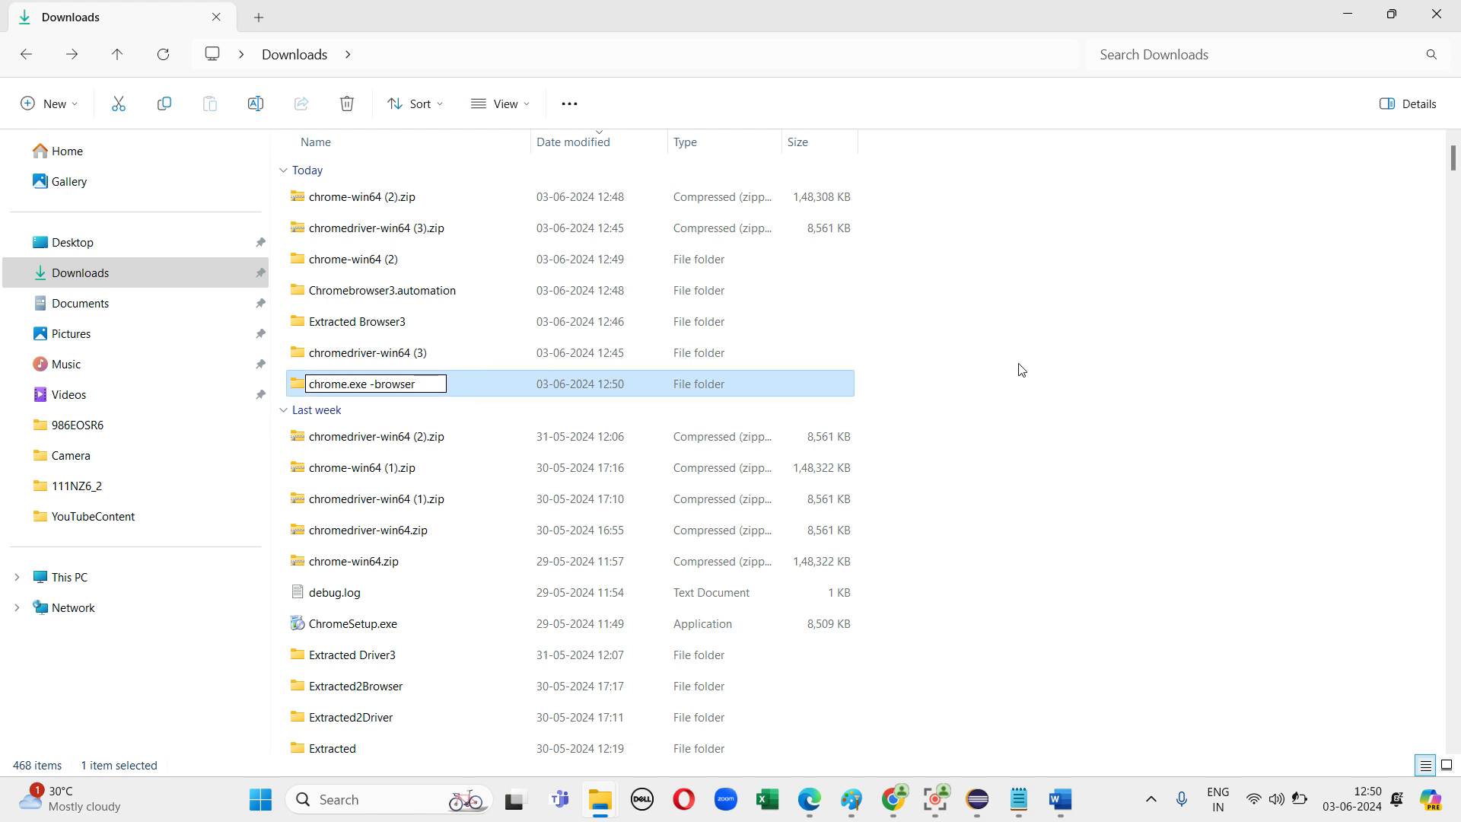
click(1021, 370)
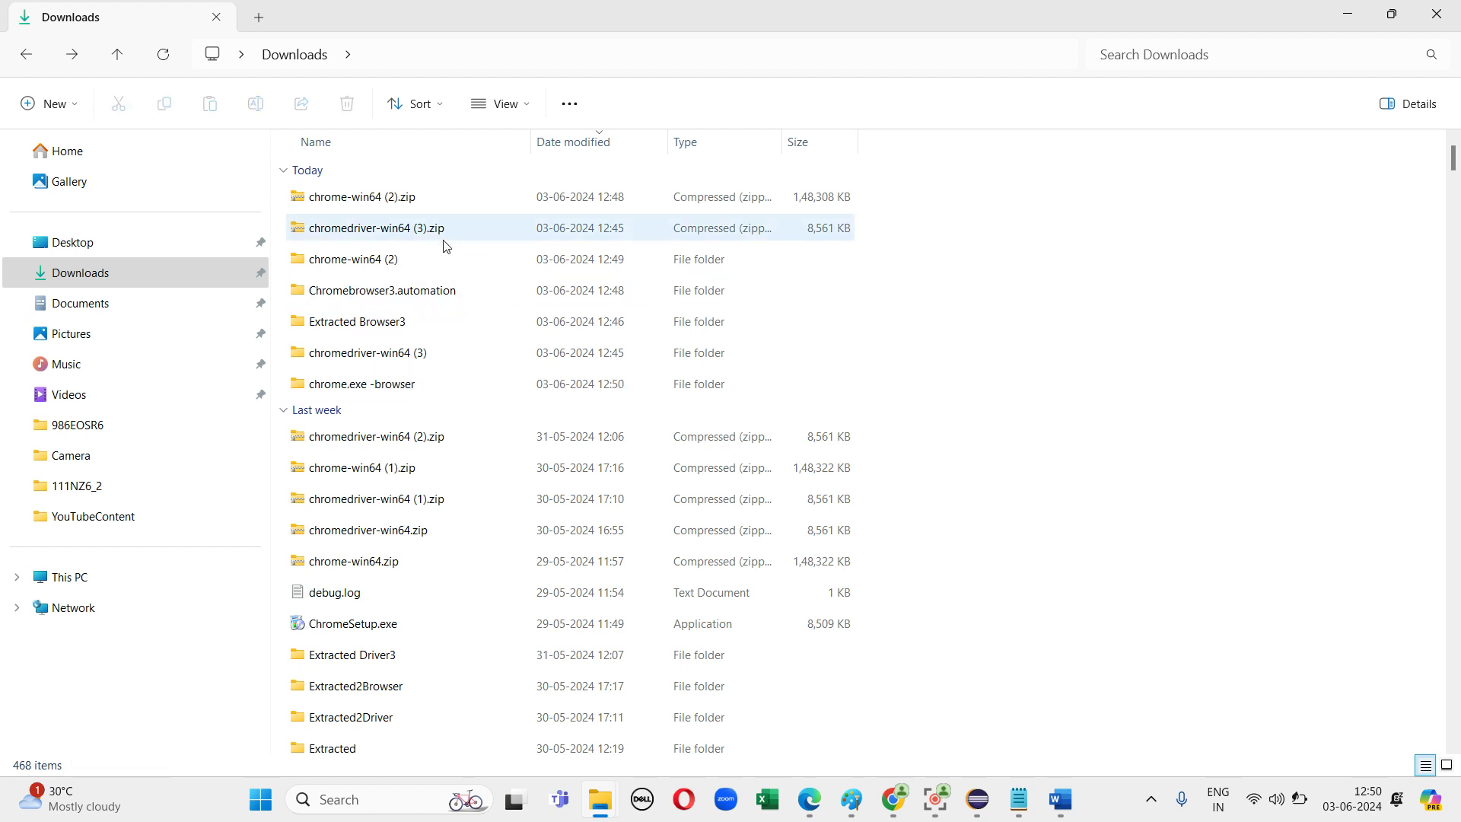
Extract chrome-win64 (2).zip into the chrome.exe -browser folder in Downloads
right_click(405, 199)
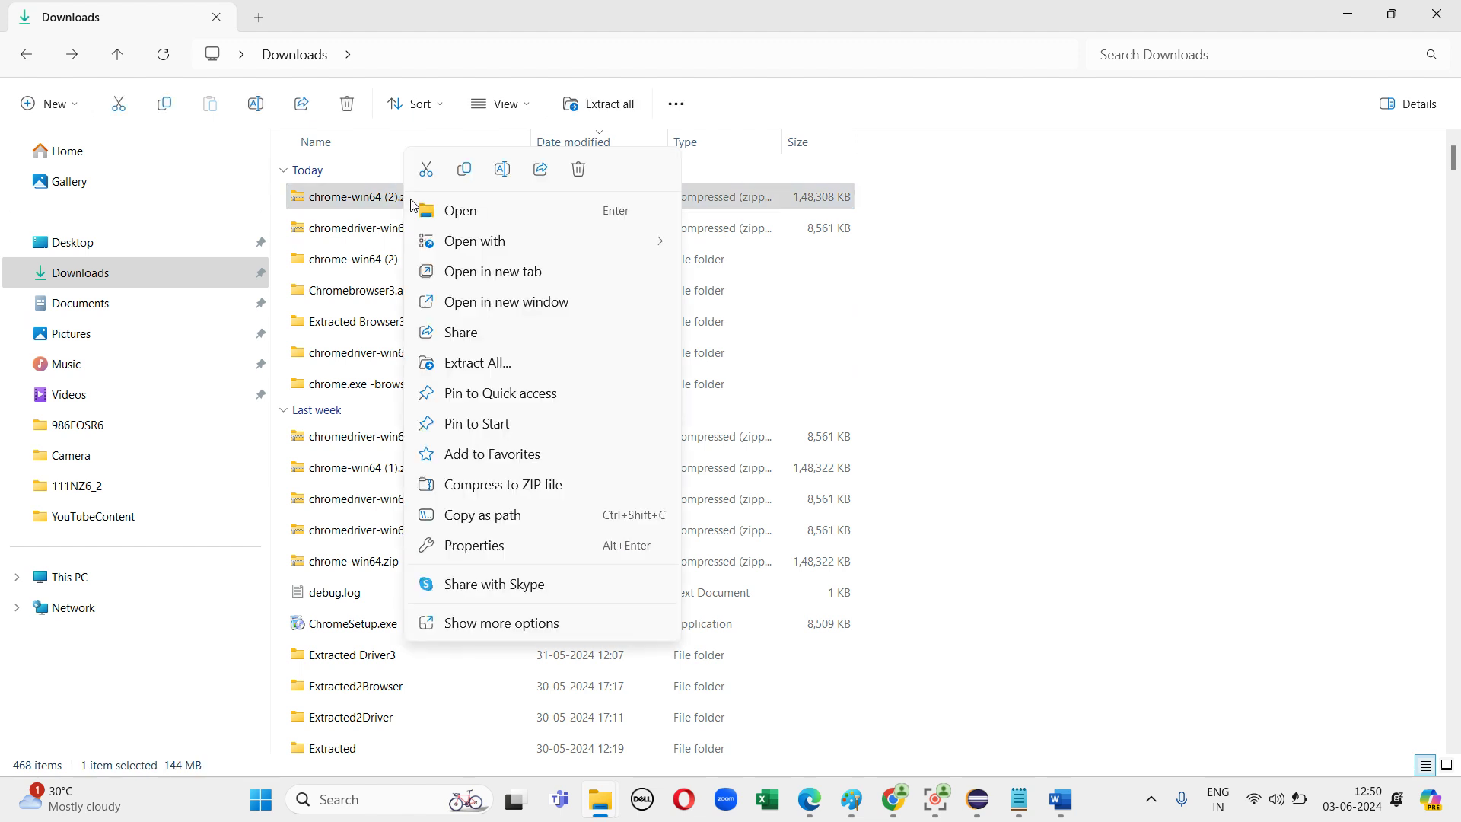
click(569, 365)
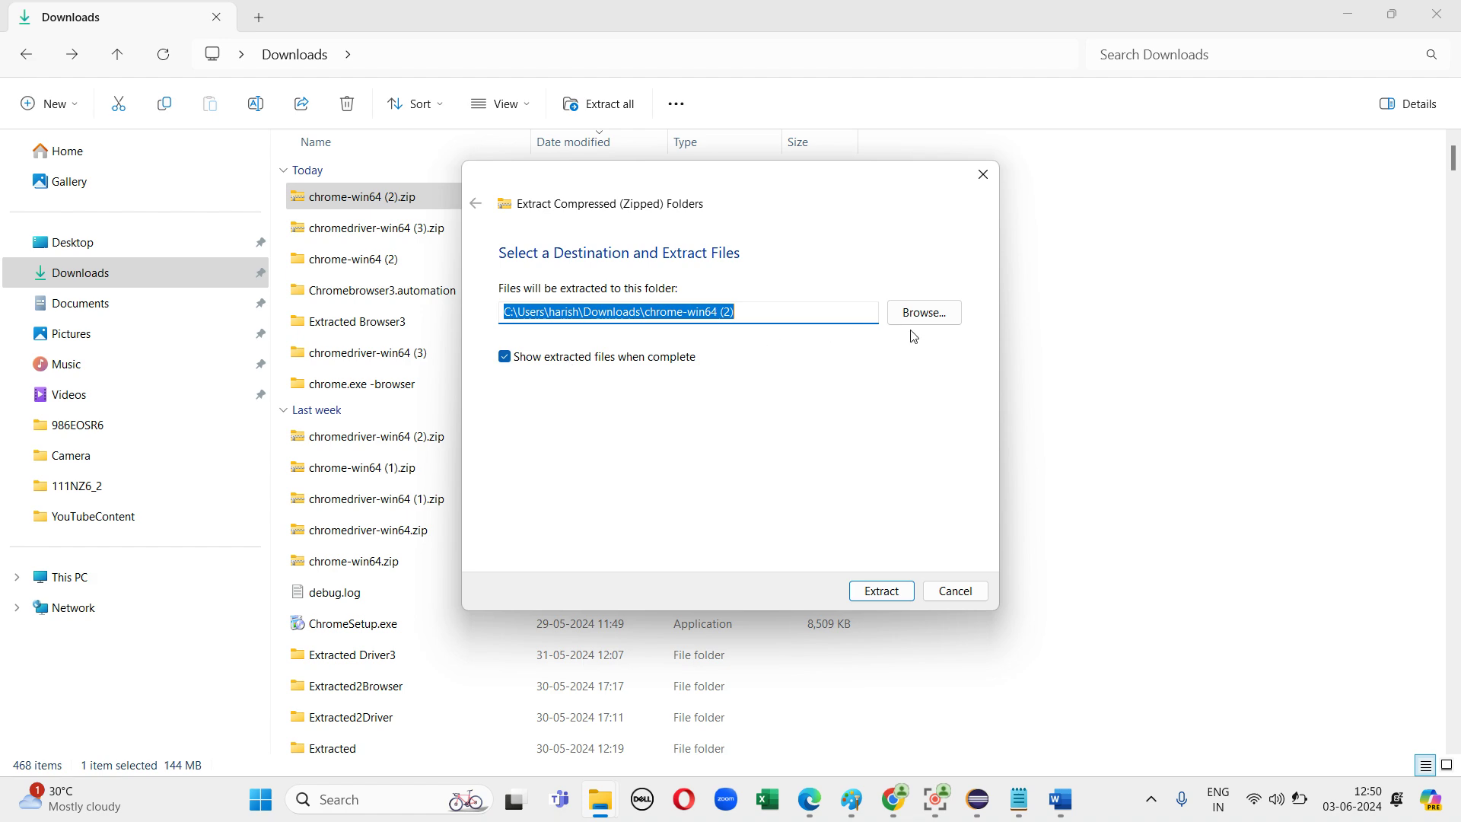
click(918, 315)
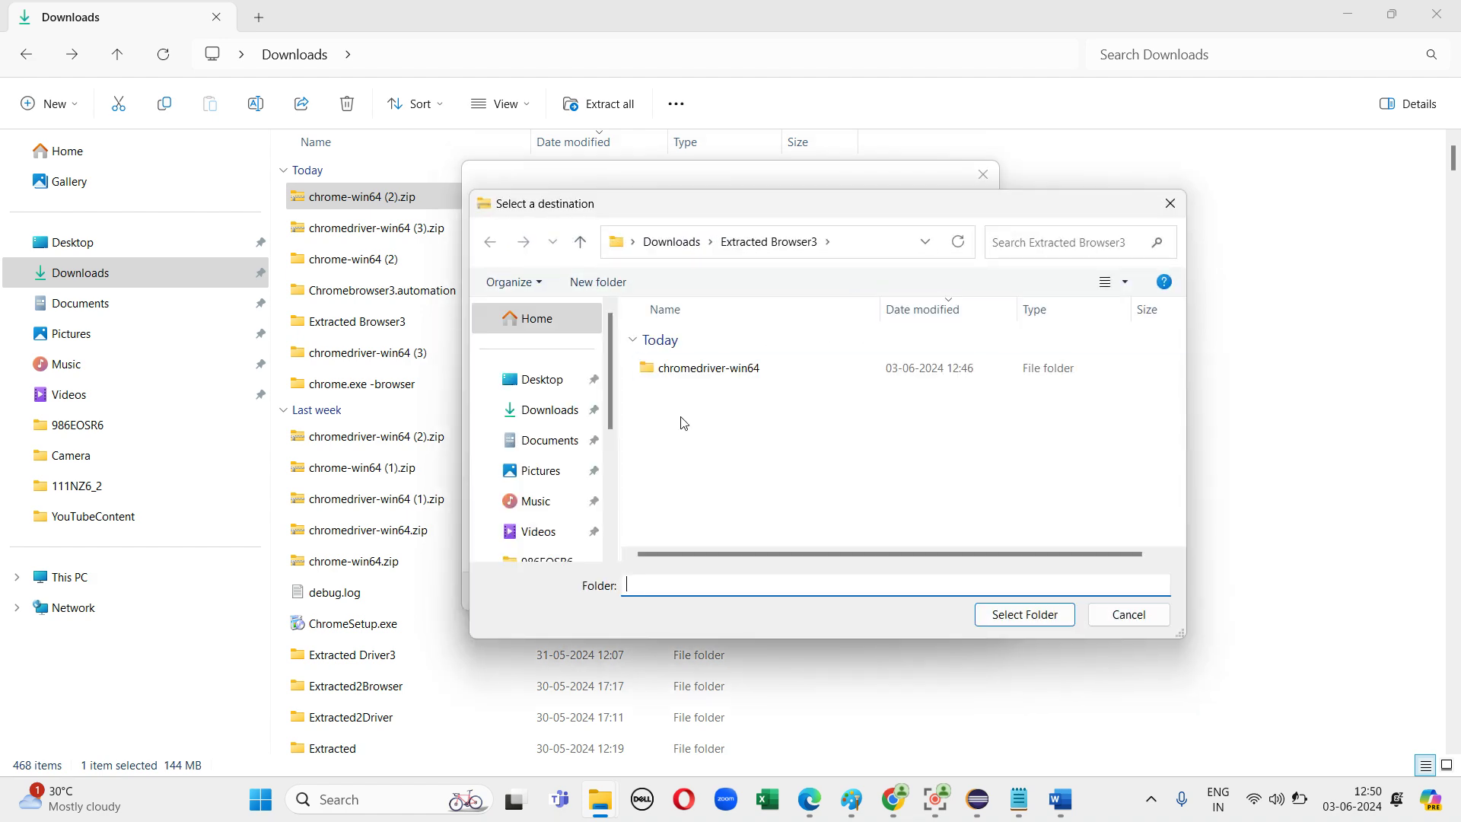
click(571, 415)
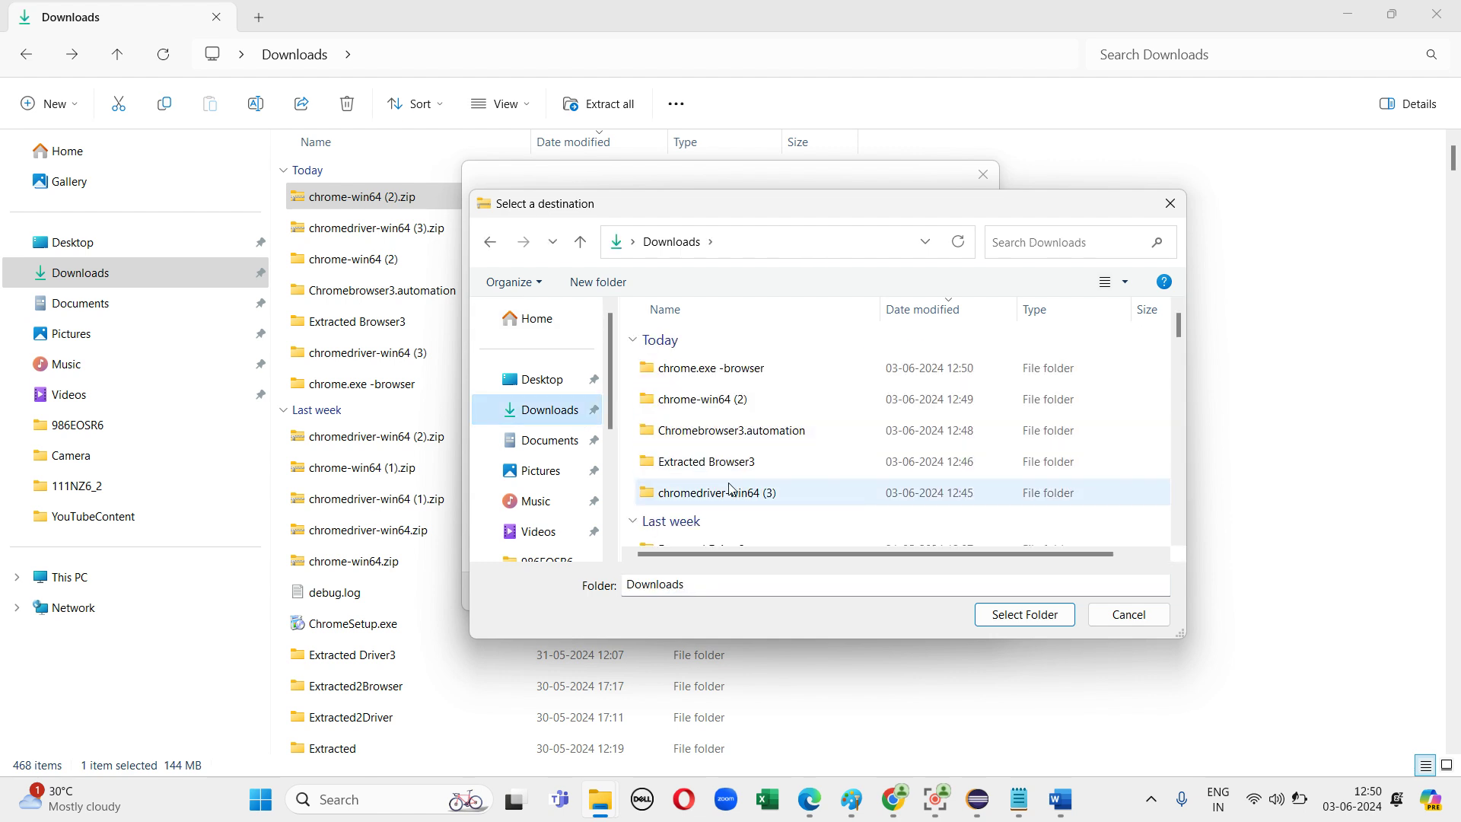
click(746, 378)
double_click(746, 378)
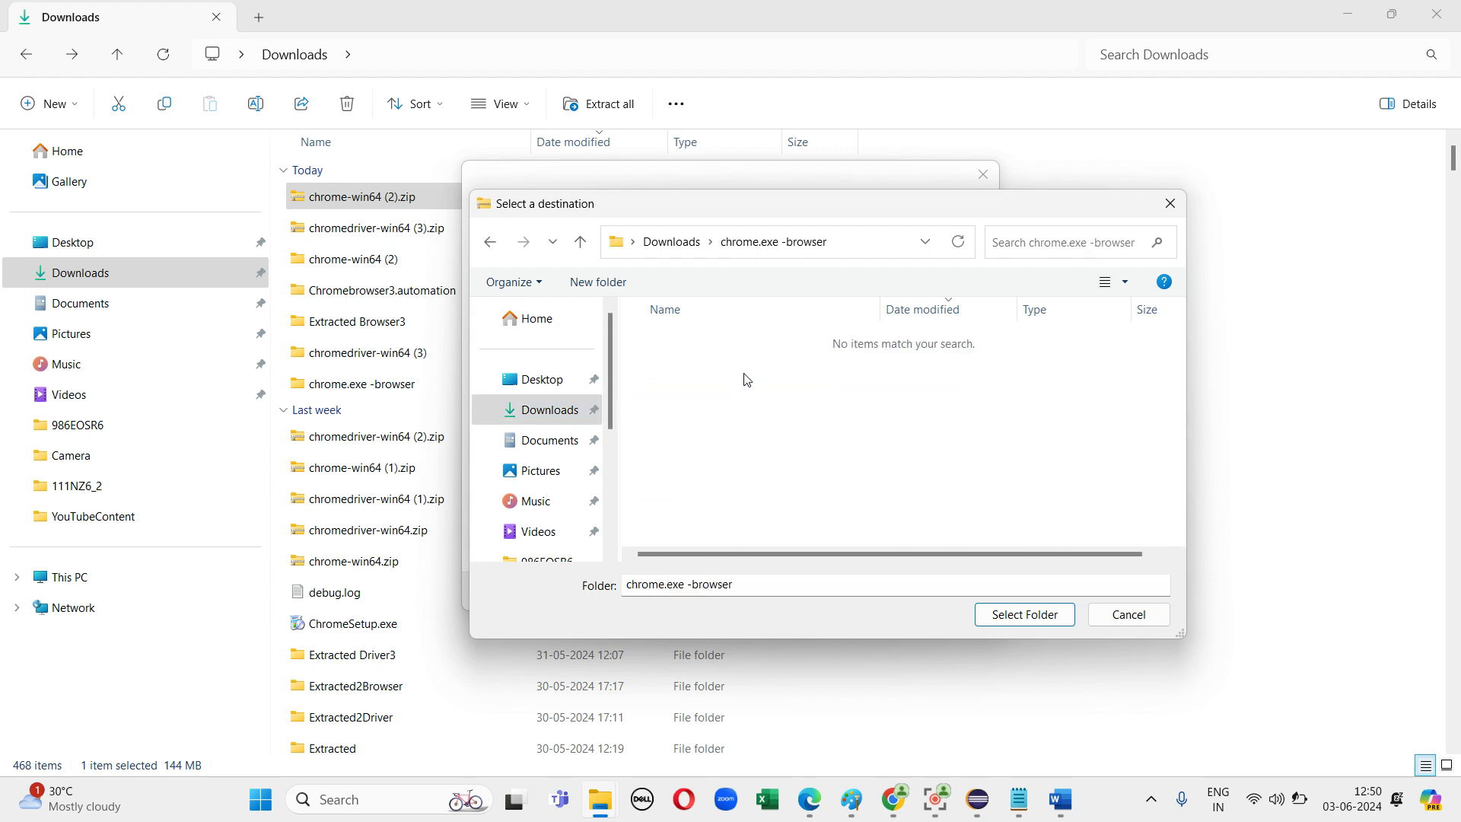
click(1005, 613)
click(894, 596)
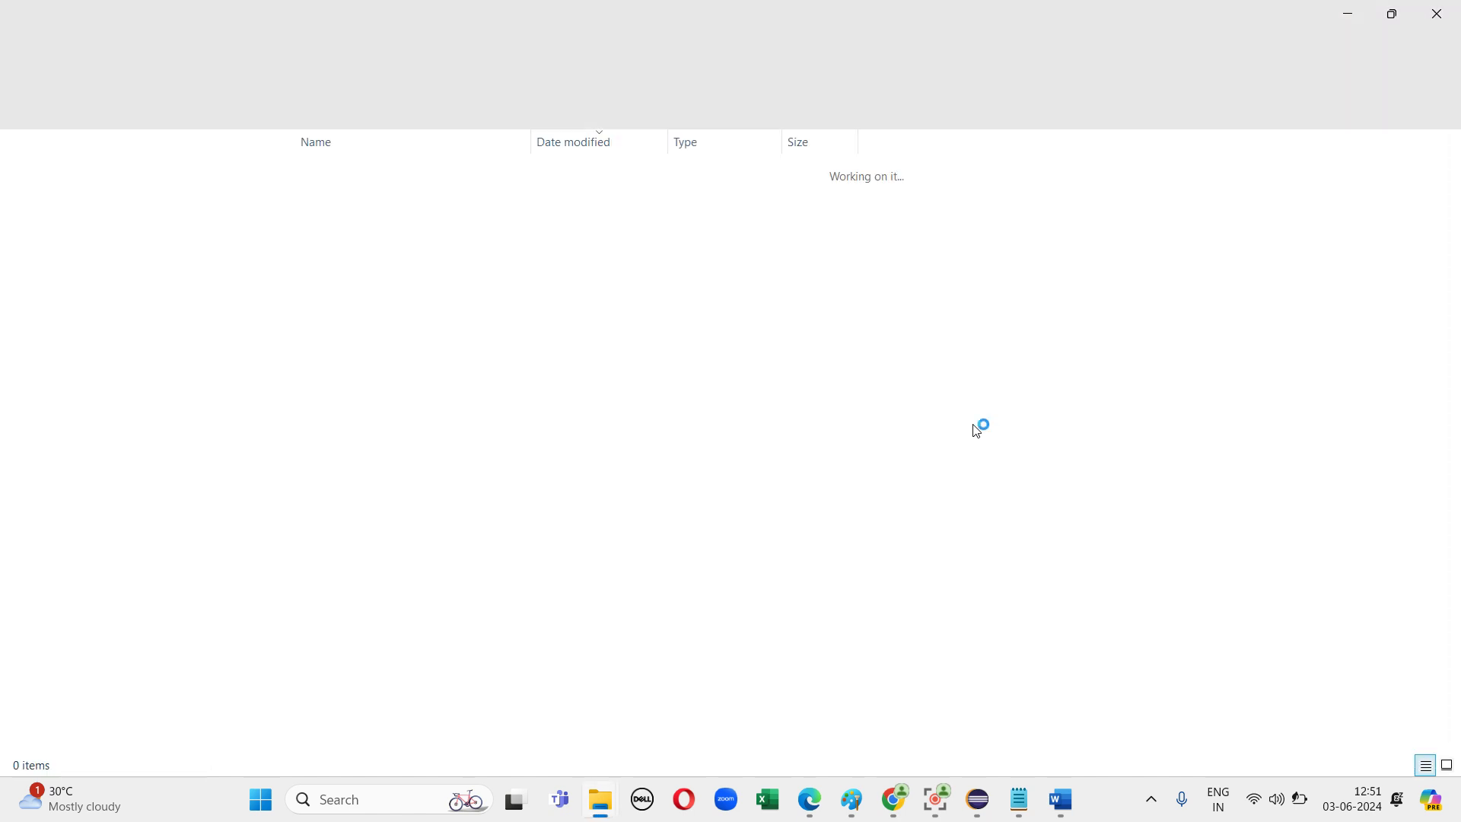
Run chrome.exe from the extracted chrome-win64 folder despite the SmartScreen block, dismiss the restore-pages offer and minimise the browser
double_click(457, 199)
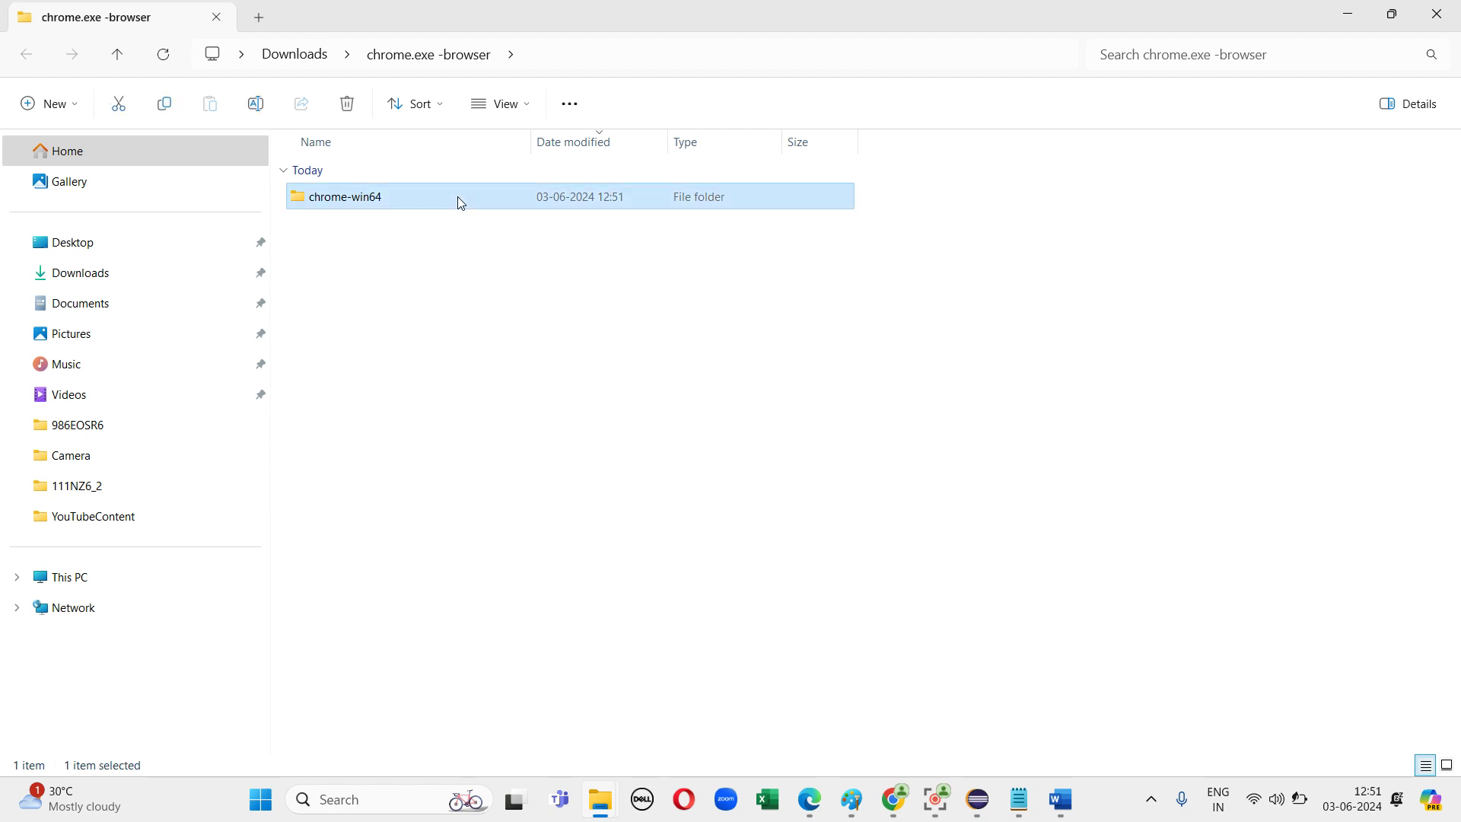
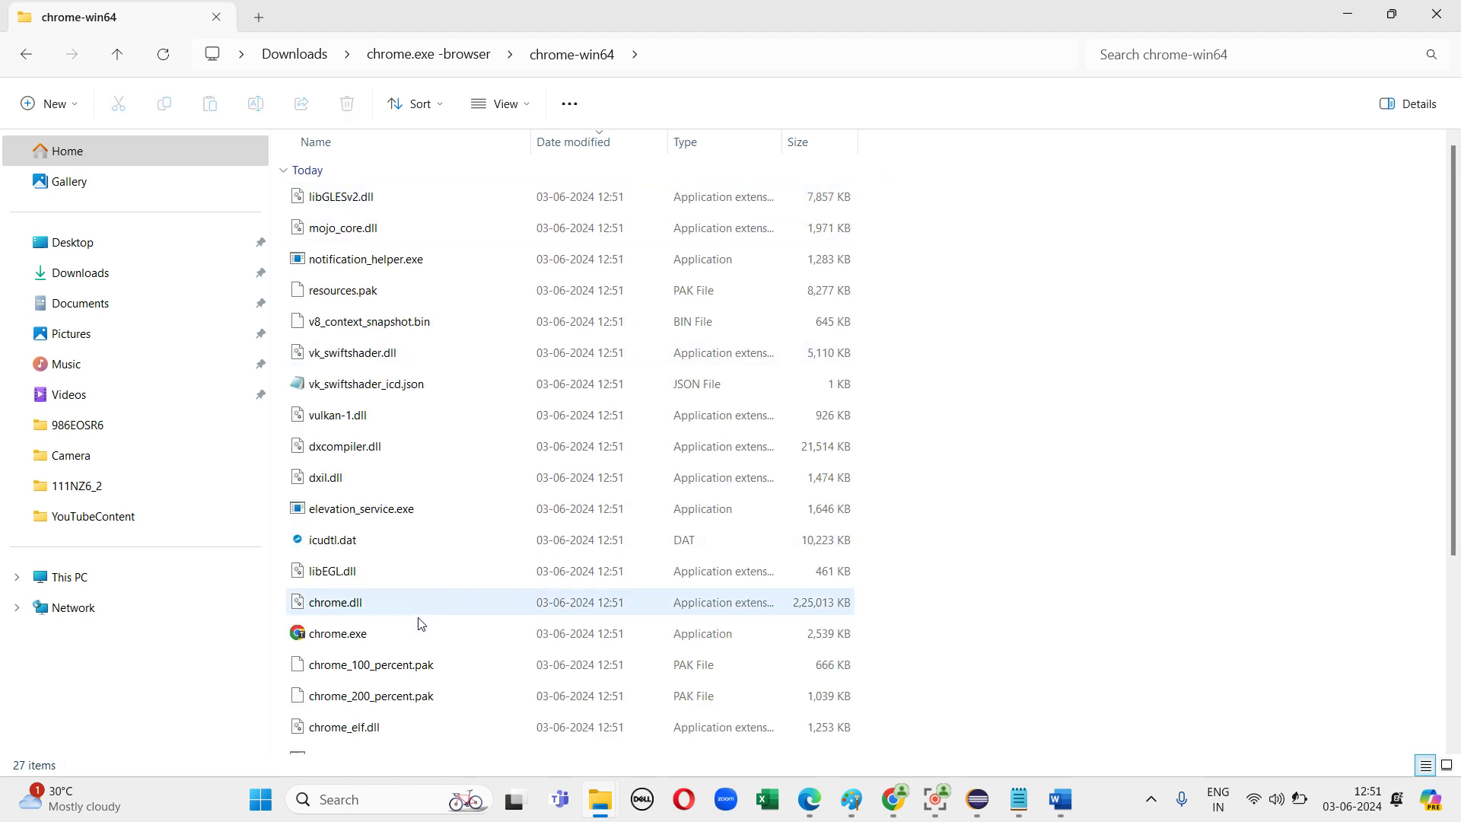
double_click(423, 634)
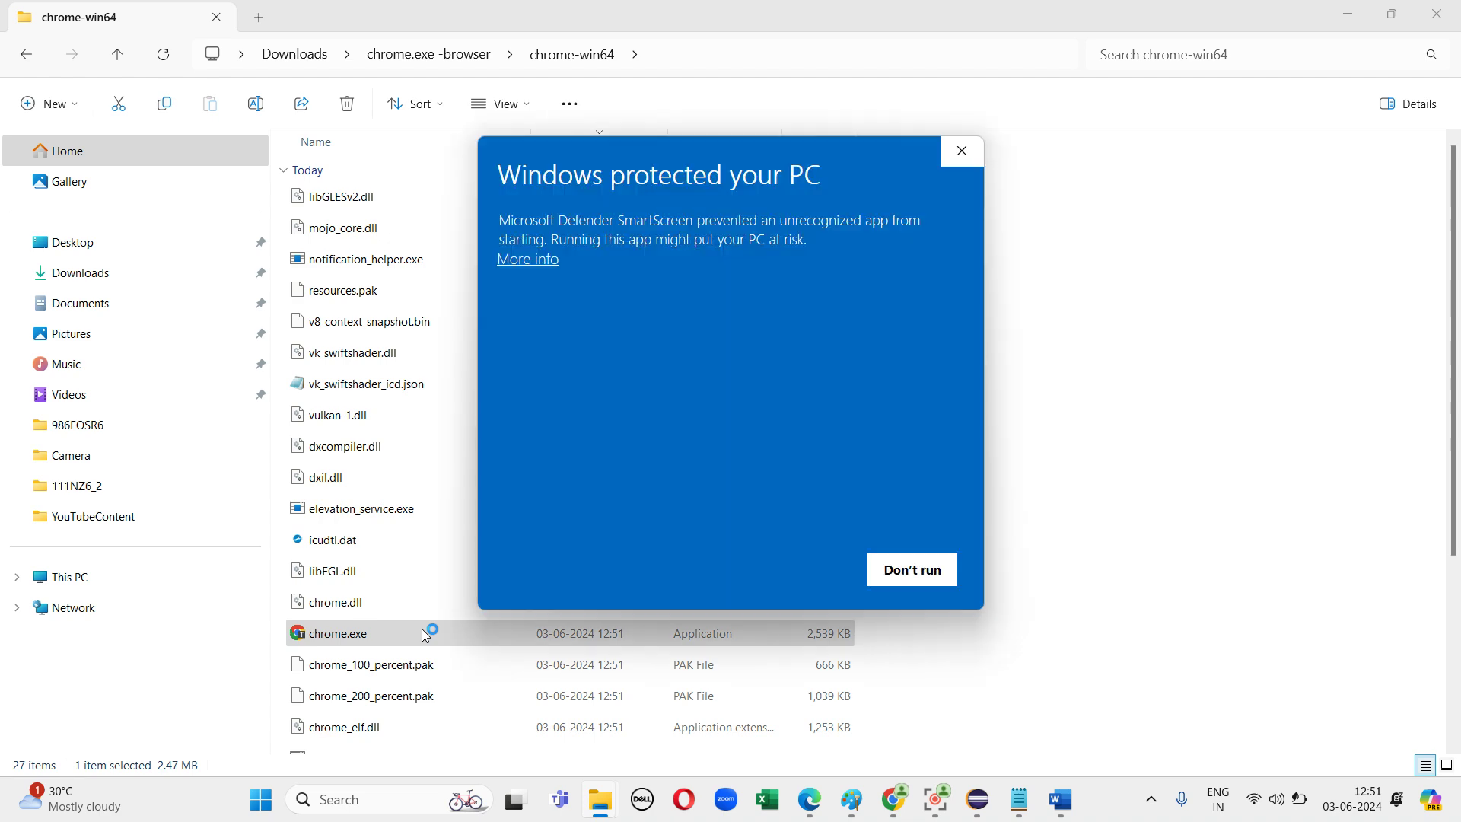
click(539, 260)
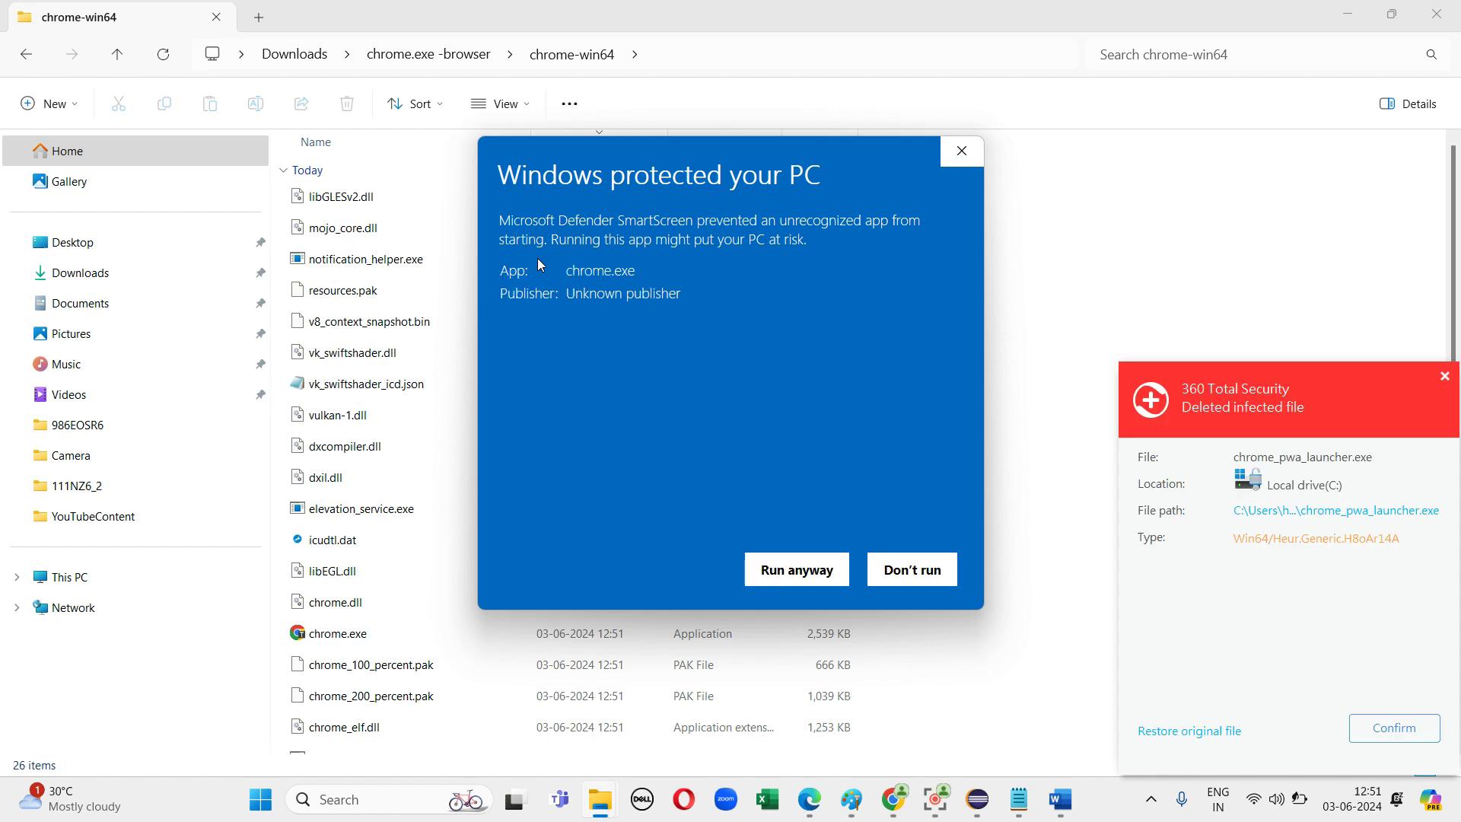
click(810, 570)
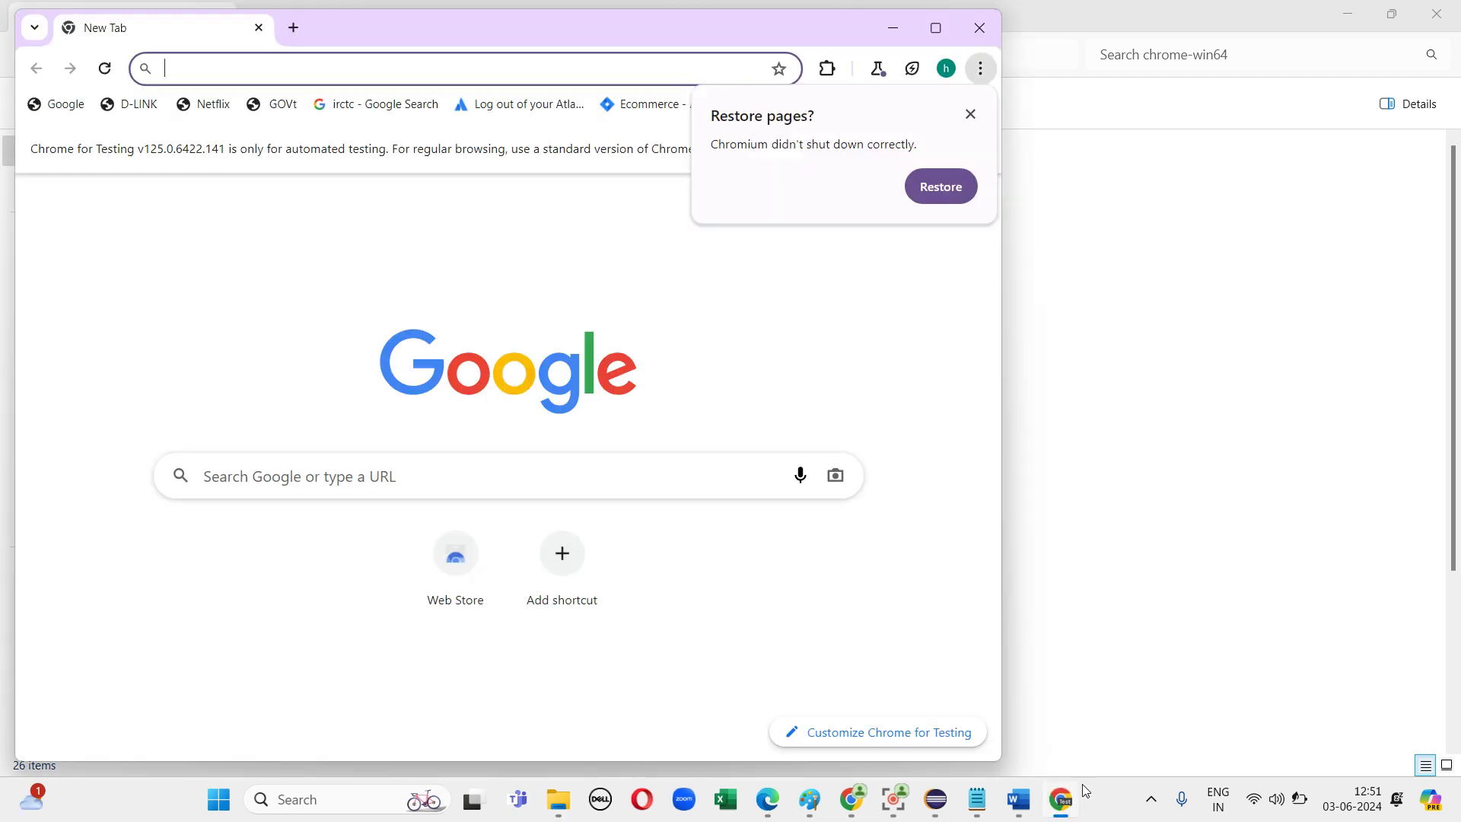
click(970, 115)
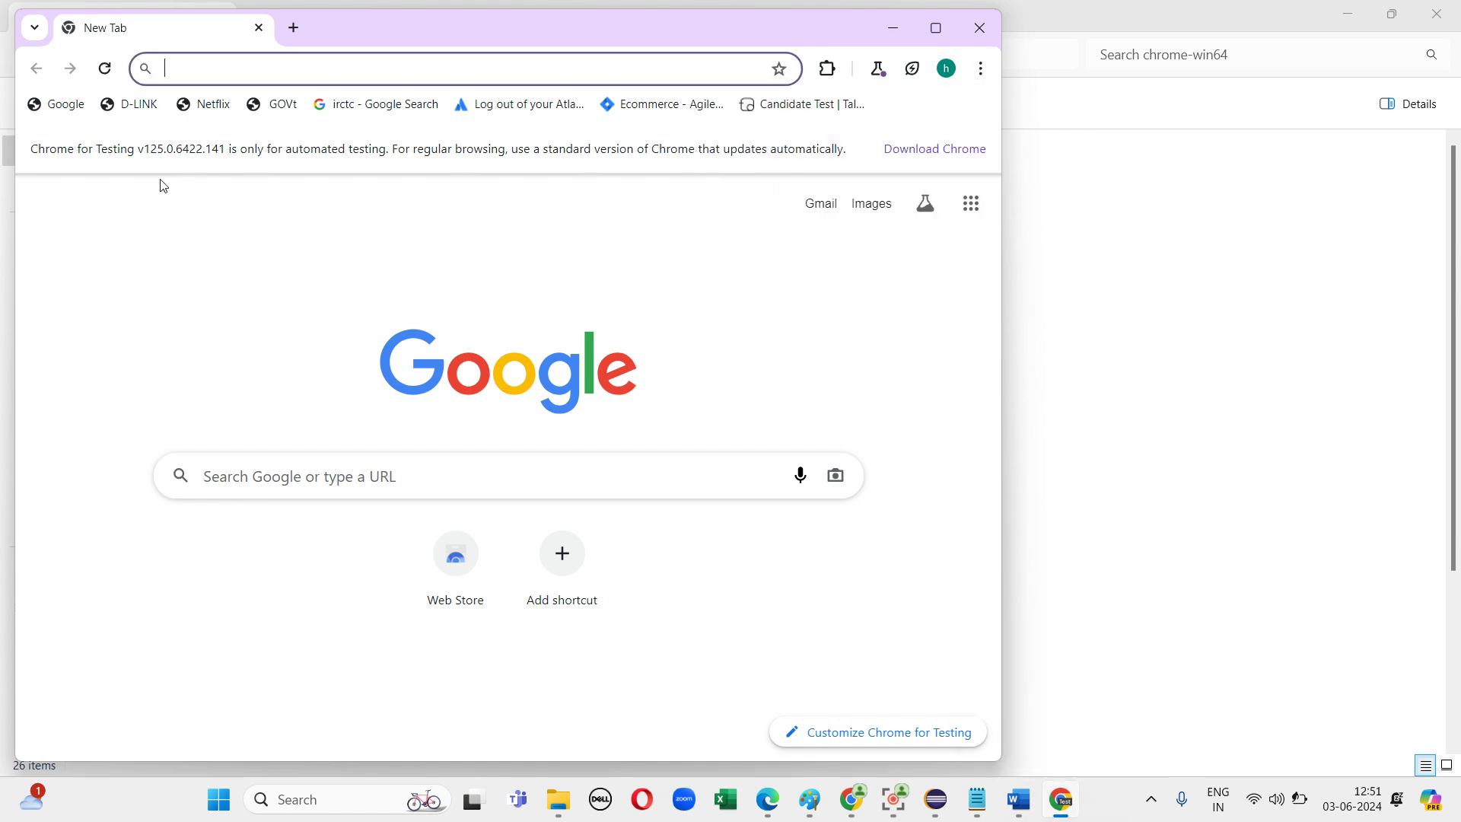
click(893, 30)
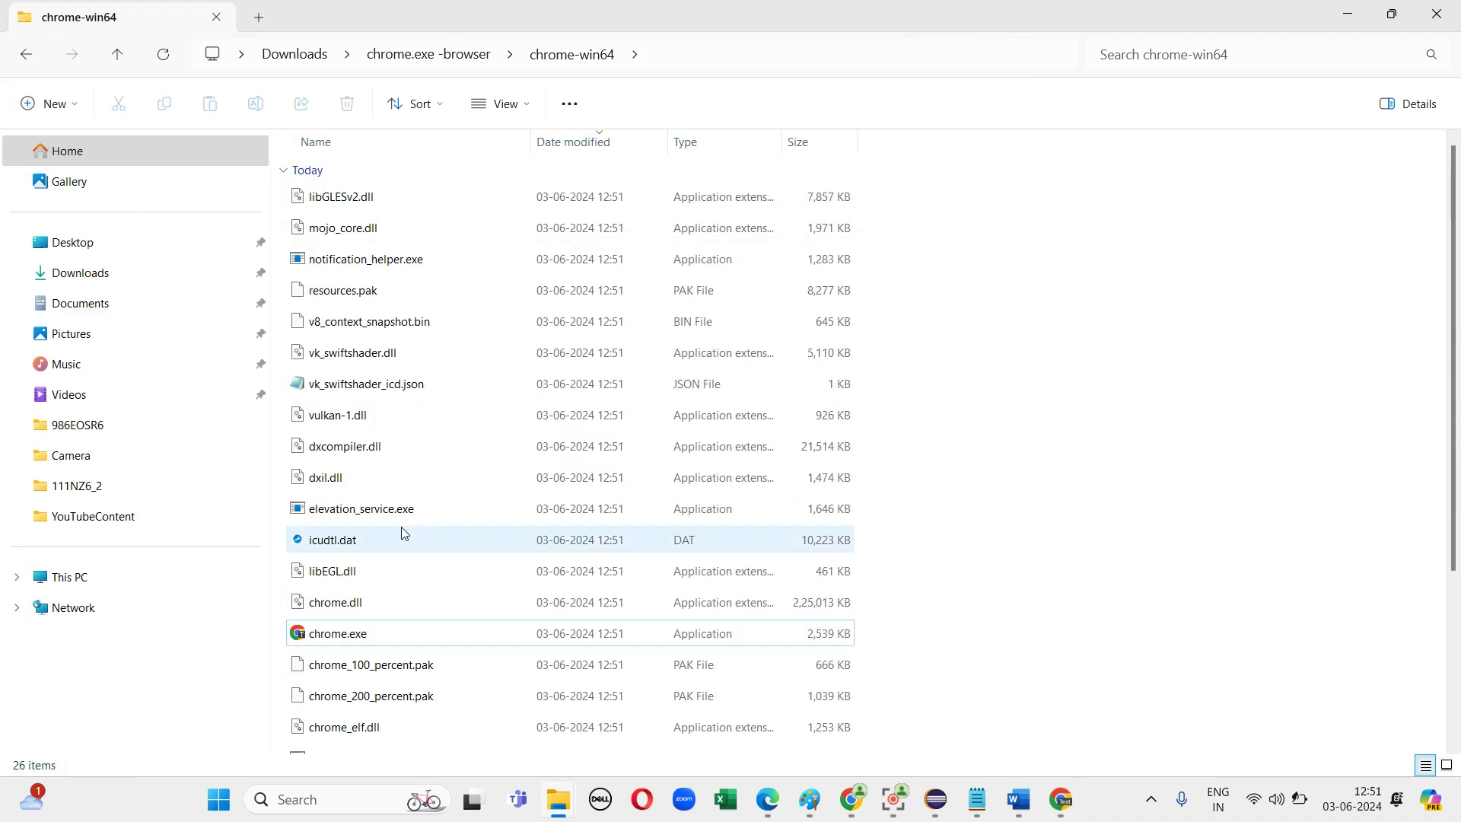
Copy the full folder location of chrome.exe from its file properties
right_click(403, 635)
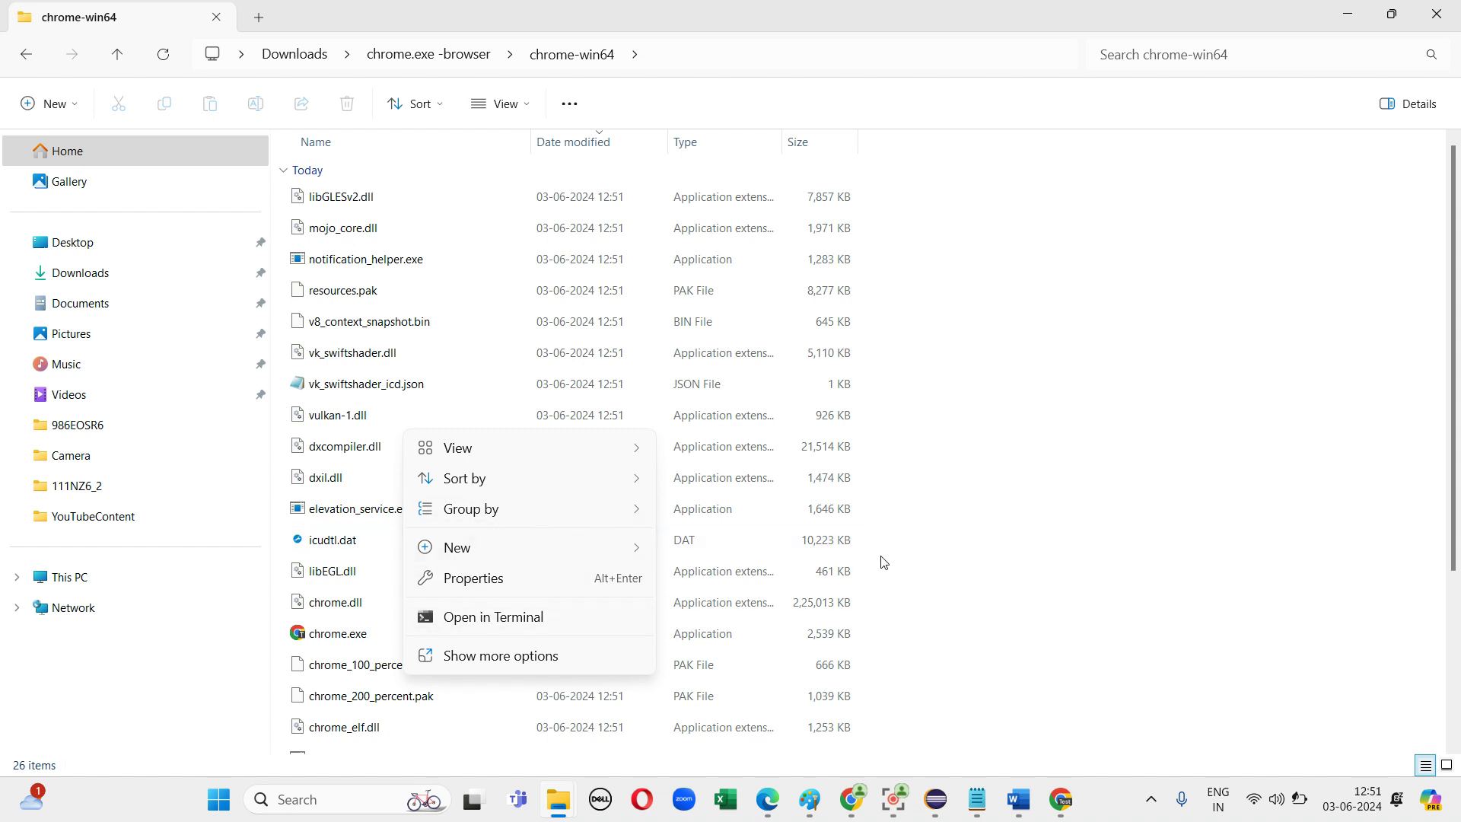
click(1049, 576)
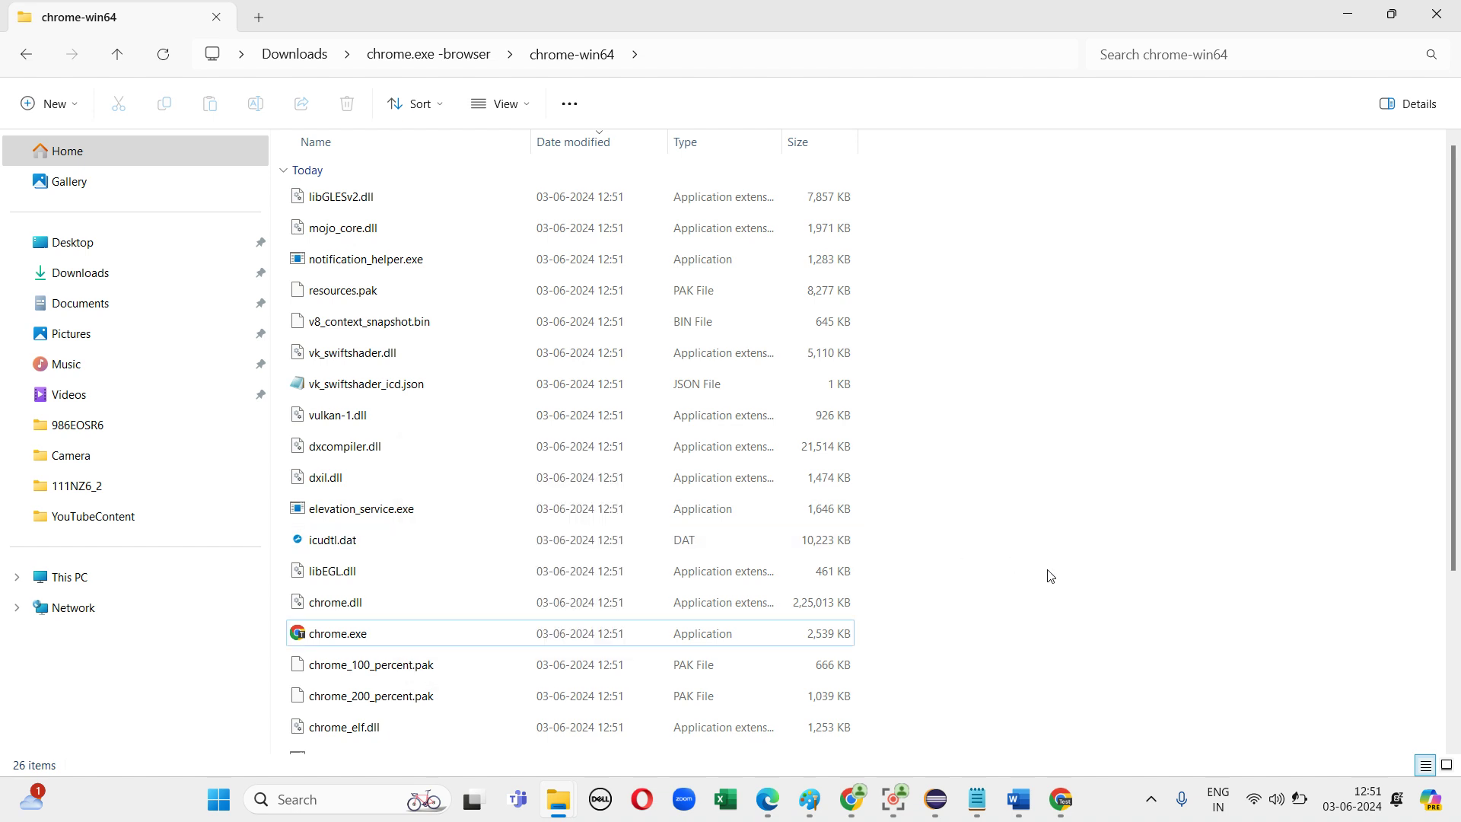
right_click(299, 636)
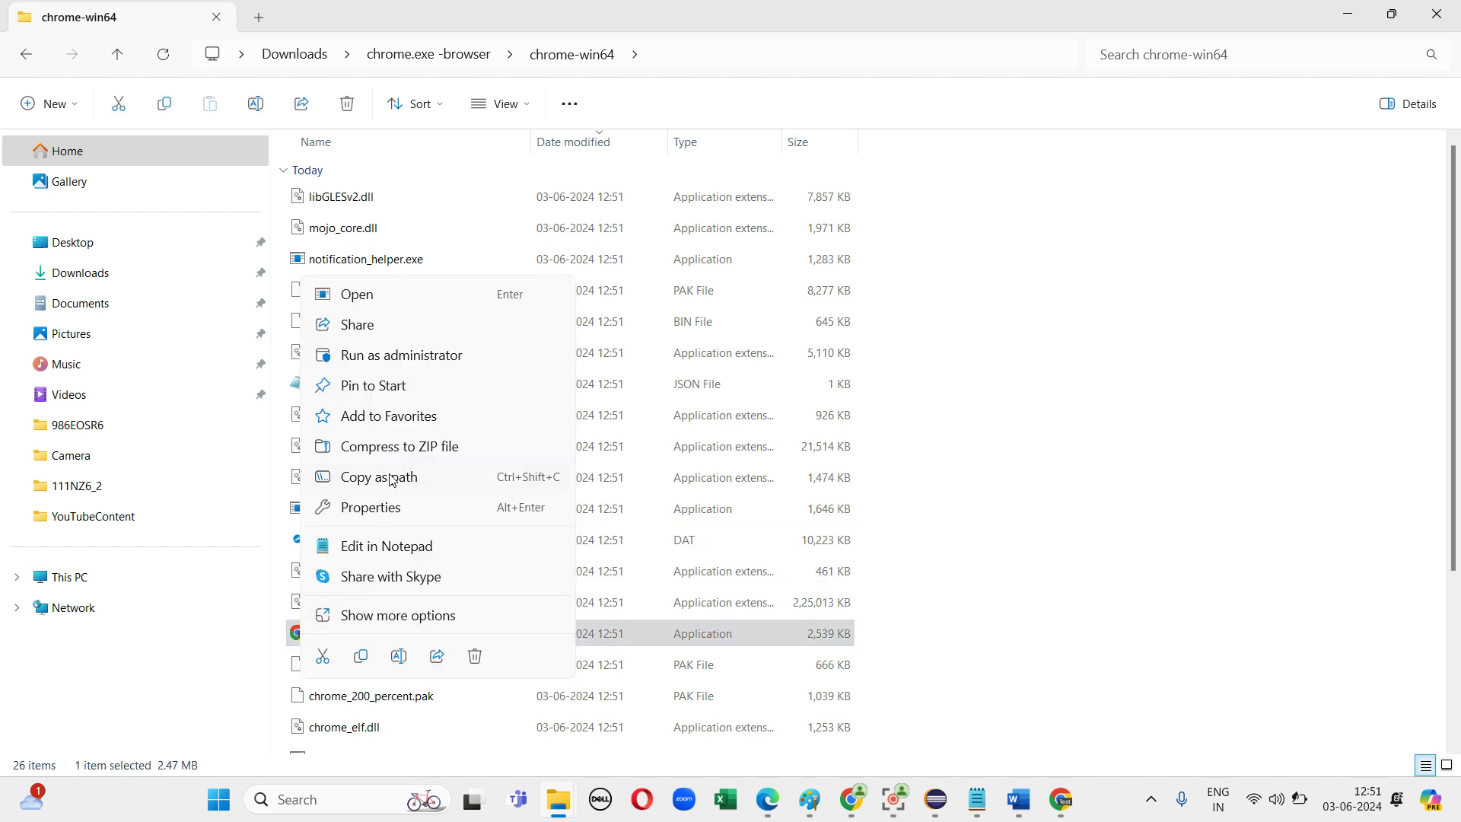
click(392, 511)
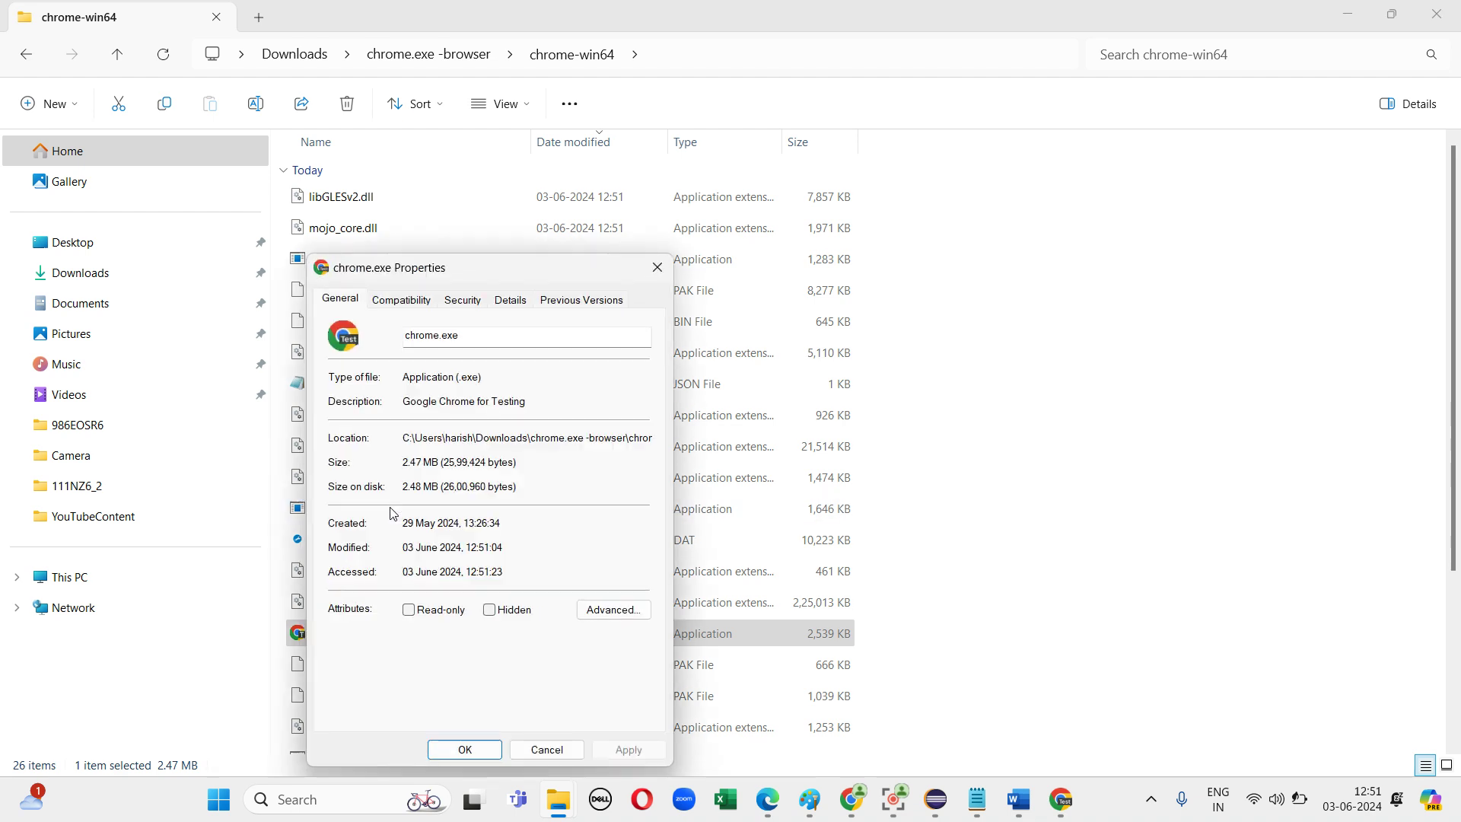
drag(406, 435, 667, 444)
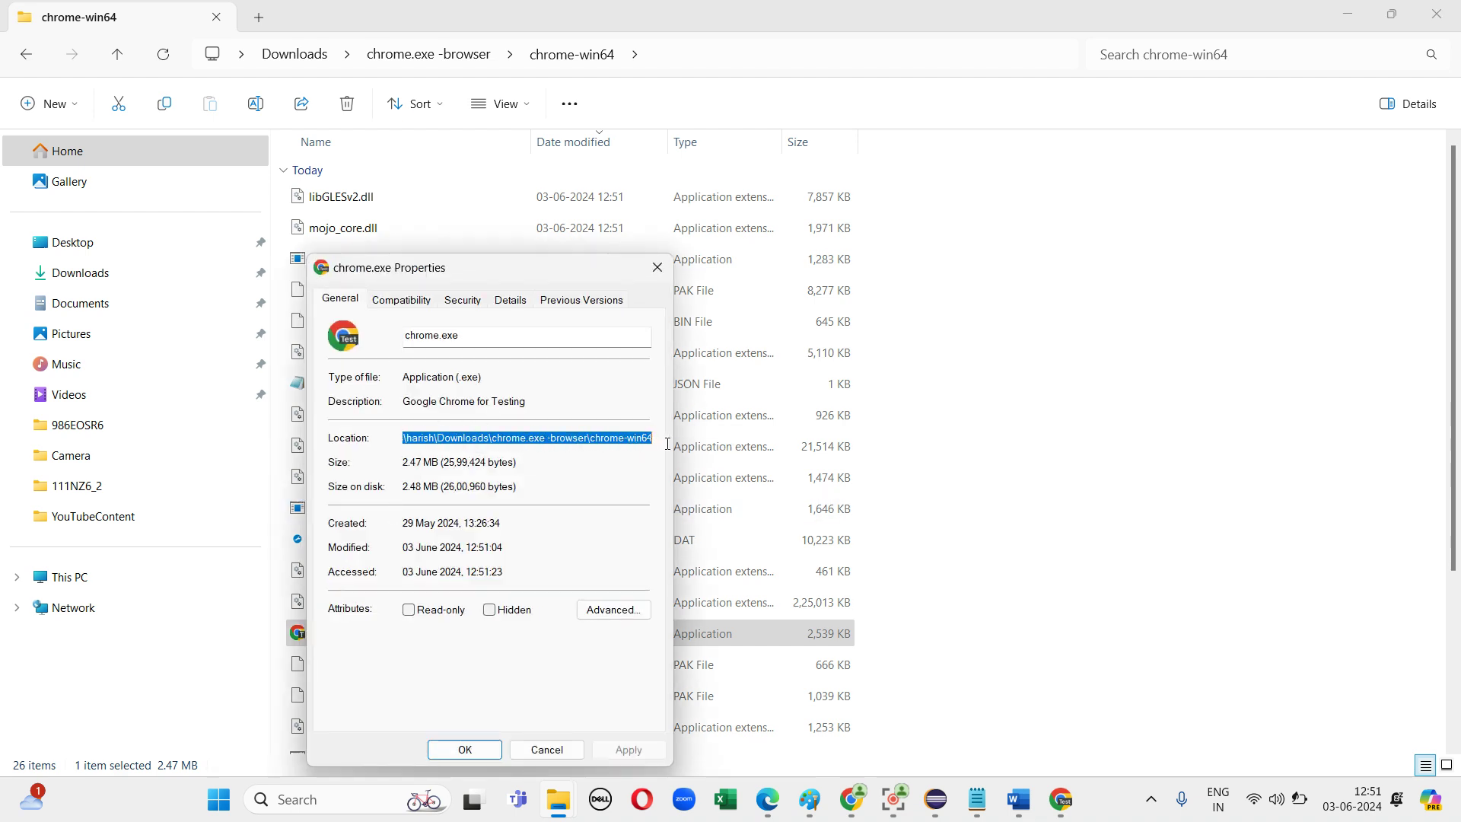
right_click(617, 440)
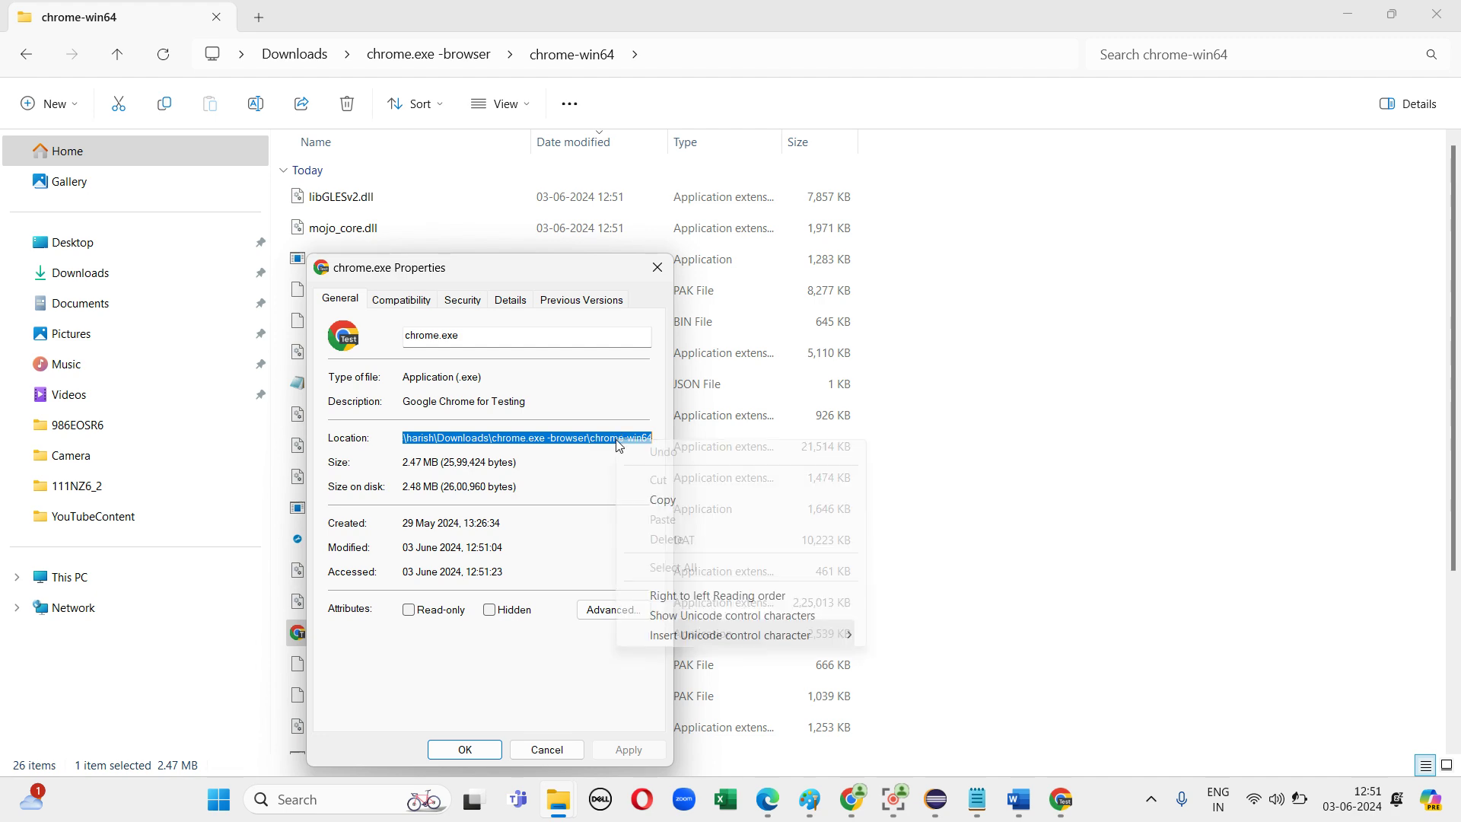
click(663, 499)
Switch to the Notepad notes and paste the copied chrome-win64 folder path a few lines below the existing text
click(935, 813)
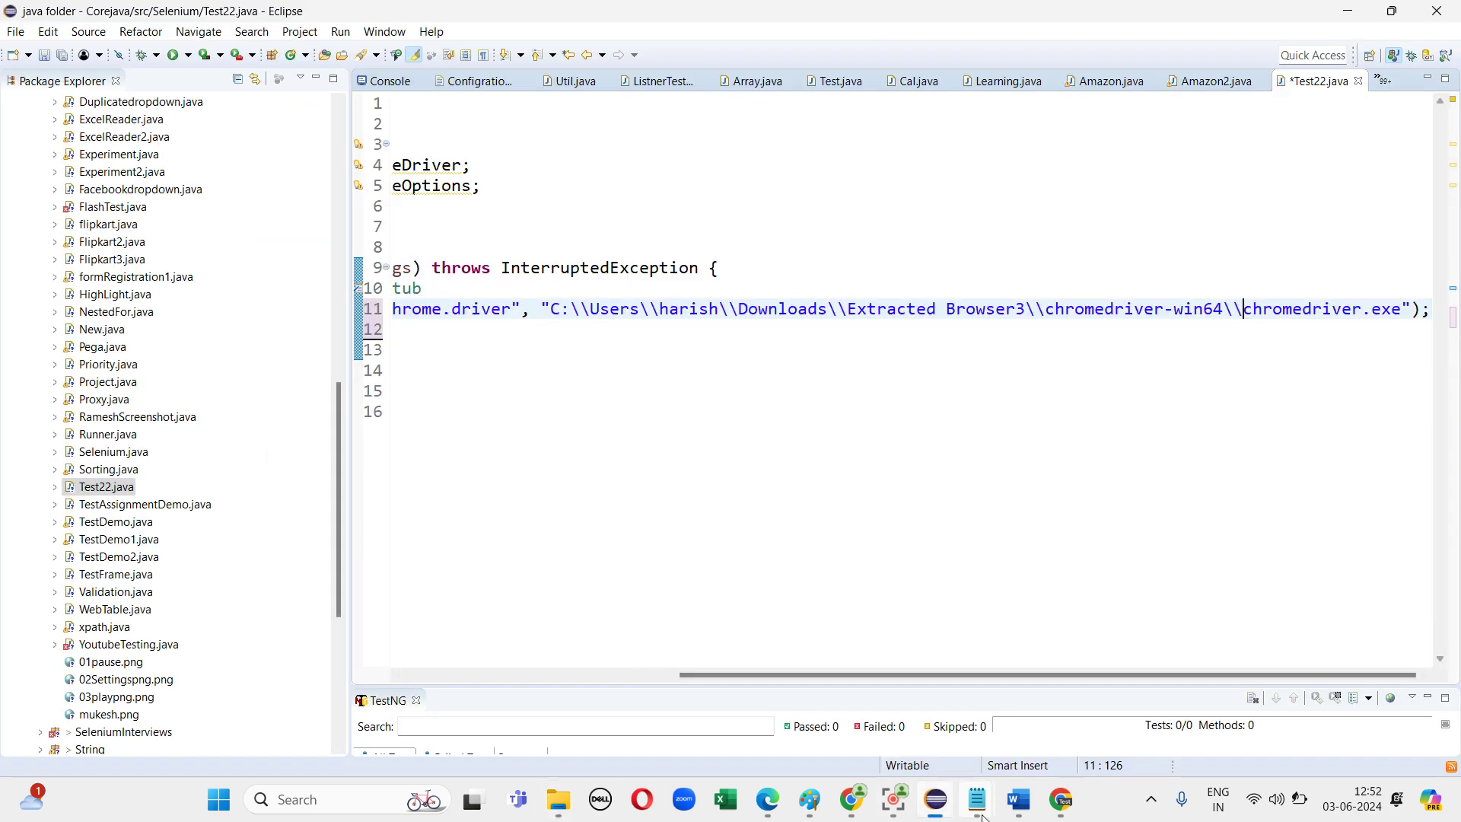
mouse_move(981, 816)
click(834, 723)
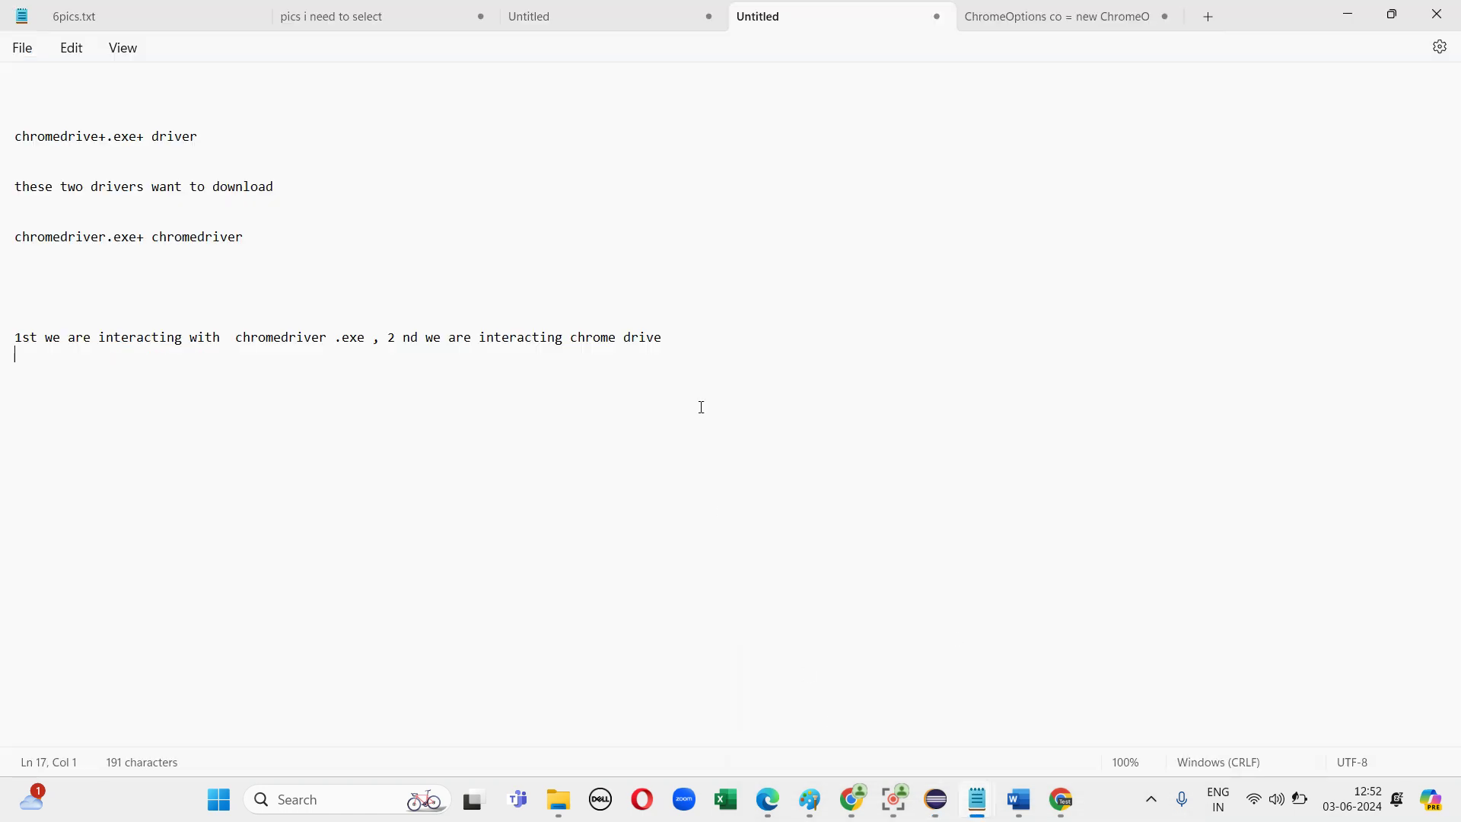
key(Return)
key(Return)
key(Return)
key(ctrl+v)
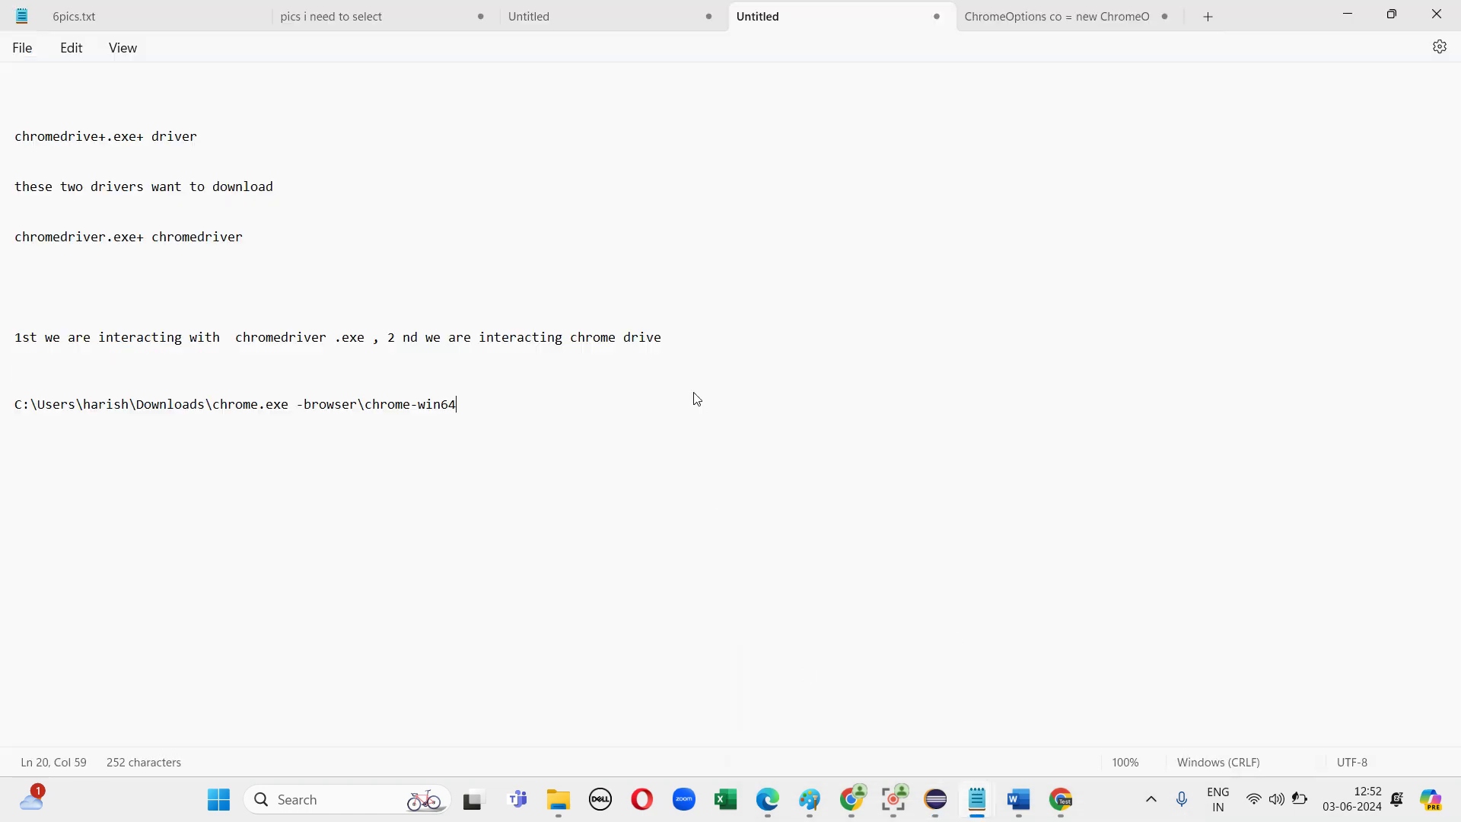
Switch to Eclipse and add the line ChromeOptions co = new ChromeOptions(); below the setProperty call in Test22.java
mouse_move(935, 799)
click(934, 700)
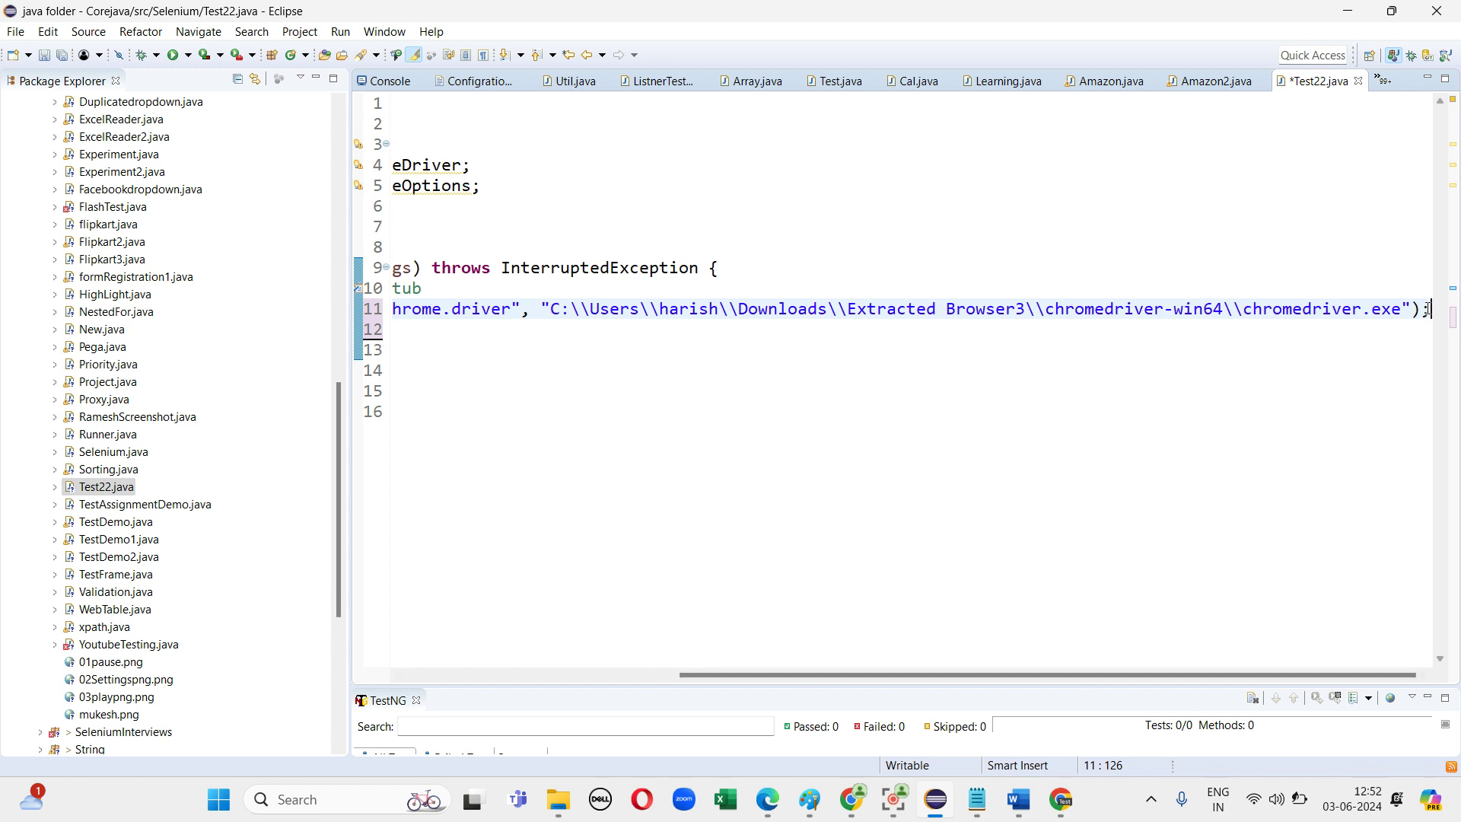
key(Return)
key(Return)
text(C)
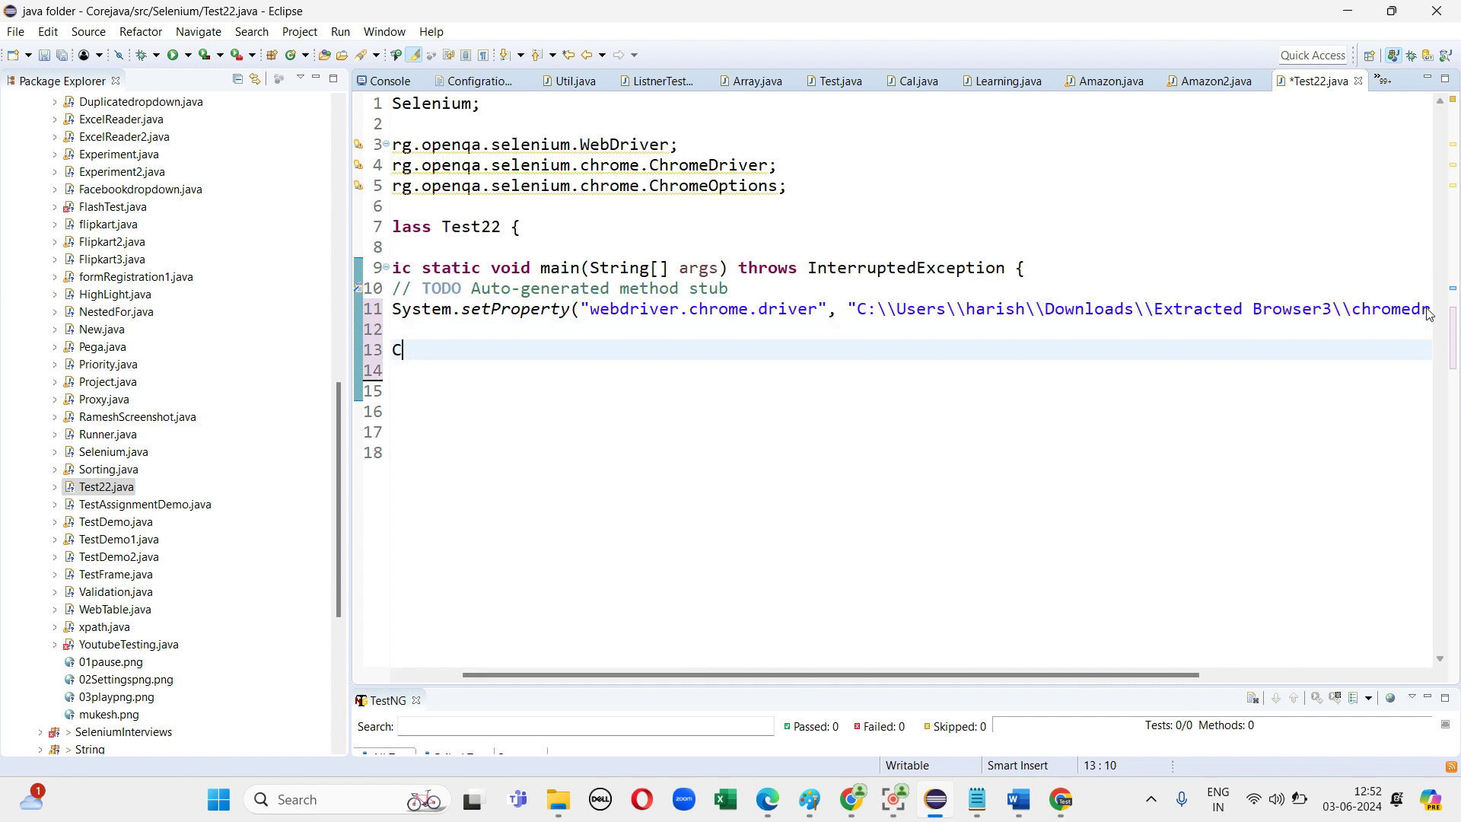
text(hrome)
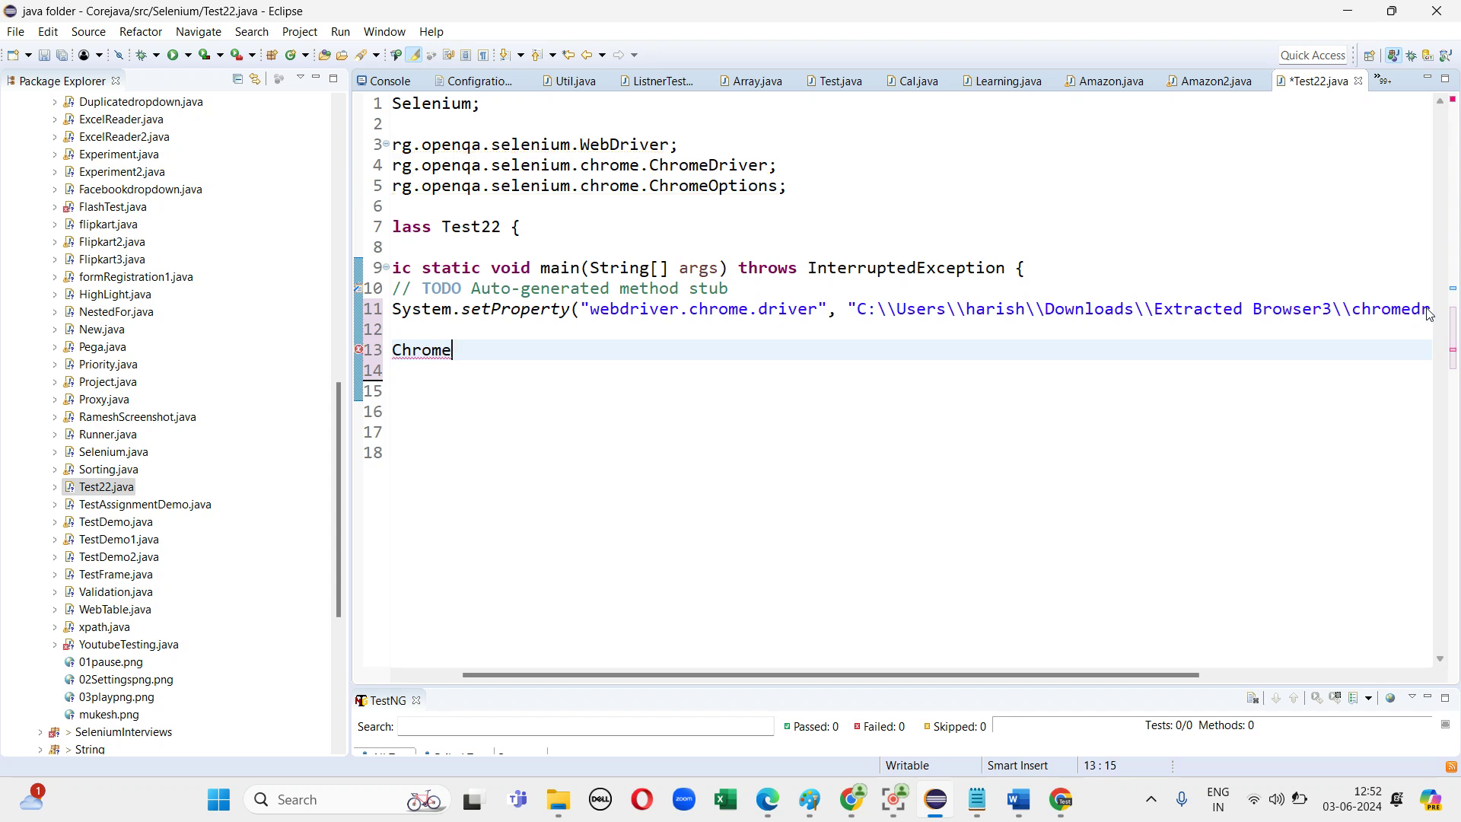
text(Options co = ne)
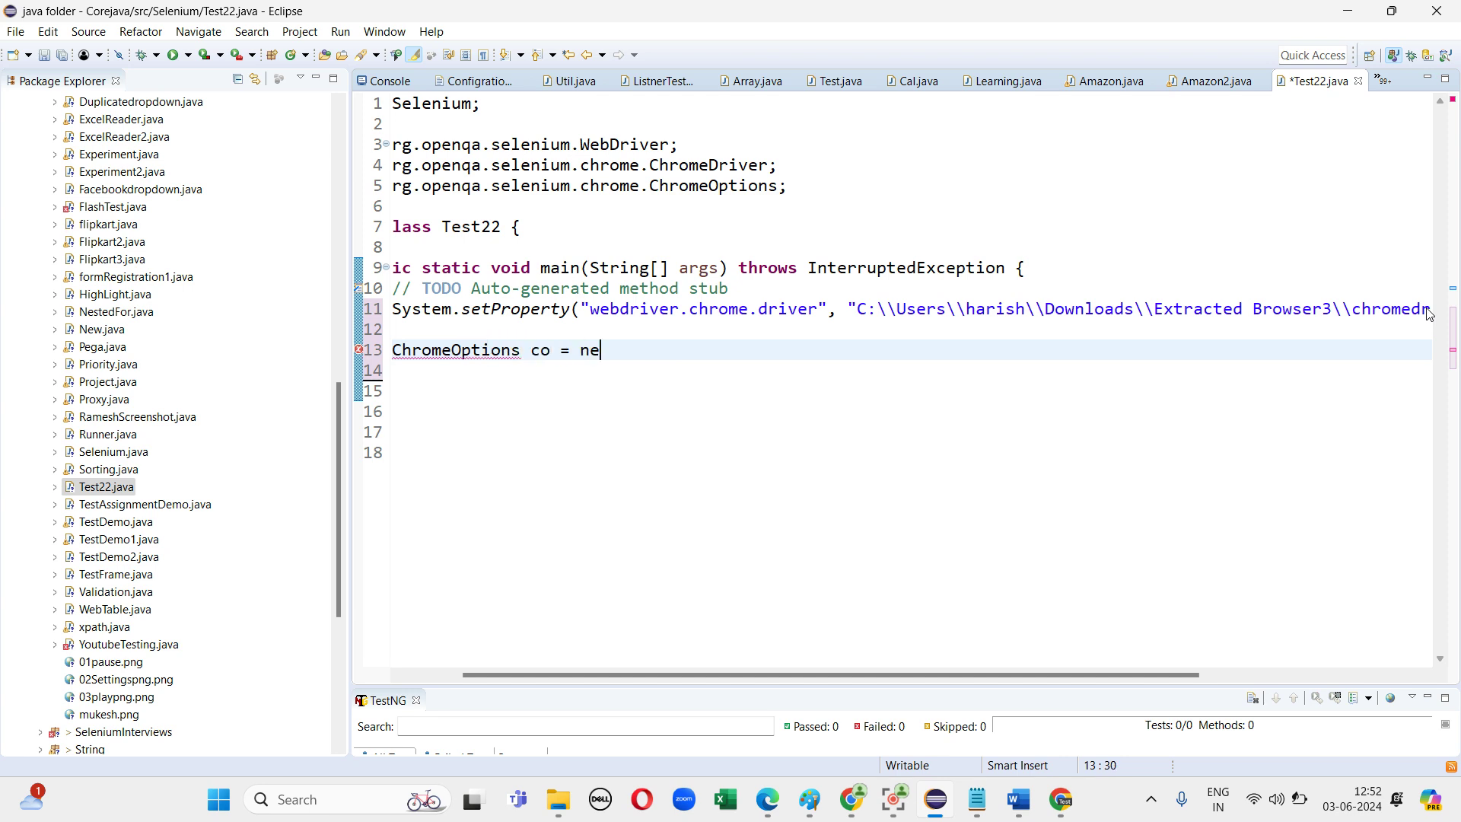
text(w ChromeOptions)
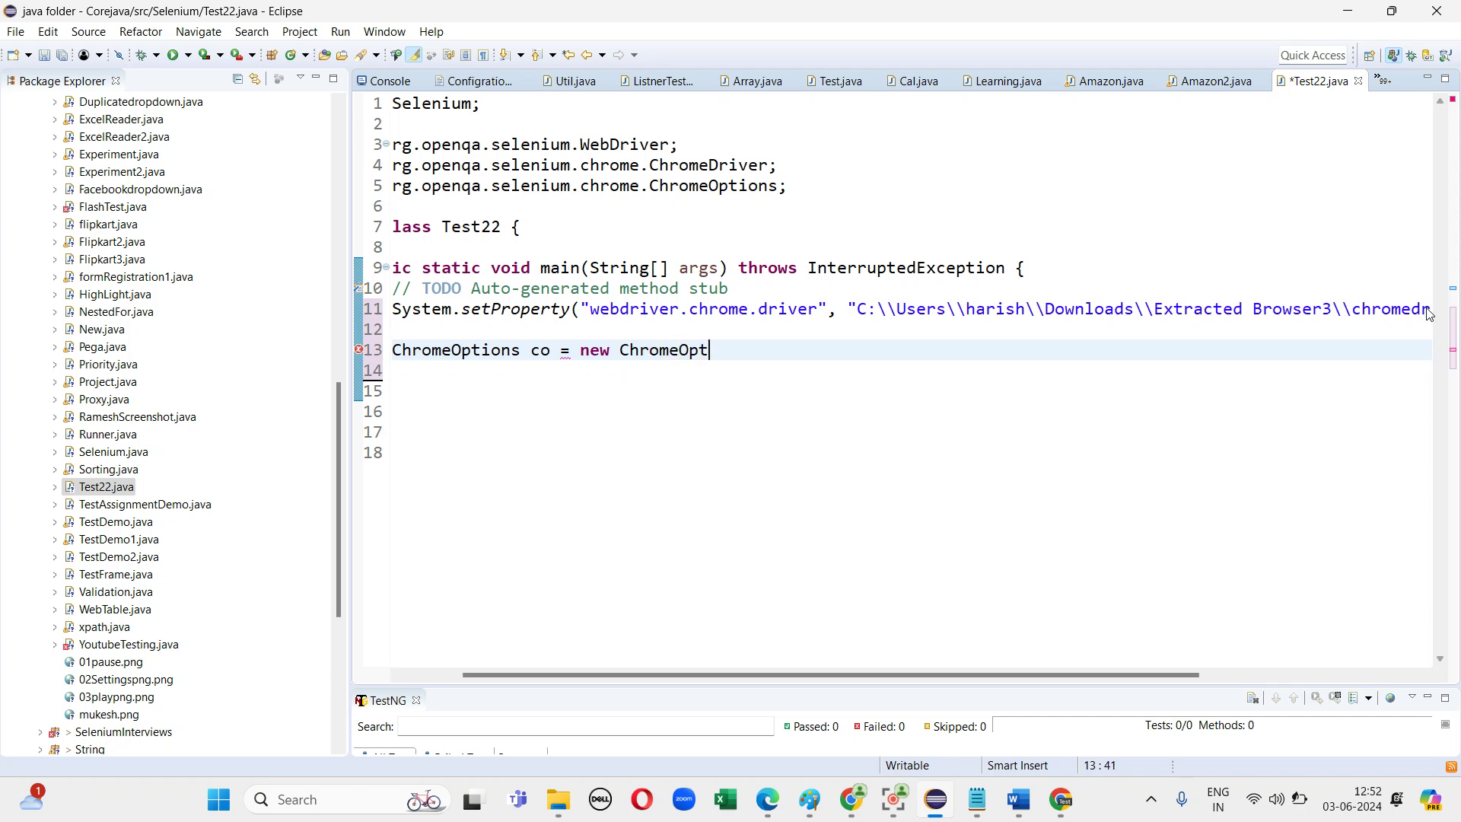
text(())
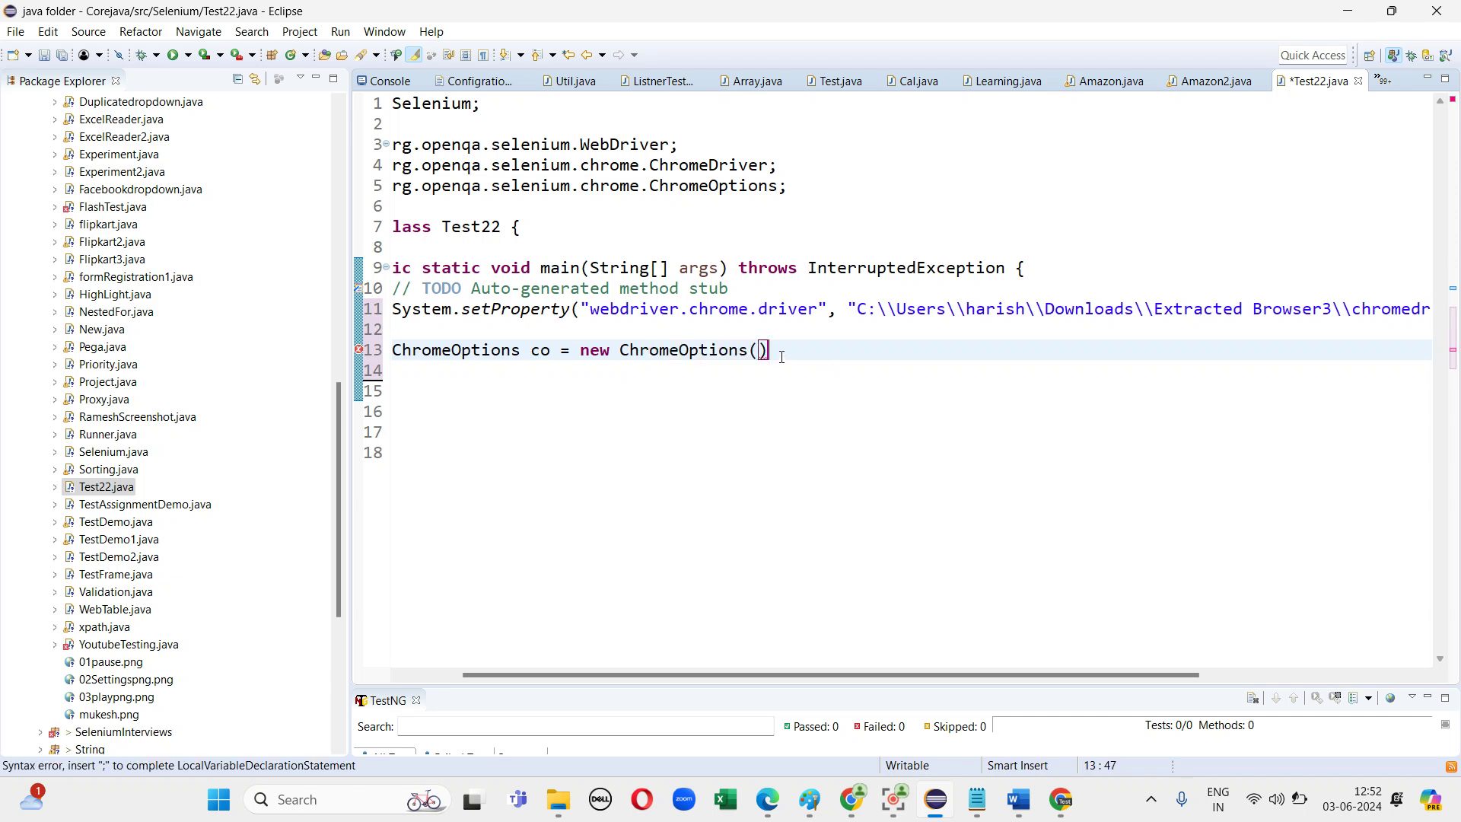
text(;)
Add a co.setBinary call with the full path of chrome.exe in the extracted chrome-win64 folder, using double backslashes
key(Return)
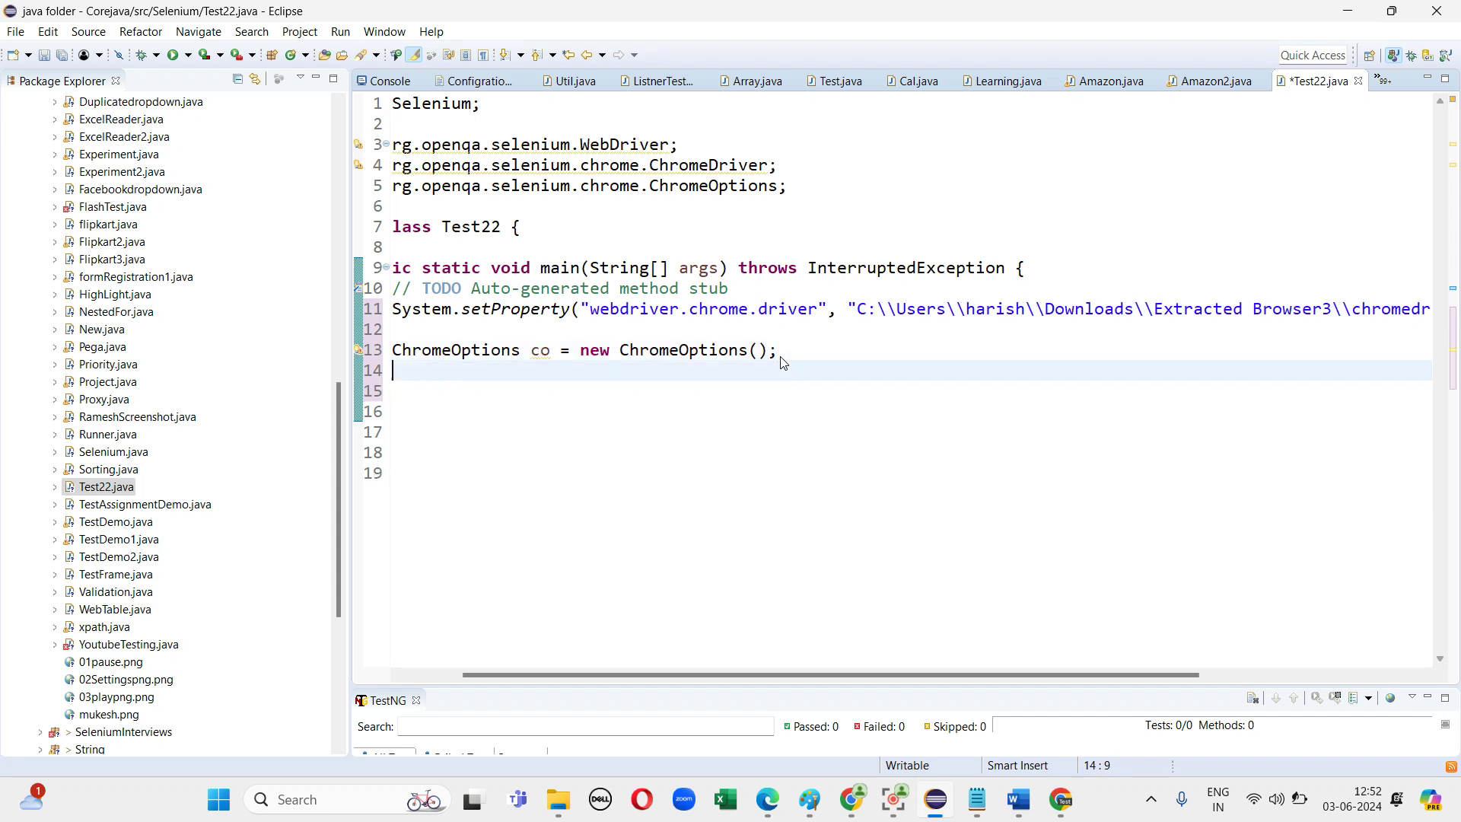
text(co.)
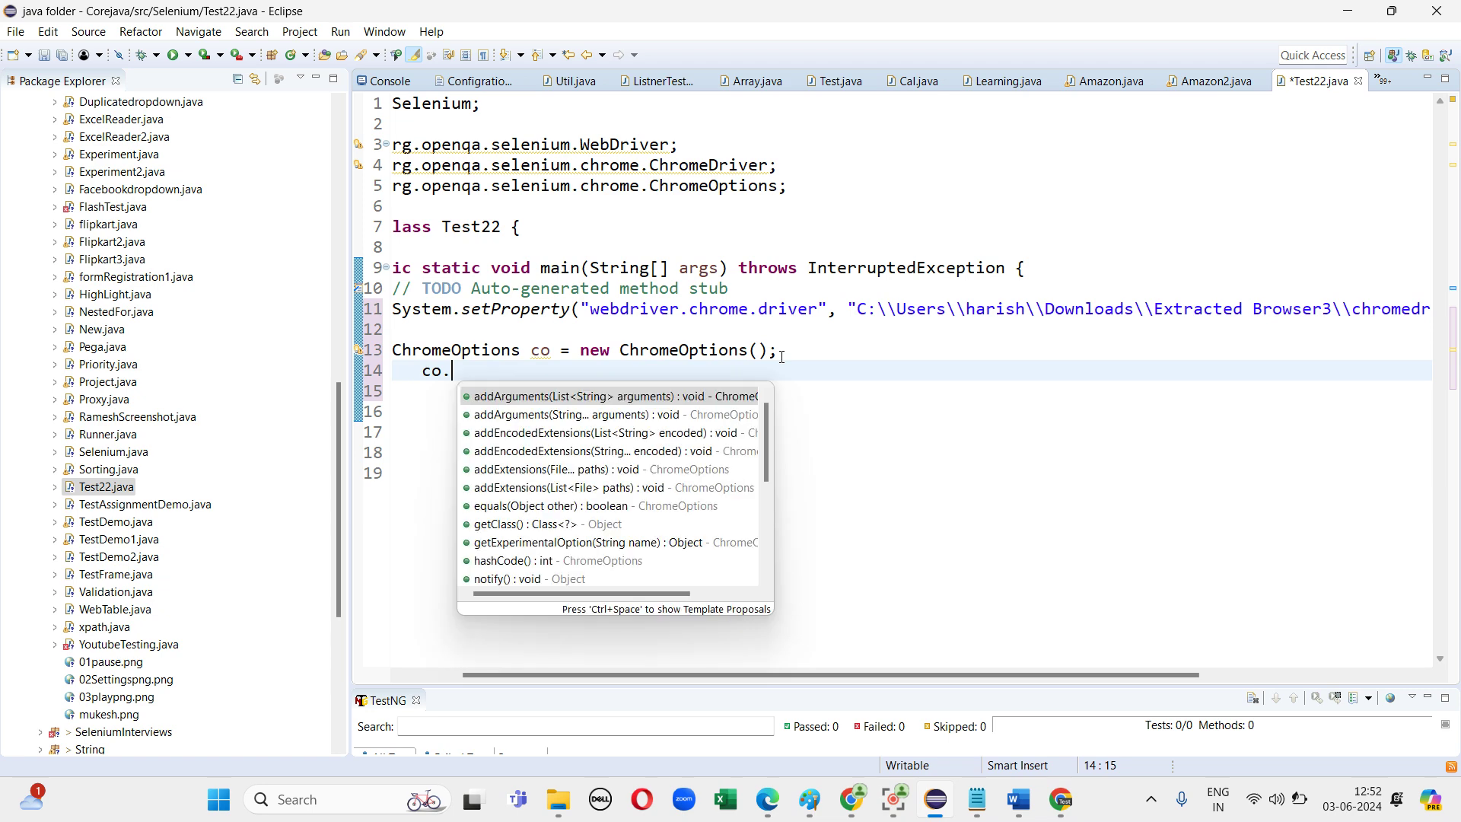
text(s)
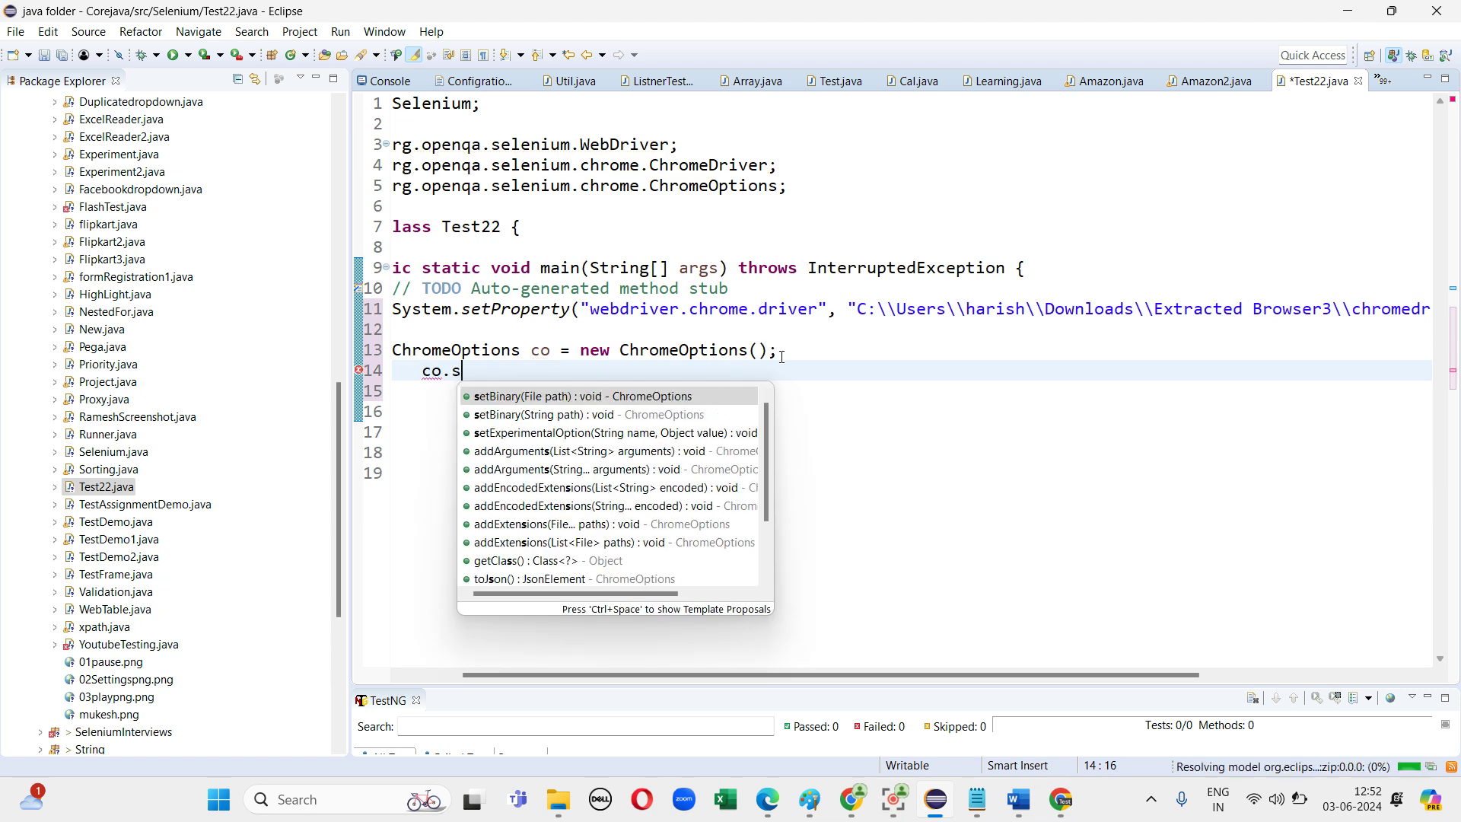
double_click(589, 398)
key(BackSpace)
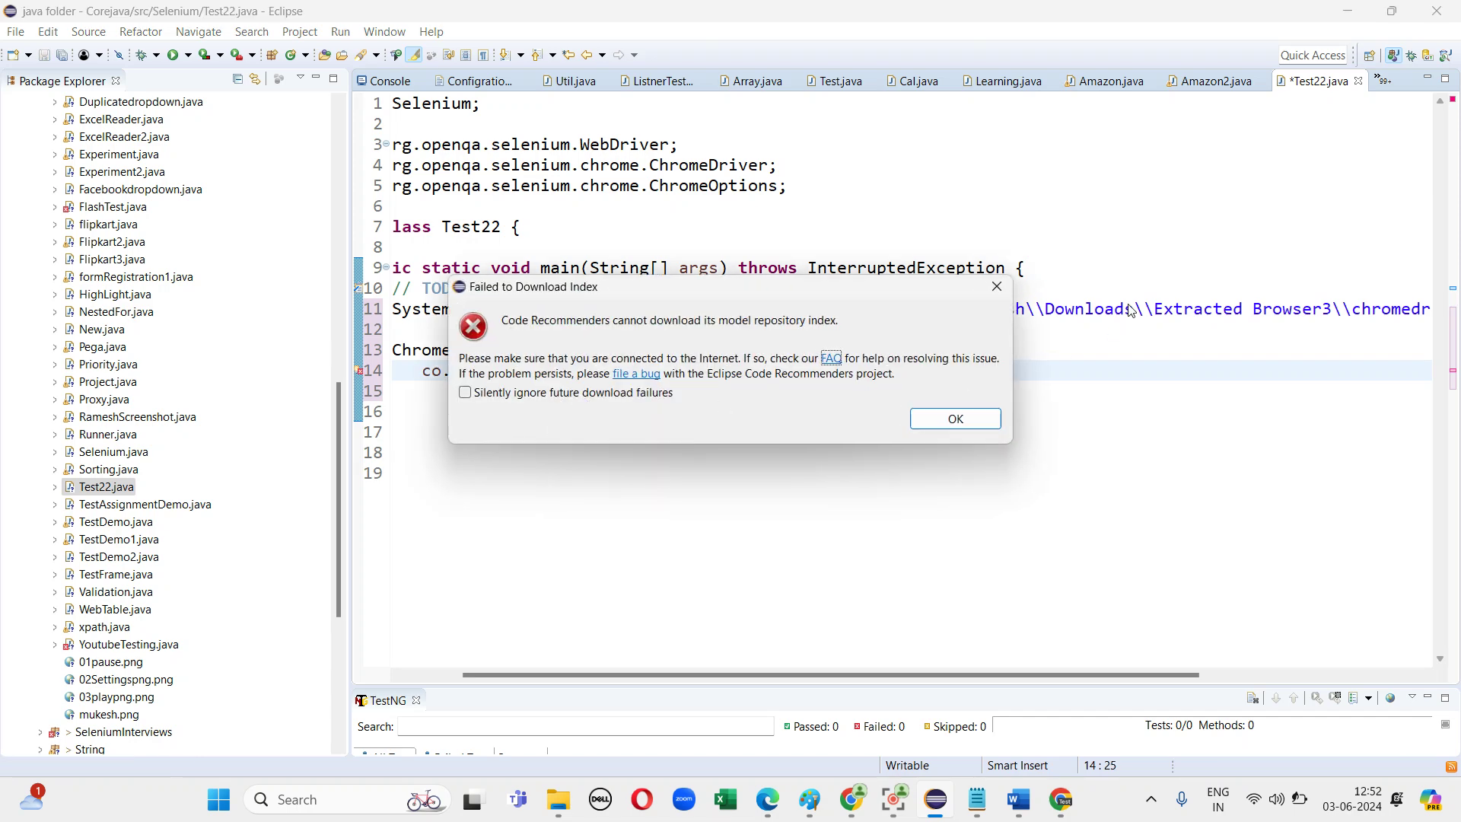
click(997, 287)
text(")
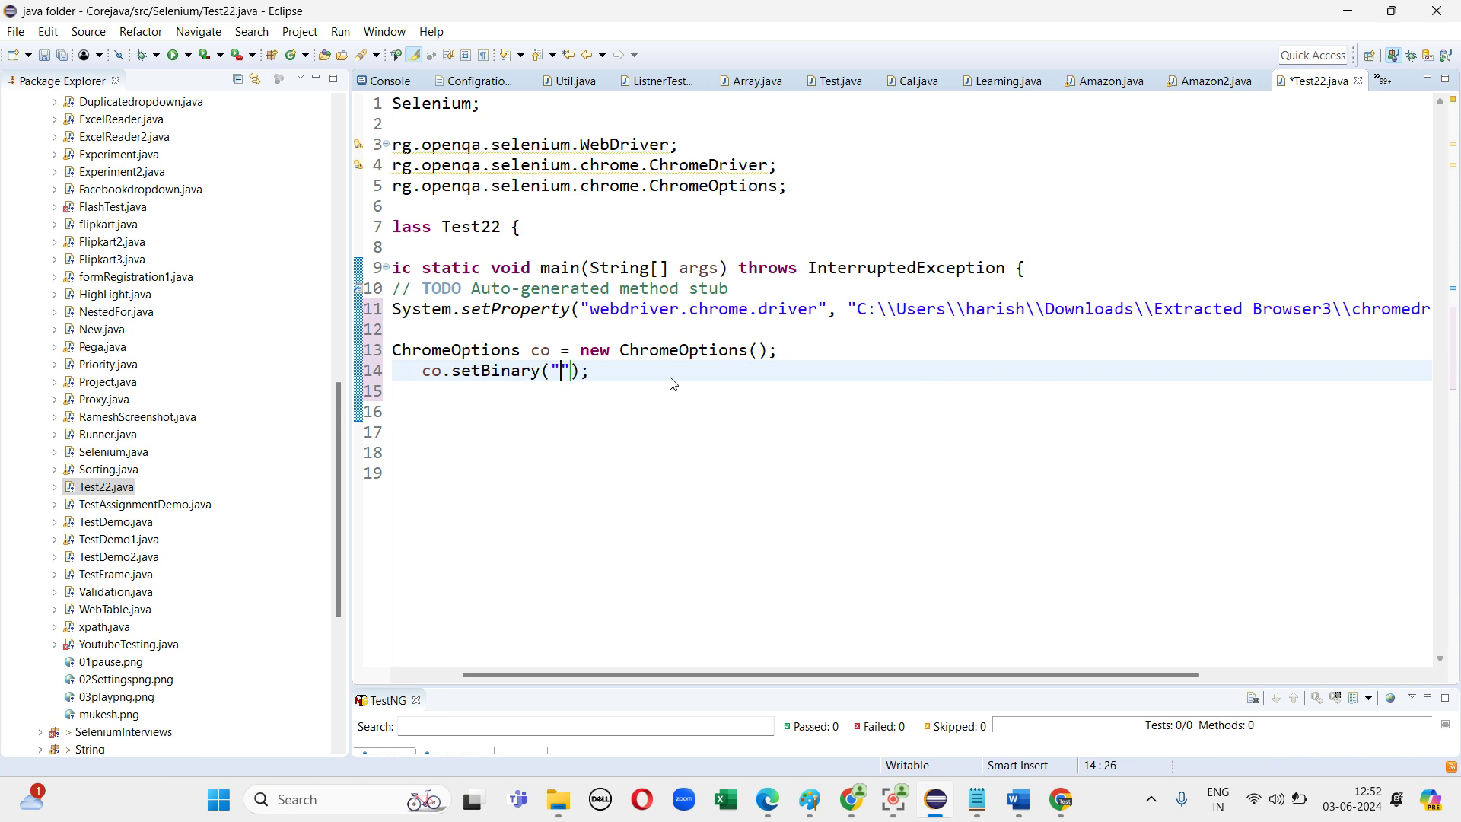
text(C:\\Users\\harish\\Downloads\\chrome.exe -browser\\chrome-win64)
text(\\ch)
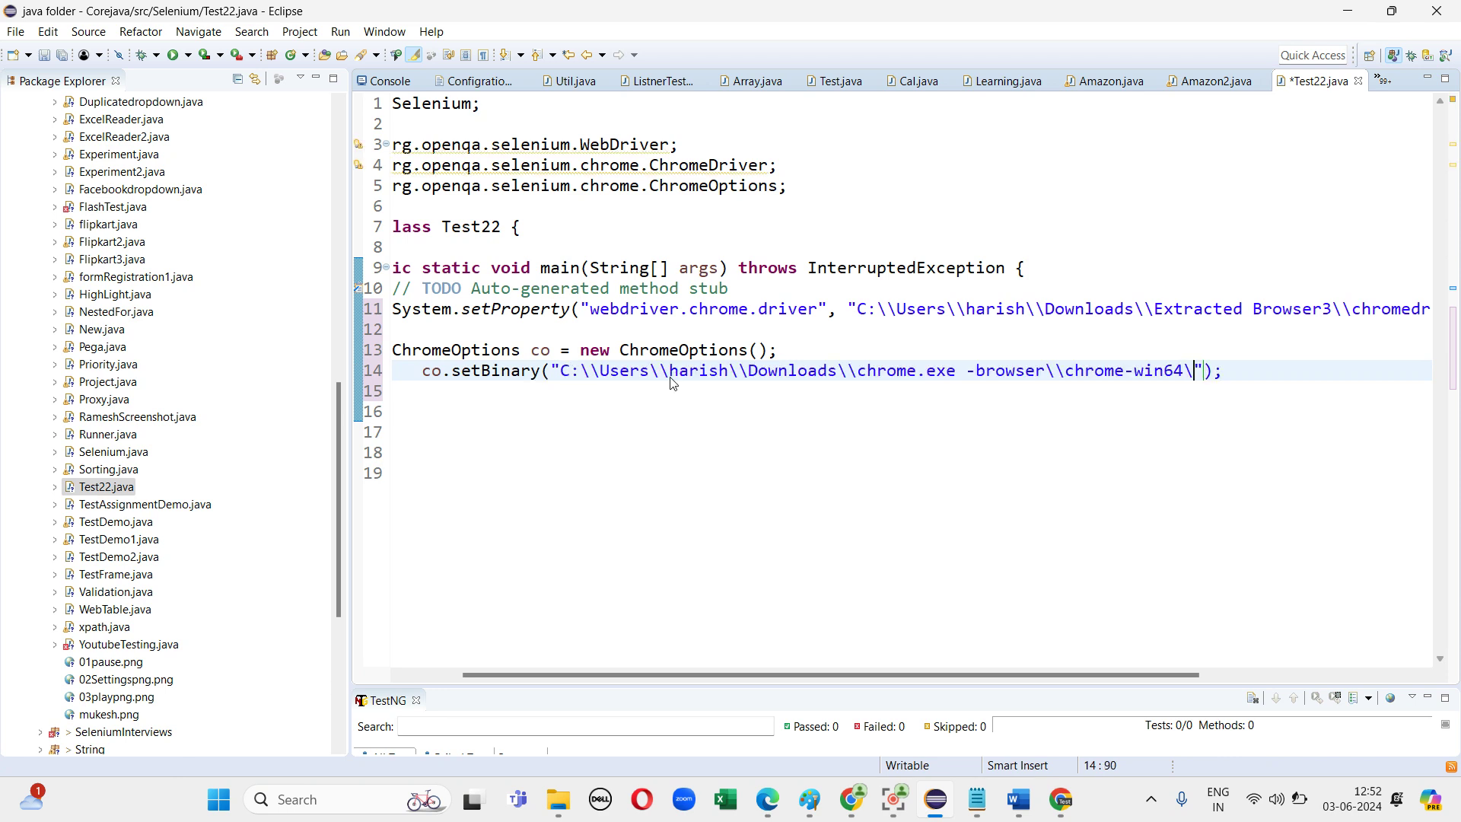
text(rome.exe)
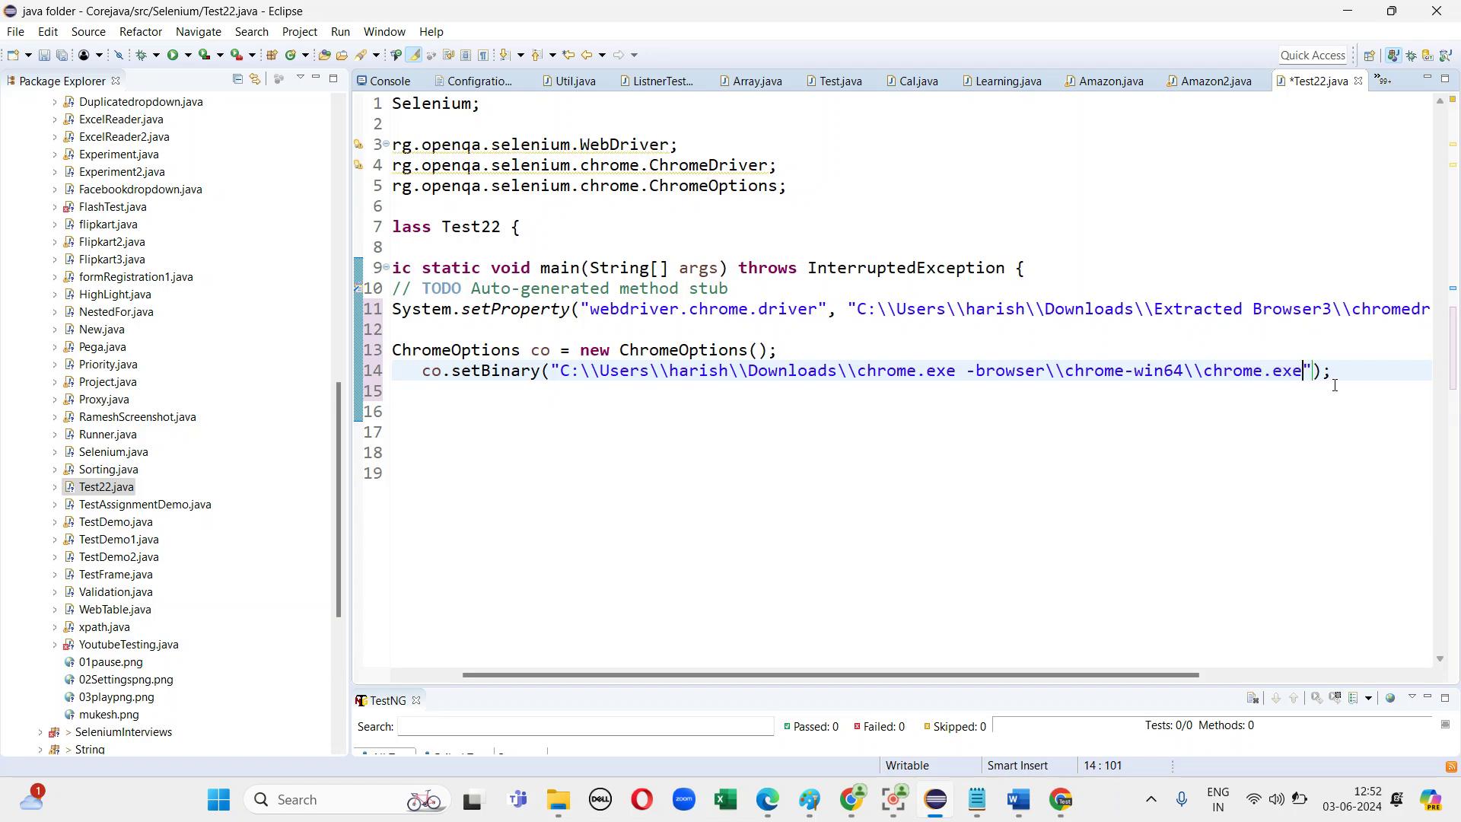
Add the line WebDriver driver = new ChromeDriver(co); below the setBinary call
key(Return)
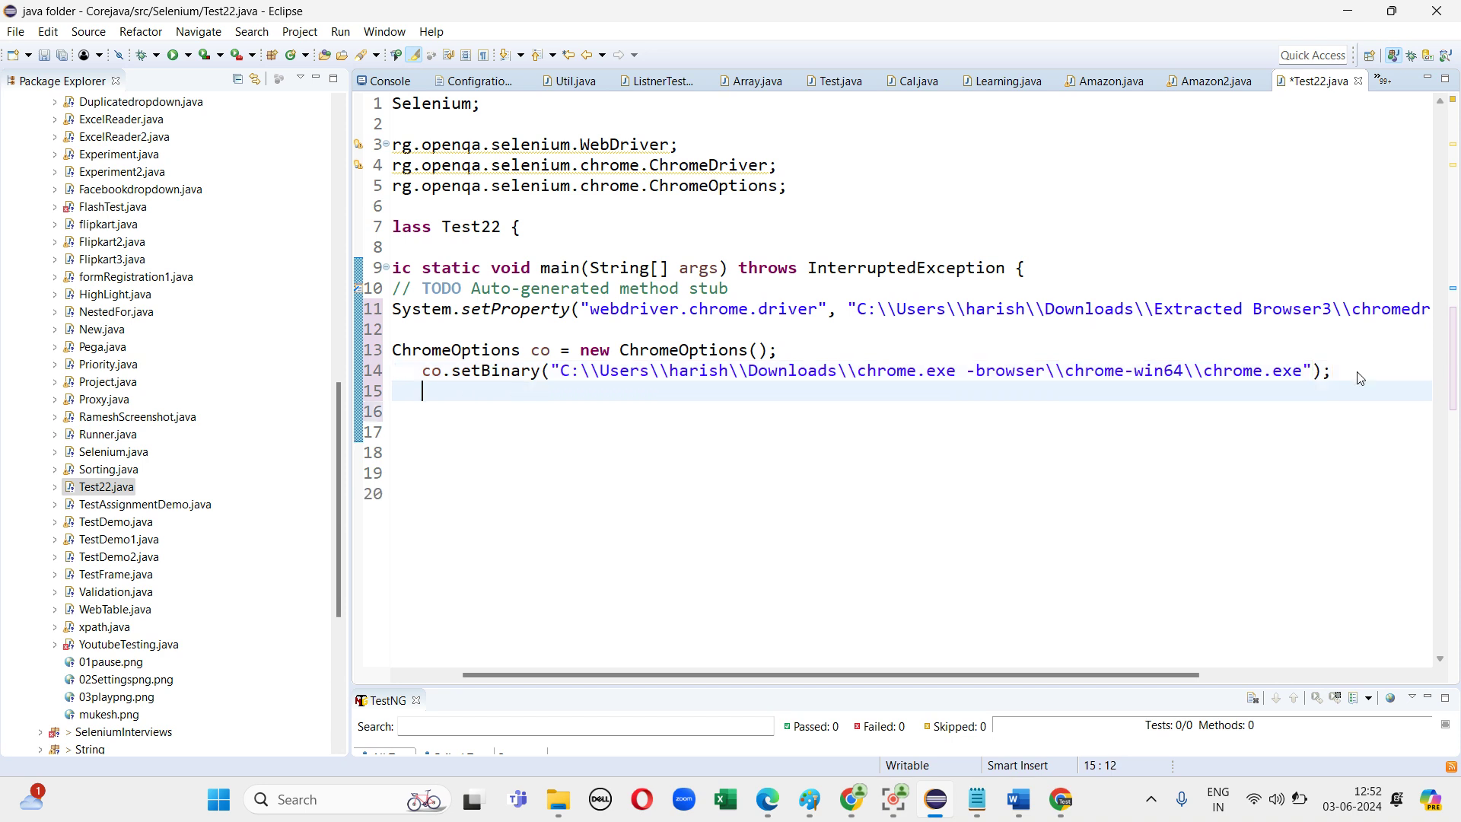
text(WebDriver)
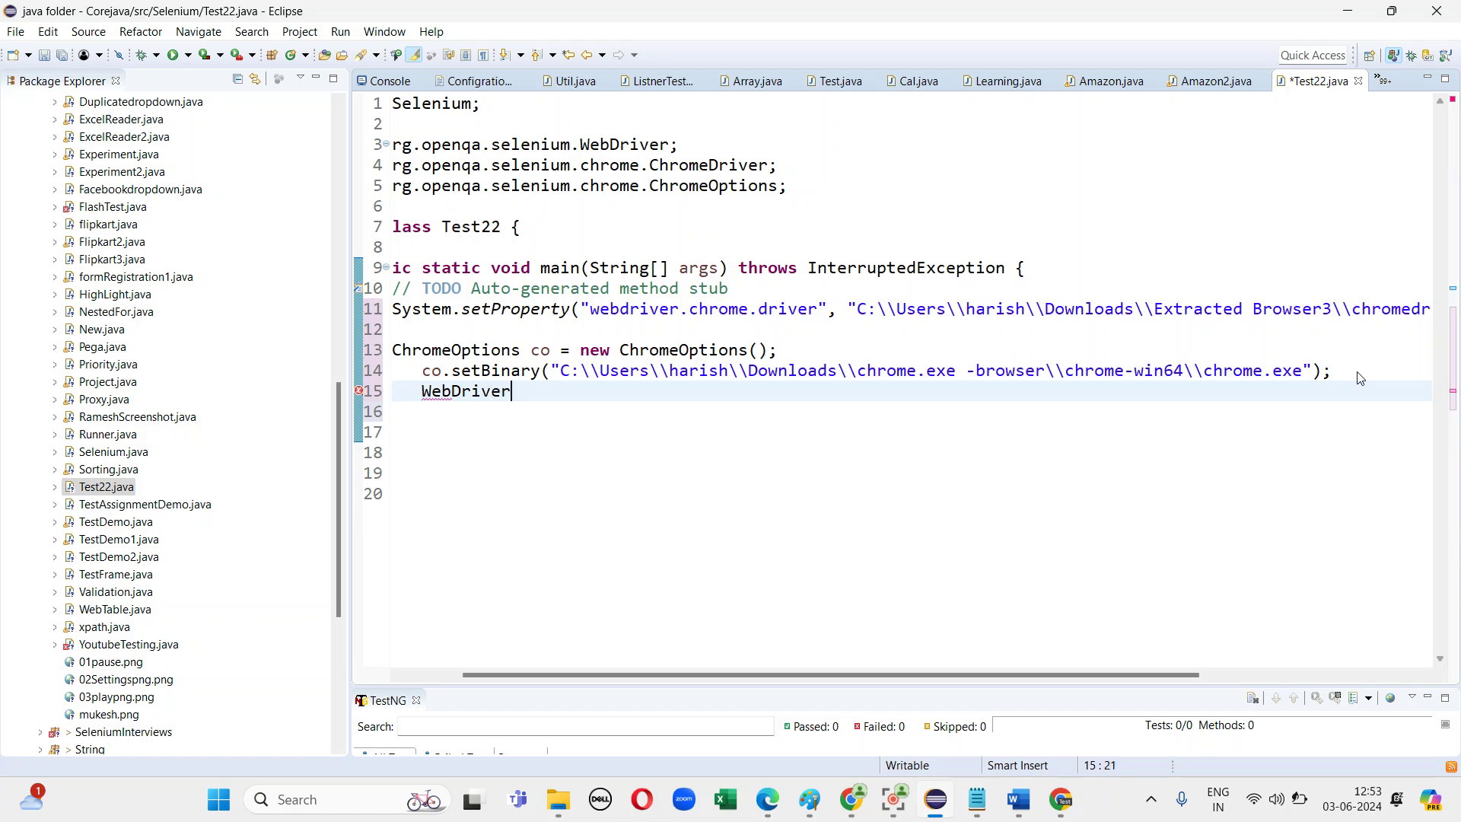
text( driver = new Chrom)
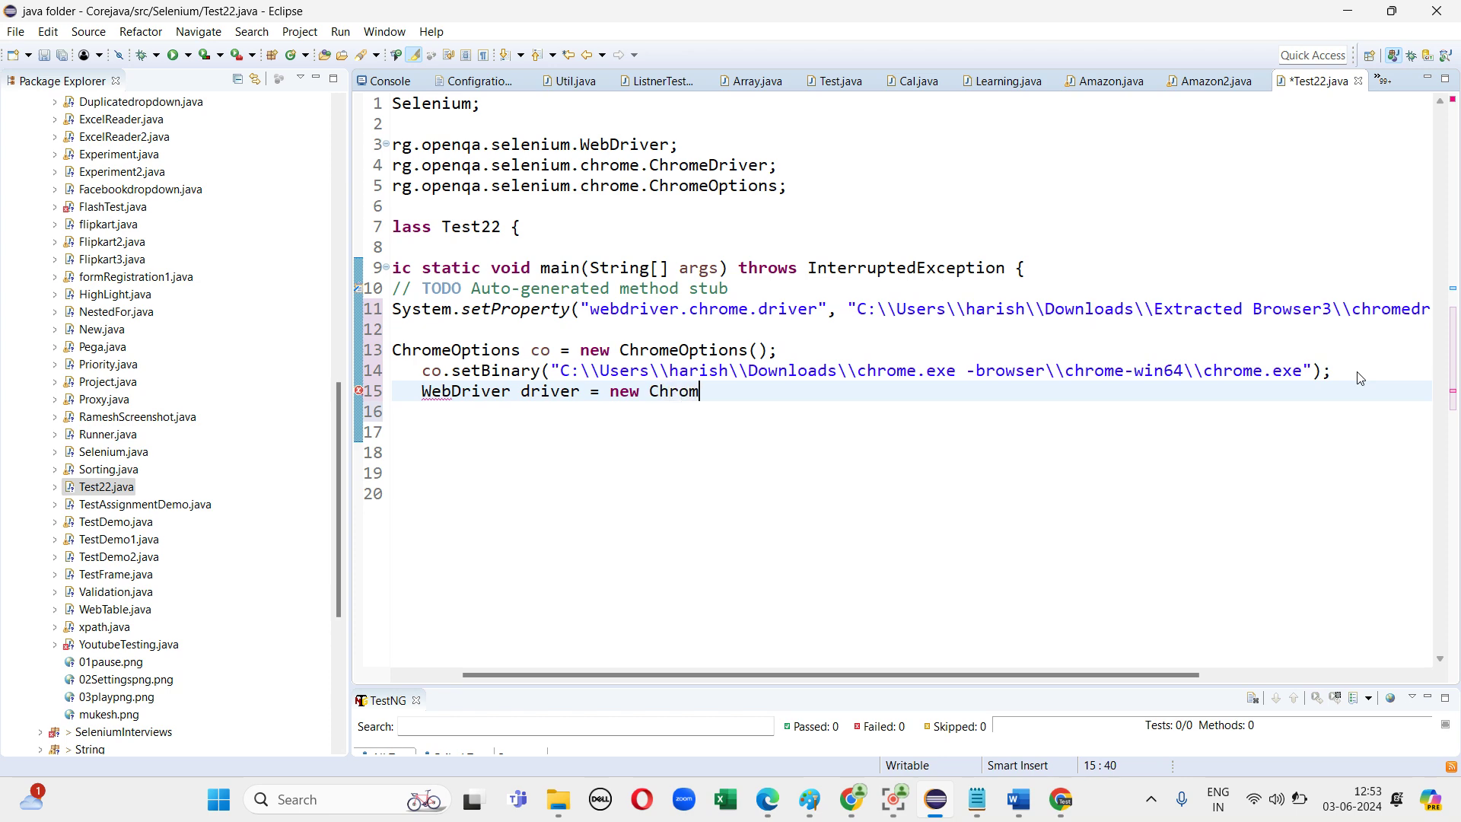
text(eDriver()
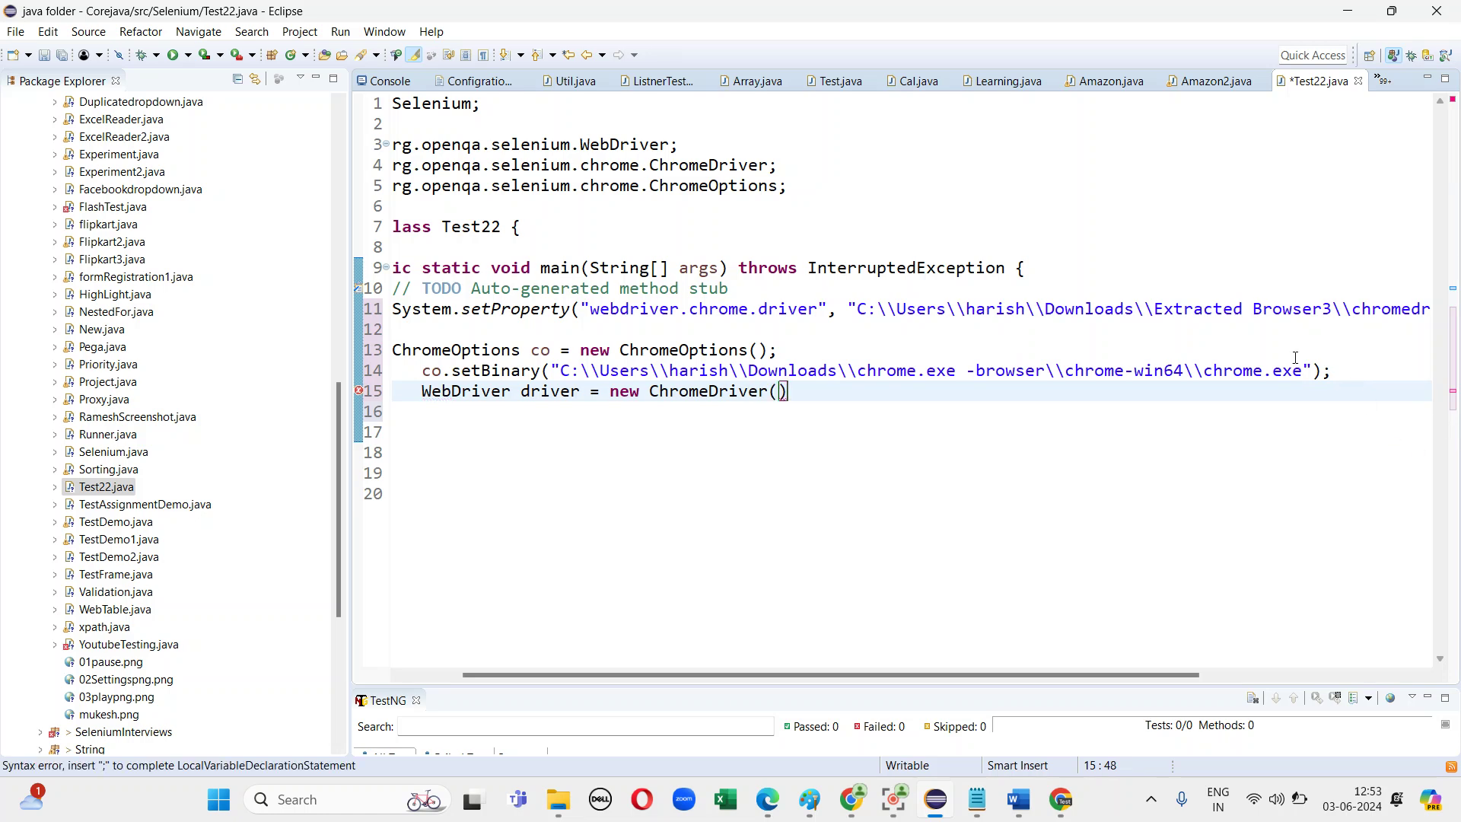
text(;)
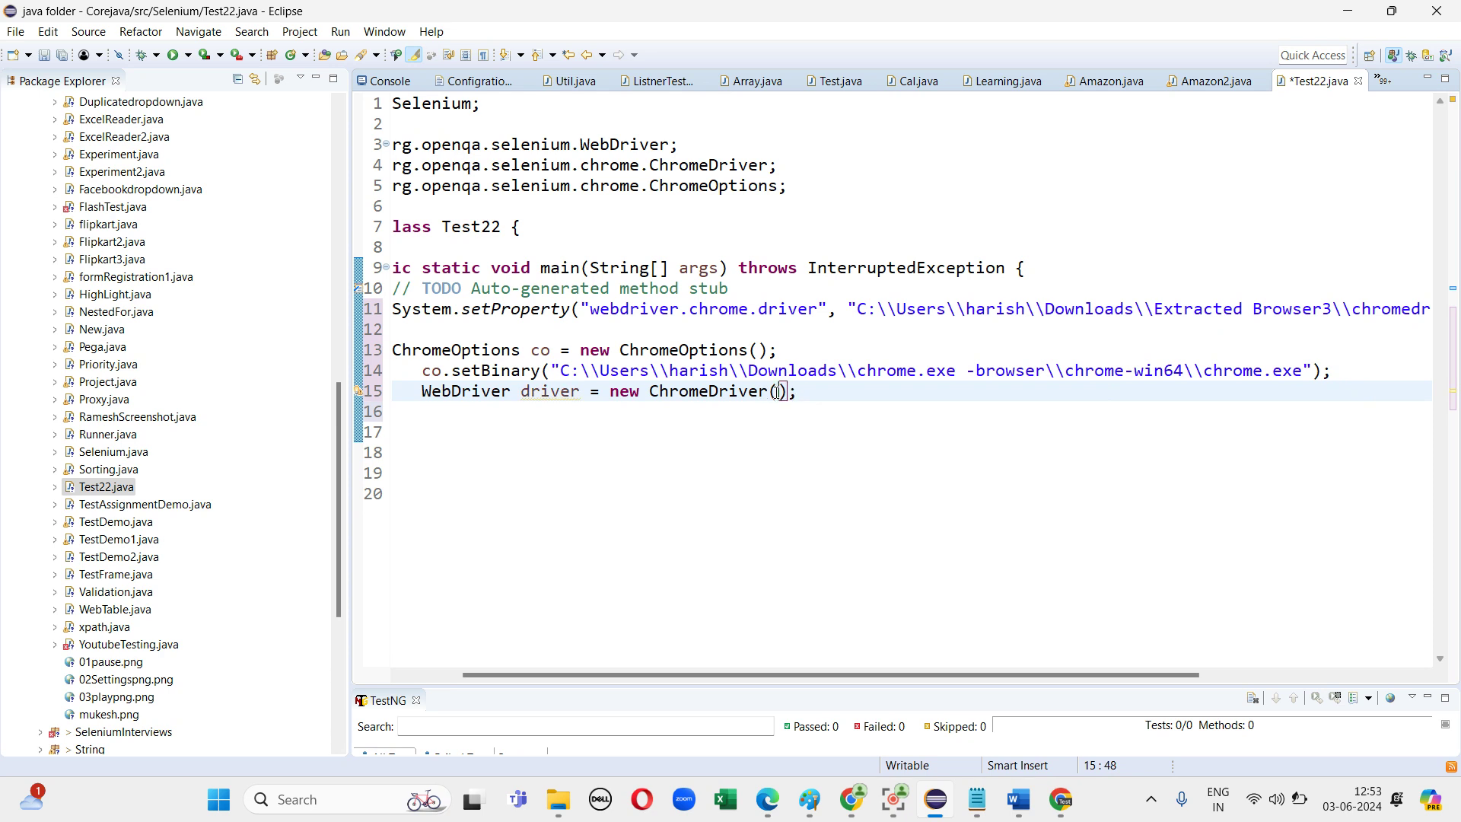
text(co)
click(847, 395)
key(Return)
text(driver.)
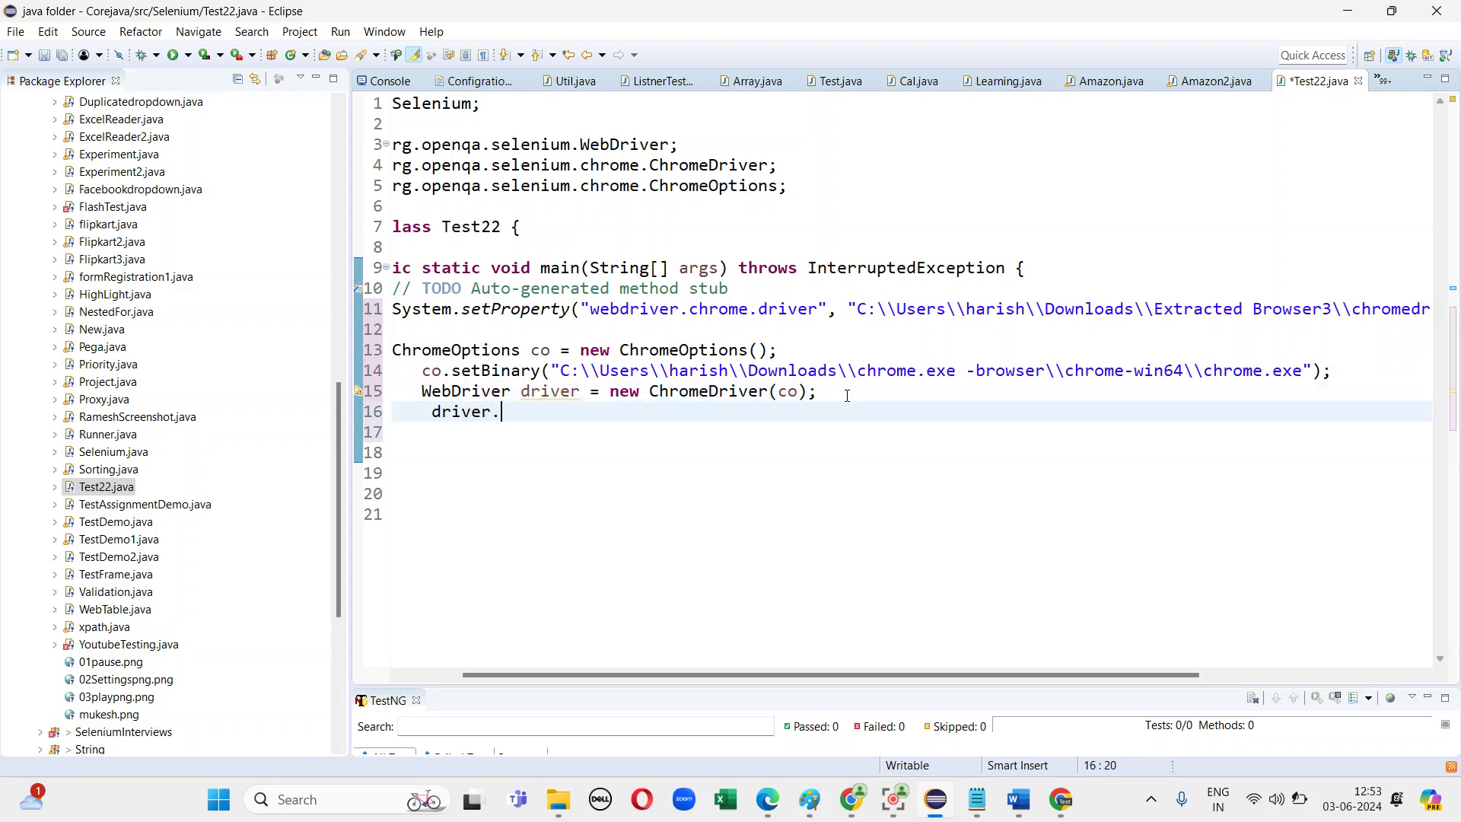
text(ge)
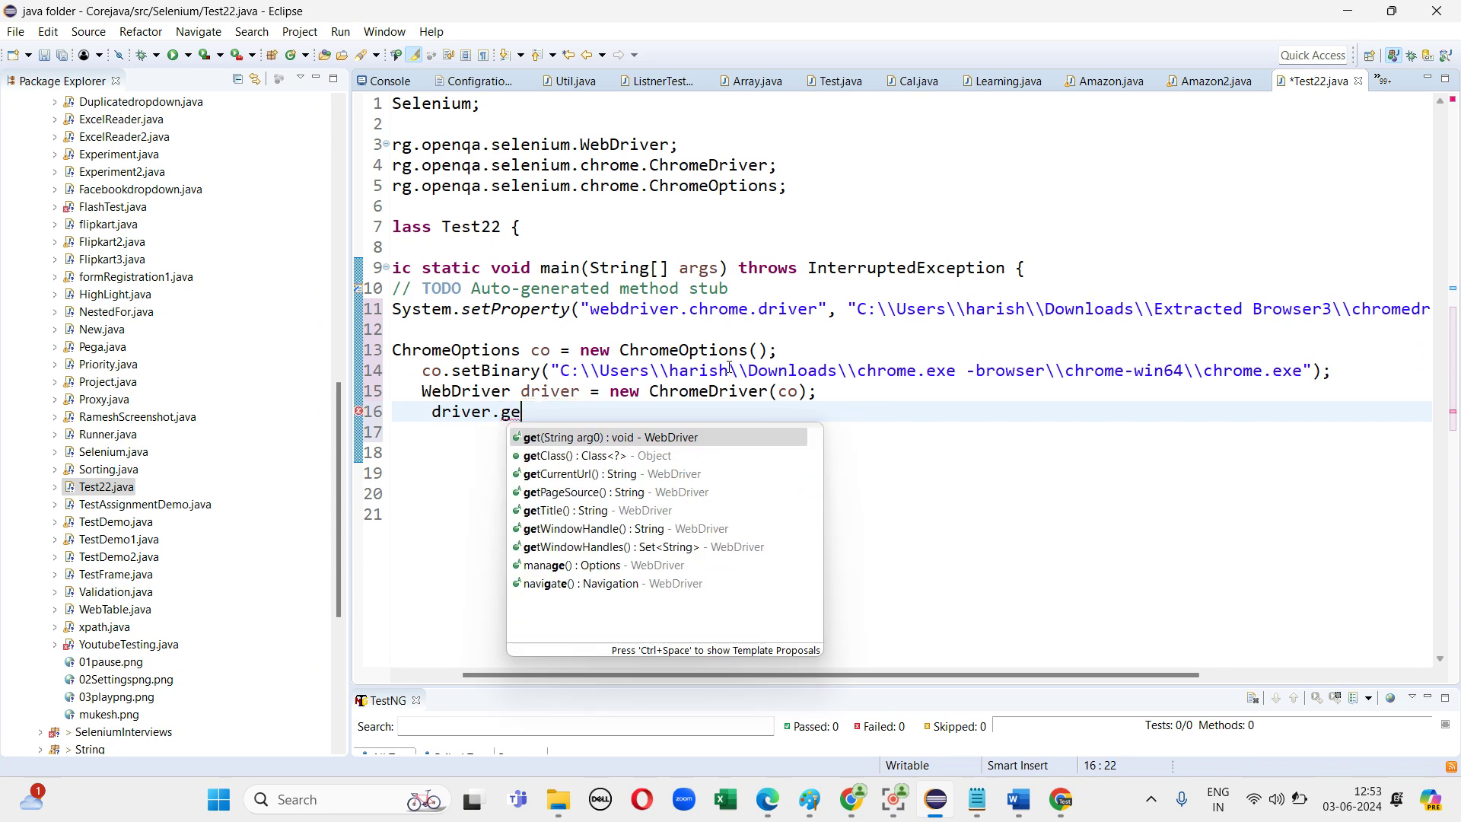
double_click(712, 437)
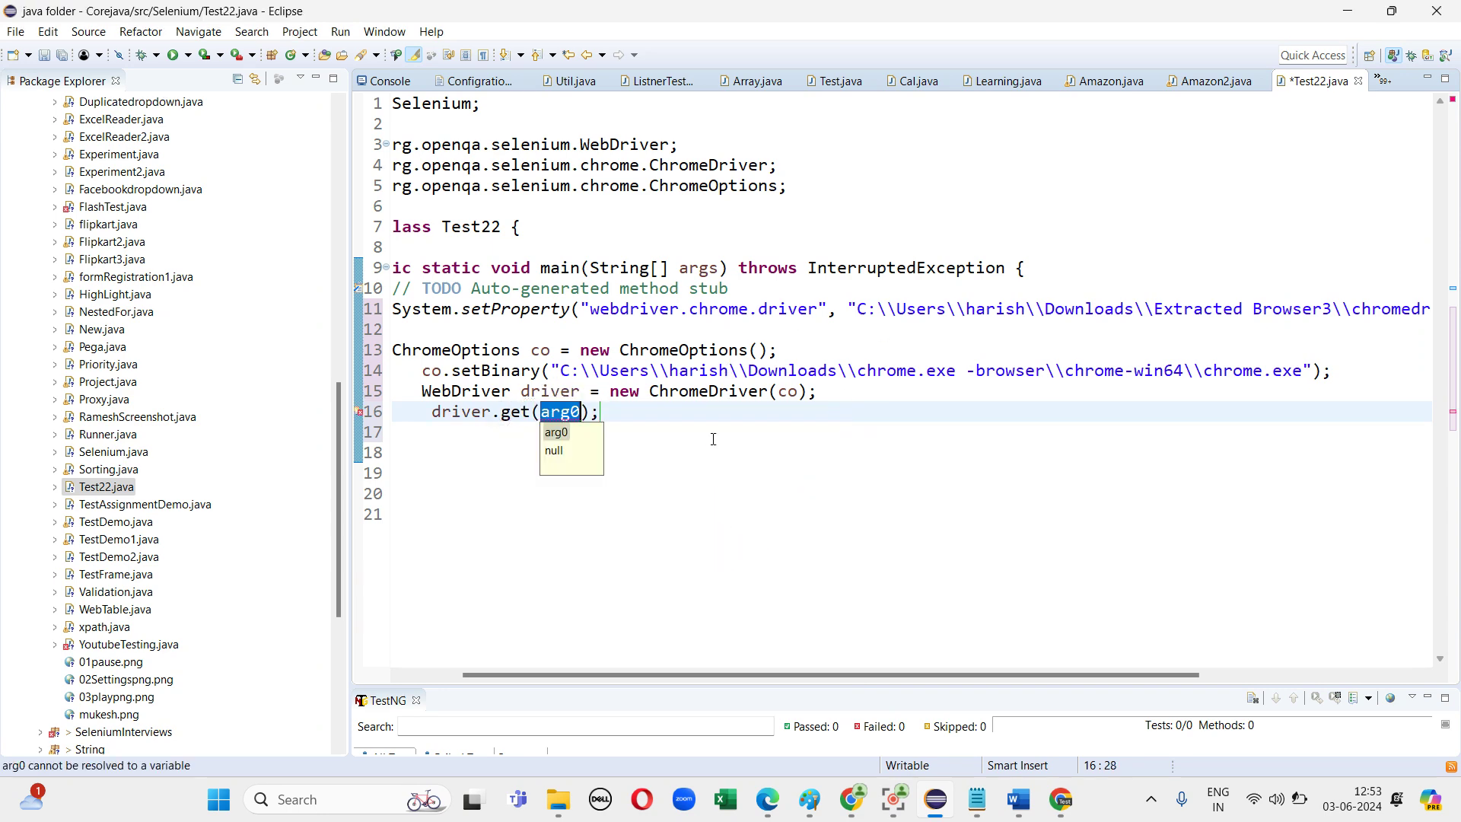
key(BackSpace)
text("www)
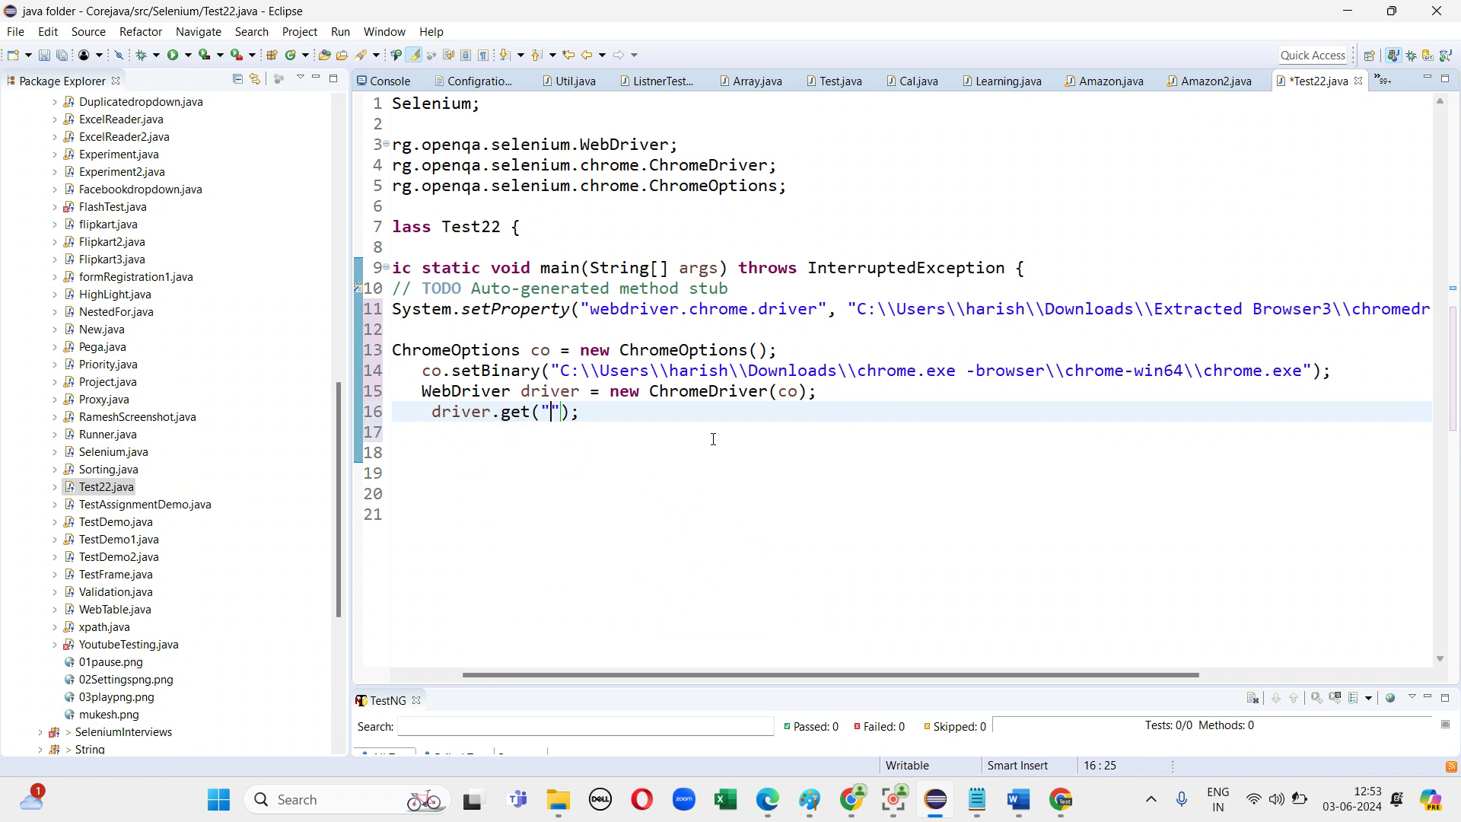
text(.amazon)
text(.com)
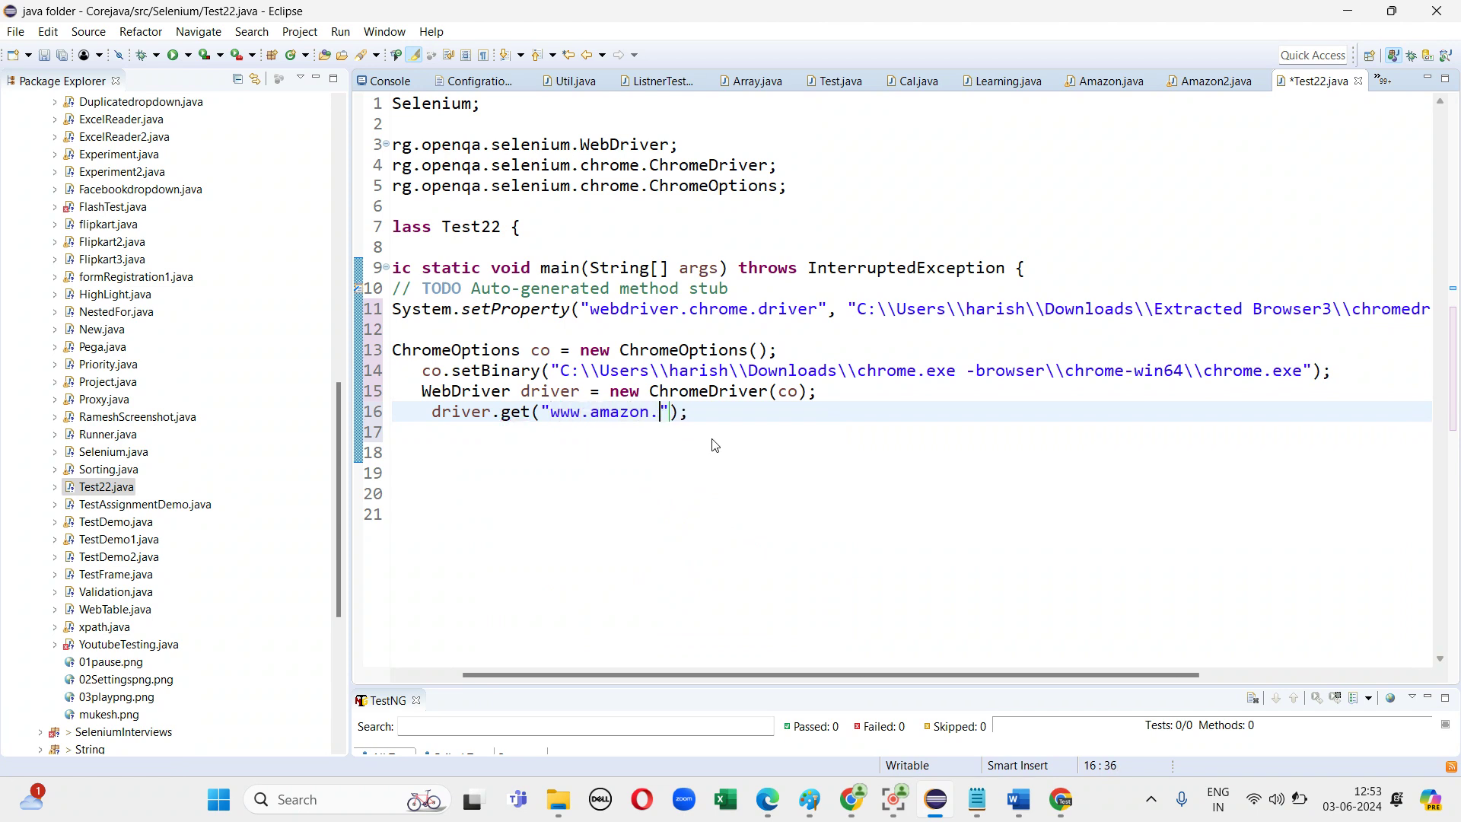
click(818, 554)
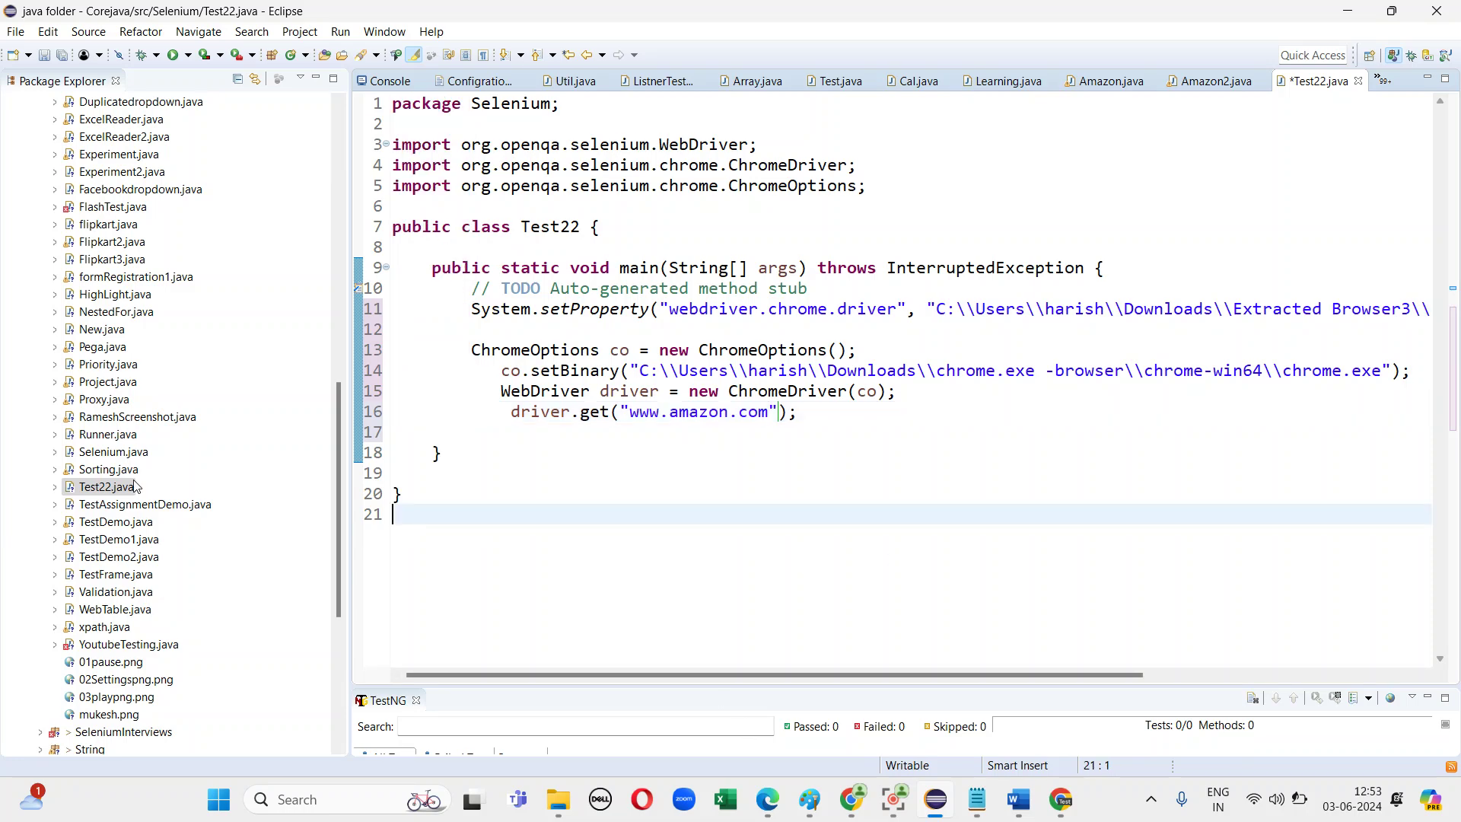
right_click(106, 492)
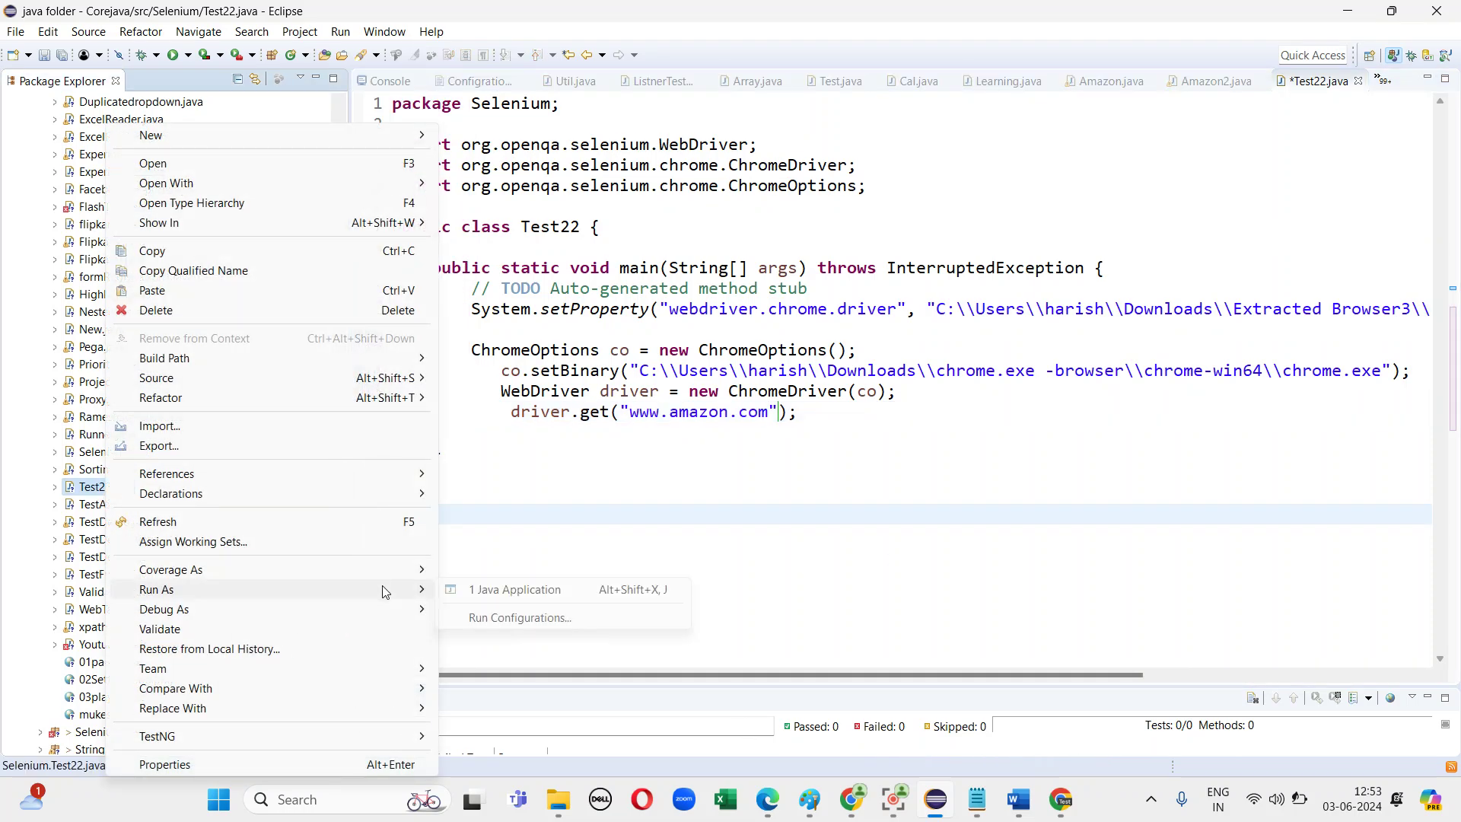
click(744, 465)
click(744, 472)
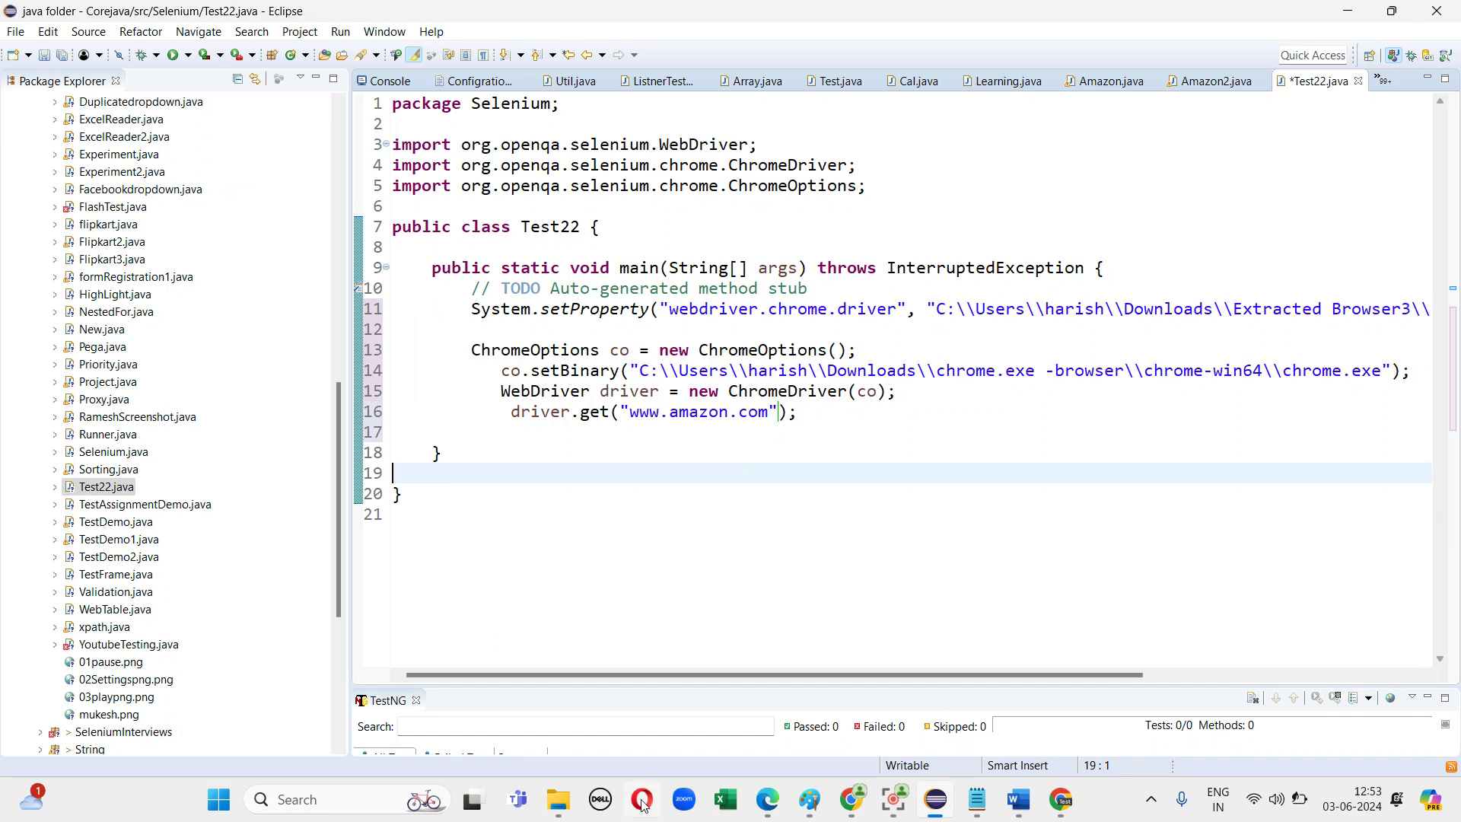
Check chrome.exe in the extracted chrome-win64 folder in File Explorer and return to the script
mouse_move(559, 802)
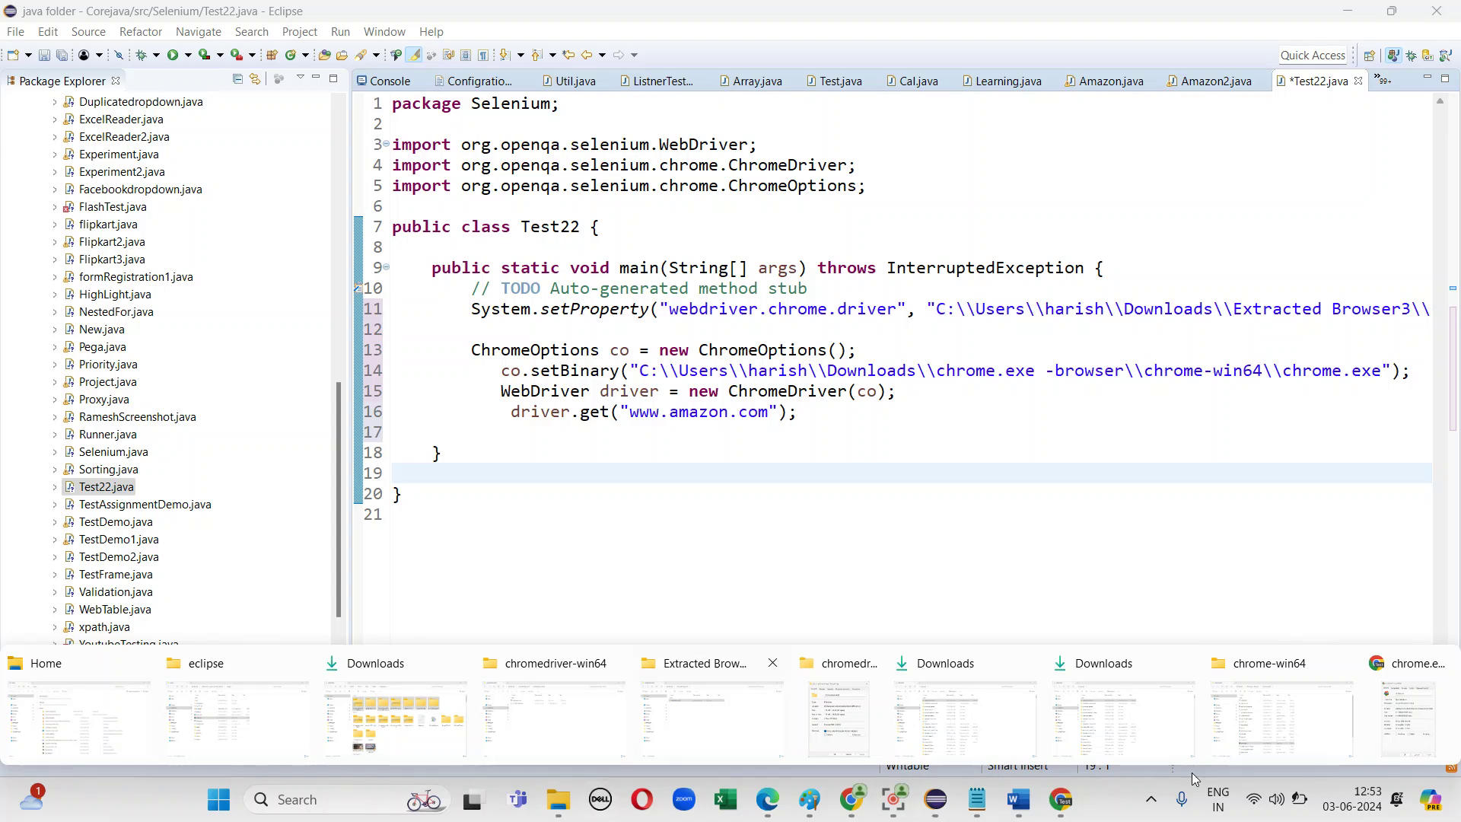
click(1288, 749)
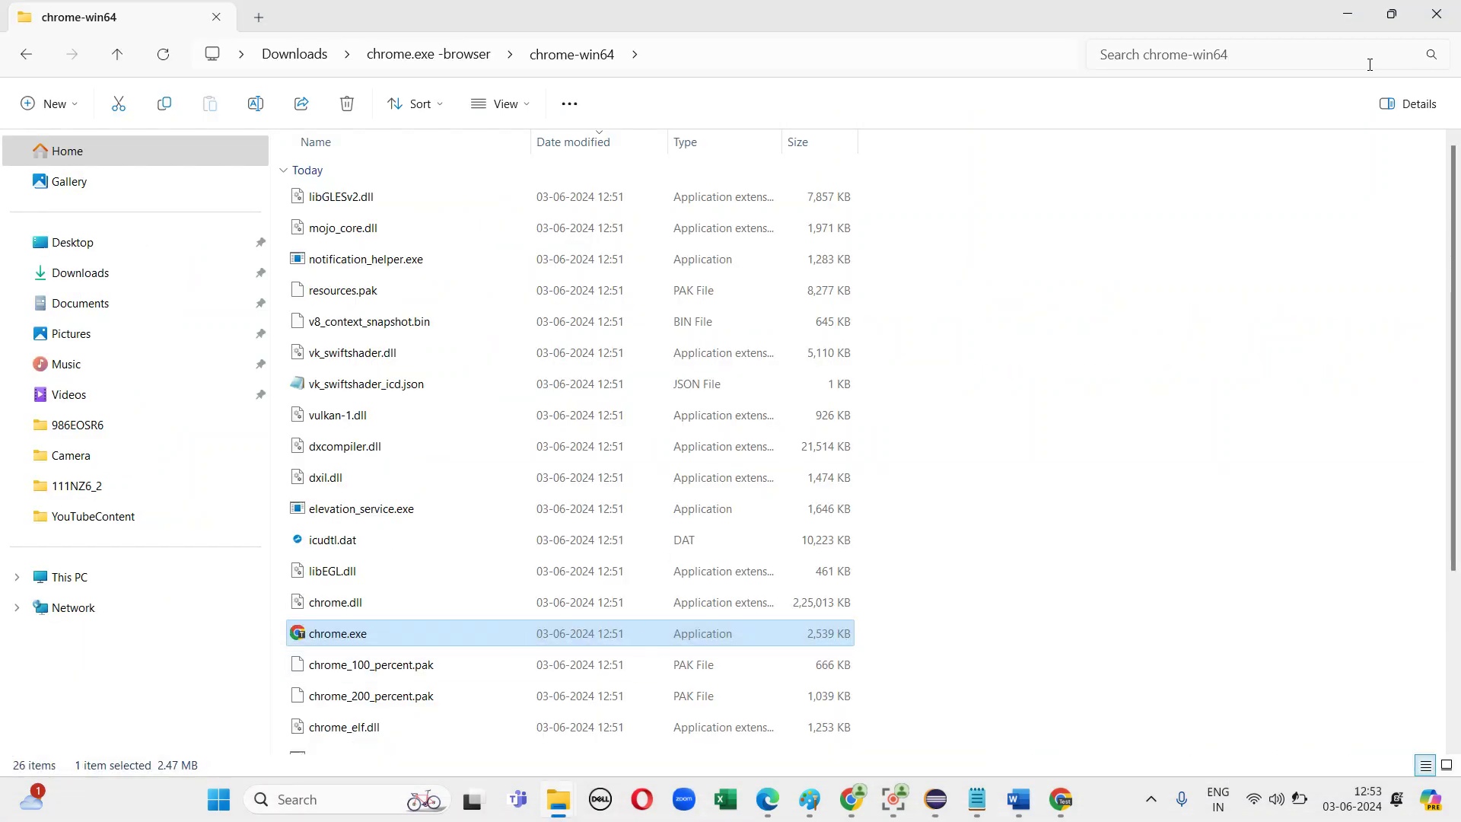
click(1350, 14)
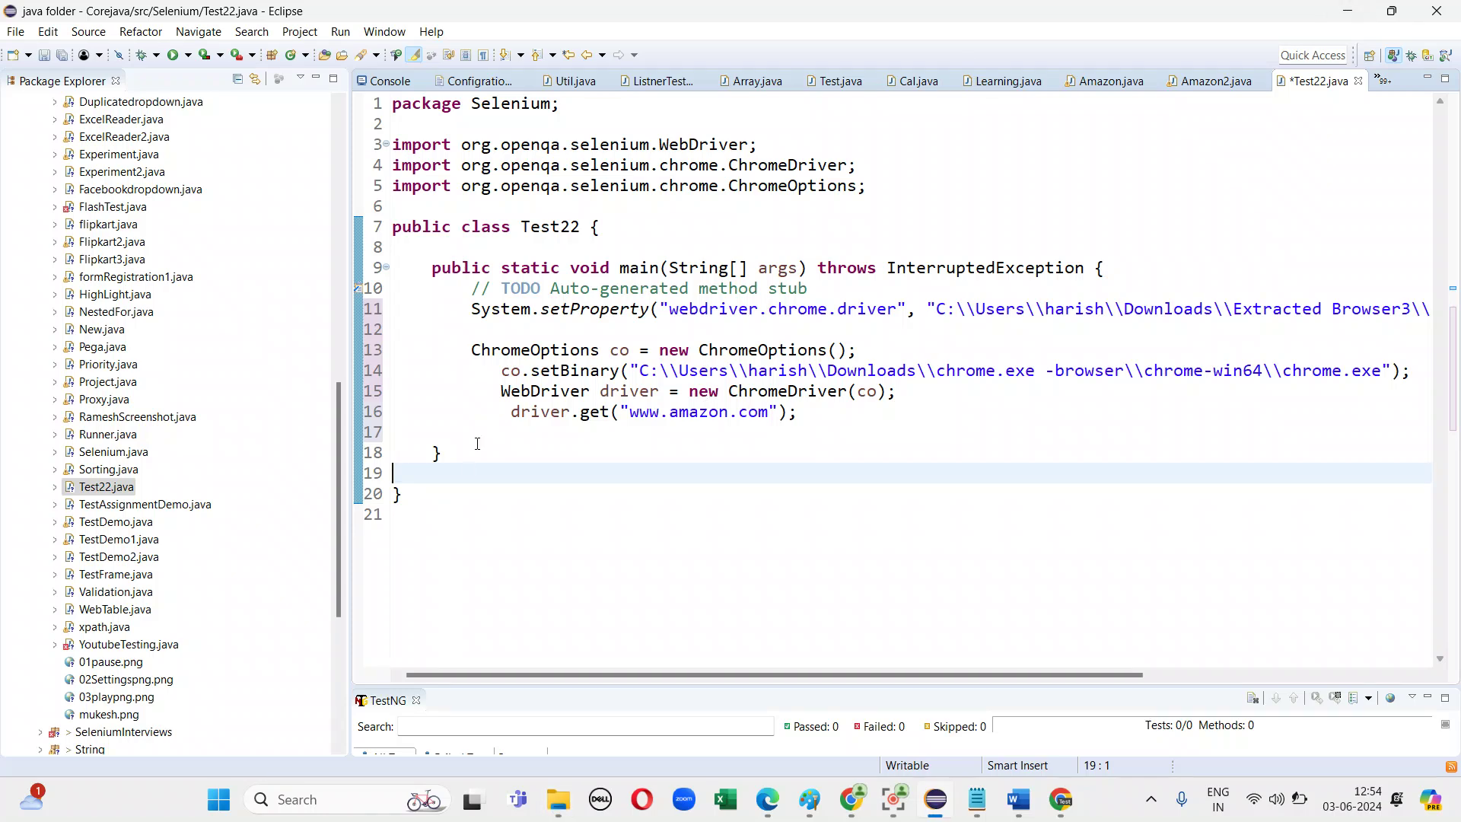
Run Test22.java as a Java application, saving the file and proceeding with the launch despite the project errors
right_click(102, 497)
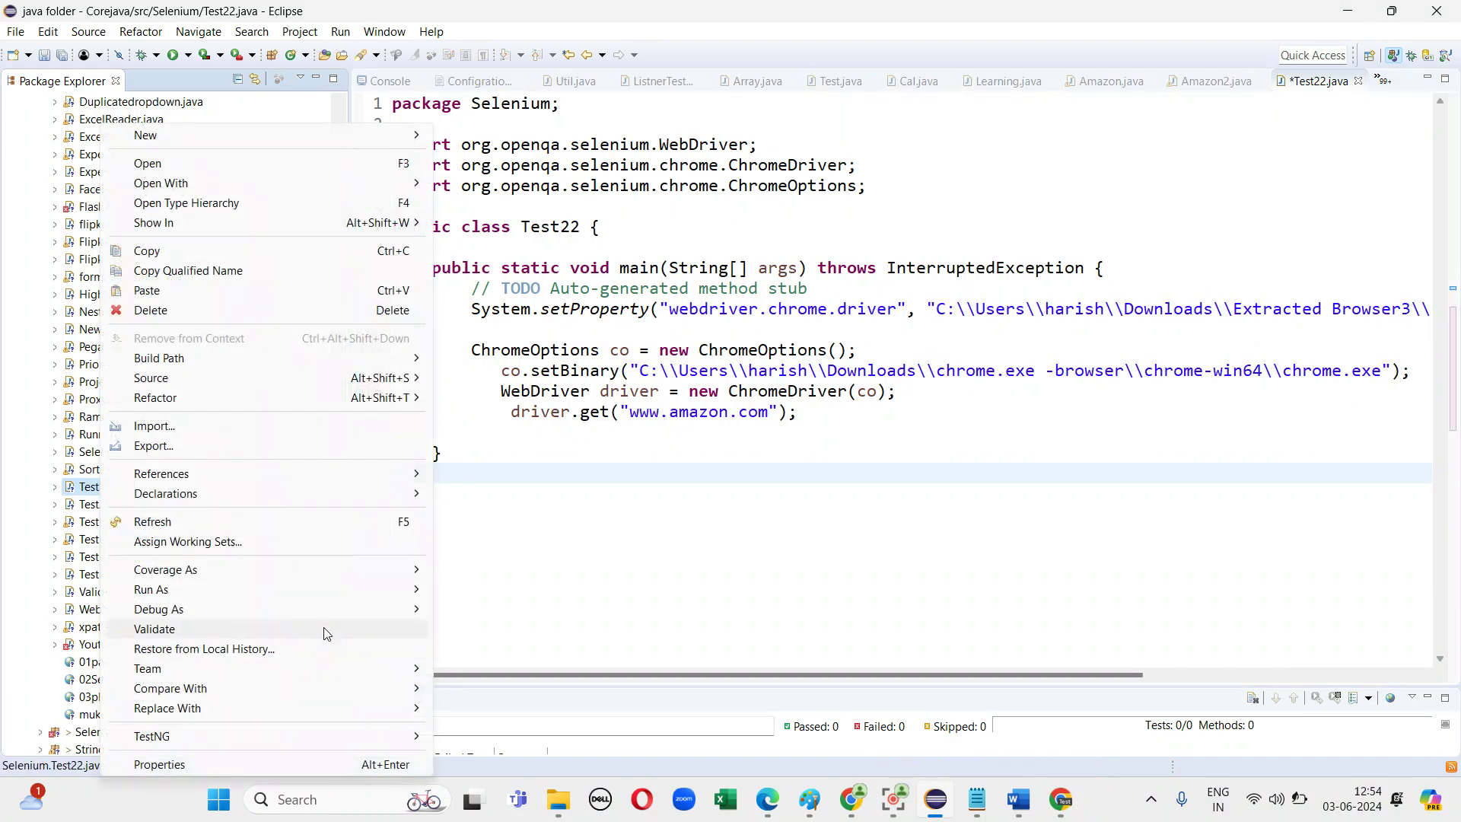
mouse_move(404, 591)
click(502, 597)
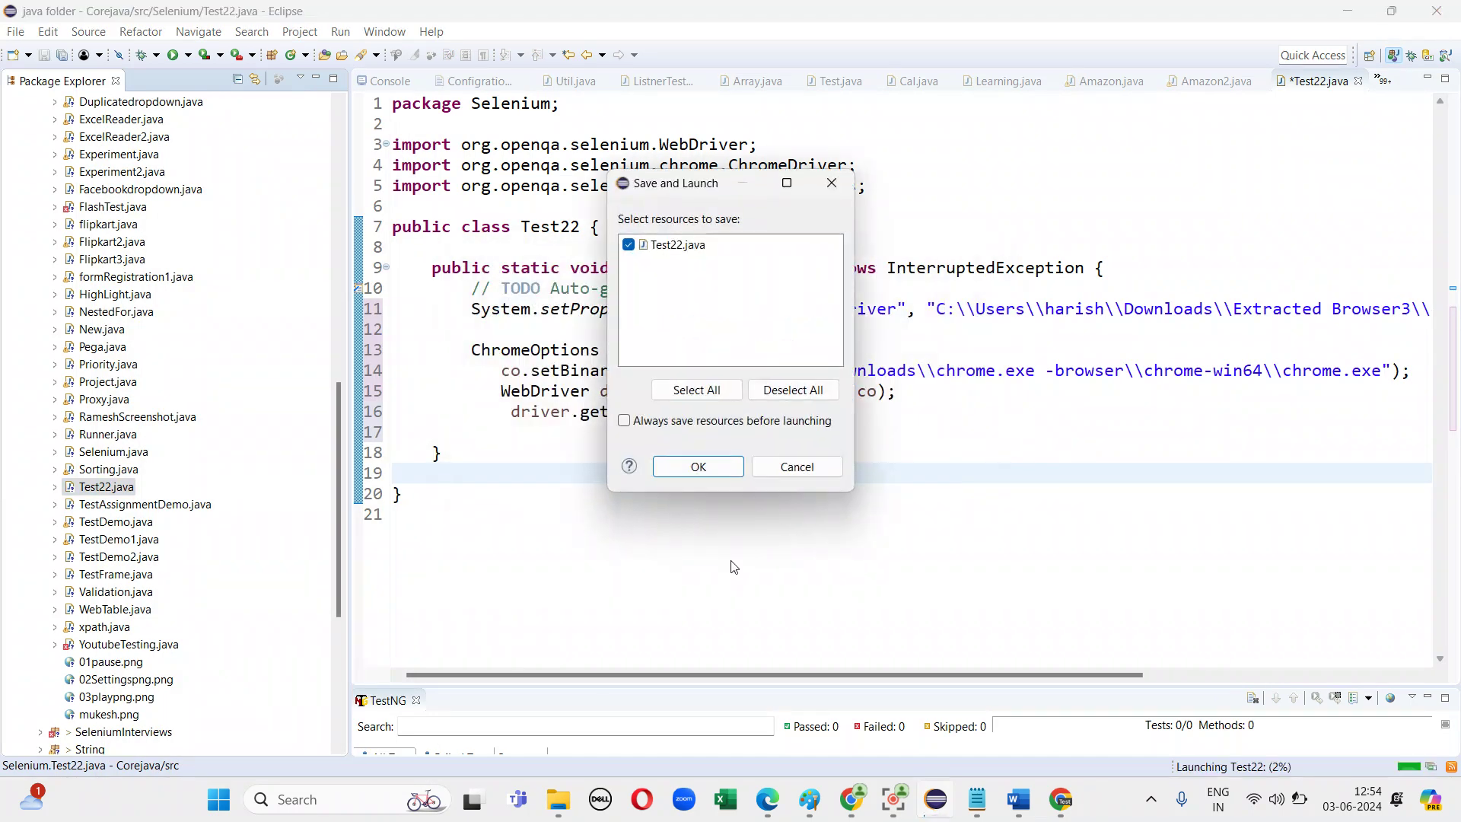
click(722, 463)
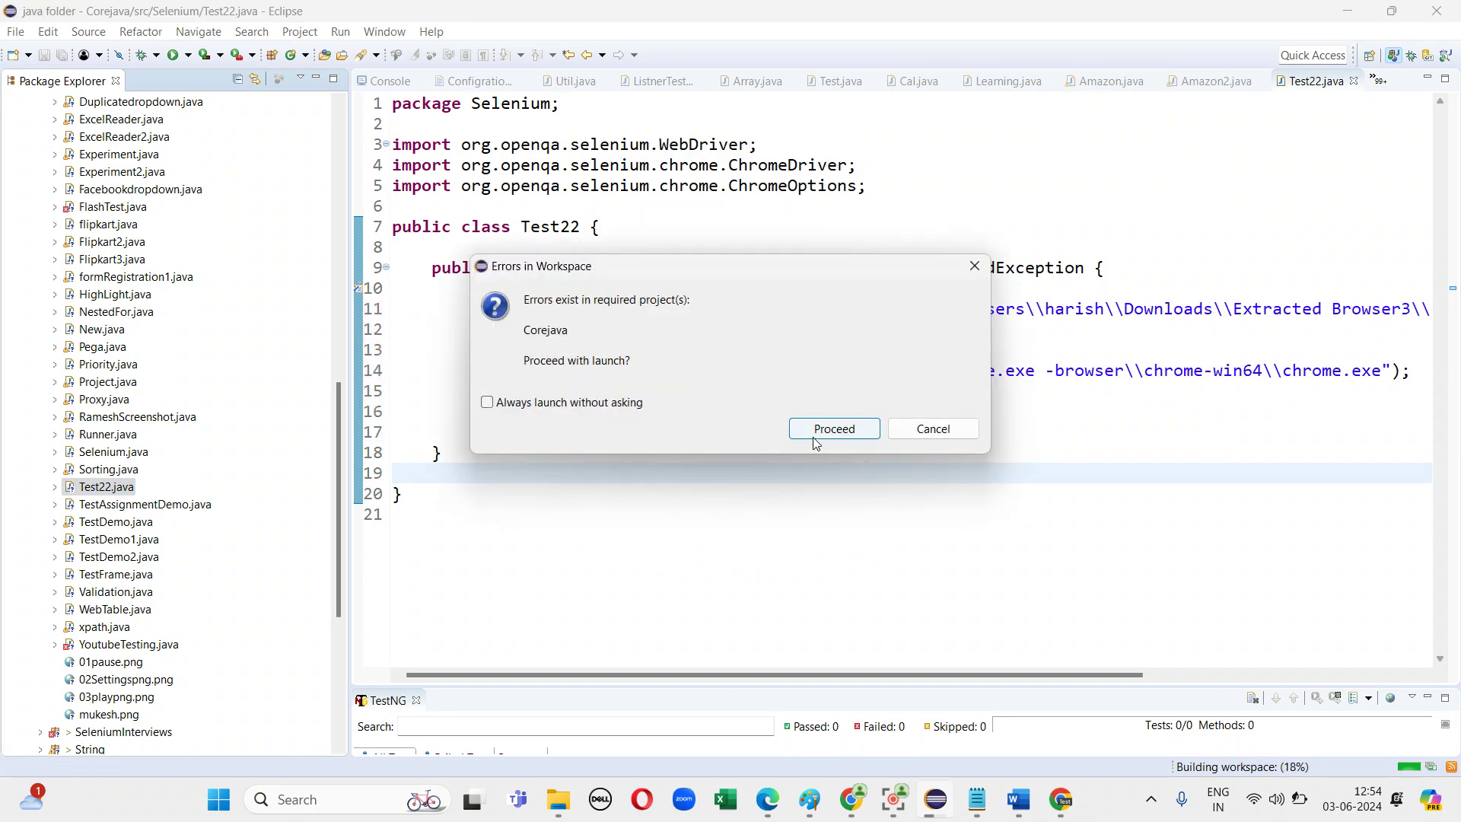
click(832, 430)
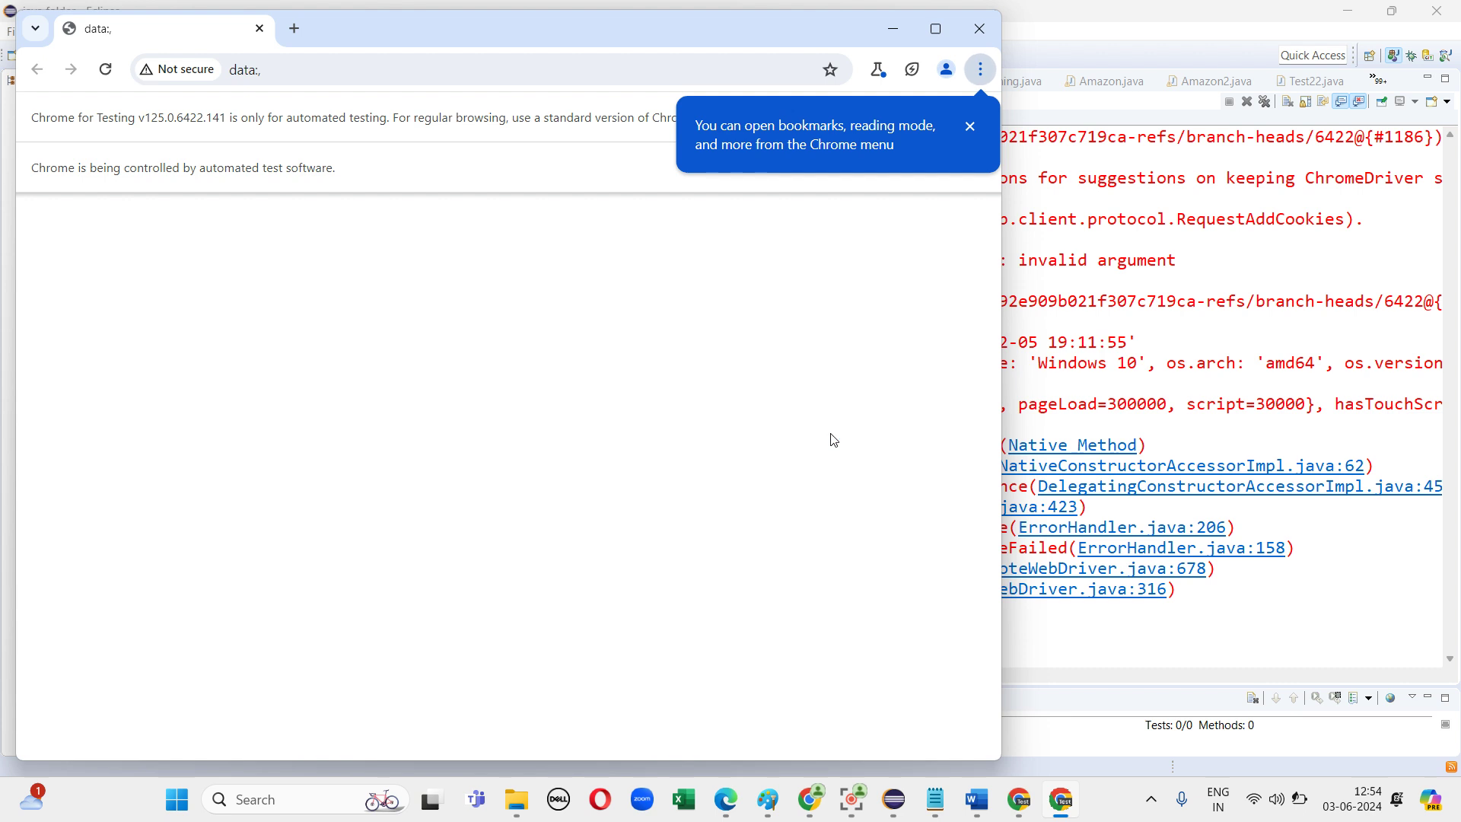
Dismiss the Chrome menu tip, minimise the automated test browser and switch to the Notepad notes
click(969, 126)
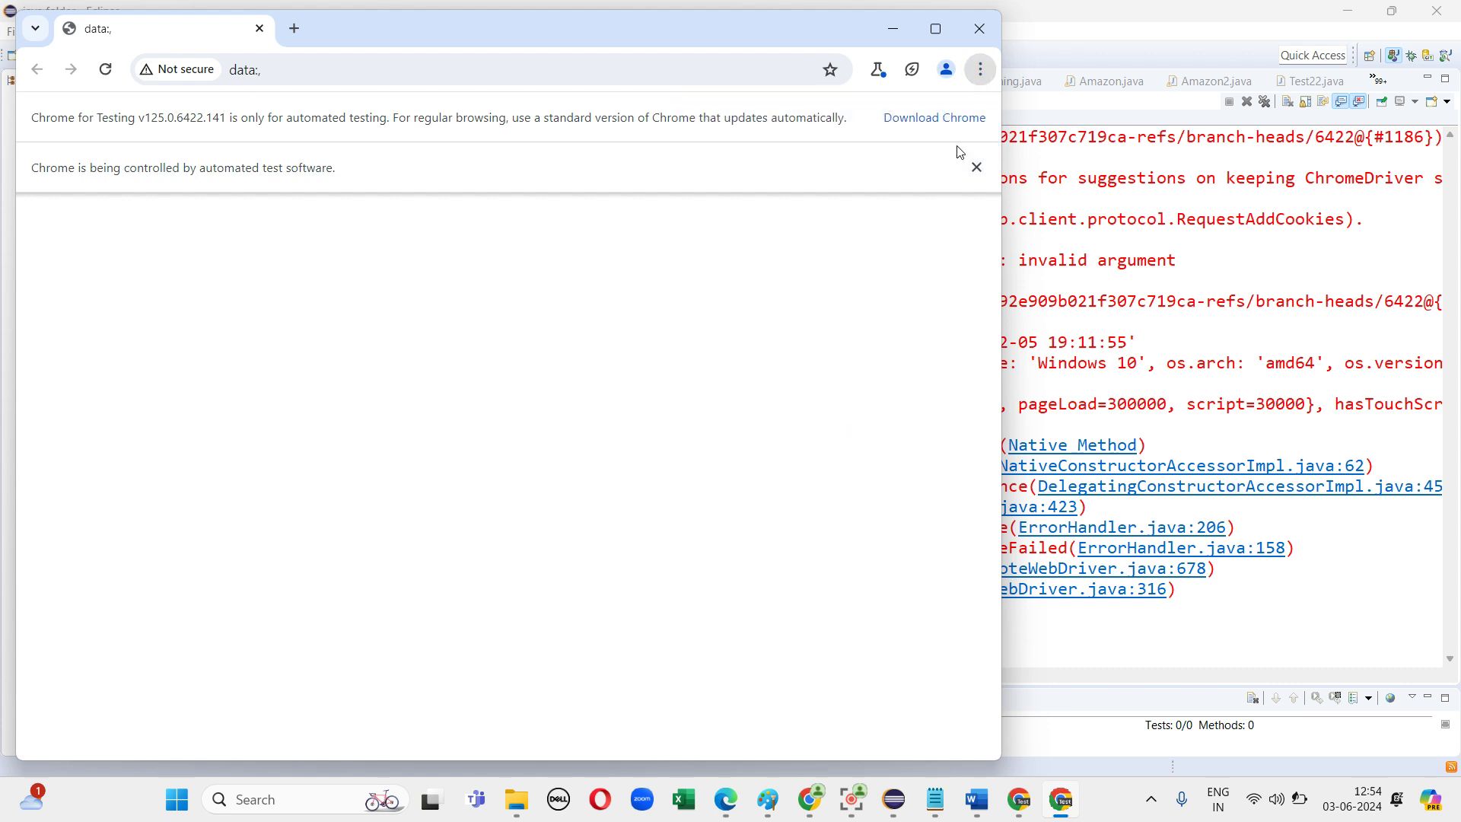
click(895, 29)
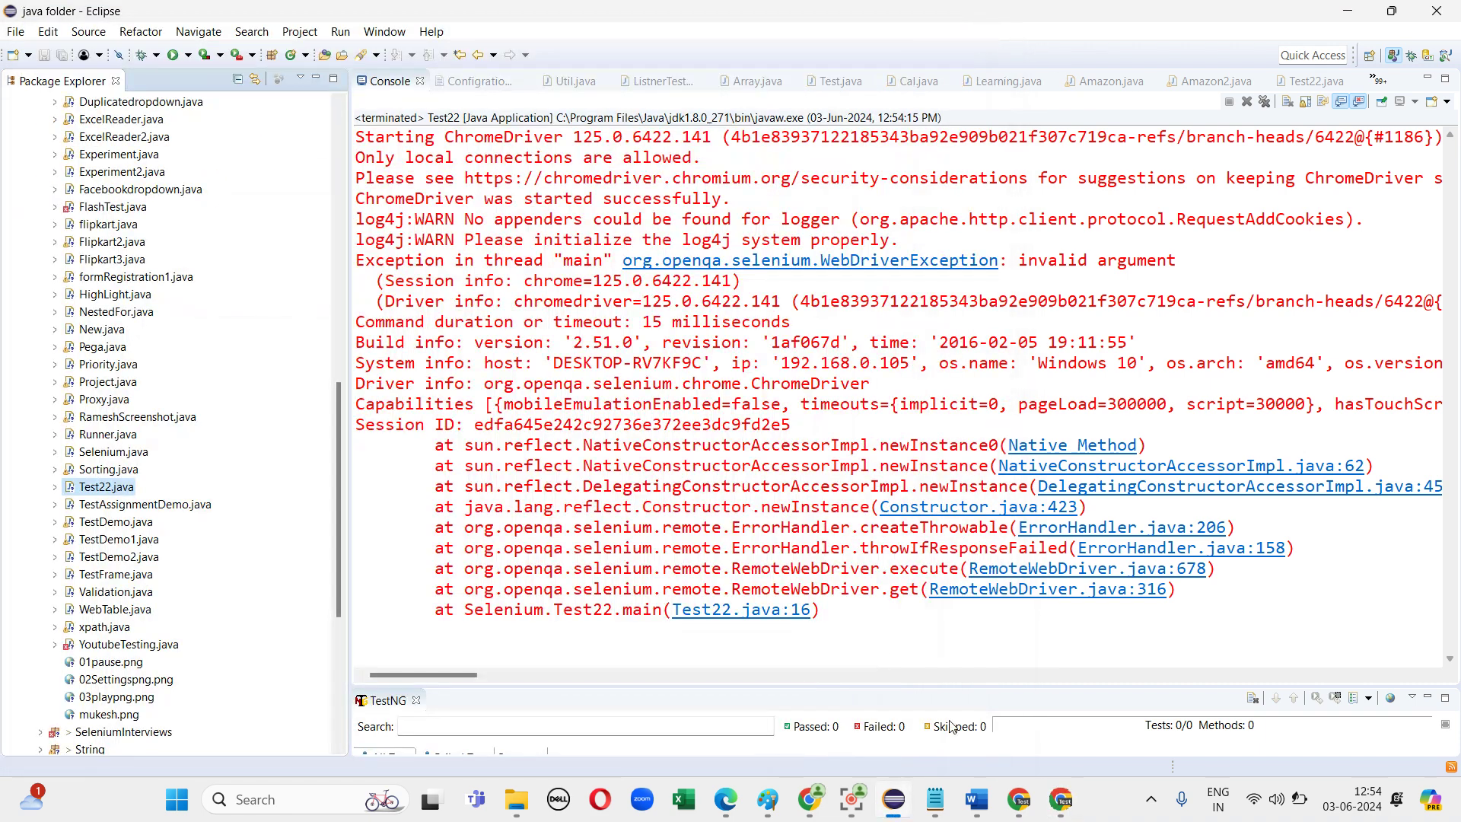
click(935, 799)
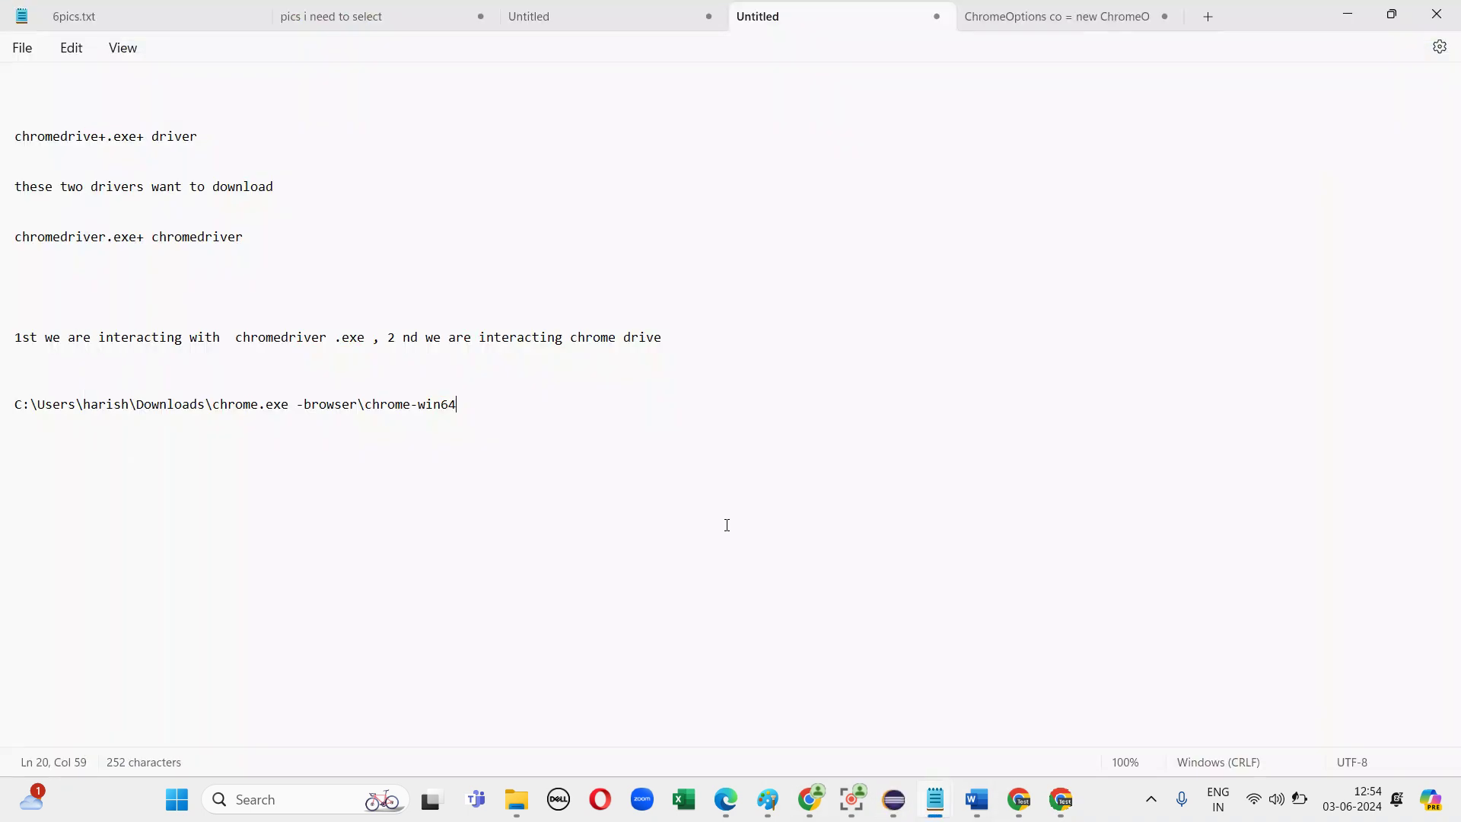